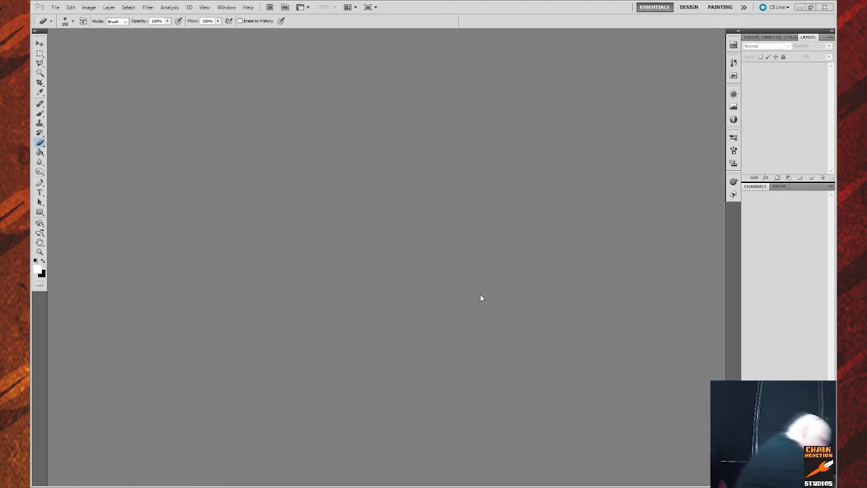
Bring Photoshop CS5 into focus to load the scanned barbarian sketch IMG.bmp.
{"action": "left_click", "coordinate": [479, 294]}
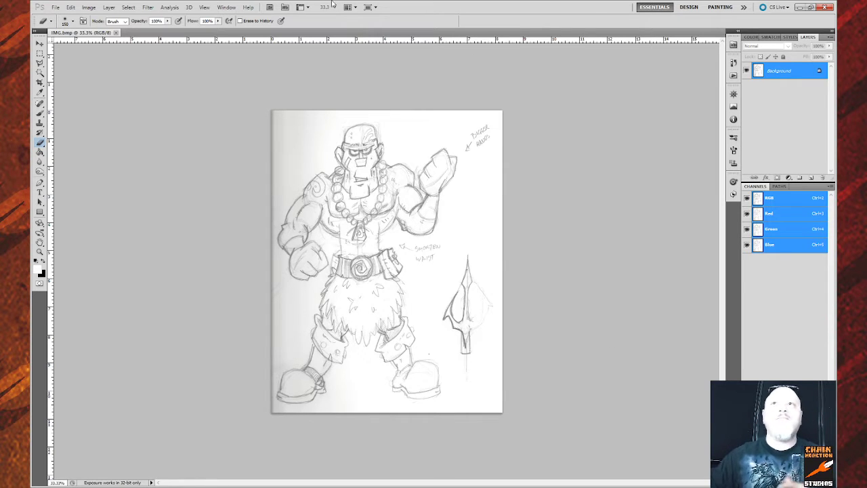
Darken the faint pencil lines of the barbarian sketch with an image adjustment.
{"action": "left_click", "coordinate": [89, 10]}
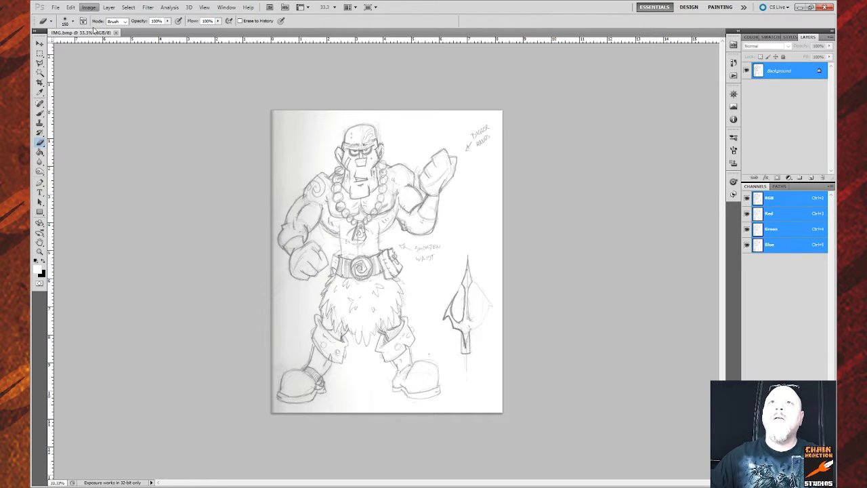
{"action": "key", "text": "i"}
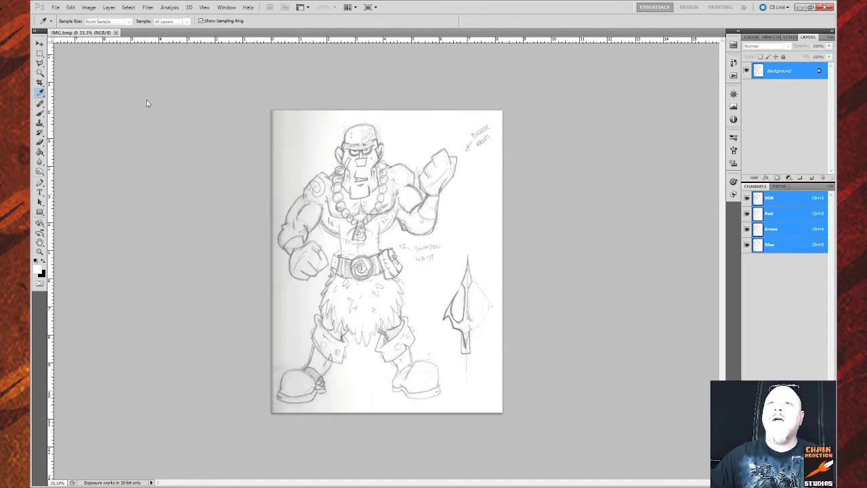
{"action": "left_click_drag", "start_coordinate": [146, 100], "coordinate": [129, 103]}
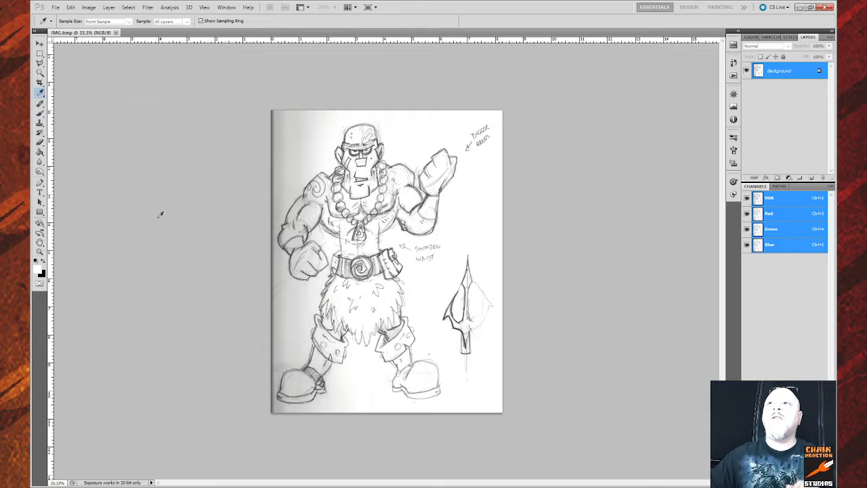
Switch to the Eraser tool to clean stray marks off the sketch.
{"action": "key", "text": "e"}
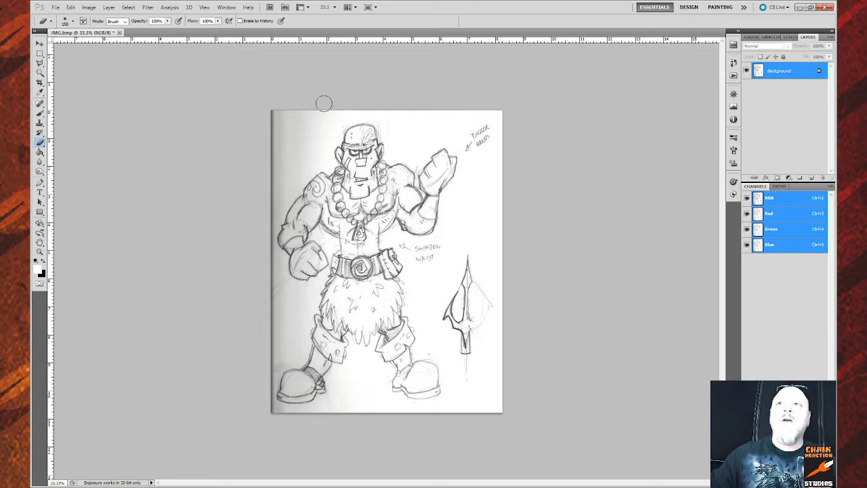
Open the Photoshop File menu and dismiss it without choosing a command.
{"action": "left_click", "coordinate": [57, 9]}
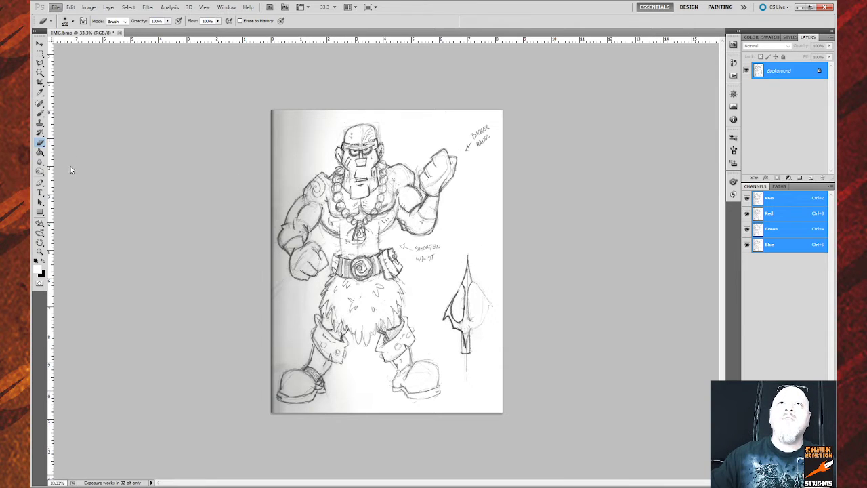
{"action": "left_click", "coordinate": [147, 152]}
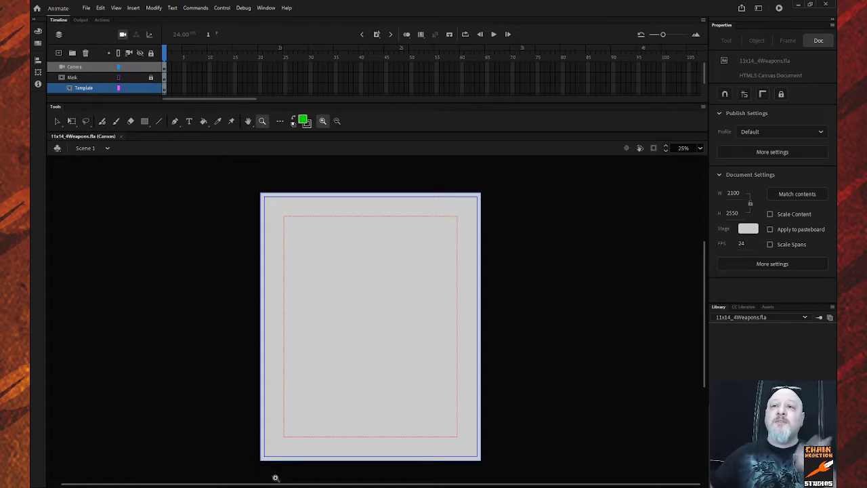
Lock the Template layer and toggle its guide borders, leaving them hidden.
{"action": "scroll", "coordinate": [326, 258], "scroll_direction": "down", "scroll_amount": 3}
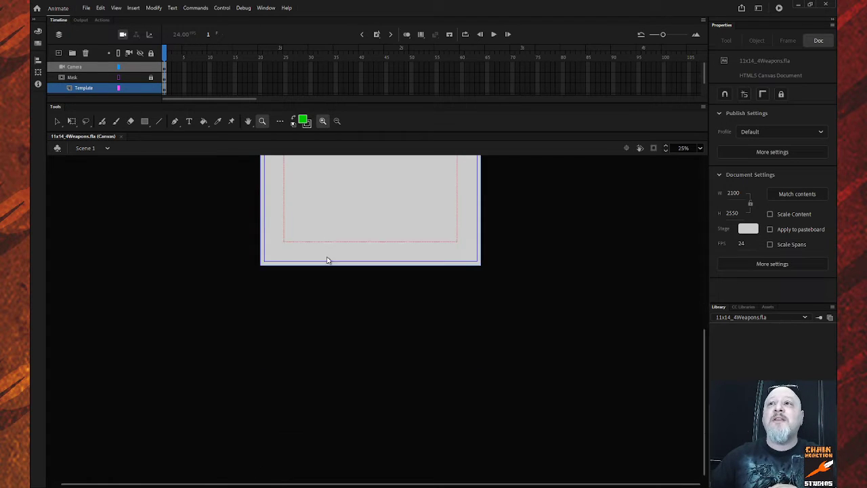
{"action": "scroll", "coordinate": [327, 258], "scroll_direction": "up", "scroll_amount": 5}
{"action": "scroll", "coordinate": [326, 258], "scroll_direction": "down", "scroll_amount": 3}
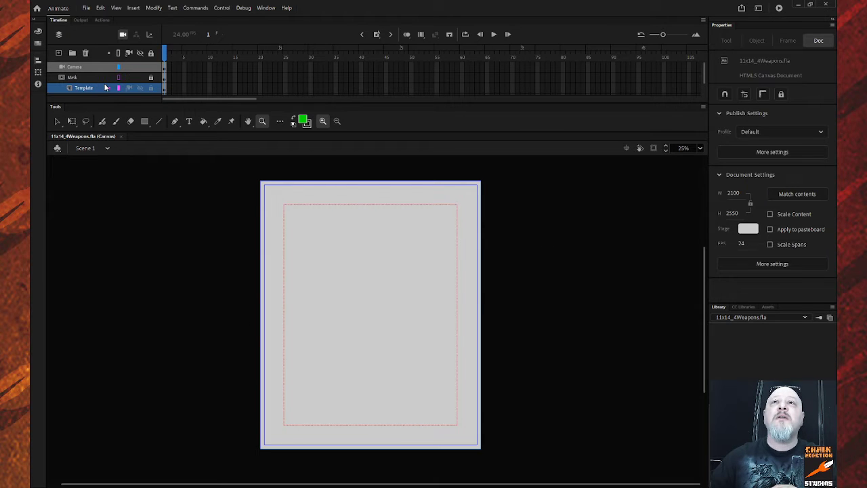
{"action": "scroll", "coordinate": [91, 80], "scroll_direction": "down", "scroll_amount": 1}
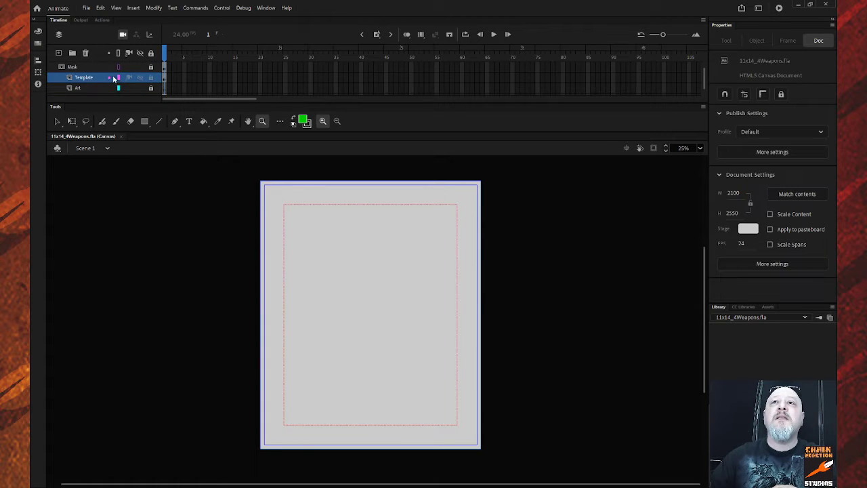
{"action": "left_click", "coordinate": [149, 78]}
{"action": "left_click", "coordinate": [141, 77]}
{"action": "left_click", "coordinate": [140, 77]}
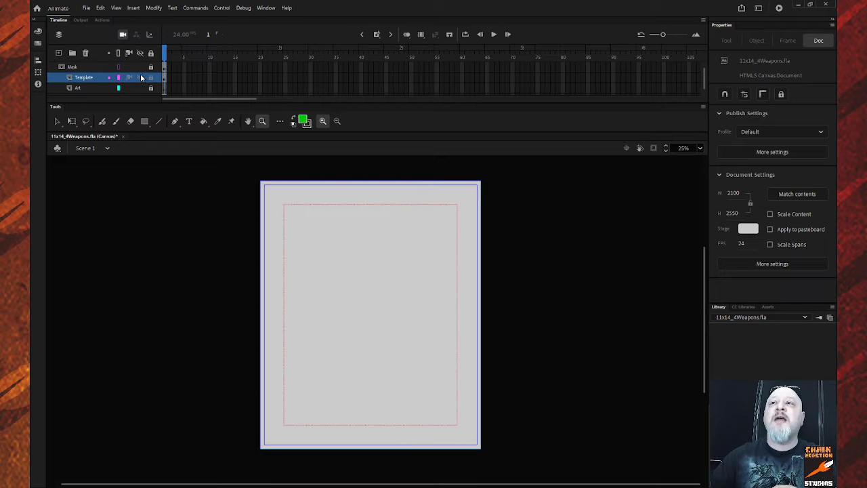
{"action": "left_click", "coordinate": [141, 78]}
{"action": "left_click", "coordinate": [140, 77]}
{"action": "left_click", "coordinate": [141, 78]}
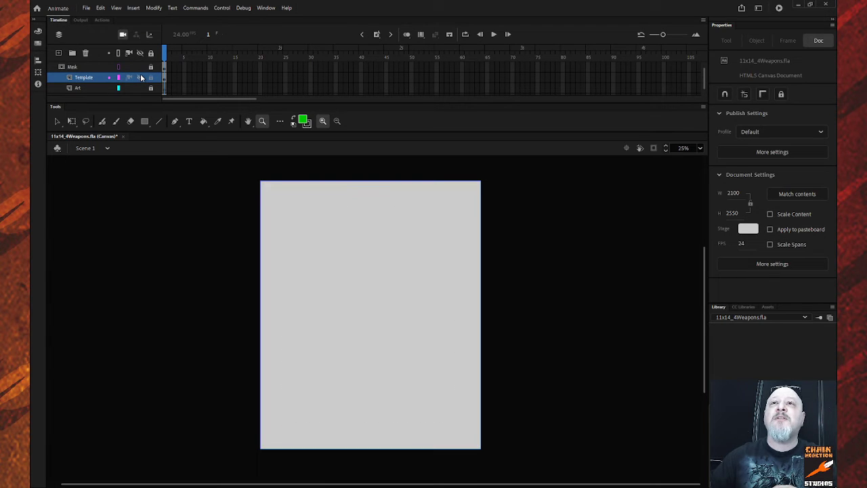
Preview then hide the REF artwork, show Template's border and margins, and select REF.
{"action": "scroll", "coordinate": [116, 84], "scroll_direction": "down", "scroll_amount": 1}
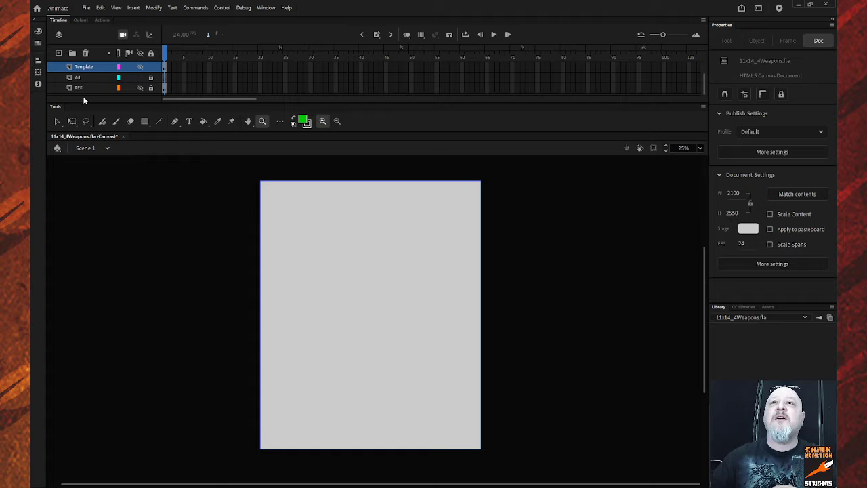
{"action": "left_click", "coordinate": [140, 89]}
{"action": "left_click", "coordinate": [140, 88]}
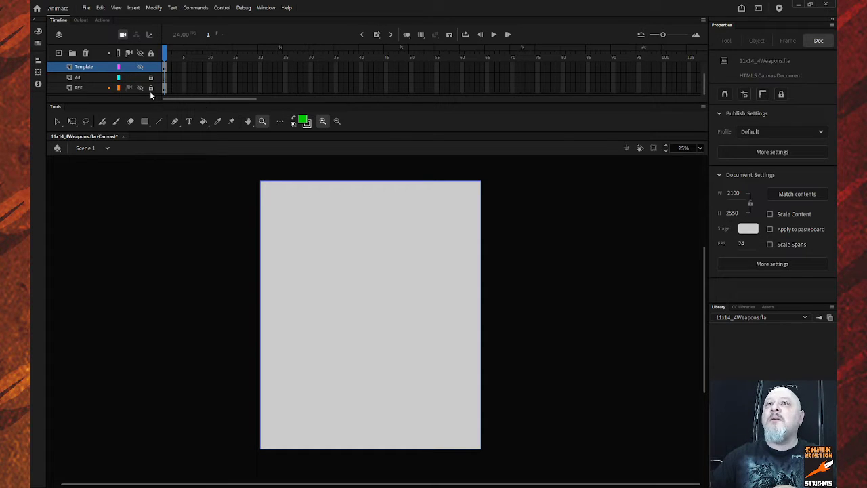
{"action": "left_click", "coordinate": [140, 88]}
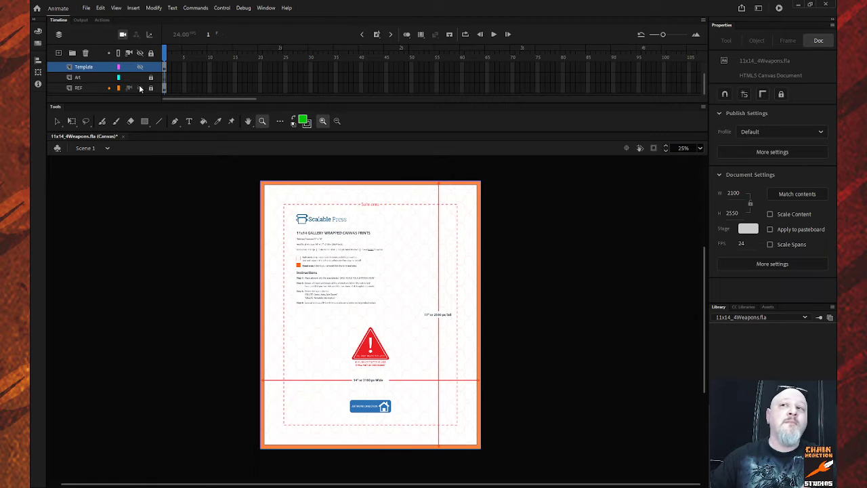
{"action": "left_click", "coordinate": [140, 88]}
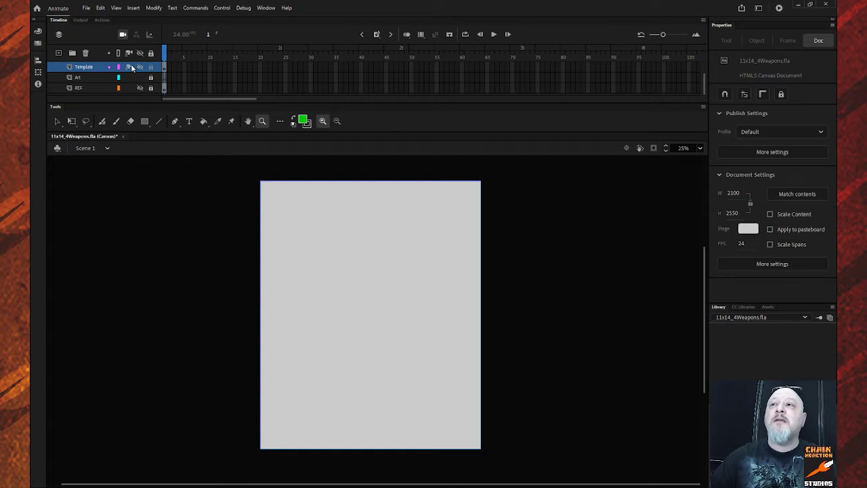
{"action": "left_click", "coordinate": [140, 67]}
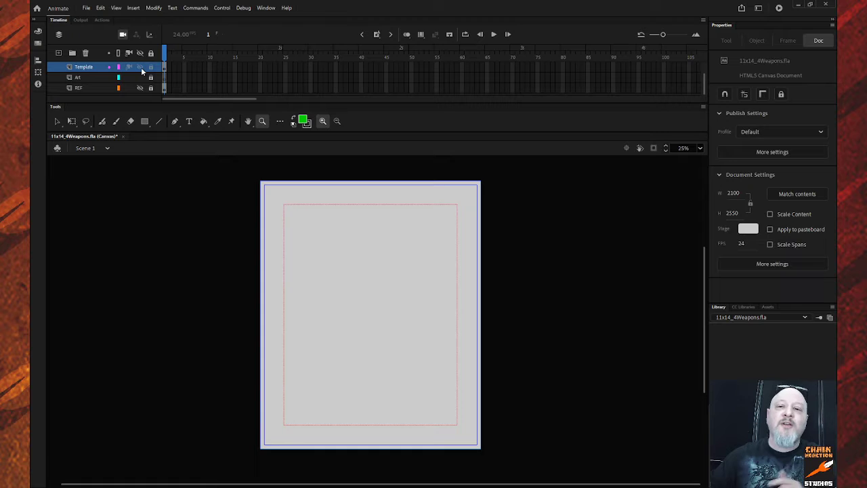
{"action": "left_click", "coordinate": [95, 88]}
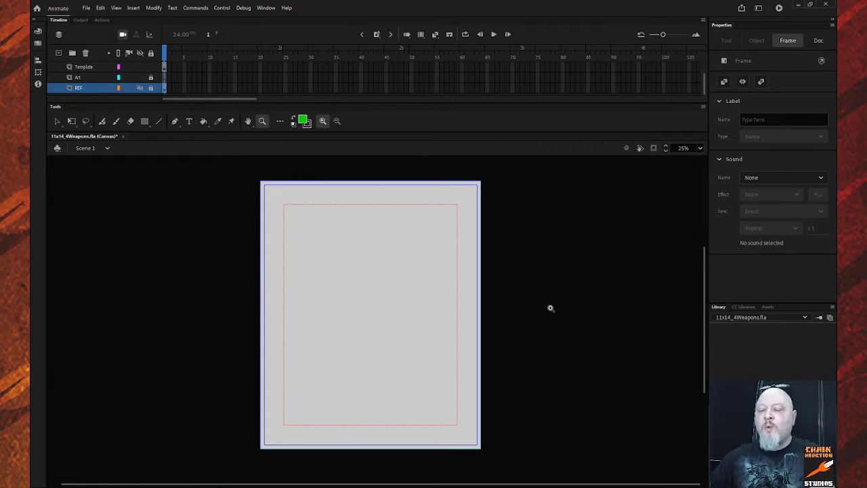
Make the stage background a darker grey using the Eyedropper.
{"action": "key", "text": "i"}
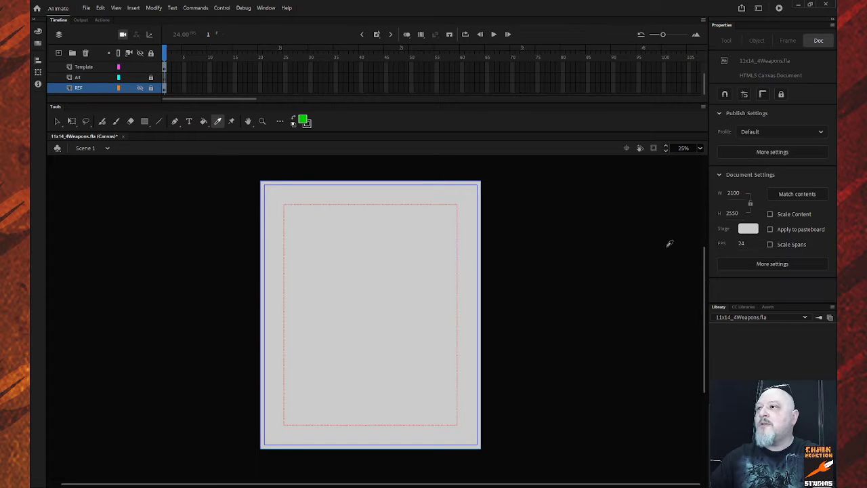
{"action": "left_click", "coordinate": [616, 268]}
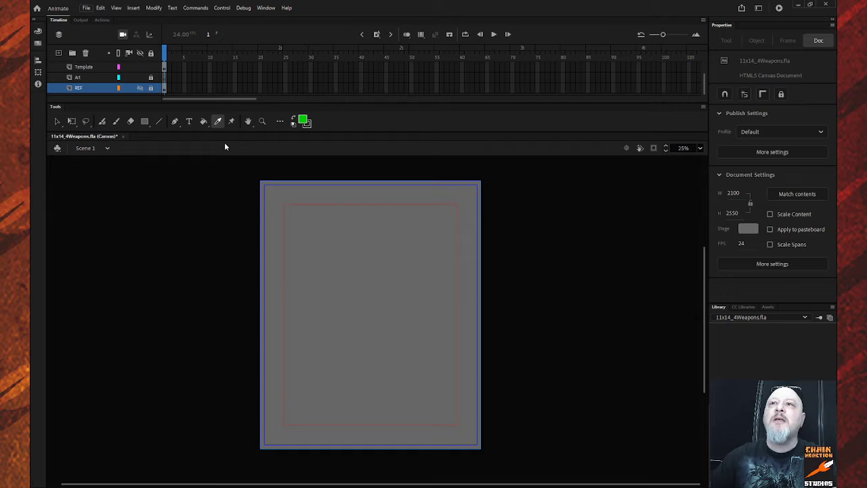
Unlock REF, lock Template, check REF's reference image, then delete the REF layer.
{"action": "left_click", "coordinate": [179, 265]}
{"action": "left_click", "coordinate": [151, 88]}
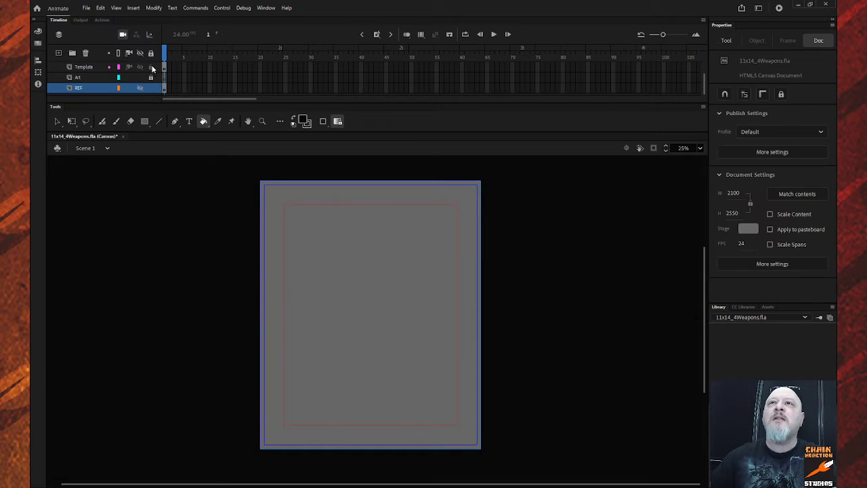
{"action": "left_click", "coordinate": [151, 67]}
{"action": "left_click", "coordinate": [98, 91]}
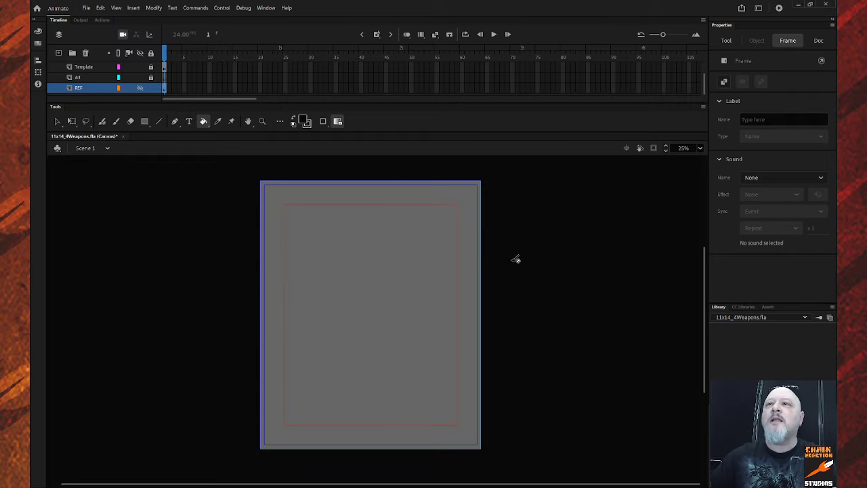
{"action": "left_click", "coordinate": [140, 88]}
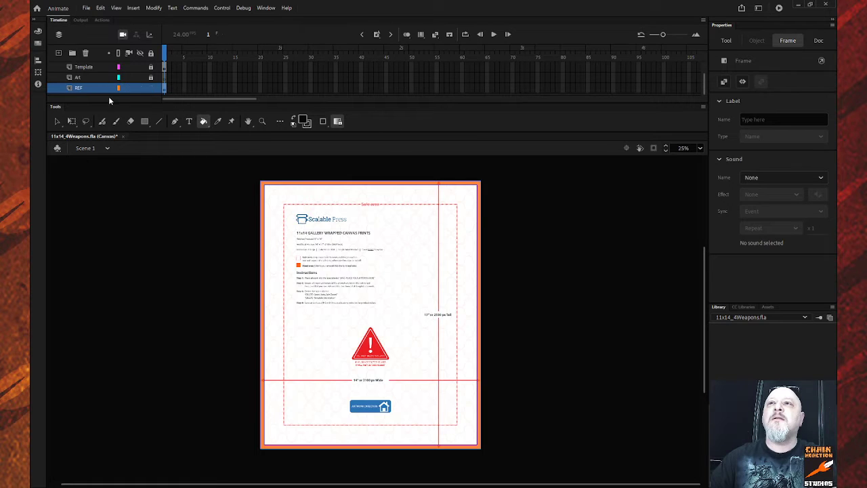
{"action": "left_click", "coordinate": [139, 87]}
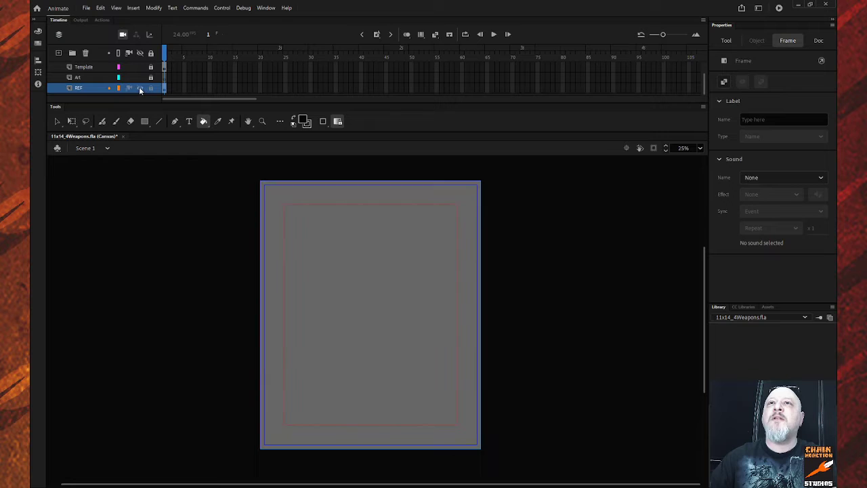
{"action": "left_click", "coordinate": [124, 130]}
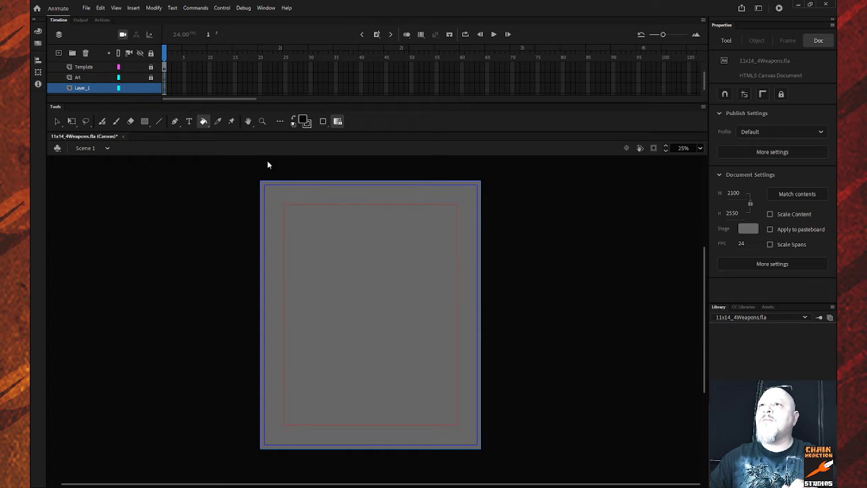
Paste the pencil sketch onto the stage and move it up and to the right.
{"action": "key", "text": "ctrl+v"}
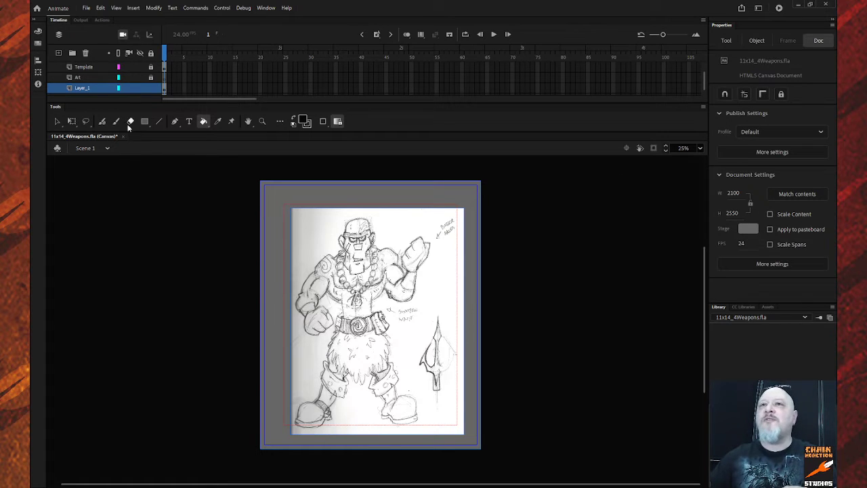
{"action": "left_click", "coordinate": [53, 121]}
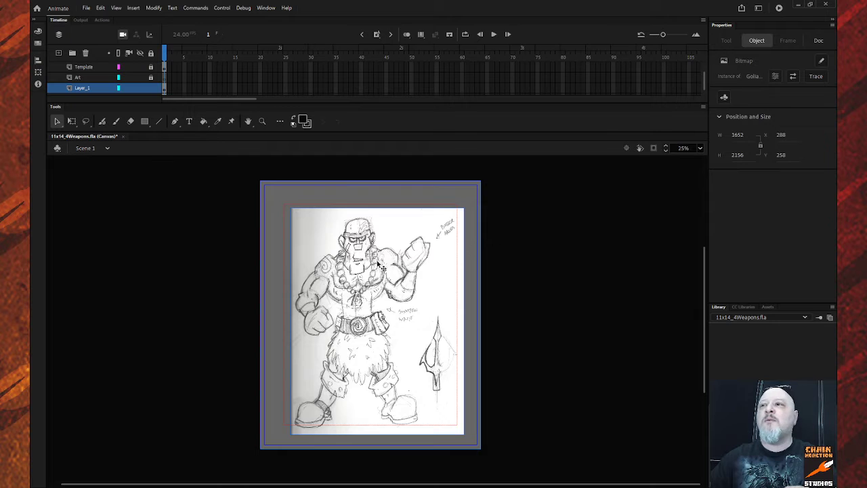
{"action": "left_click_drag", "start_coordinate": [379, 266], "coordinate": [371, 261]}
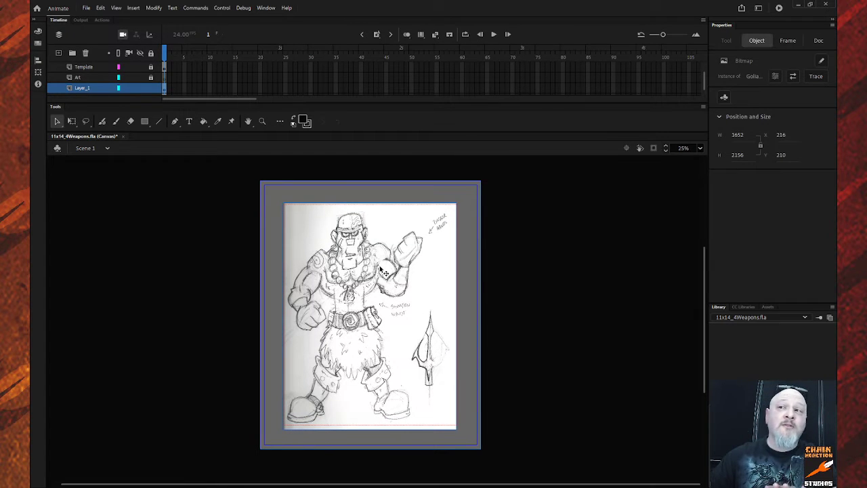
{"action": "left_click_drag", "start_coordinate": [383, 272], "coordinate": [401, 267]}
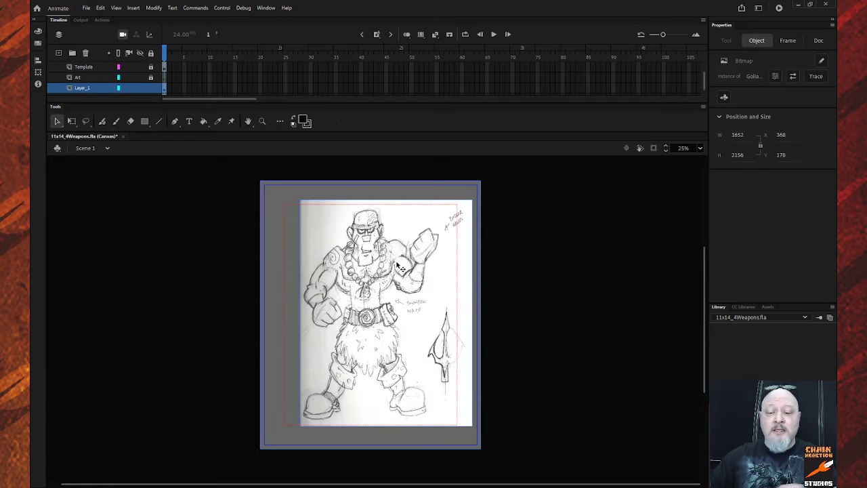
Scale the sketch down to about 1486 × 1940 and centre it within the Template borders.
{"action": "key", "text": "q"}
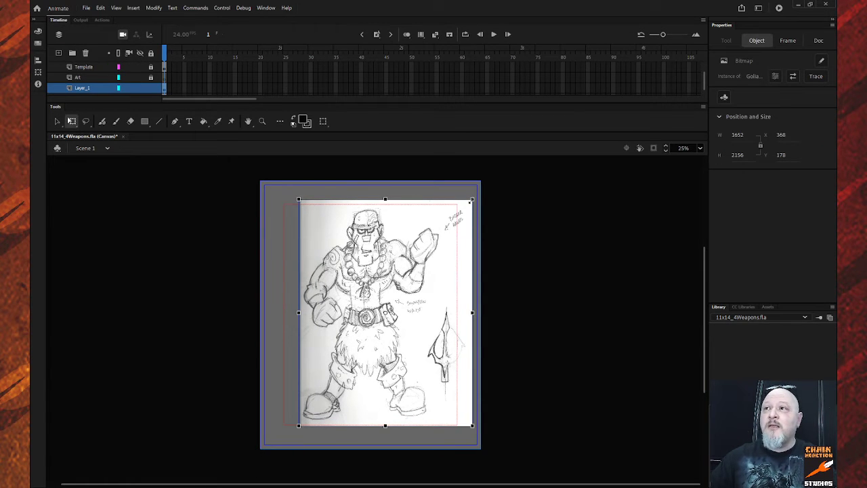
{"action": "left_click_drag", "start_coordinate": [471, 201], "coordinate": [463, 211]}
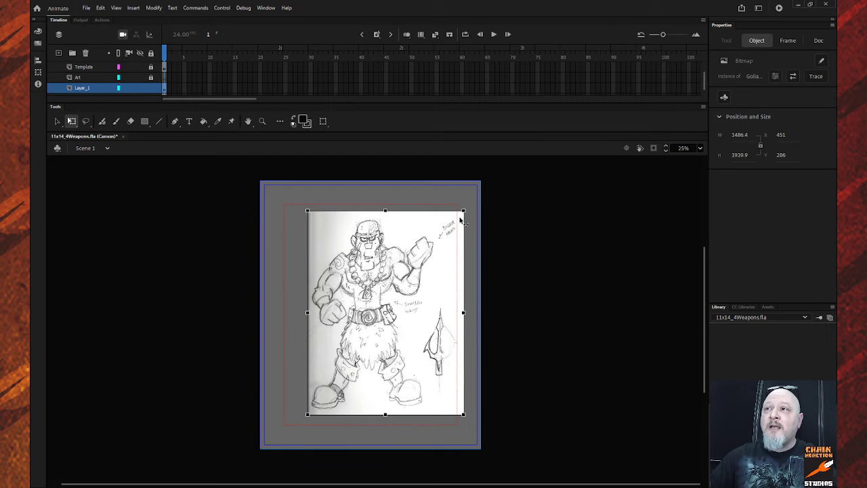
{"action": "left_click_drag", "start_coordinate": [420, 252], "coordinate": [418, 253]}
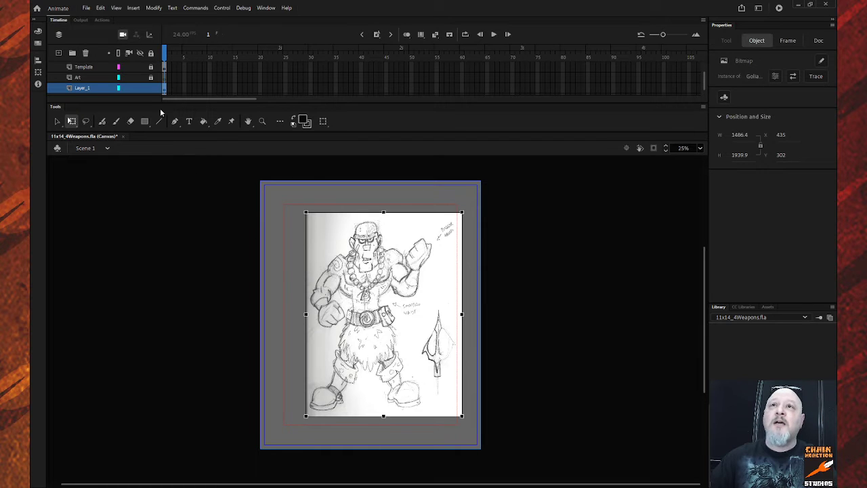
{"action": "mouse_move", "coordinate": [397, 301]}
{"action": "left_mouse_down"}
{"action": "mouse_move", "coordinate": [388, 298]}
{"action": "mouse_move", "coordinate": [395, 304]}
{"action": "left_mouse_up"}
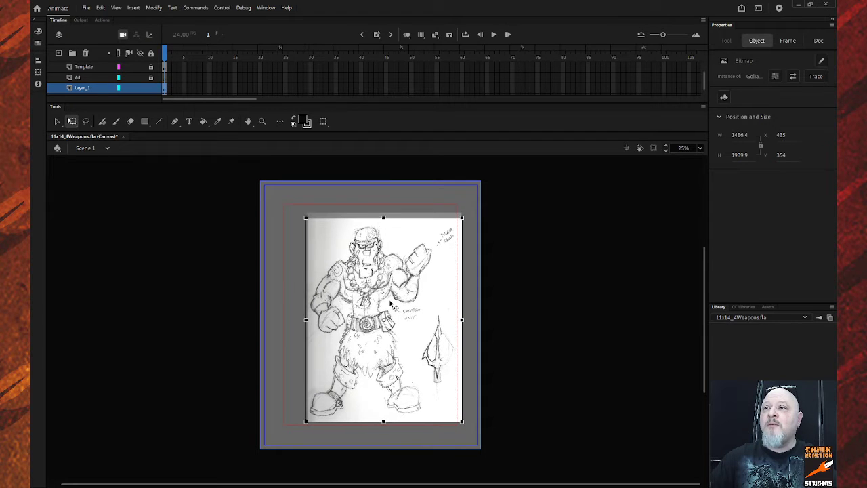
{"action": "left_click", "coordinate": [535, 314]}
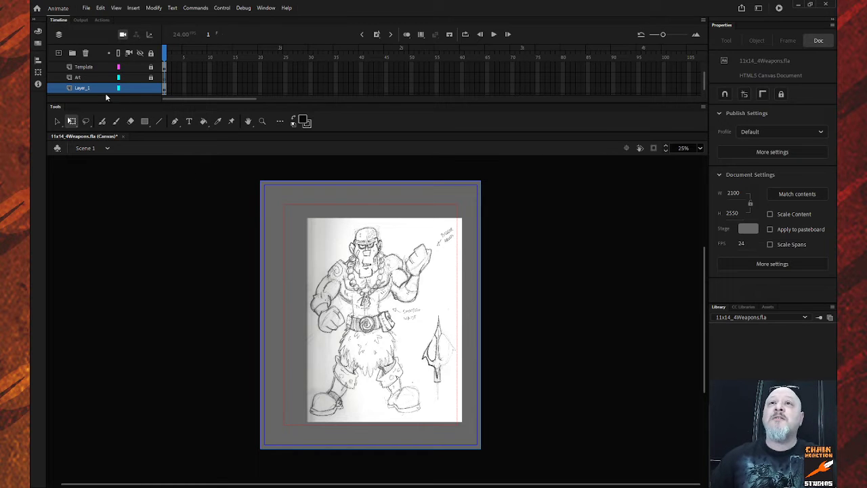
{"action": "left_click", "coordinate": [85, 88]}
{"action": "double_click", "coordinate": [85, 88]}
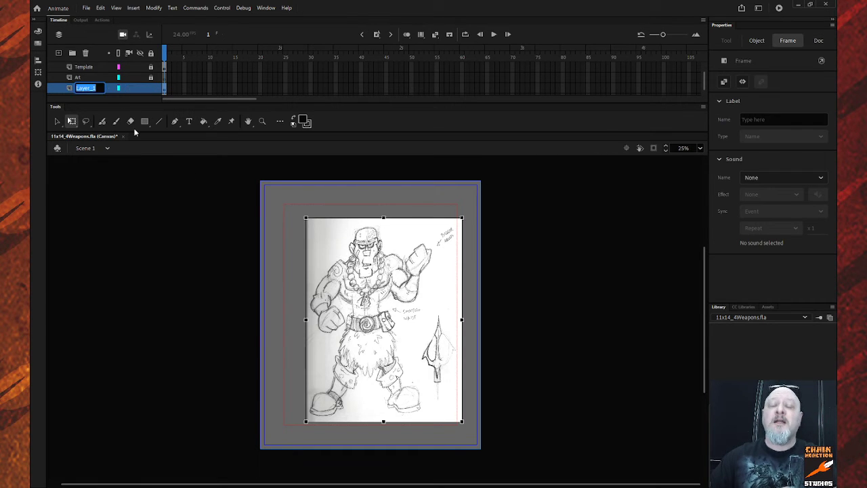
Name the sketch's layer Goliath and select the sketch bitmap.
{"action": "type", "text": "Go"}
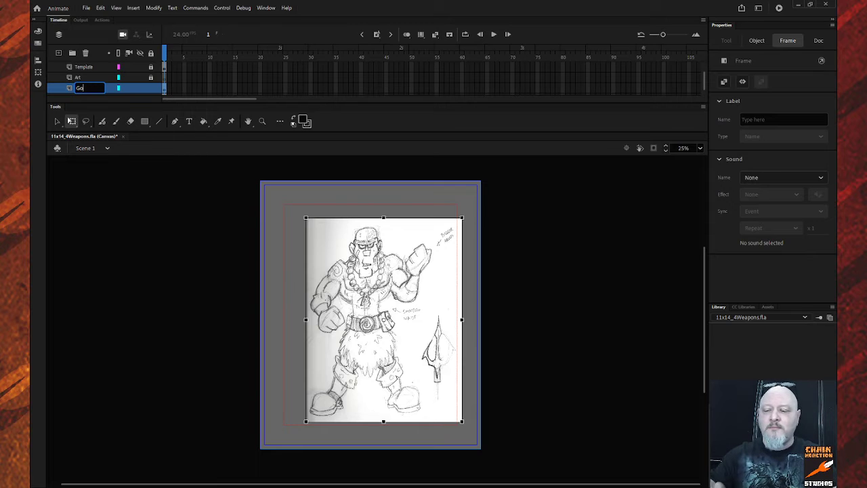
{"action": "type", "text": "lia"}
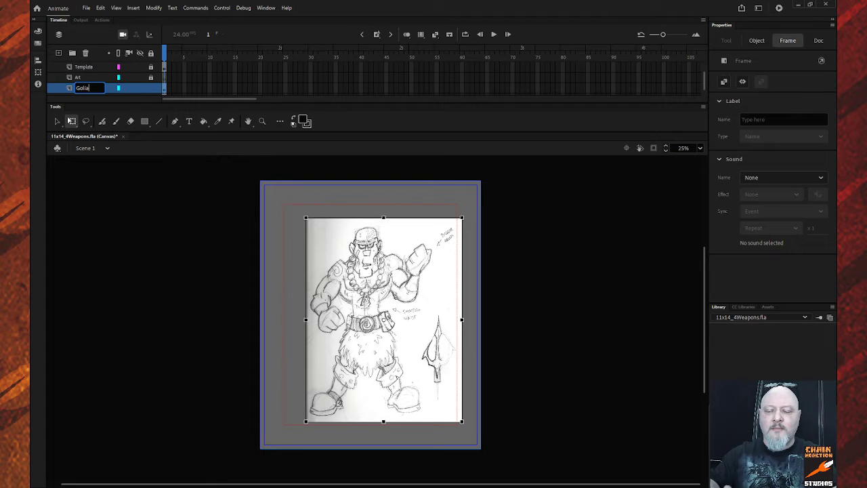
{"action": "type", "text": "th"}
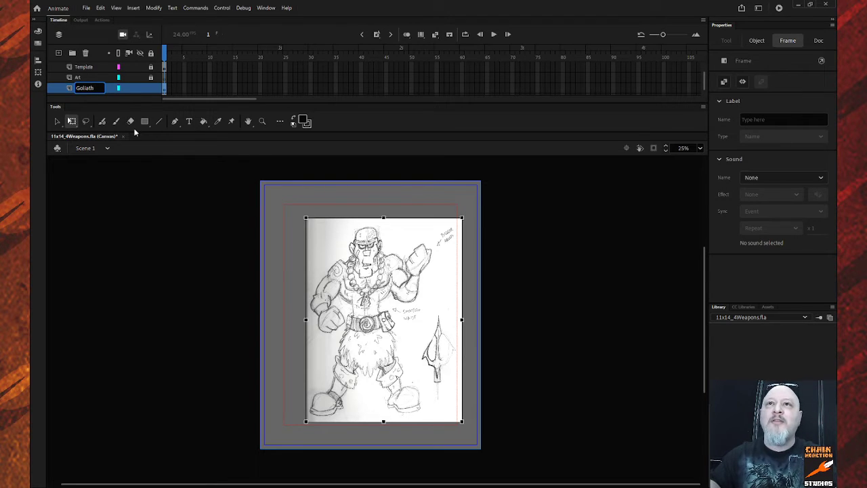
{"action": "key", "text": "Return"}
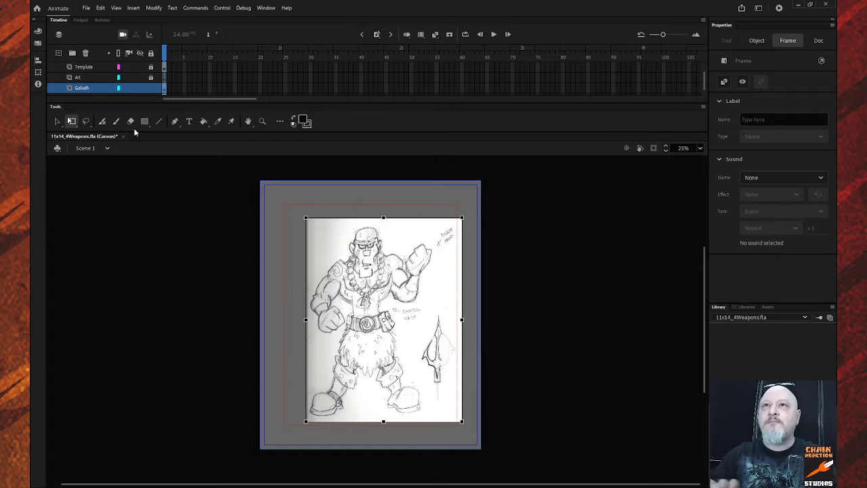
{"action": "left_click", "coordinate": [351, 270]}
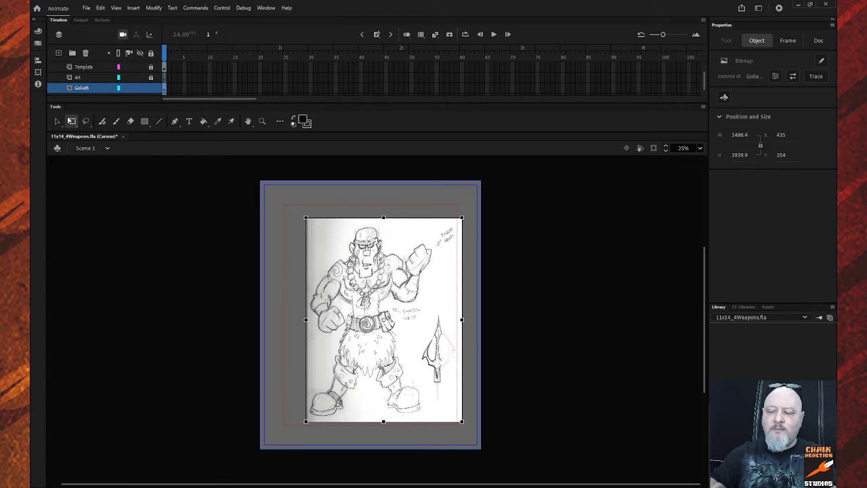
Convert the sketch into a Goliath movie clip and enter it for editing.
{"action": "key", "text": "Return"}
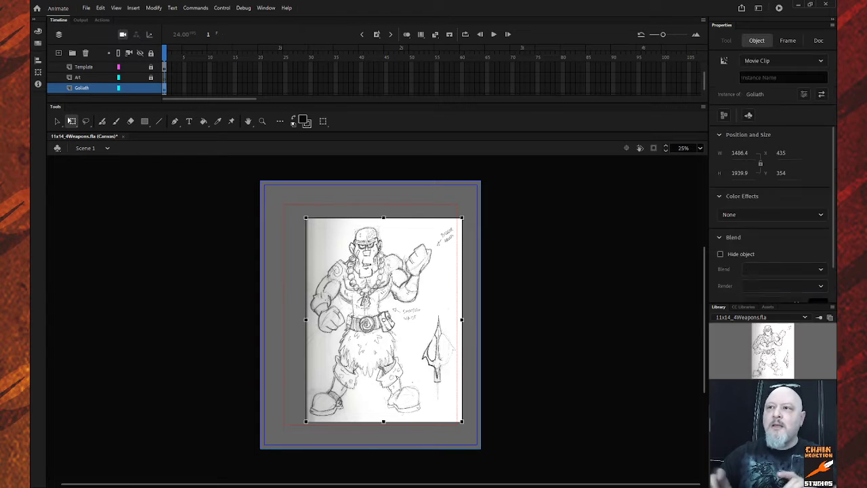
{"action": "double_click", "coordinate": [352, 285]}
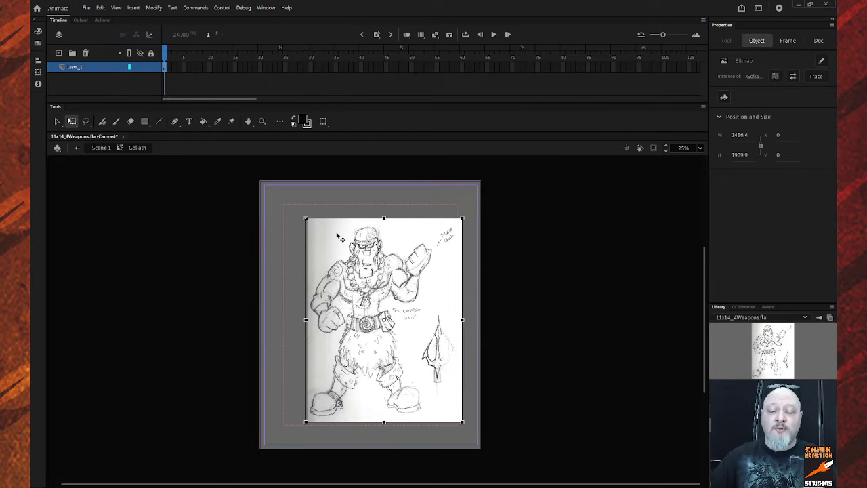
{"action": "left_click", "coordinate": [181, 239]}
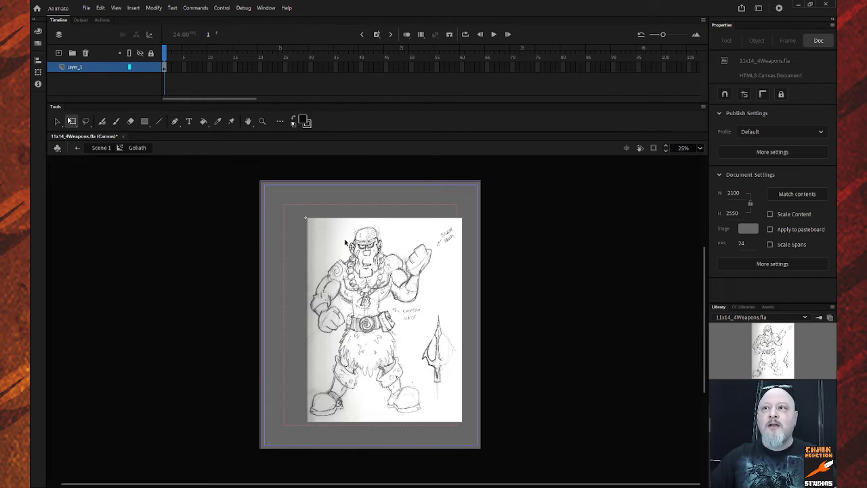
Zoom in on the character's head and select the sketch layer inside the symbol.
{"action": "key", "text": "z"}
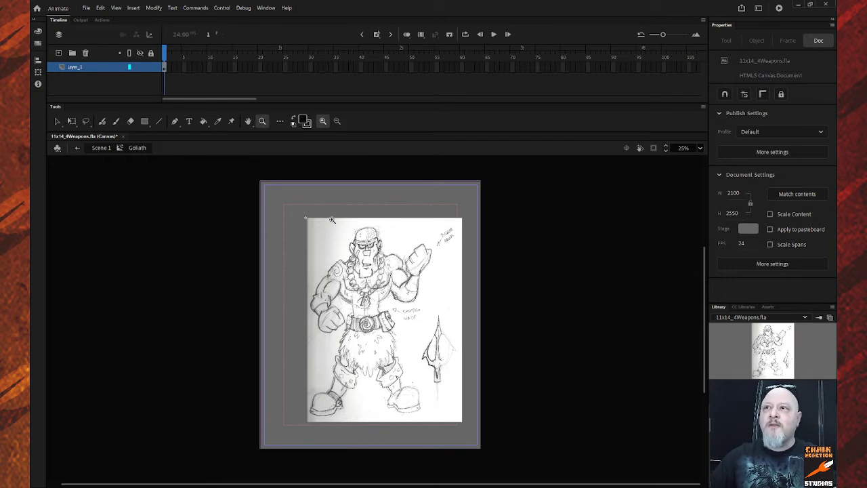
{"action": "left_click_drag", "start_coordinate": [335, 219], "coordinate": [399, 284]}
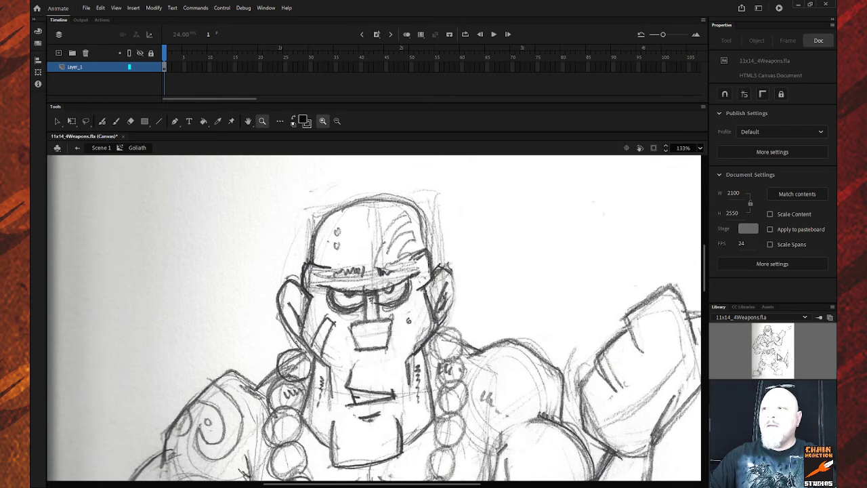
{"action": "left_click_drag", "start_coordinate": [706, 275], "coordinate": [705, 278]}
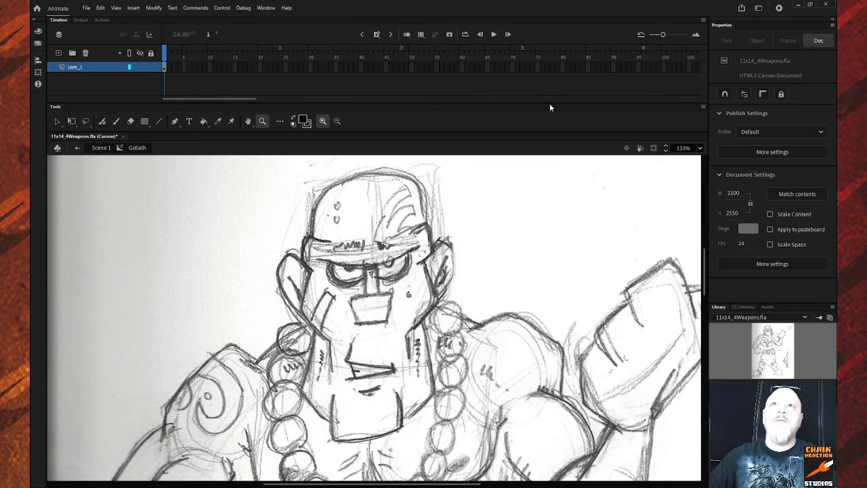
{"action": "left_click", "coordinate": [88, 67]}
Rename Layer_1 to REF, zoom in on the head, and add a new empty Layer_2 above it.
{"action": "double_click", "coordinate": [87, 66]}
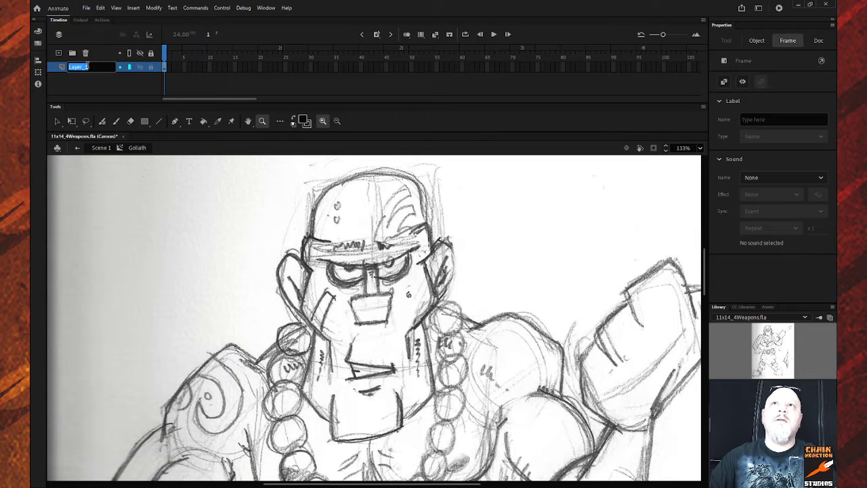
{"action": "type", "text": "REW"}
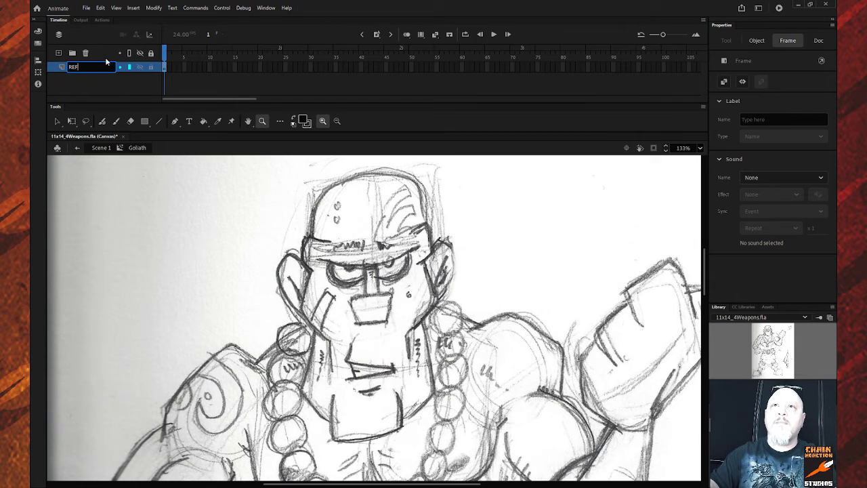
{"action": "key", "text": "Return"}
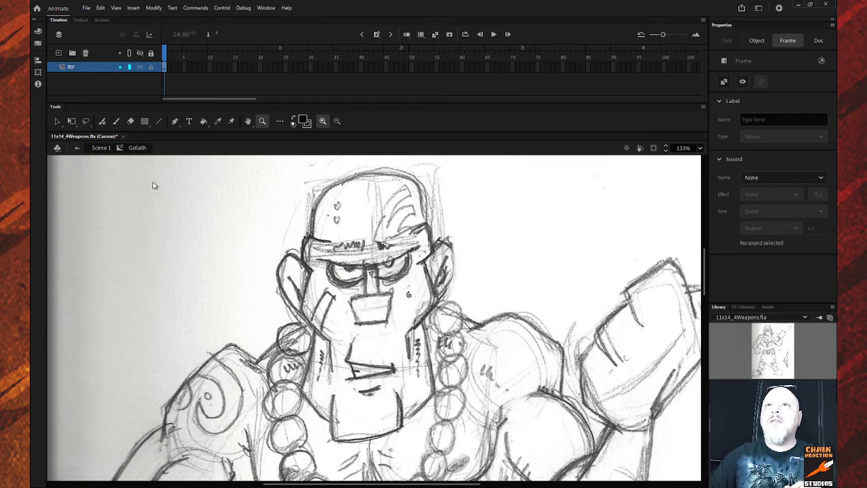
{"action": "left_click", "coordinate": [245, 201]}
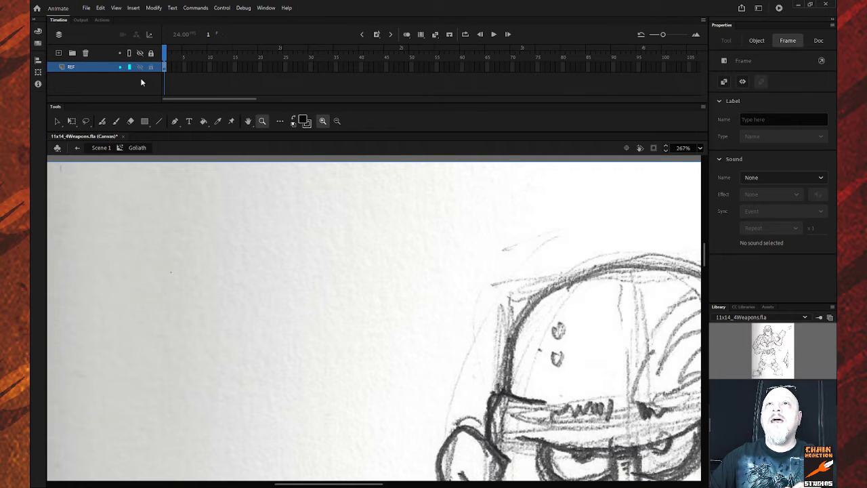
{"action": "key", "text": "ctrl+shift+n"}
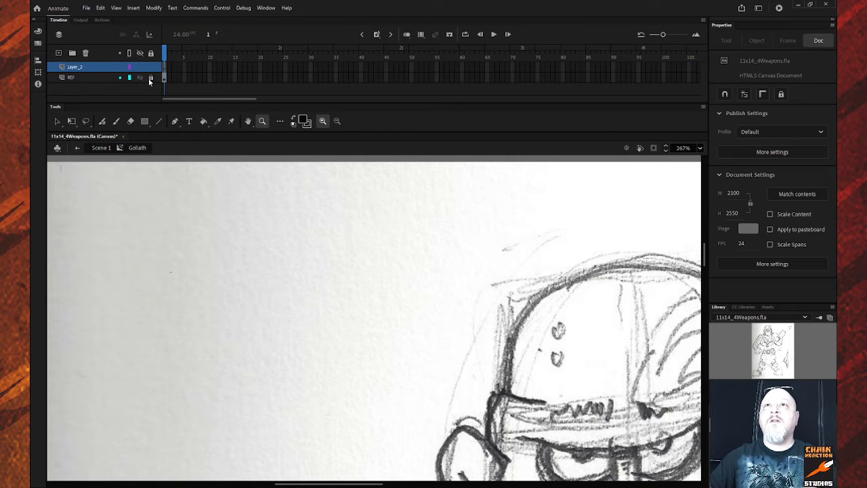
Zoom back out to the whole face, rename Layer_2 to Head, and pick the stroke colour.
{"action": "left_click", "coordinate": [282, 268], "text": "alt"}
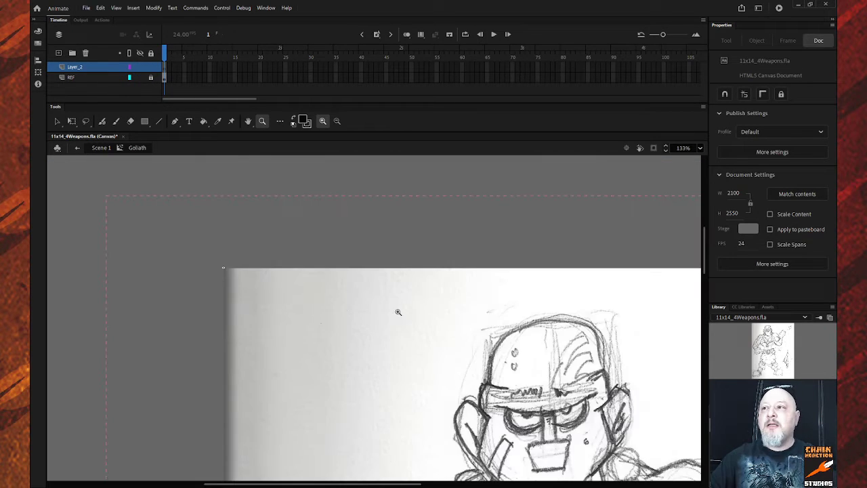
{"action": "scroll", "coordinate": [413, 303], "scroll_direction": "down", "scroll_amount": 4}
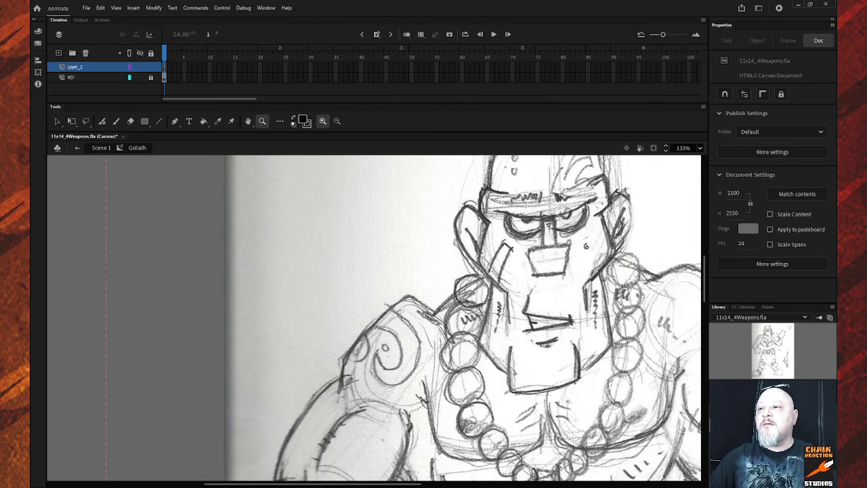
{"action": "left_click_drag", "start_coordinate": [365, 479], "coordinate": [436, 481]}
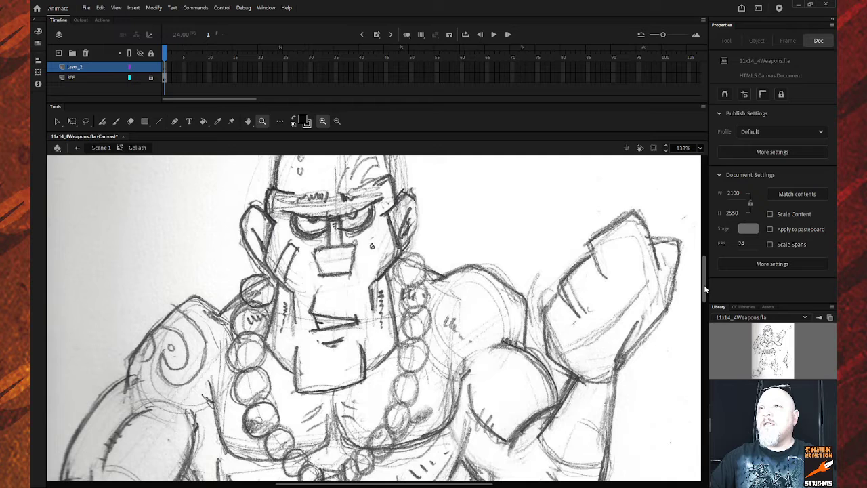
{"action": "scroll", "coordinate": [704, 285], "scroll_direction": "up", "scroll_amount": 4}
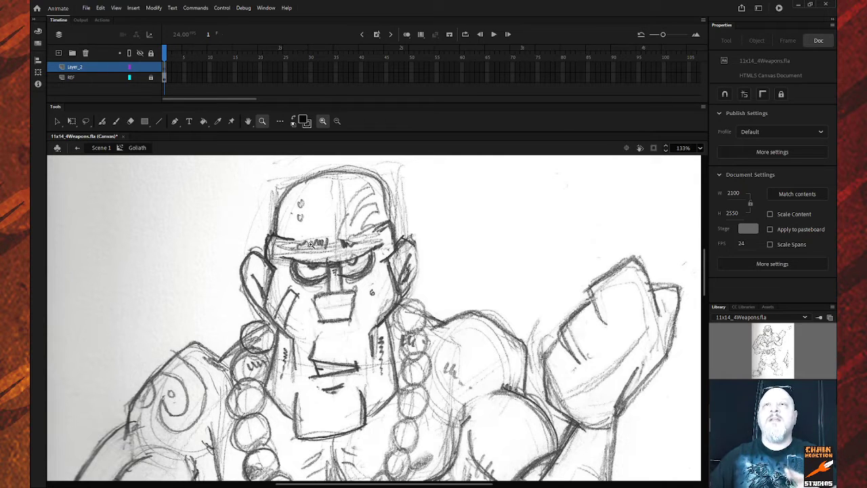
{"action": "left_click", "coordinate": [88, 69]}
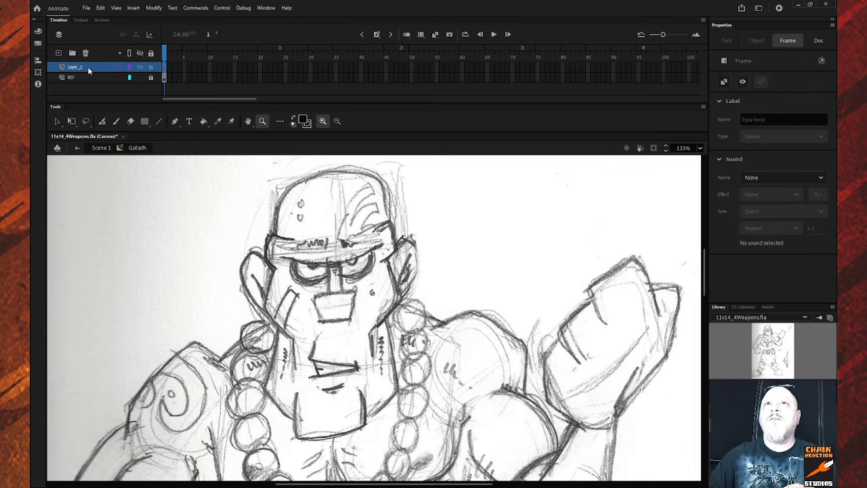
{"action": "double_click", "coordinate": [86, 66]}
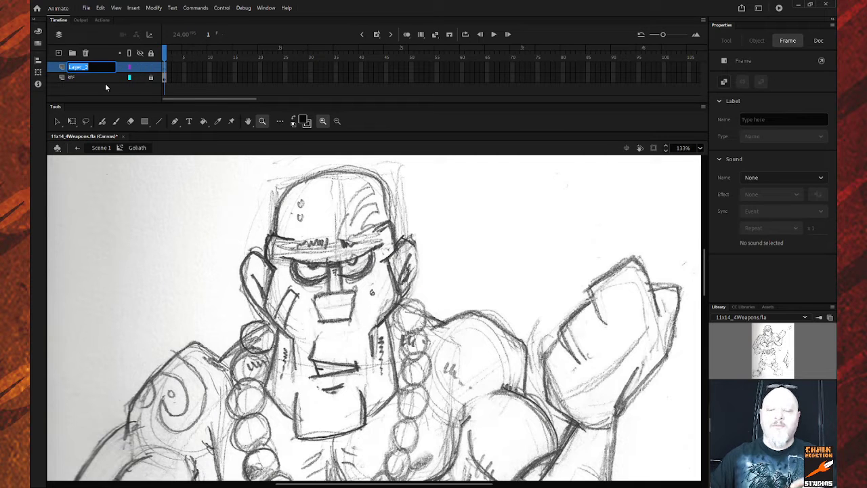
{"action": "type", "text": "Hea"}
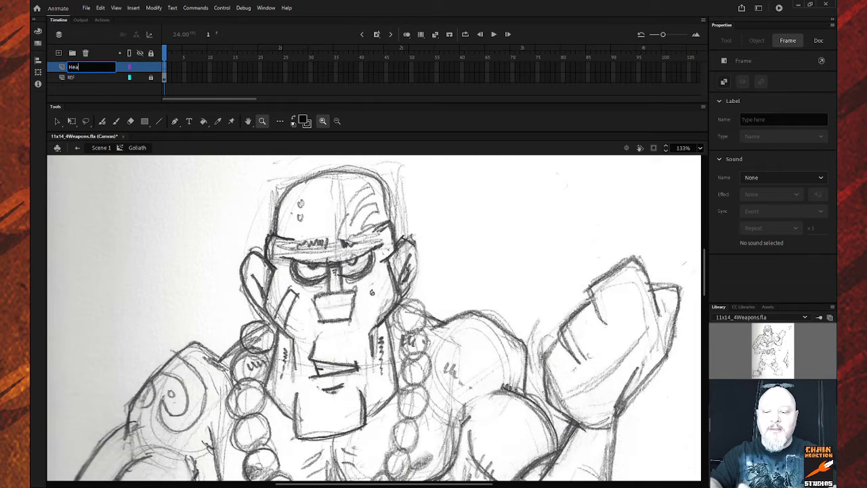
{"action": "type", "text": "d"}
{"action": "key", "text": "Return"}
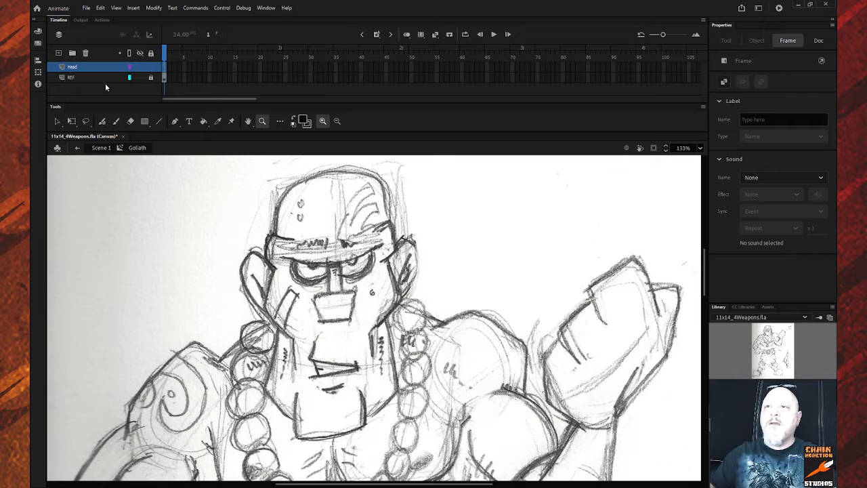
{"action": "left_click", "coordinate": [304, 120]}
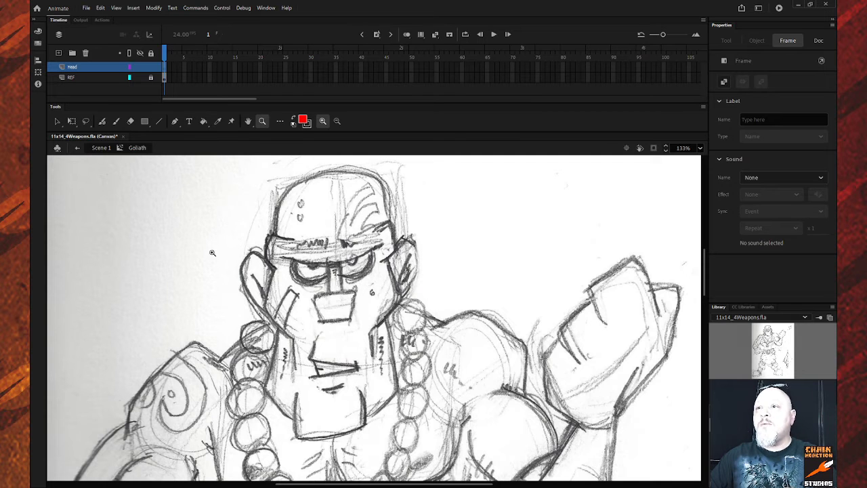
Draw a red line down the left edge of the face, replacing an initial black one.
{"action": "left_click_drag", "start_coordinate": [214, 242], "coordinate": [467, 474]}
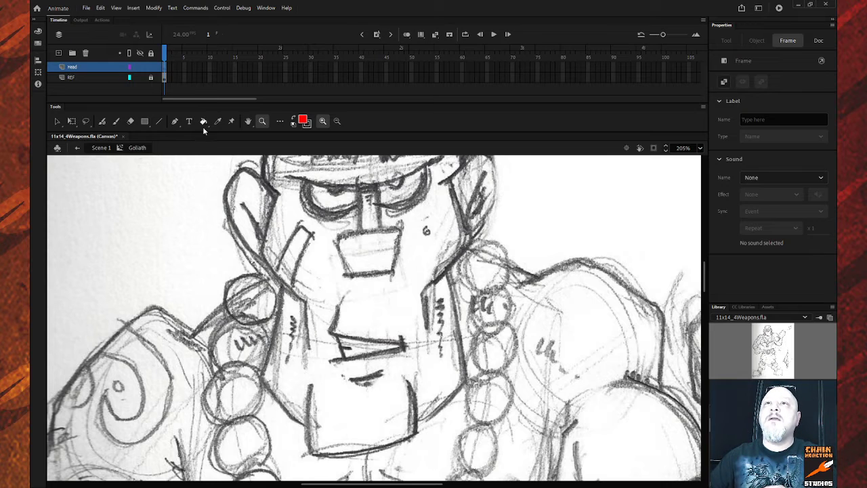
{"action": "left_click", "coordinate": [159, 121]}
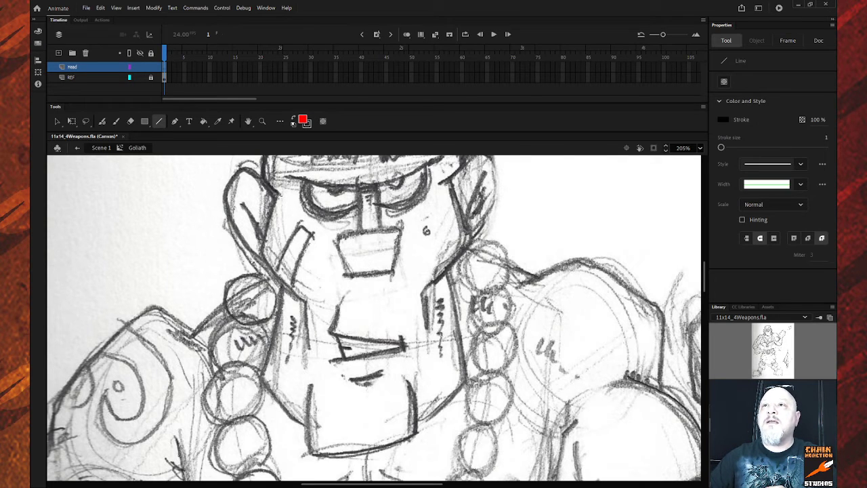
{"action": "mouse_move", "coordinate": [279, 195]}
{"action": "left_mouse_down"}
{"action": "mouse_move", "coordinate": [275, 240]}
{"action": "mouse_move", "coordinate": [257, 258]}
{"action": "mouse_move", "coordinate": [259, 251]}
{"action": "left_mouse_up"}
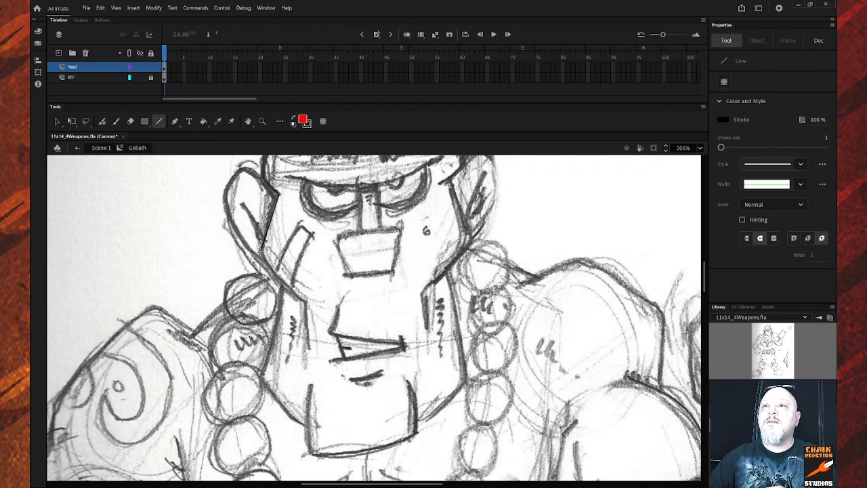
{"action": "key", "text": "ctrl+z"}
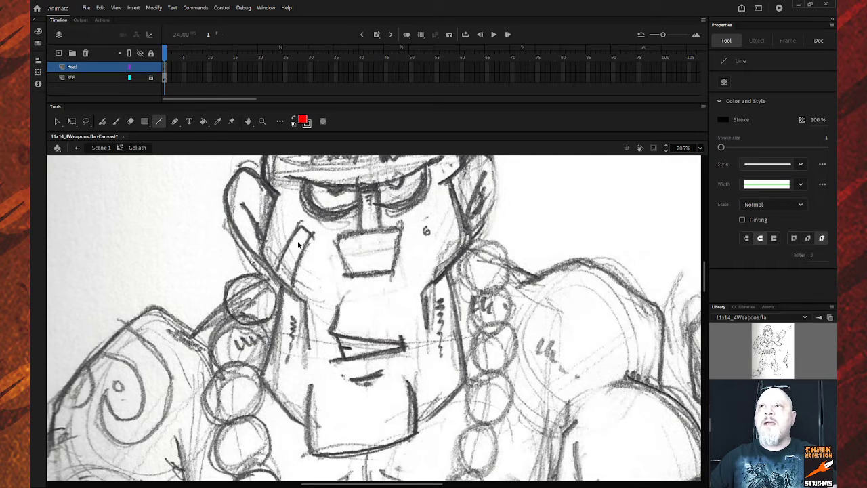
{"action": "left_click", "coordinate": [309, 126]}
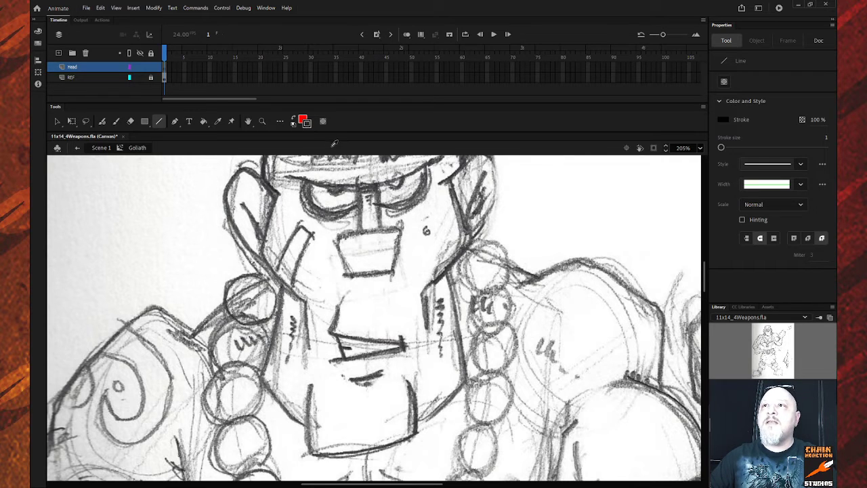
{"action": "left_click", "coordinate": [346, 181]}
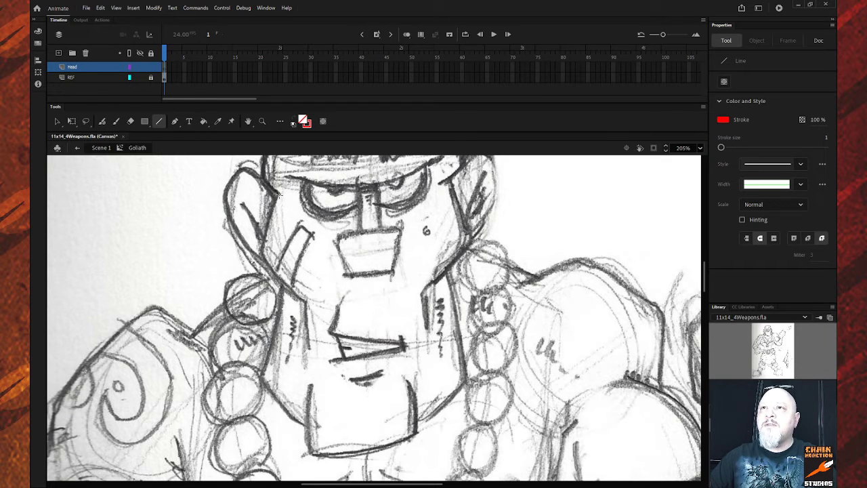
{"action": "mouse_move", "coordinate": [277, 195]}
{"action": "left_mouse_down"}
{"action": "mouse_move", "coordinate": [261, 256]}
{"action": "mouse_move", "coordinate": [308, 306]}
{"action": "mouse_move", "coordinate": [310, 350]}
{"action": "left_mouse_up"}
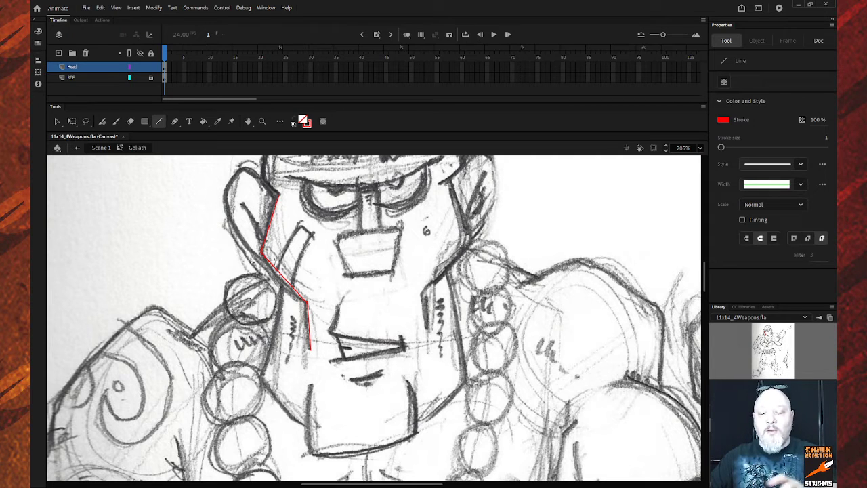
Bend the red line to follow the cheek and delete the leftover stub.
{"action": "key", "text": "v"}
{"action": "left_click_drag", "start_coordinate": [283, 278], "coordinate": [283, 289]}
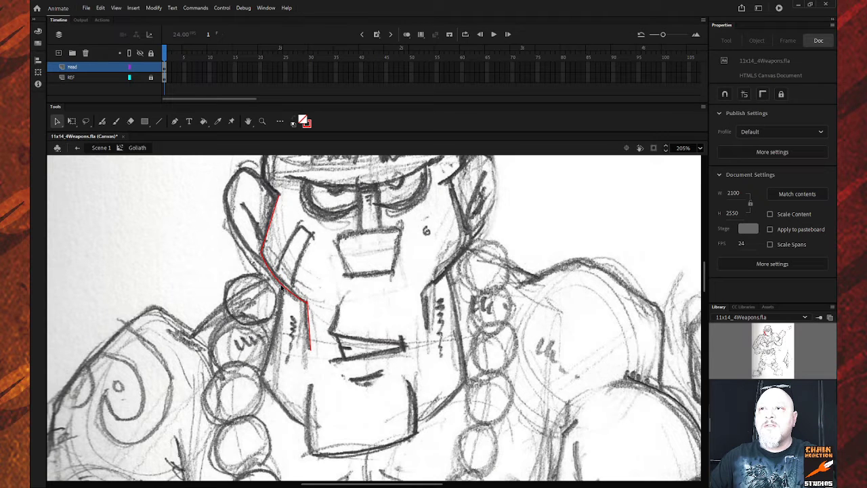
{"action": "left_click", "coordinate": [310, 306]}
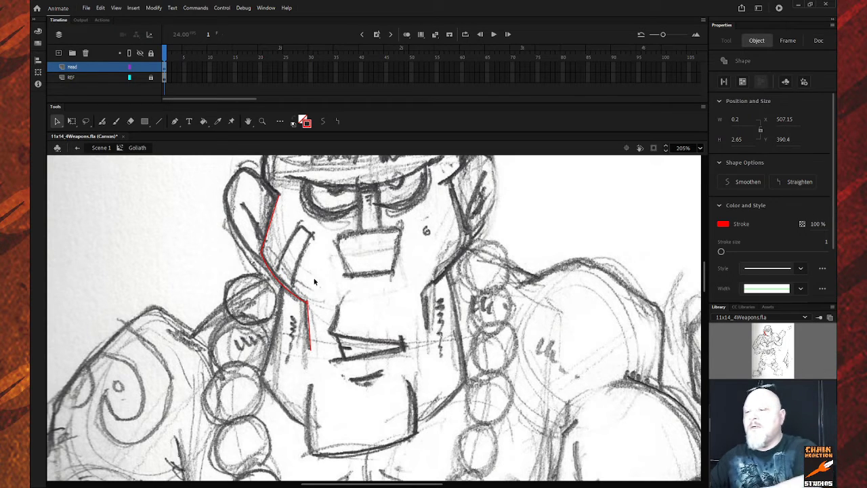
{"action": "key", "text": "Delete"}
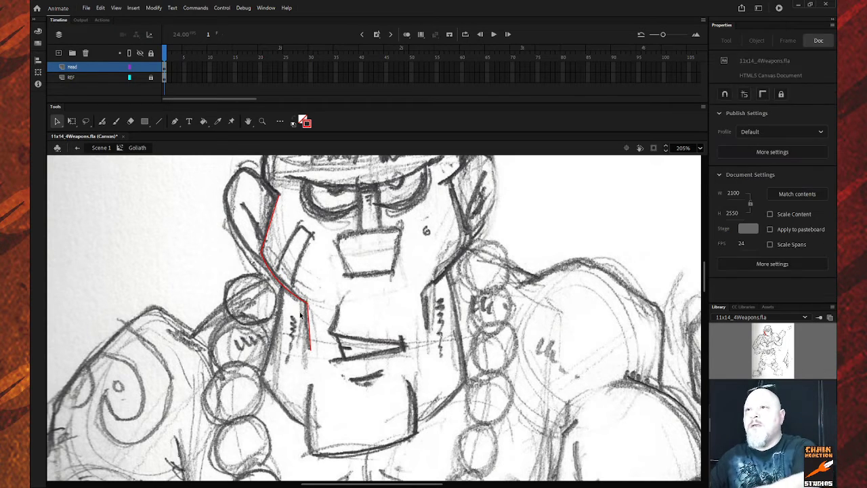
Try stroke size 3 on the red left-face outline, then settle on size 2.
{"action": "left_click", "coordinate": [271, 233]}
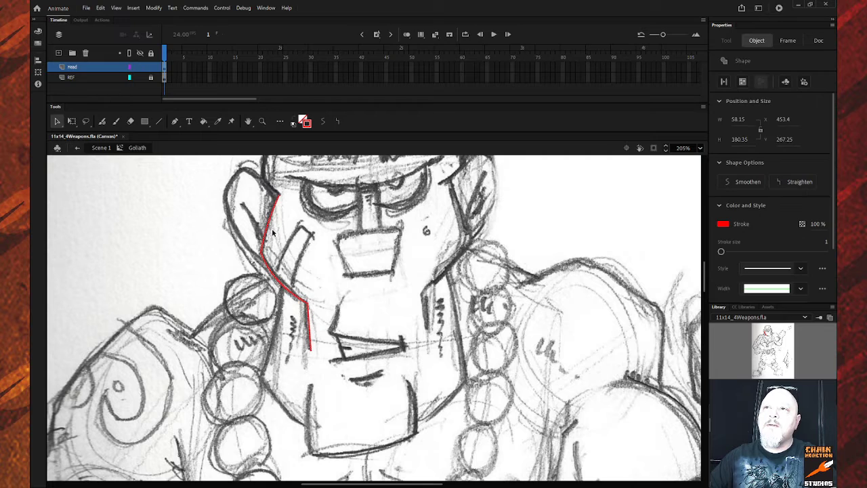
{"action": "left_click", "coordinate": [826, 242]}
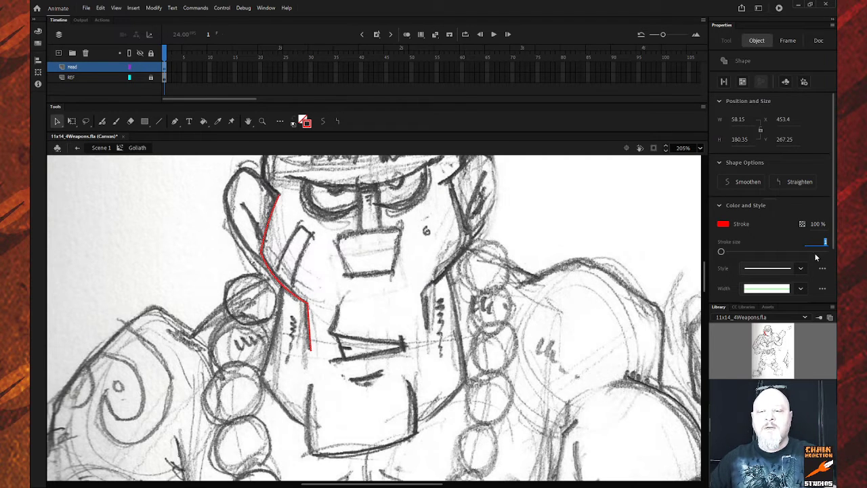
{"action": "type", "text": "3"}
{"action": "key", "text": "Return"}
{"action": "left_click", "coordinate": [609, 247]}
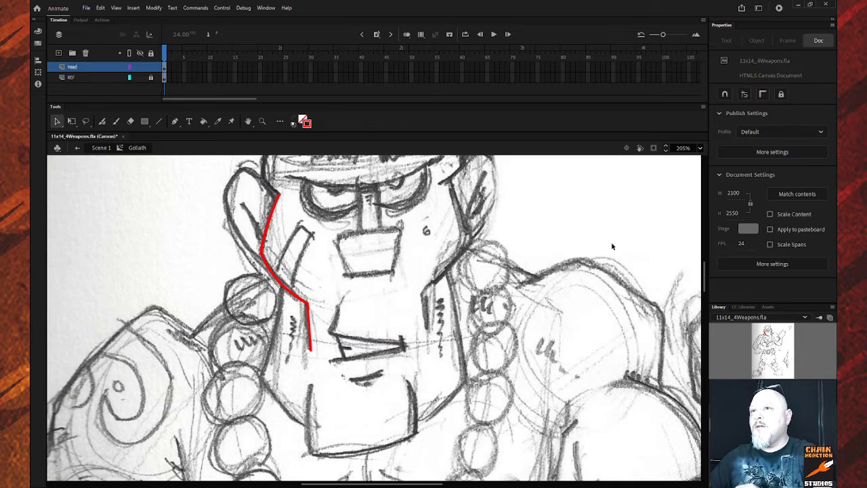
{"action": "left_click", "coordinate": [311, 331]}
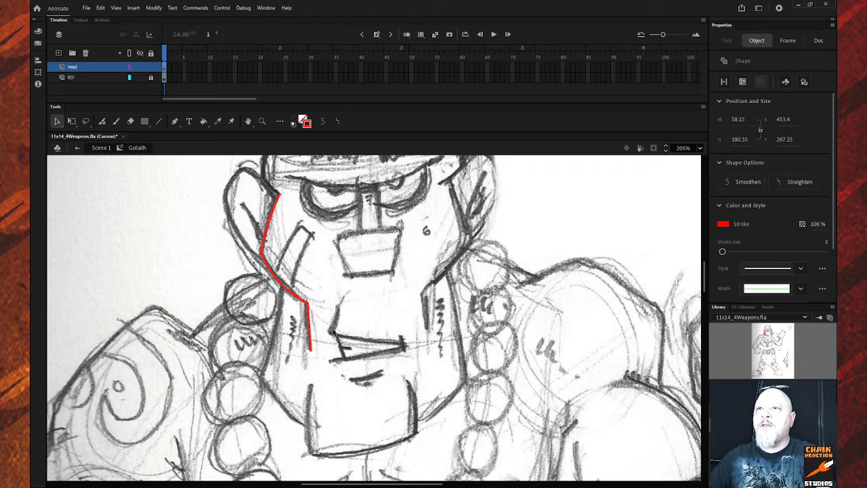
{"action": "left_click", "coordinate": [826, 243]}
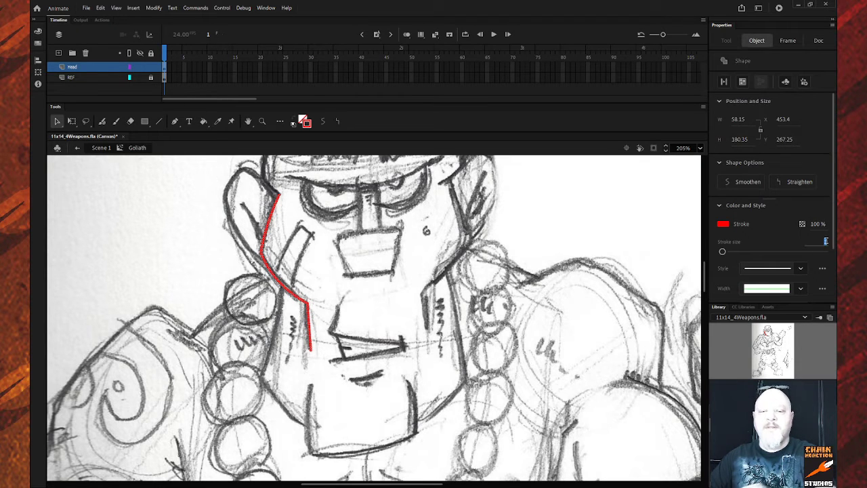
{"action": "type", "text": "2"}
{"action": "key", "text": "Return"}
{"action": "left_click", "coordinate": [428, 326]}
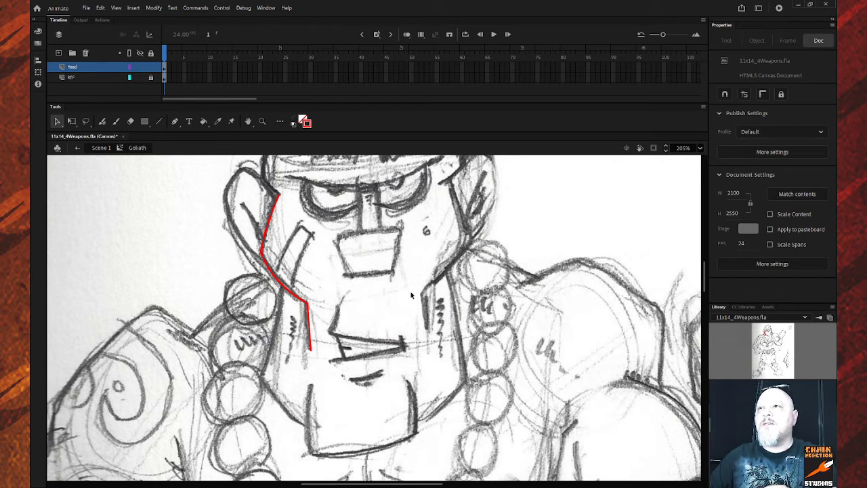
{"action": "left_click", "coordinate": [268, 226]}
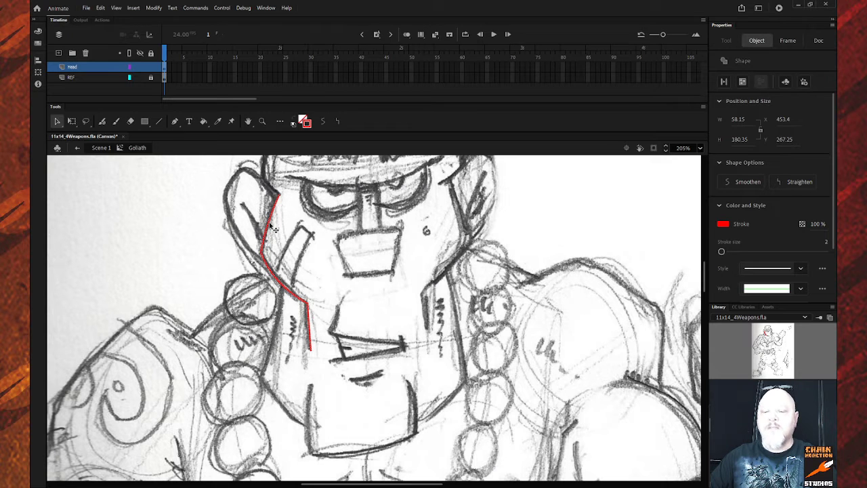
Copy the red outline to the right, flip it horizontally and move it onto the right cheek.
{"action": "left_click_drag", "start_coordinate": [270, 224], "coordinate": [441, 250]}
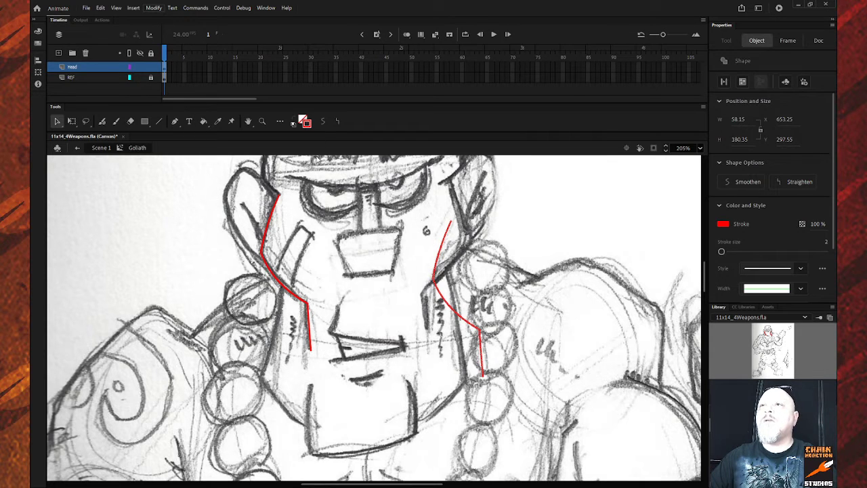
{"action": "left_click", "coordinate": [316, 211]}
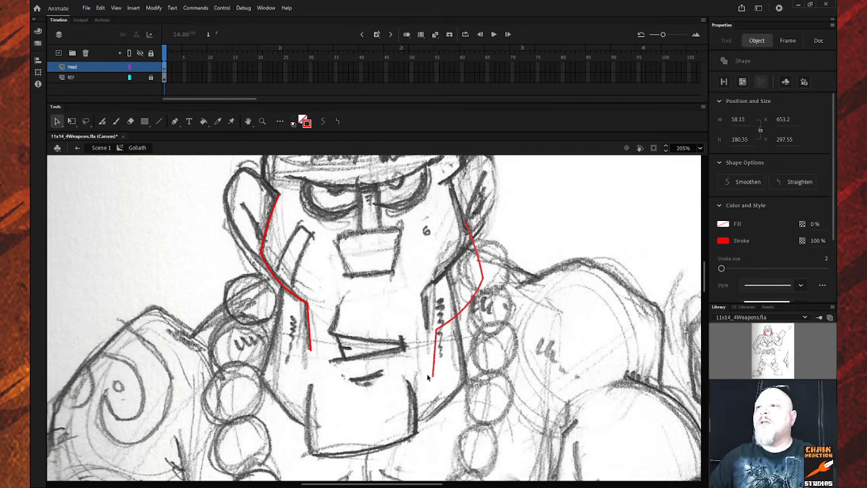
{"action": "left_click_drag", "start_coordinate": [436, 377], "coordinate": [431, 337]}
{"action": "key", "text": "q"}
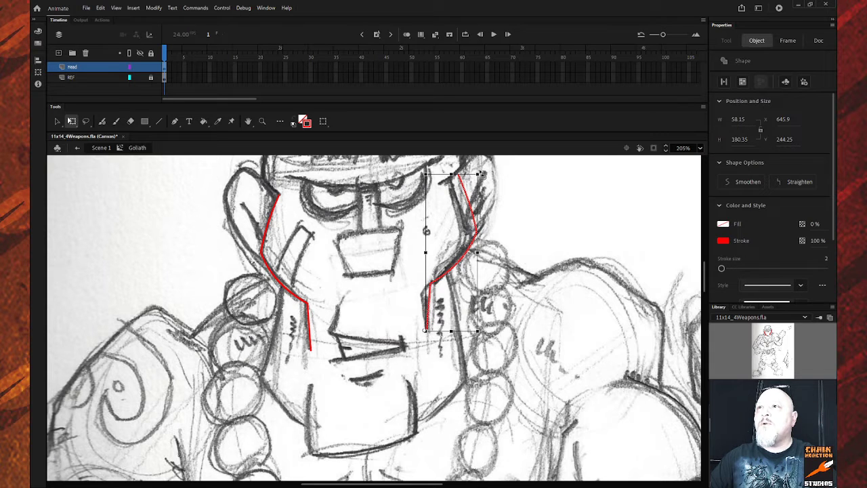
Rotate the mirrored outline, nudge it down and left, and skew its bottom wider to fit the cheek.
{"action": "left_click_drag", "start_coordinate": [481, 174], "coordinate": [468, 175]}
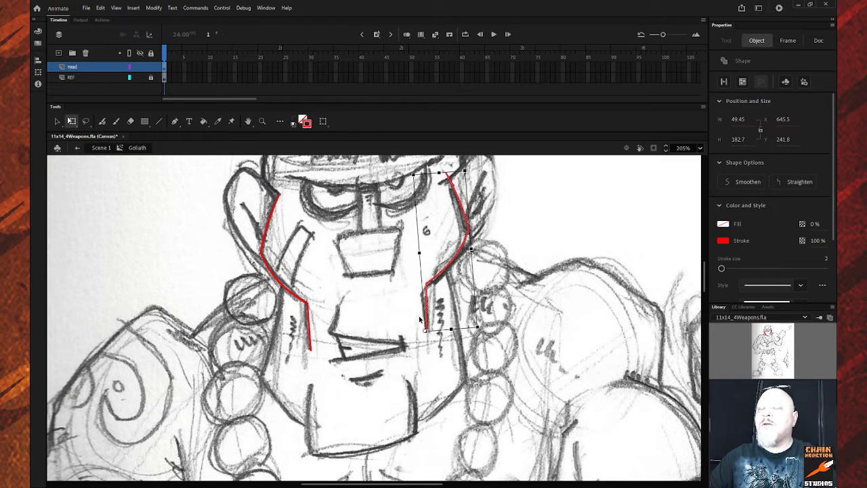
{"action": "key", "text": "Down"}
{"action": "key", "text": "Down"}
{"action": "key", "text": "Down"}
{"action": "key", "text": "Down"}
{"action": "key", "text": "Down"}
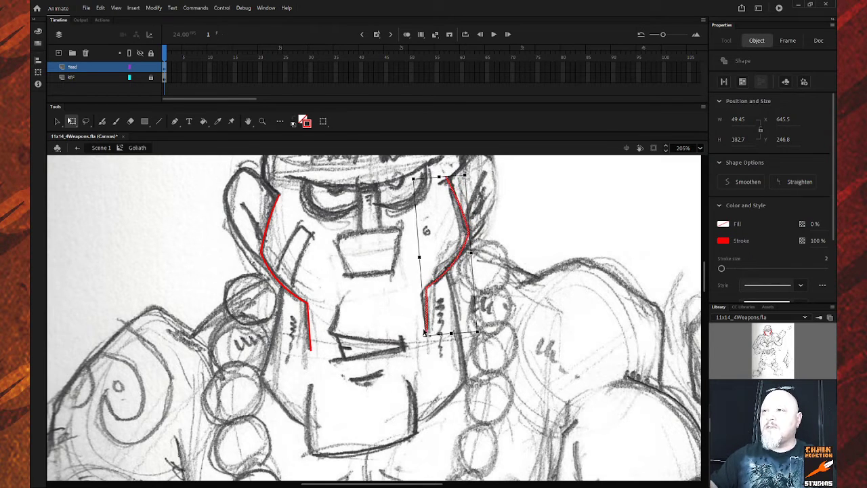
{"action": "key", "text": "Down"}
{"action": "key", "text": "Down"}
{"action": "key", "text": "Down"}
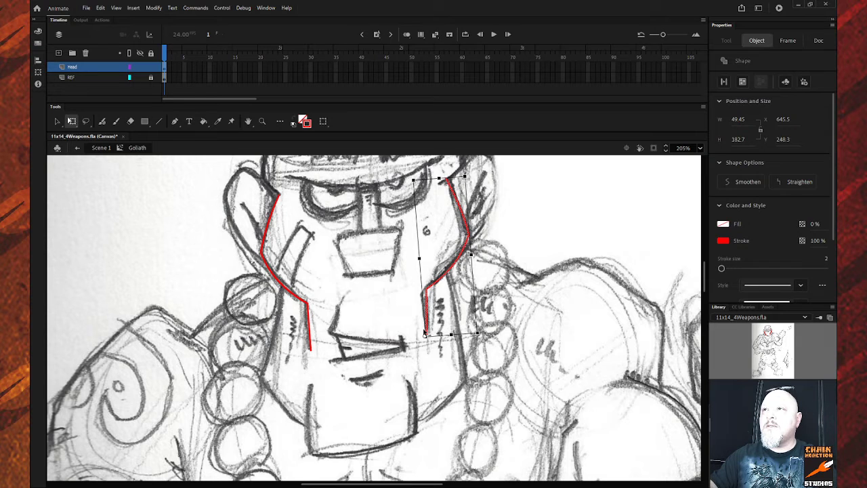
{"action": "key", "text": "Down"}
{"action": "key", "text": "Down"}
{"action": "key", "text": "Left"}
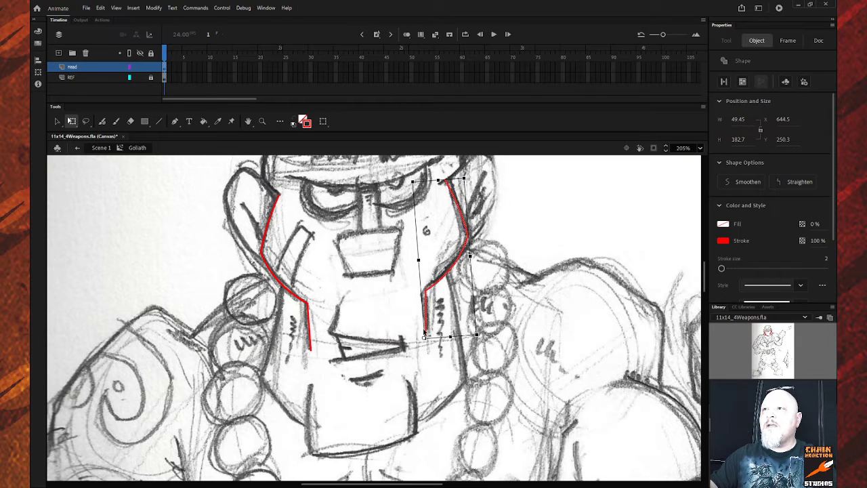
{"action": "key", "text": "Down"}
{"action": "key", "text": "Down"}
{"action": "key", "text": "Down"}
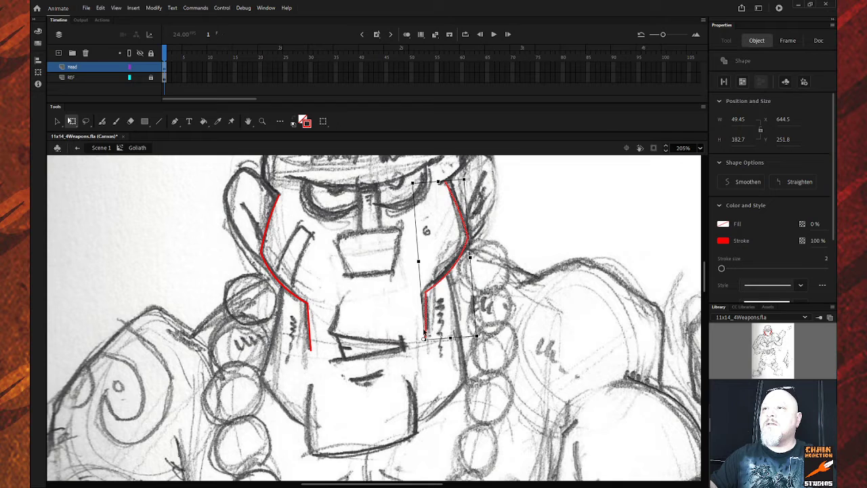
{"action": "key", "text": "Down"}
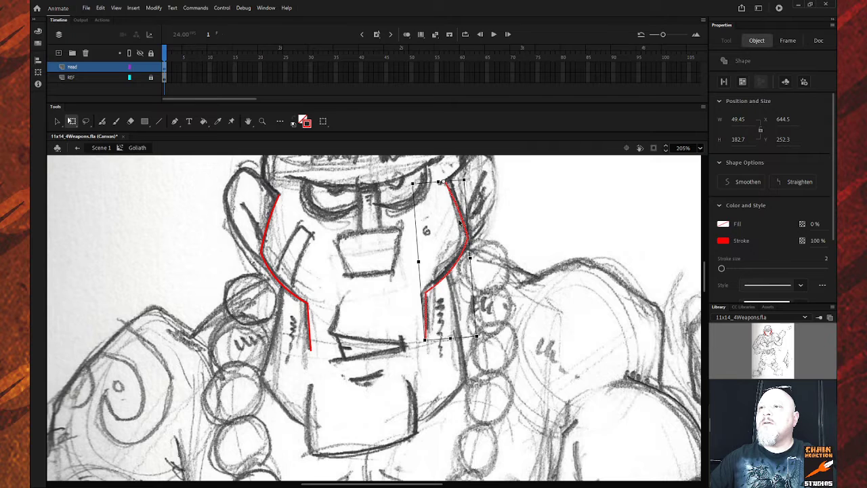
{"action": "left_click_drag", "start_coordinate": [465, 336], "coordinate": [467, 331]}
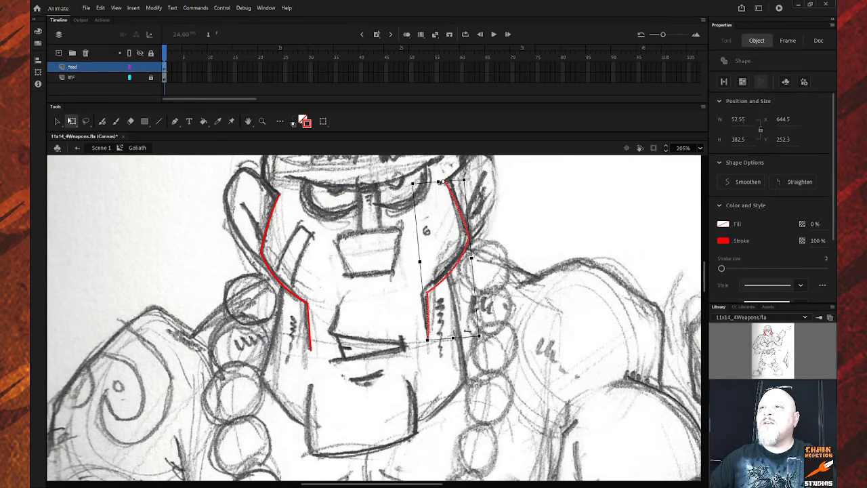
{"action": "left_click", "coordinate": [493, 331]}
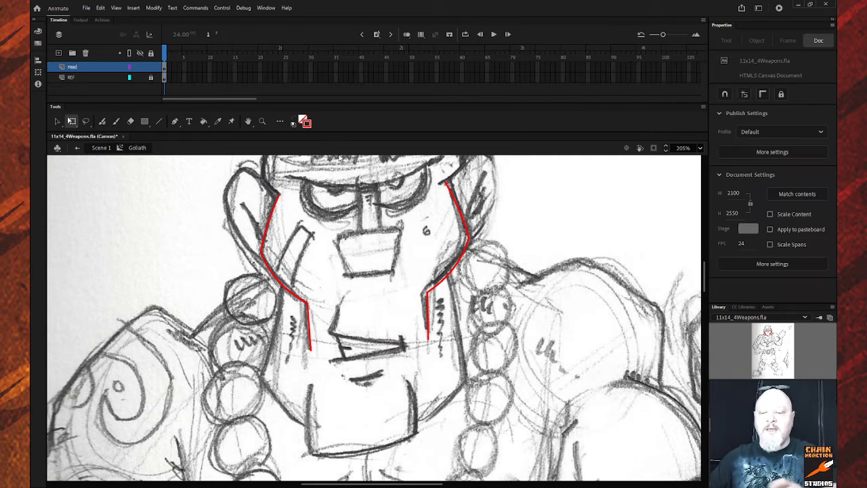
Draw red jaw lines down both sides toward the chin and curve the left one slightly.
{"action": "key", "text": "n"}
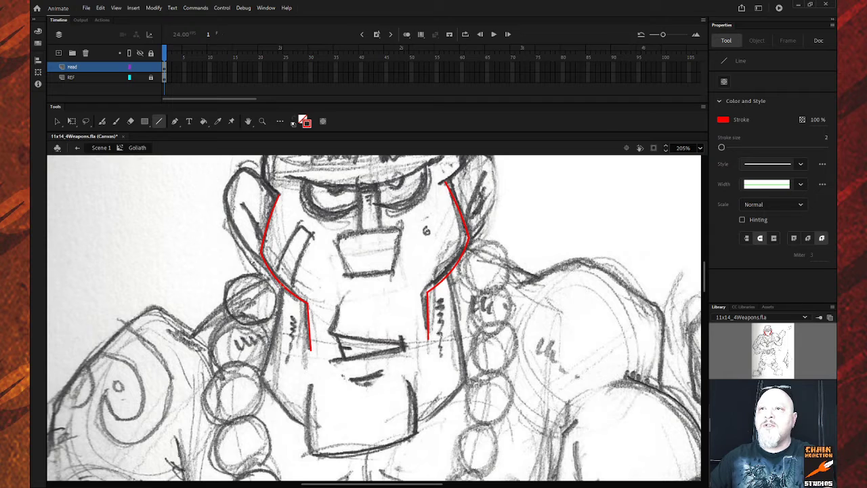
{"action": "mouse_move", "coordinate": [279, 287]}
{"action": "left_mouse_down"}
{"action": "mouse_move", "coordinate": [261, 379]}
{"action": "mouse_move", "coordinate": [303, 425]}
{"action": "left_mouse_up"}
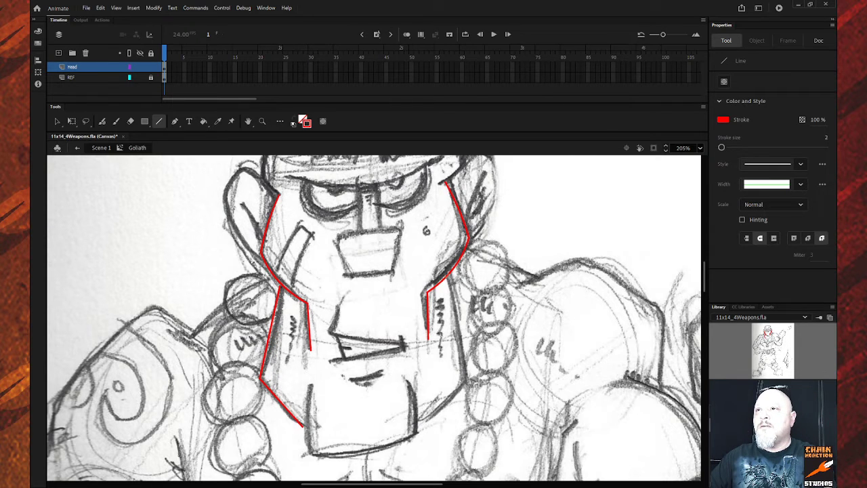
{"action": "mouse_move", "coordinate": [443, 279]}
{"action": "left_mouse_down"}
{"action": "mouse_move", "coordinate": [469, 389]}
{"action": "mouse_move", "coordinate": [466, 382]}
{"action": "mouse_move", "coordinate": [417, 423]}
{"action": "left_mouse_up"}
{"action": "key", "text": "v"}
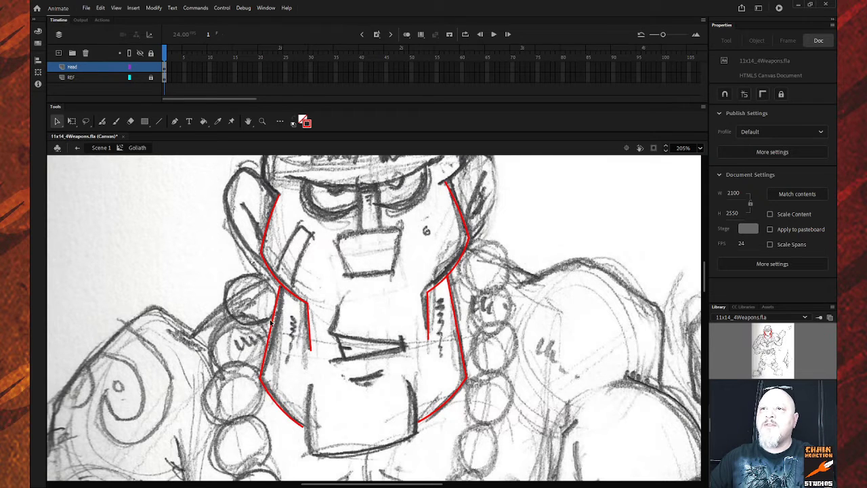
{"action": "left_click_drag", "start_coordinate": [272, 322], "coordinate": [275, 326]}
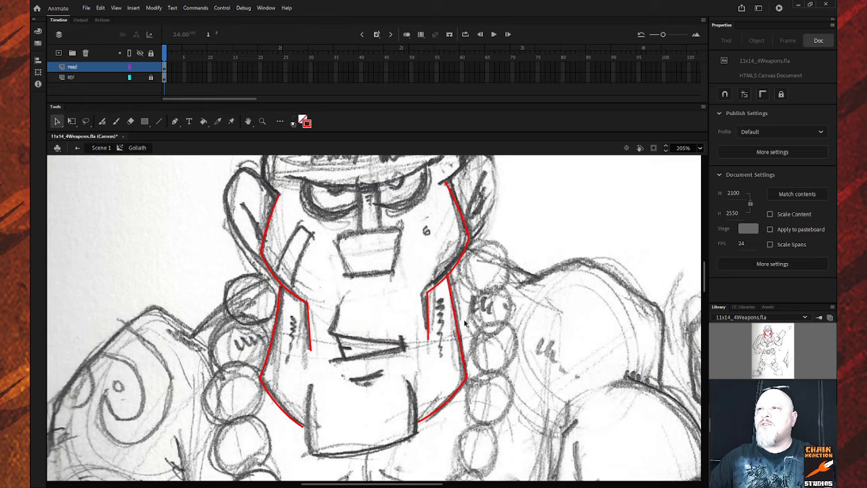
Draw the red chin lines, with the right side running back up toward the jaw.
{"action": "scroll", "coordinate": [285, 303], "scroll_direction": "down", "scroll_amount": 3}
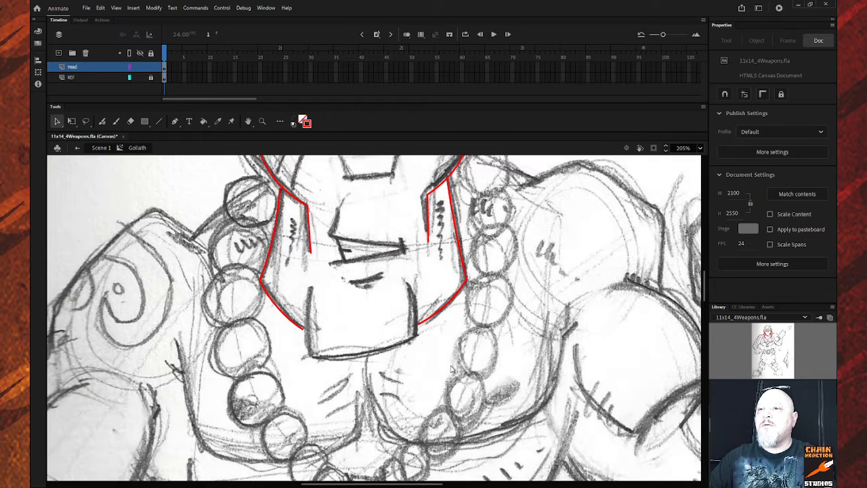
{"action": "key", "text": "n"}
{"action": "mouse_move", "coordinate": [310, 286]}
{"action": "left_mouse_down"}
{"action": "mouse_move", "coordinate": [309, 346]}
{"action": "mouse_move", "coordinate": [328, 361]}
{"action": "mouse_move", "coordinate": [415, 337]}
{"action": "left_mouse_up"}
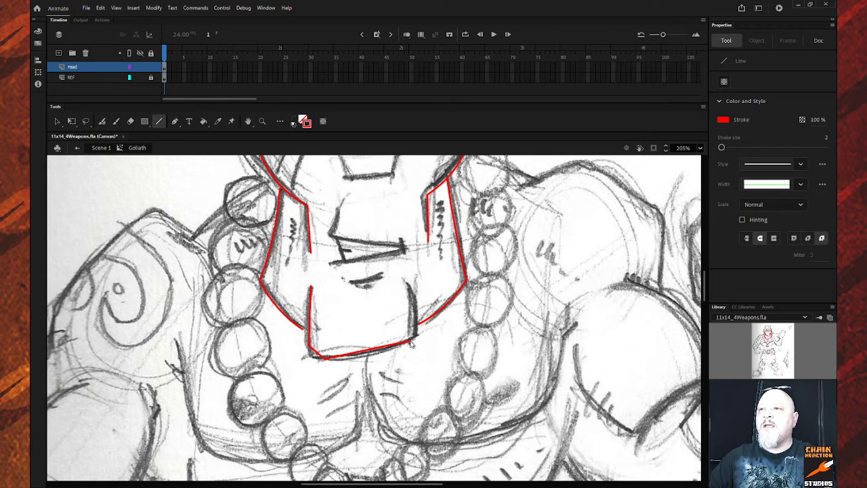
{"action": "left_click_drag", "start_coordinate": [415, 335], "coordinate": [407, 283]}
{"action": "key", "text": "v"}
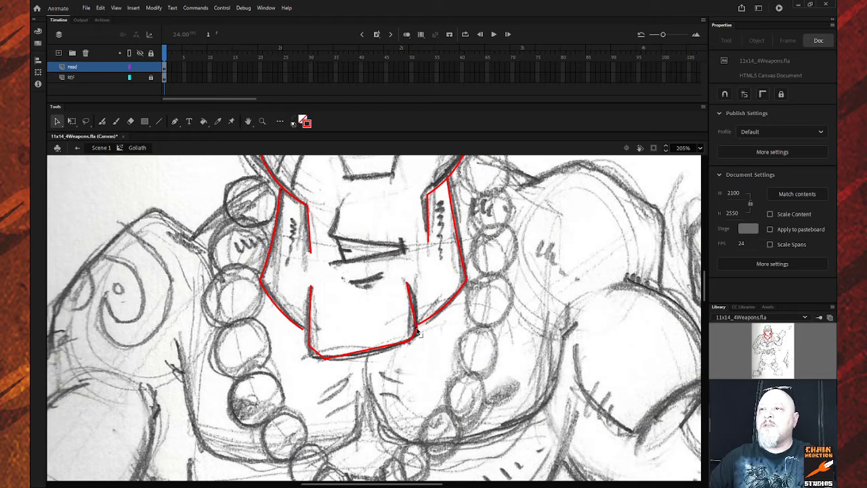
Turn on snapping, join the right chin line to the jaw, and round the lower-left corner.
{"action": "left_click", "coordinate": [725, 94]}
{"action": "left_click", "coordinate": [744, 94]}
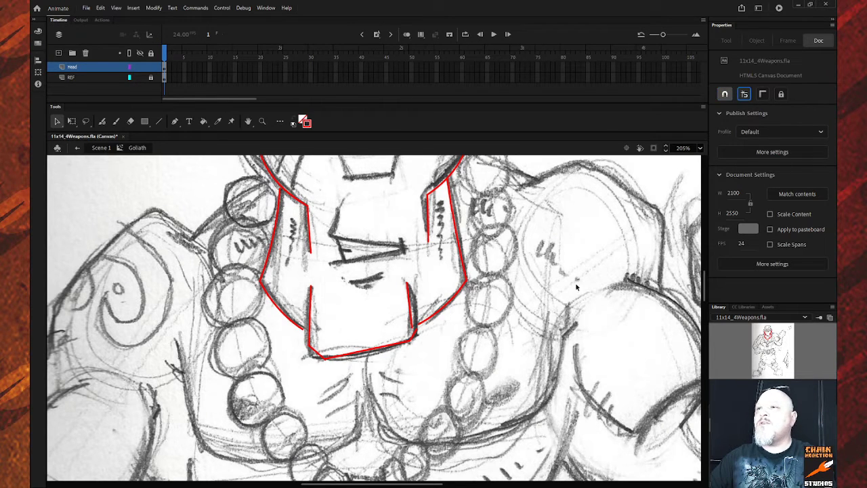
{"action": "left_click_drag", "start_coordinate": [412, 328], "coordinate": [416, 329]}
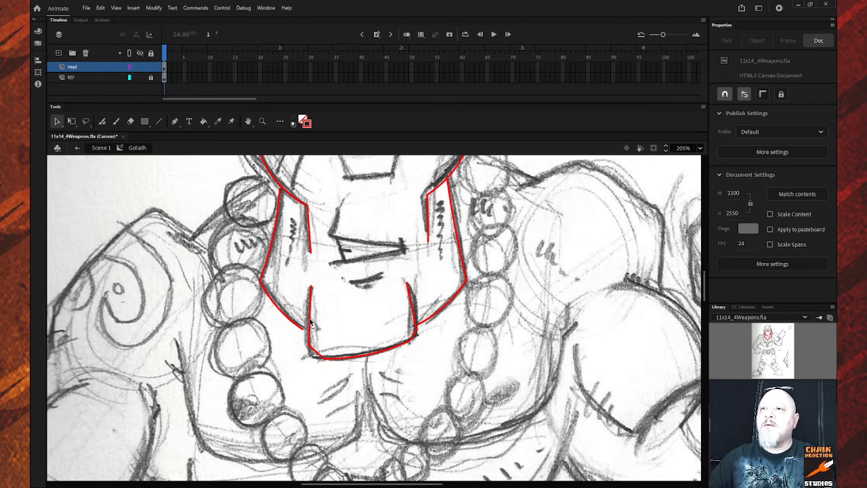
{"action": "left_click_drag", "start_coordinate": [310, 320], "coordinate": [307, 321]}
{"action": "left_click_drag", "start_coordinate": [316, 352], "coordinate": [315, 355]}
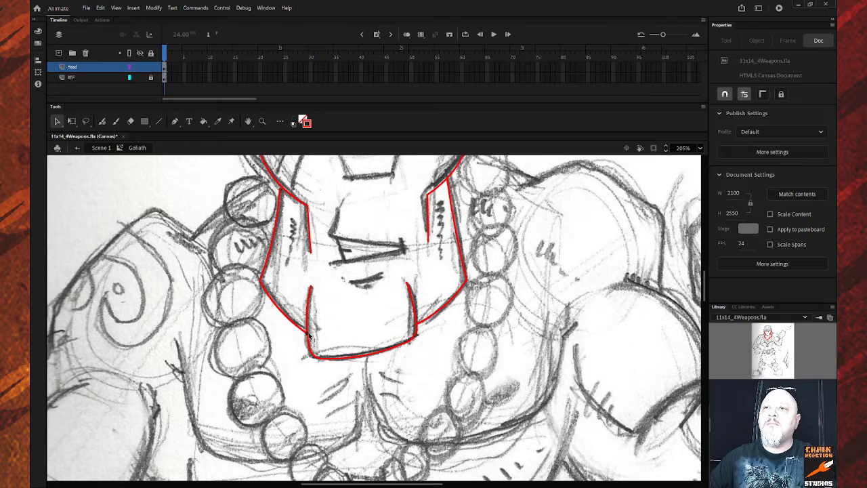
Draw a red line across the brow and bend it down into an arc.
{"action": "scroll", "coordinate": [403, 366], "scroll_direction": "up", "scroll_amount": 5}
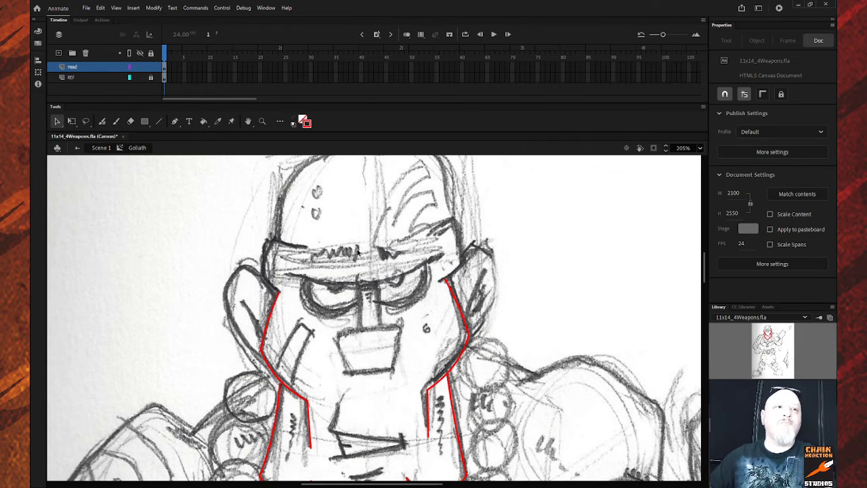
{"action": "key", "text": "n"}
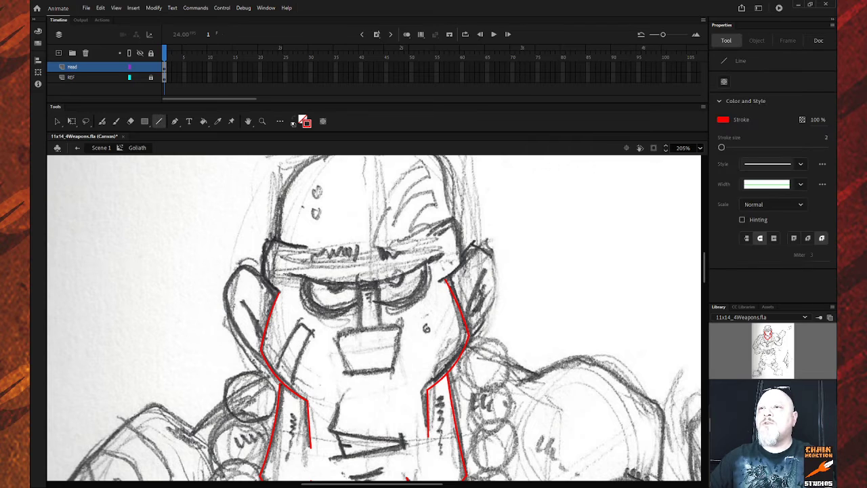
{"action": "left_click_drag", "start_coordinate": [283, 273], "coordinate": [444, 256]}
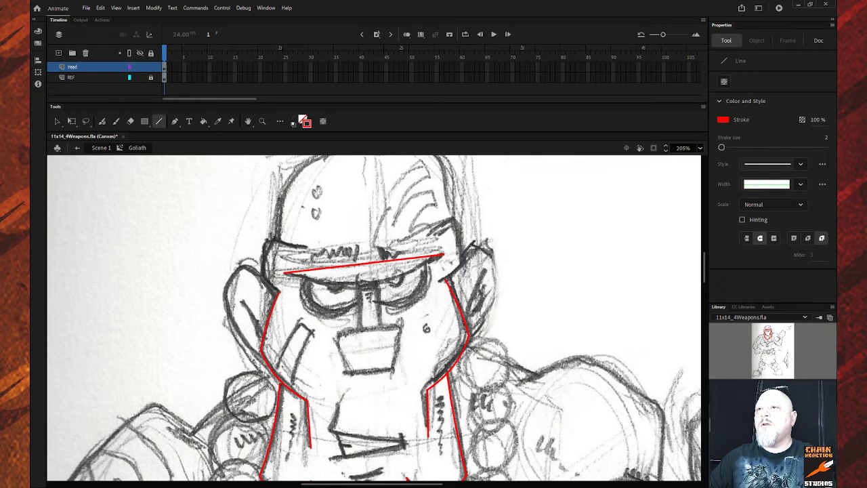
{"action": "key", "text": "v"}
{"action": "left_click_drag", "start_coordinate": [364, 267], "coordinate": [379, 285]}
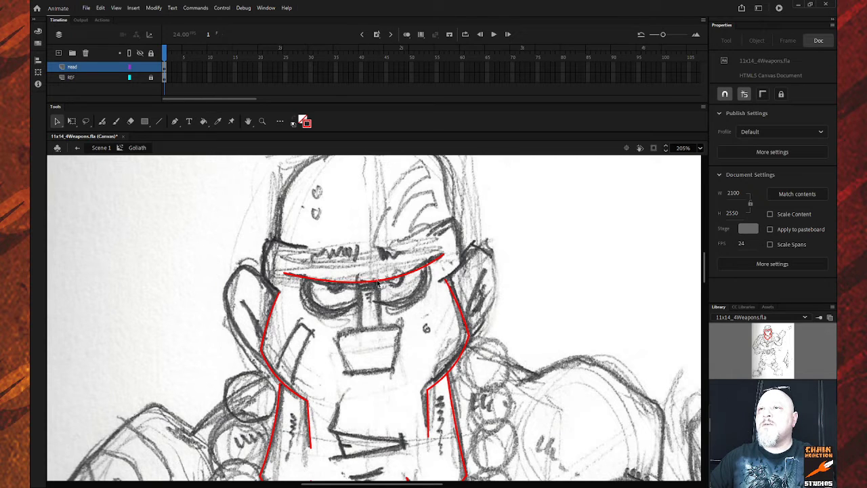
Add a short red line from the brow's middle to form a small peak.
{"action": "key", "text": "n"}
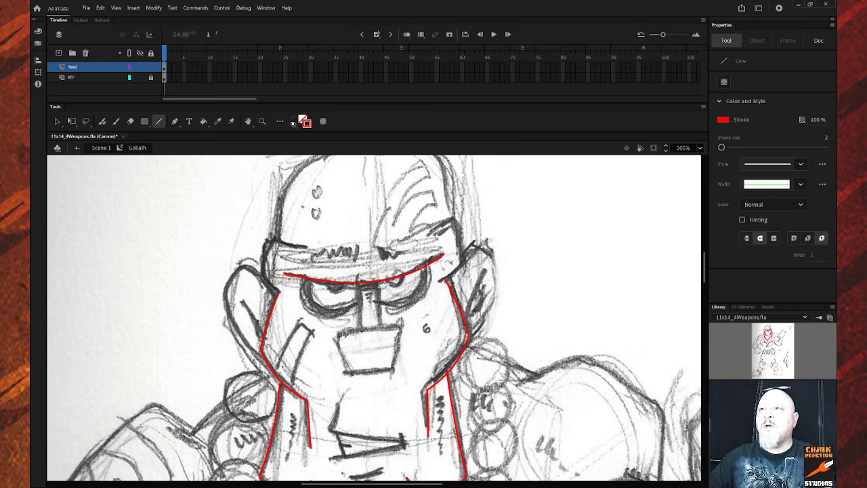
{"action": "left_click_drag", "start_coordinate": [365, 263], "coordinate": [371, 279]}
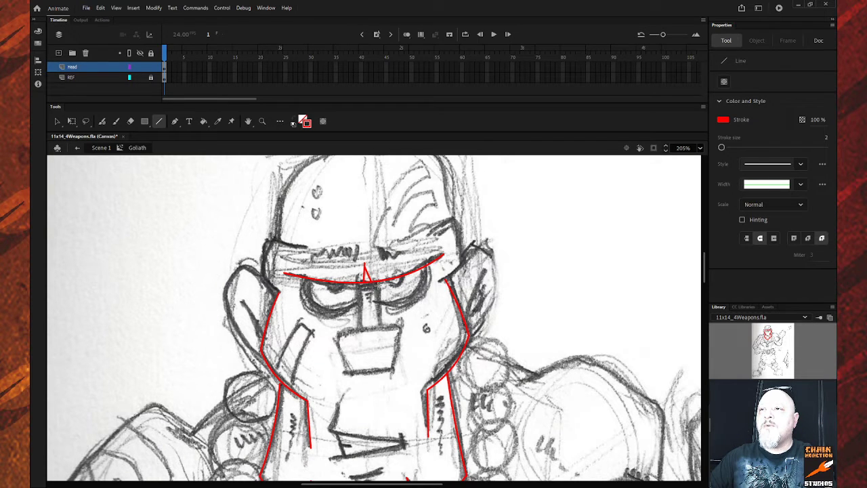
{"action": "key", "text": "v"}
{"action": "left_click", "coordinate": [372, 285]}
Draw the mouth's red bottom edge and bend both mouth sides slightly outward.
{"action": "left_click", "coordinate": [381, 282]}
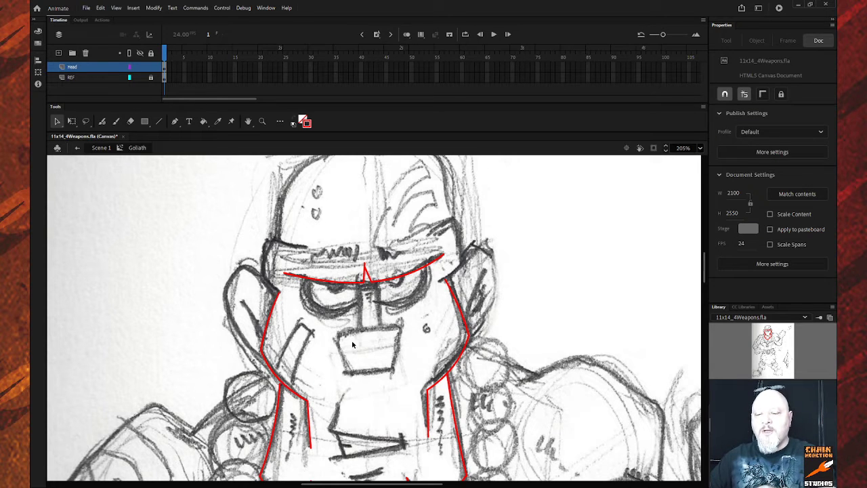
{"action": "key", "text": "n"}
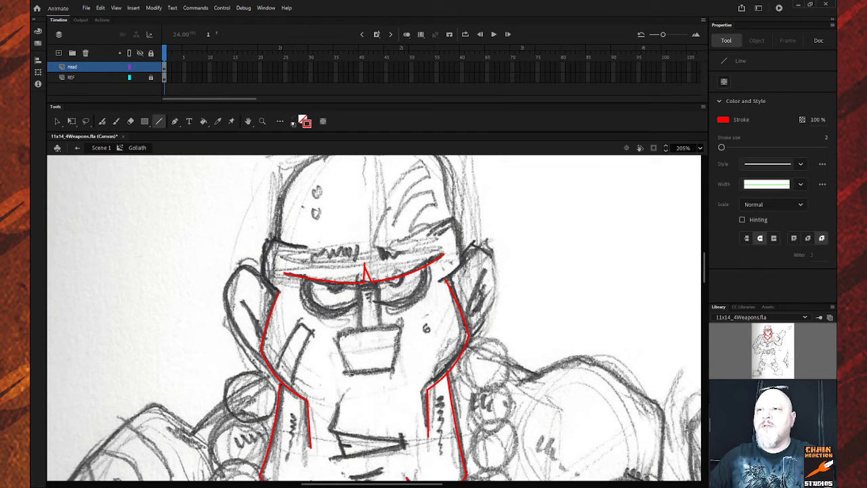
{"action": "mouse_move", "coordinate": [345, 373]}
{"action": "left_mouse_down"}
{"action": "mouse_move", "coordinate": [396, 370]}
{"action": "mouse_move", "coordinate": [400, 327]}
{"action": "mouse_move", "coordinate": [336, 334]}
{"action": "mouse_move", "coordinate": [346, 372]}
{"action": "left_mouse_up"}
{"action": "key", "text": "v"}
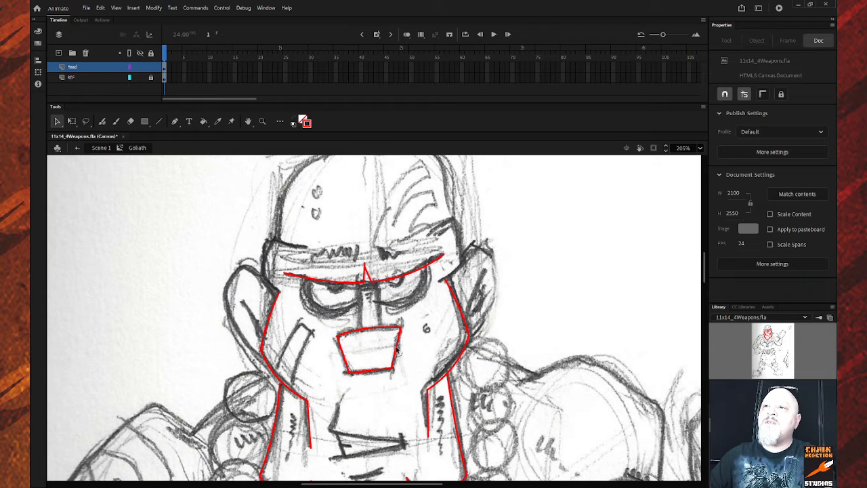
{"action": "left_click_drag", "start_coordinate": [397, 348], "coordinate": [401, 347]}
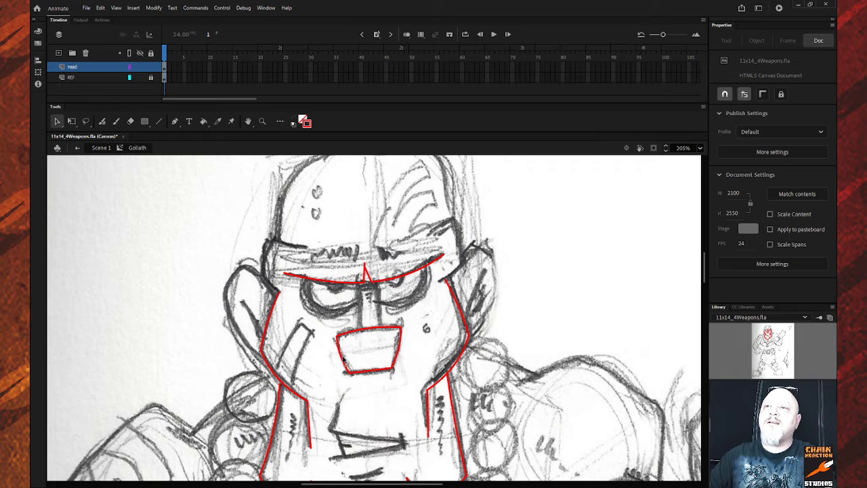
{"action": "left_click_drag", "start_coordinate": [344, 357], "coordinate": [341, 354]}
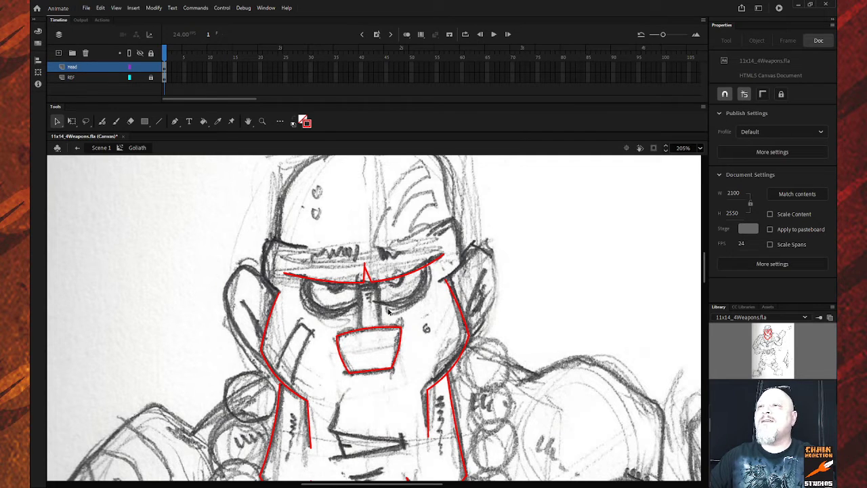
Draw two red vertical nose lines from the brow down to the mouth, redrawing the misplaced right one.
{"action": "key", "text": "n"}
{"action": "left_click_drag", "start_coordinate": [359, 281], "coordinate": [358, 331]}
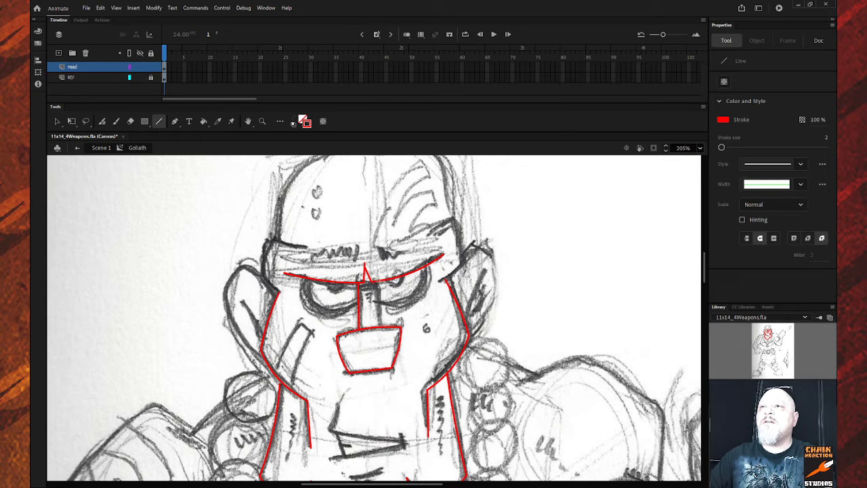
{"action": "left_click_drag", "start_coordinate": [377, 279], "coordinate": [381, 330]}
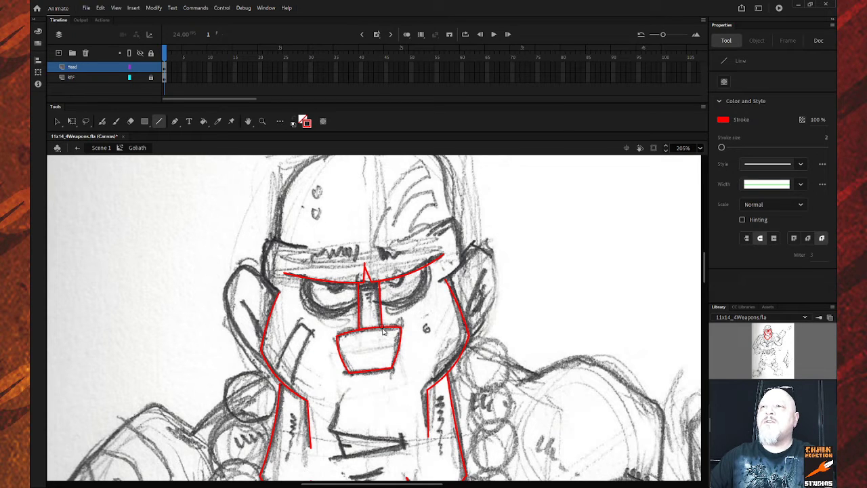
{"action": "key", "text": "ctrl+z"}
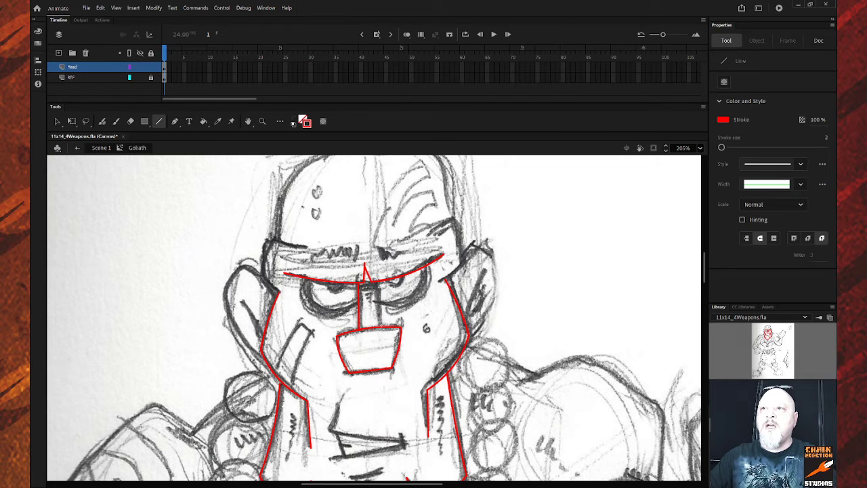
{"action": "left_click_drag", "start_coordinate": [381, 326], "coordinate": [378, 271]}
{"action": "key", "text": "v"}
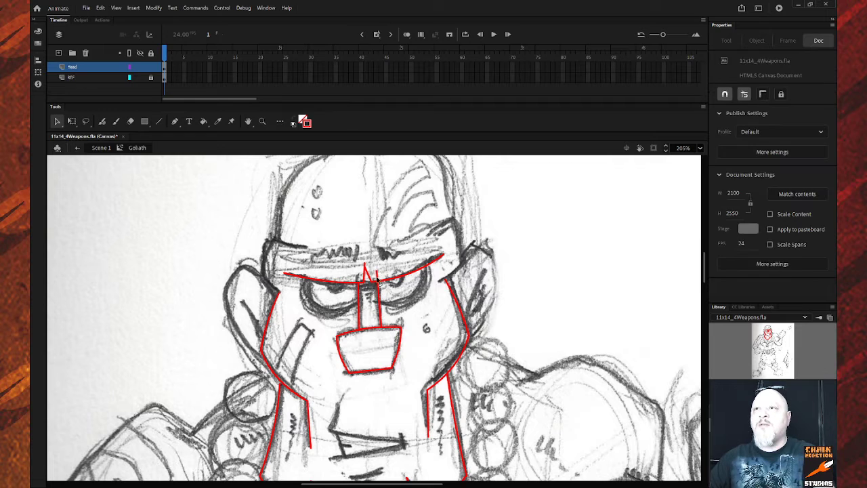
{"action": "left_click", "coordinate": [378, 279]}
{"action": "left_click", "coordinate": [387, 288]}
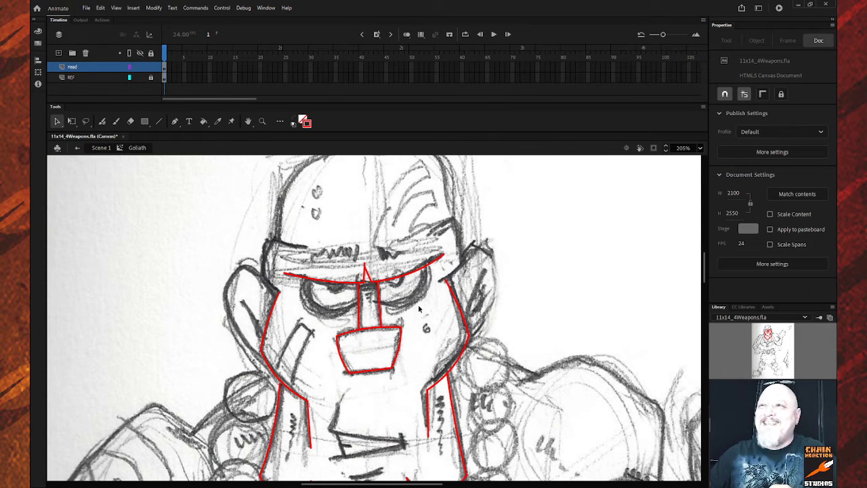
Draw a red line across the headband's top edge and bend its middle downward into a gentle curve.
{"action": "left_click", "coordinate": [364, 305]}
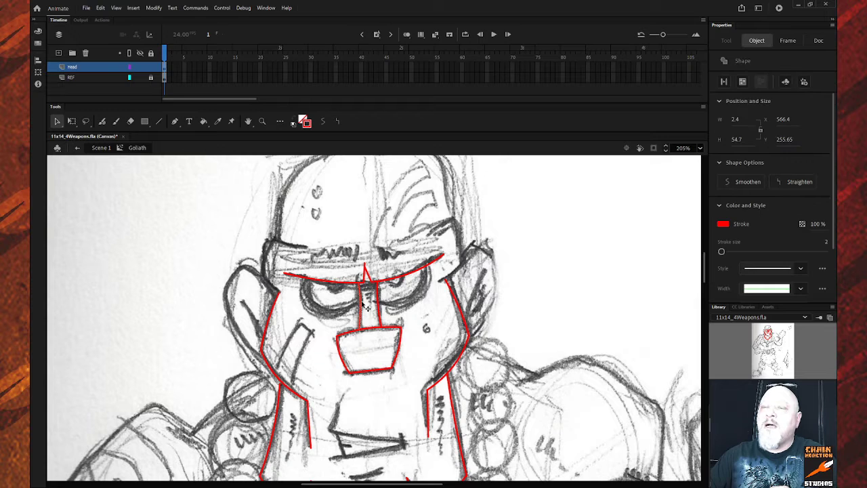
{"action": "left_click", "coordinate": [383, 310], "text": "shift"}
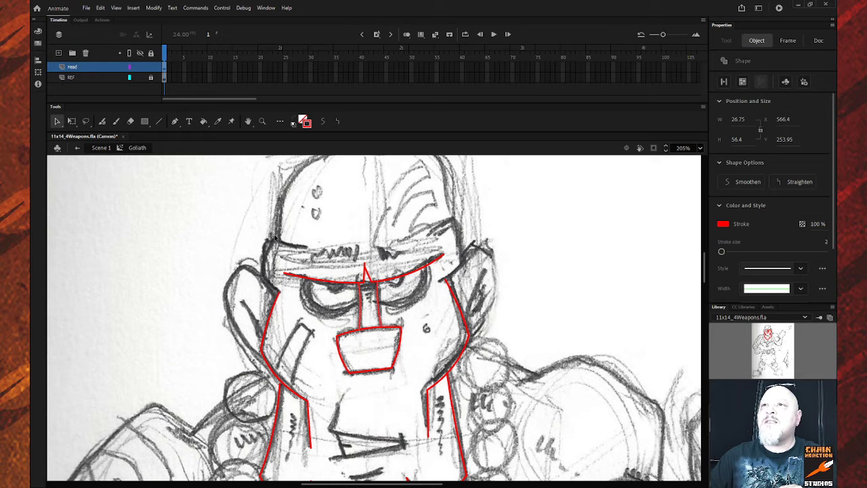
{"action": "key", "text": "n"}
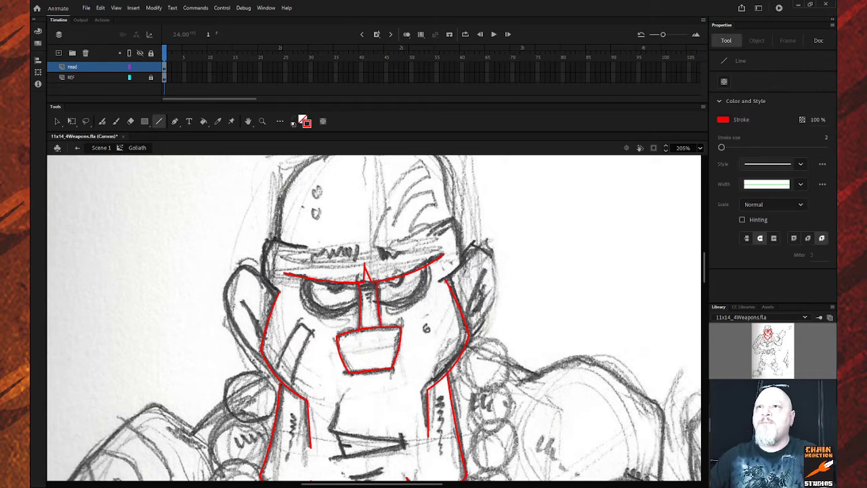
{"action": "mouse_move", "coordinate": [271, 239]}
{"action": "left_mouse_down"}
{"action": "mouse_move", "coordinate": [309, 250]}
{"action": "mouse_move", "coordinate": [477, 217]}
{"action": "mouse_move", "coordinate": [453, 220]}
{"action": "left_mouse_up"}
{"action": "key", "text": "v"}
{"action": "left_click_drag", "start_coordinate": [361, 232], "coordinate": [359, 256]}
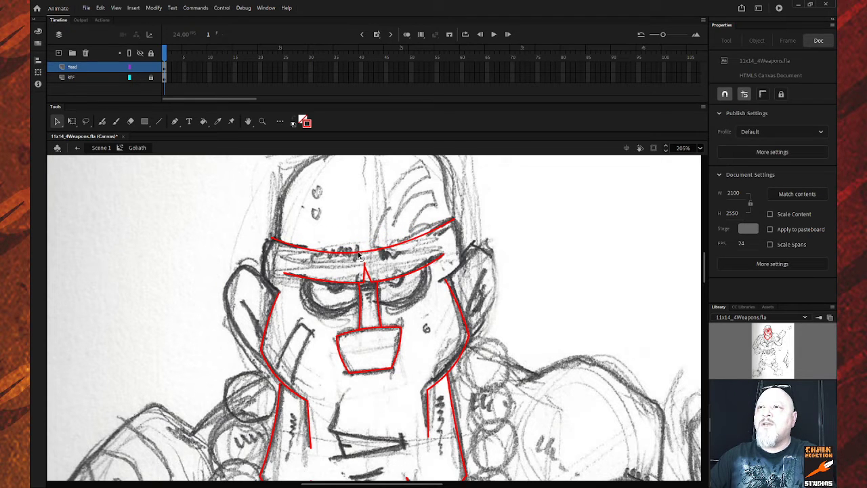
Delete the long curved headband line, leaving its short ends.
{"action": "left_click", "coordinate": [130, 121]}
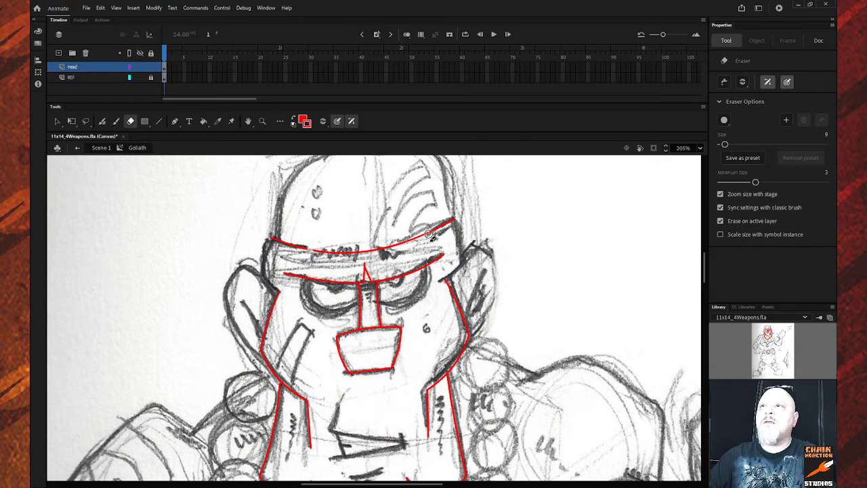
{"action": "left_click", "coordinate": [57, 121]}
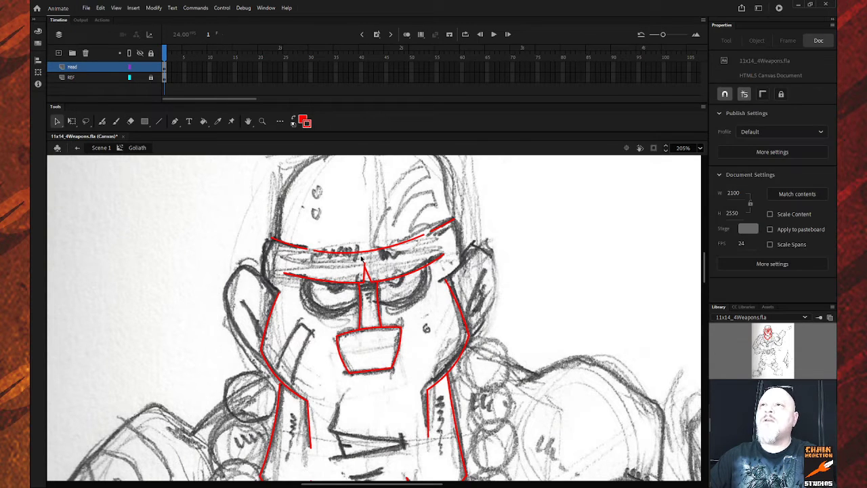
{"action": "left_click", "coordinate": [360, 255]}
{"action": "key", "text": "Delete"}
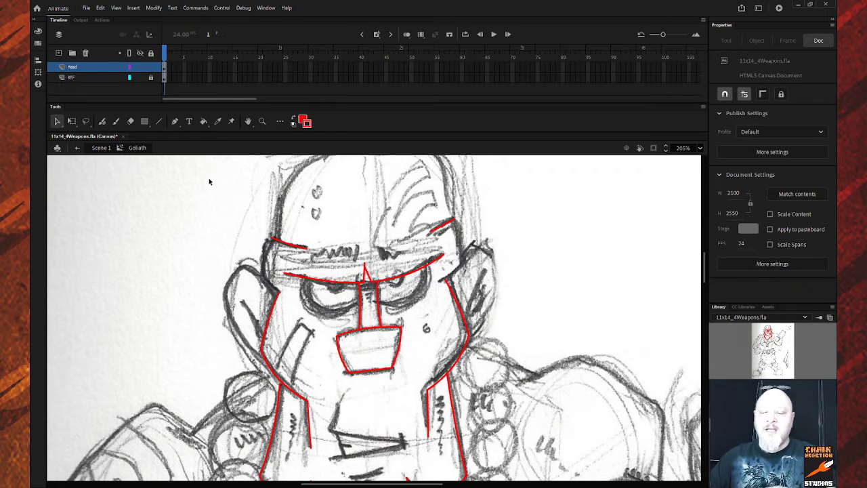
Draw red helmet edges down the left and right sides of the head, trimming the left overshoot.
{"action": "key", "text": "n"}
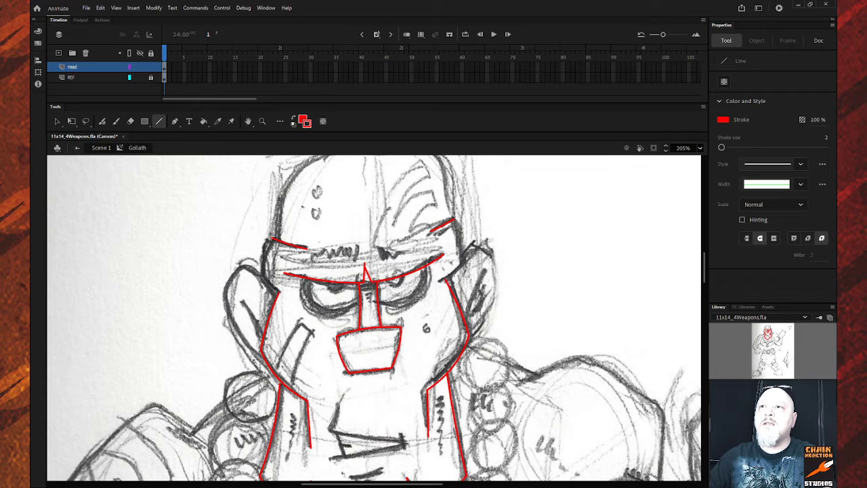
{"action": "mouse_move", "coordinate": [270, 238]}
{"action": "left_mouse_down"}
{"action": "mouse_move", "coordinate": [263, 276]}
{"action": "mouse_move", "coordinate": [284, 295]}
{"action": "left_mouse_up"}
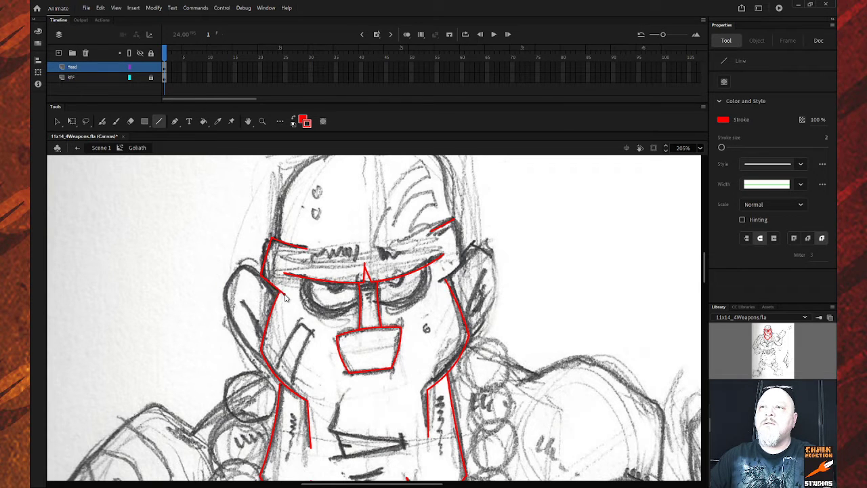
{"action": "left_click", "coordinate": [285, 294], "text": "ctrl"}
{"action": "key", "text": "Delete"}
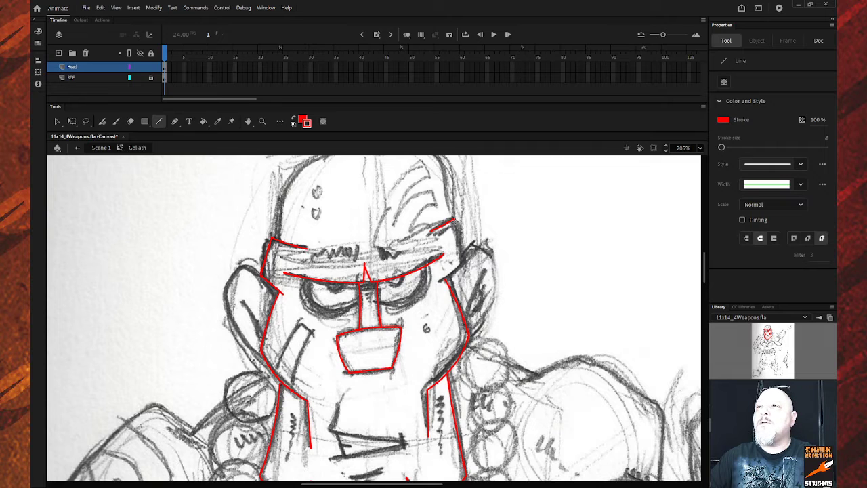
{"action": "mouse_move", "coordinate": [452, 221]}
{"action": "left_mouse_down"}
{"action": "mouse_move", "coordinate": [467, 262]}
{"action": "mouse_move", "coordinate": [438, 282]}
{"action": "left_mouse_up"}
{"action": "key", "text": "v"}
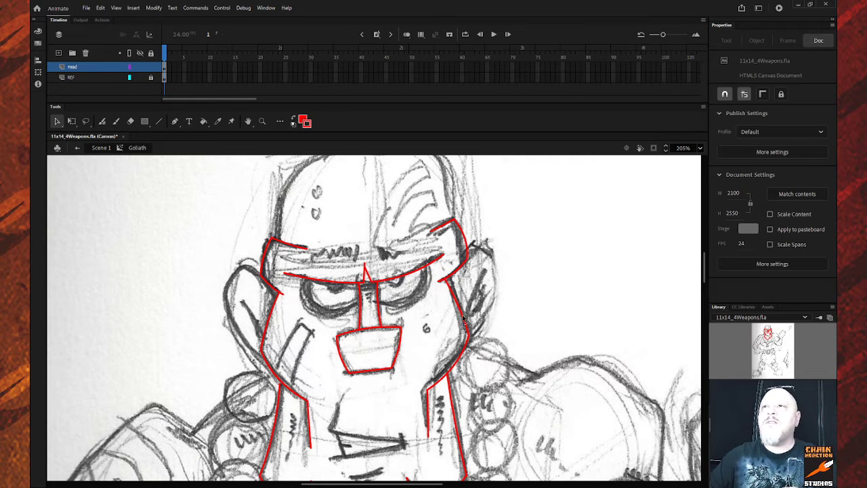
Trace the helmet dome with two red lines, curving them over the head from left to right.
{"action": "scroll", "coordinate": [460, 315], "scroll_direction": "up", "scroll_amount": 3}
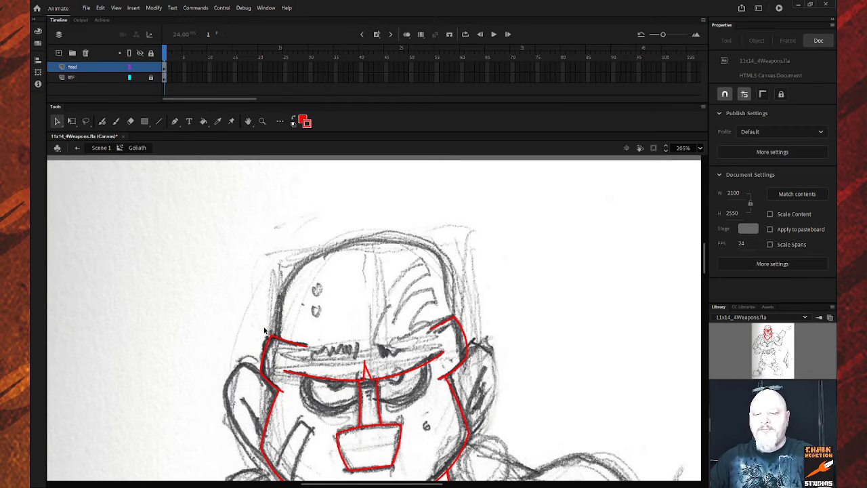
{"action": "key", "text": "n"}
{"action": "left_click_drag", "start_coordinate": [274, 337], "coordinate": [367, 239]}
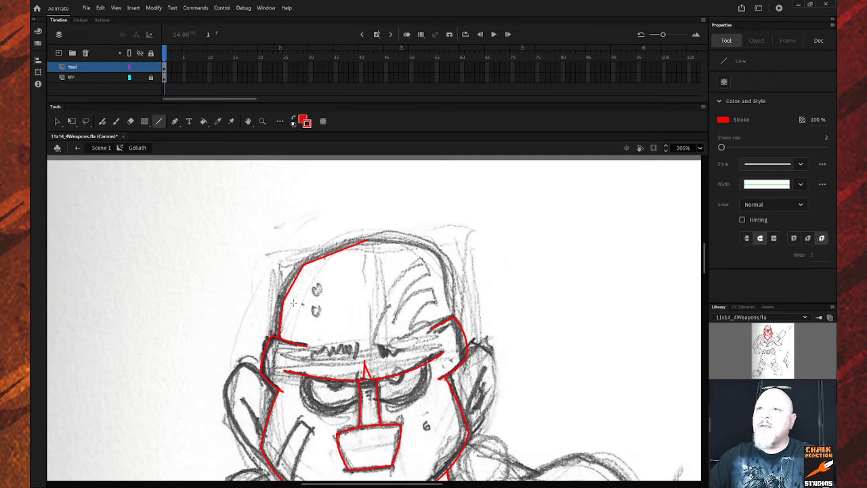
{"action": "key", "text": "v"}
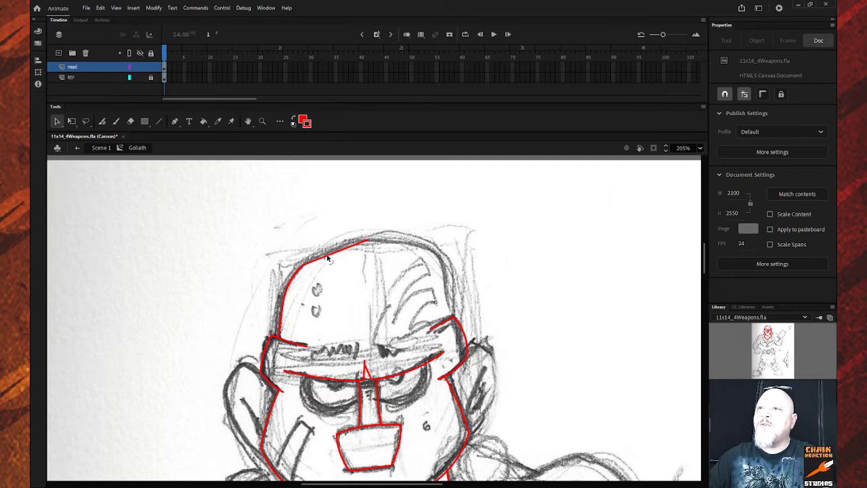
{"action": "left_click_drag", "start_coordinate": [327, 258], "coordinate": [324, 254]}
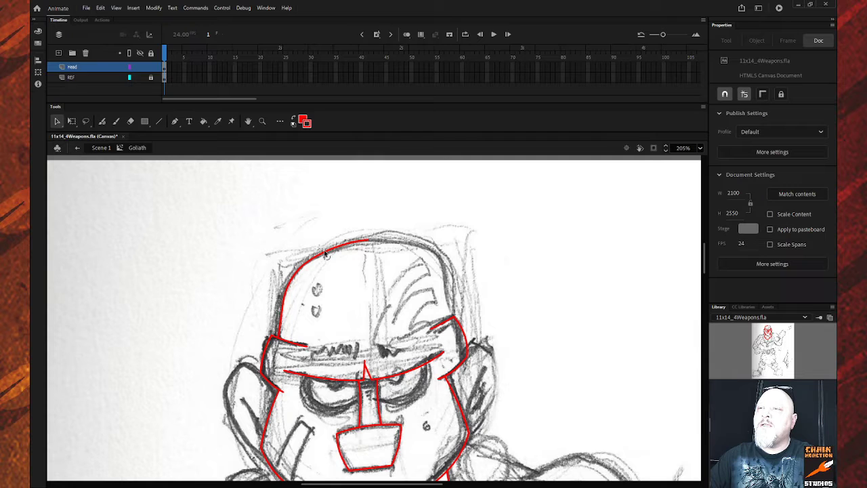
{"action": "key", "text": "n"}
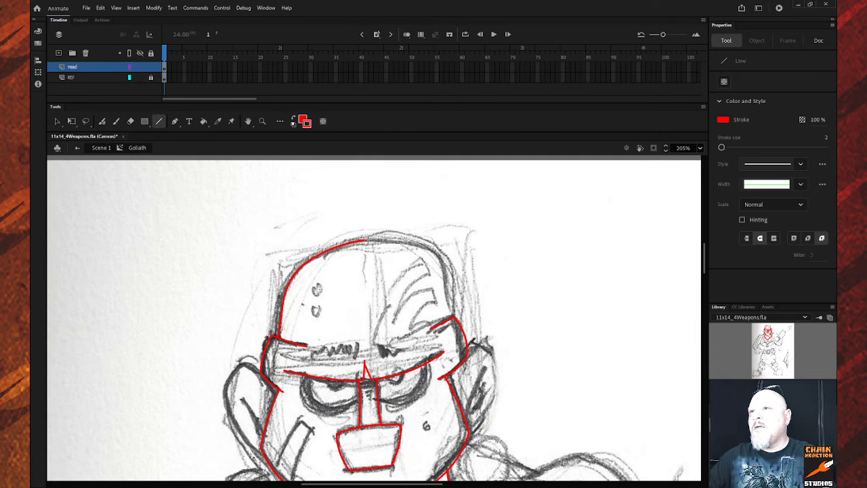
{"action": "mouse_move", "coordinate": [366, 239]}
{"action": "left_mouse_down"}
{"action": "mouse_move", "coordinate": [426, 247]}
{"action": "mouse_move", "coordinate": [445, 270]}
{"action": "mouse_move", "coordinate": [458, 321]}
{"action": "mouse_move", "coordinate": [450, 318]}
{"action": "left_mouse_up"}
{"action": "key", "text": "v"}
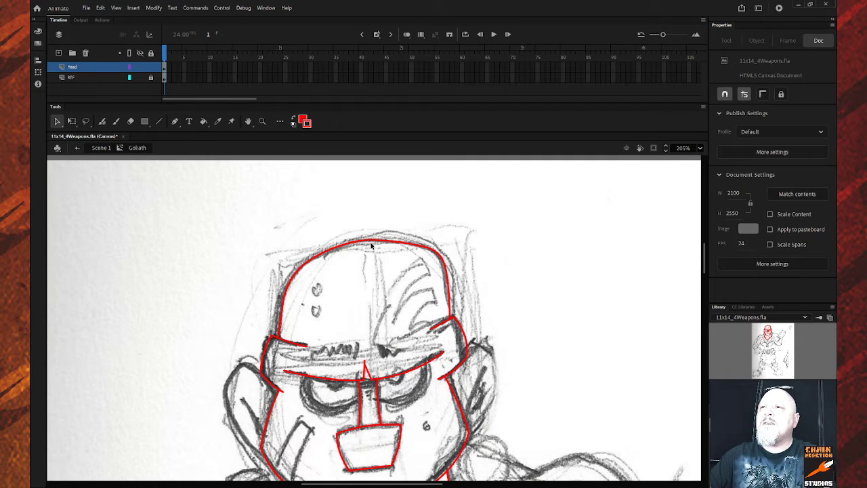
Outline the left ear down the cheek in red and add a short red inner-fold stroke.
{"action": "scroll", "coordinate": [386, 259], "scroll_direction": "down", "scroll_amount": 3}
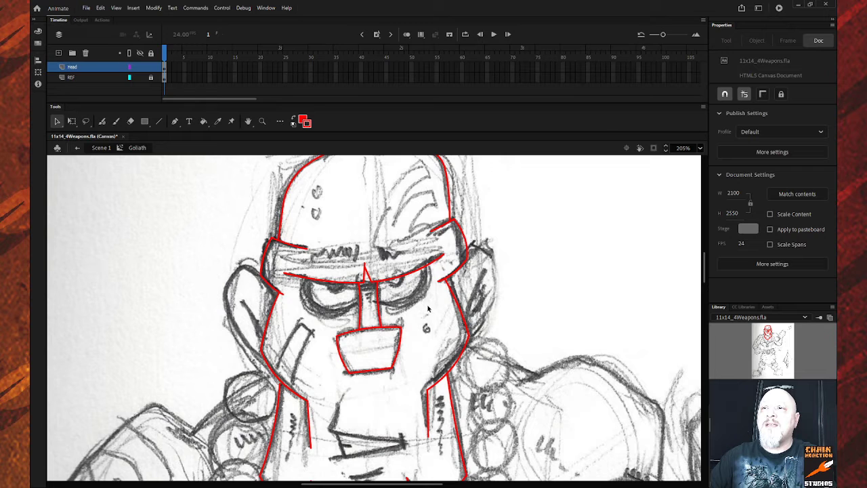
{"action": "key", "text": "n"}
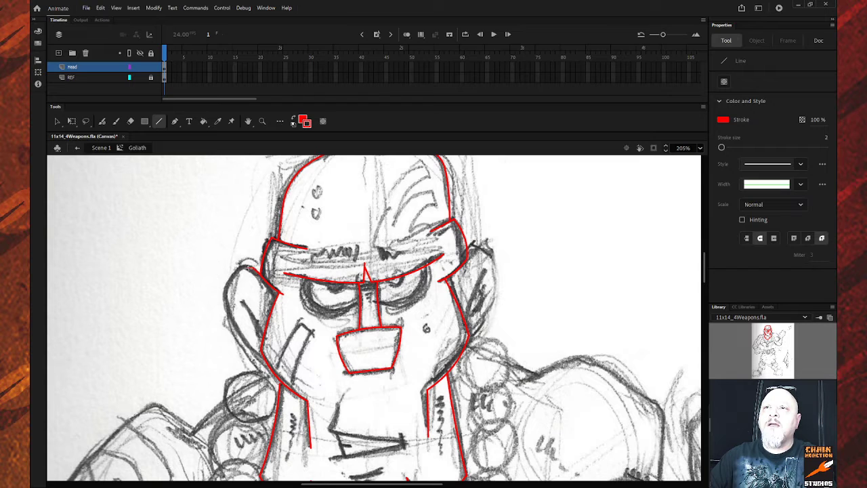
{"action": "left_click_drag", "start_coordinate": [241, 269], "coordinate": [220, 295]}
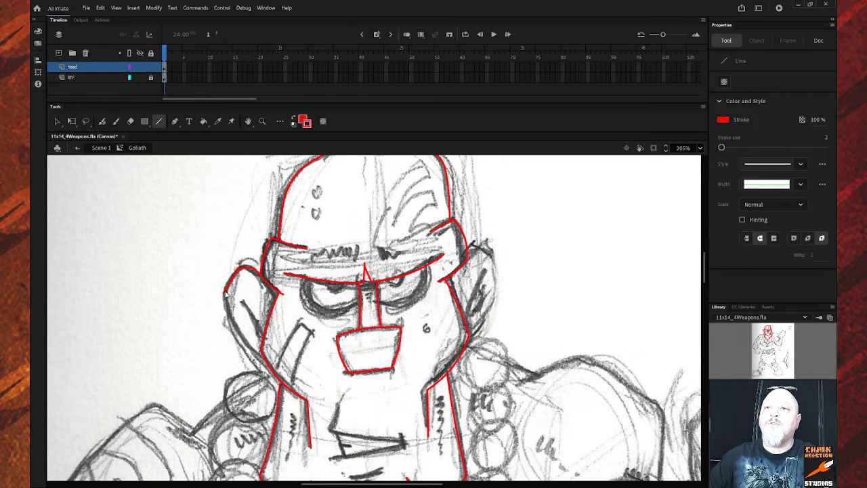
{"action": "mouse_move", "coordinate": [224, 294]}
{"action": "left_mouse_down"}
{"action": "mouse_move", "coordinate": [226, 344]}
{"action": "mouse_move", "coordinate": [261, 368]}
{"action": "left_mouse_up"}
{"action": "key", "text": "v"}
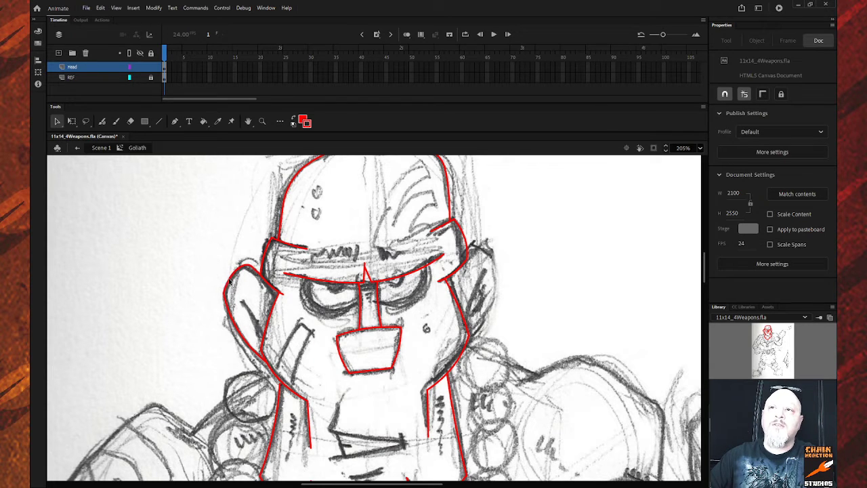
{"action": "key", "text": "n"}
{"action": "left_click_drag", "start_coordinate": [237, 298], "coordinate": [256, 320]}
{"action": "key", "text": "v"}
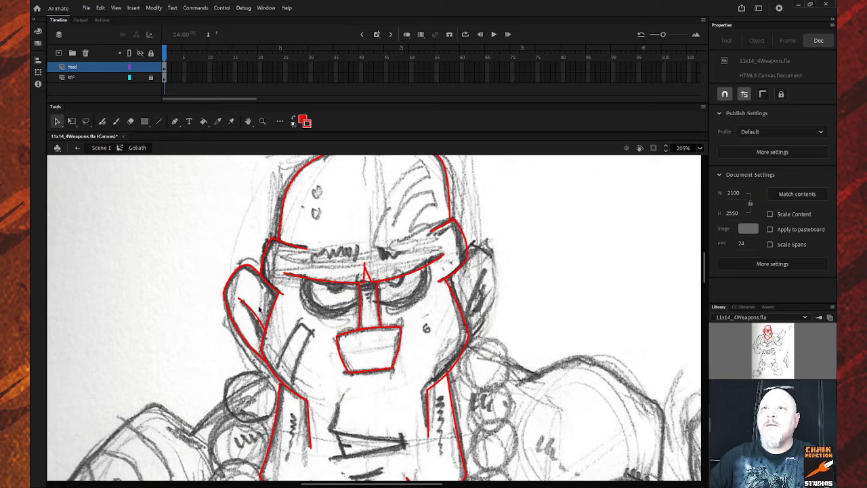
Choose the Oval tool with its fill colour set to none.
{"action": "left_click", "coordinate": [144, 121]}
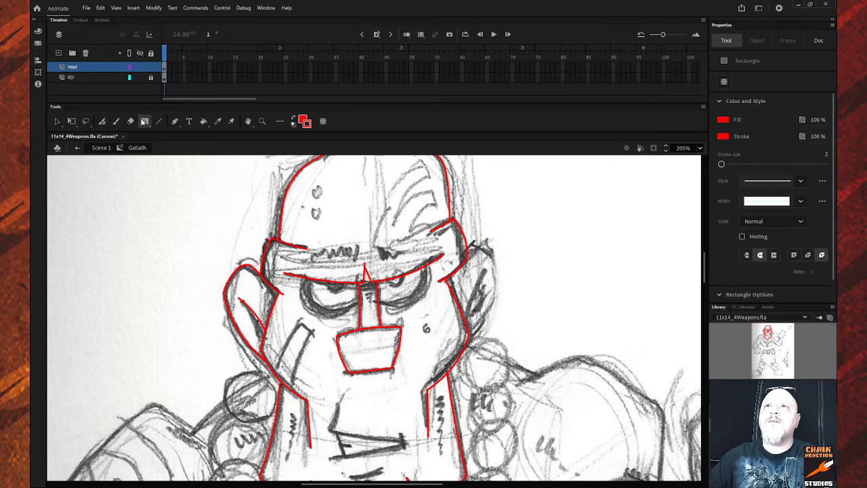
{"action": "key", "text": "o"}
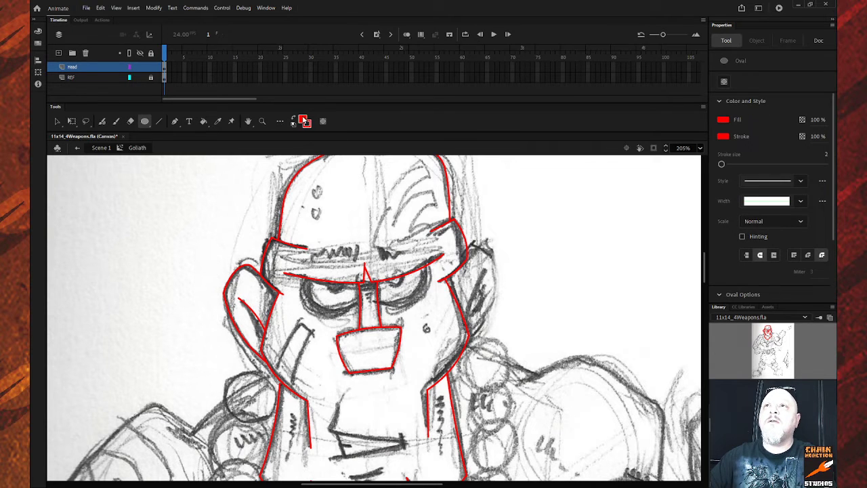
{"action": "left_click", "coordinate": [305, 120]}
{"action": "left_click", "coordinate": [451, 132]}
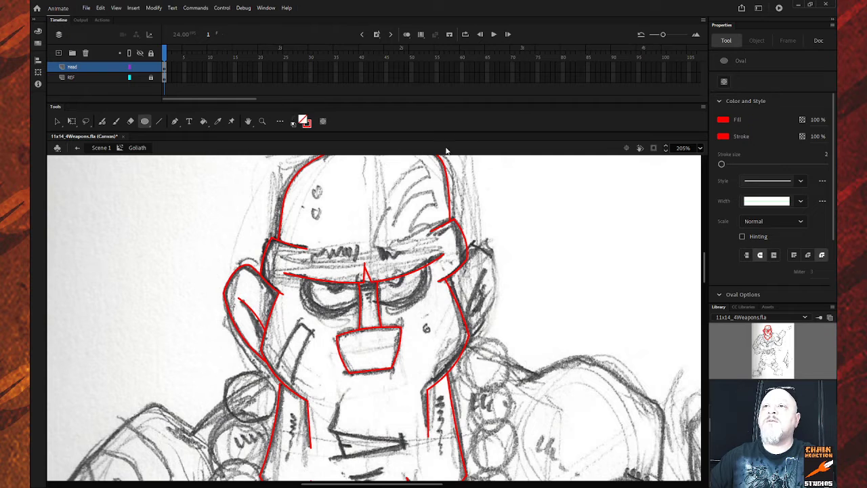
Draw a small red circle, squeeze it into a narrow oval, and fit it inside the left ear.
{"action": "left_click_drag", "start_coordinate": [161, 295], "coordinate": [180, 314]}
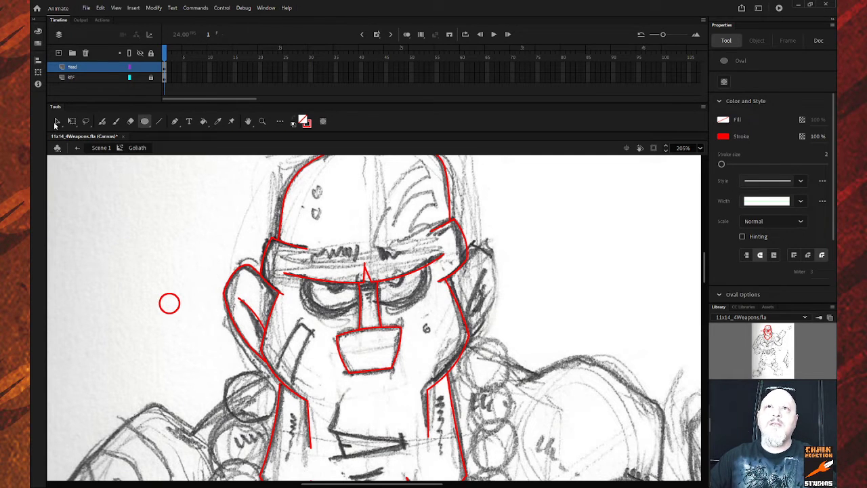
{"action": "left_click", "coordinate": [57, 124]}
{"action": "left_click", "coordinate": [171, 295]}
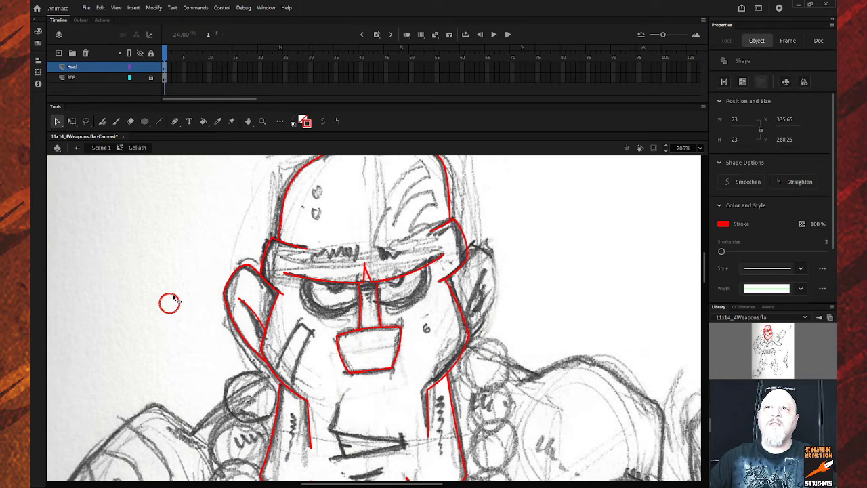
{"action": "key", "text": "q"}
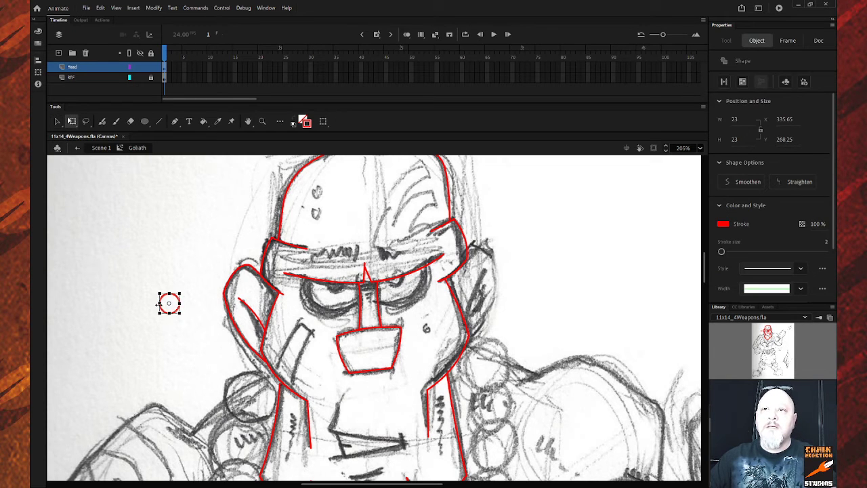
{"action": "left_click_drag", "start_coordinate": [159, 304], "coordinate": [264, 306]}
{"action": "key", "text": "v"}
{"action": "key", "text": "q"}
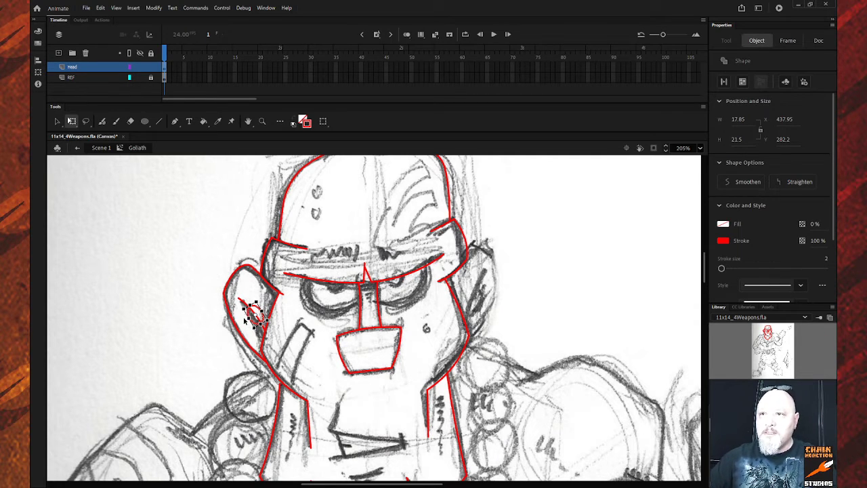
{"action": "left_click_drag", "start_coordinate": [249, 317], "coordinate": [247, 318]}
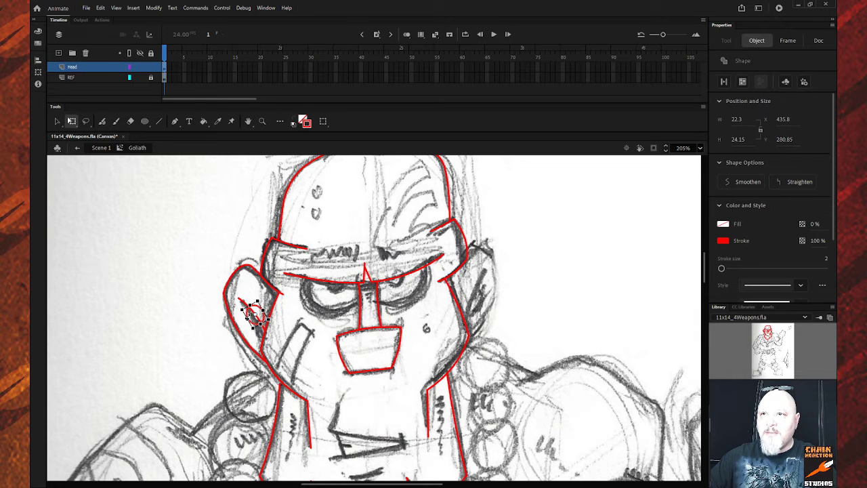
{"action": "left_click", "coordinate": [191, 318]}
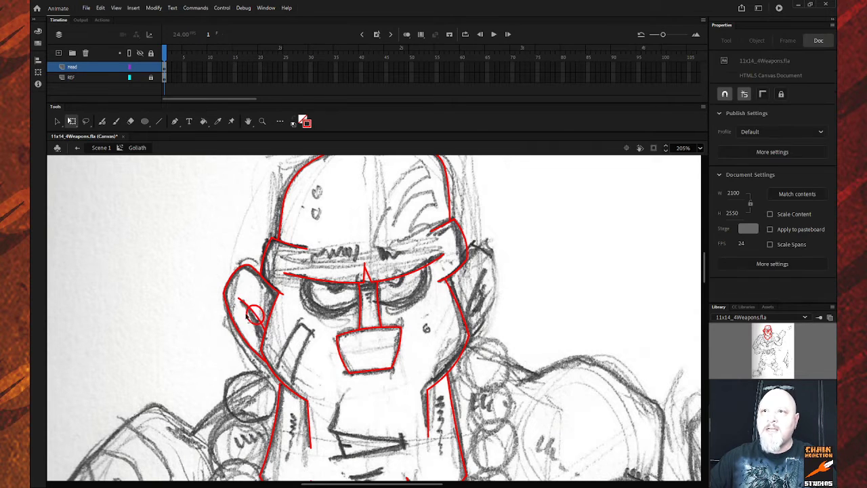
{"action": "left_click", "coordinate": [264, 312]}
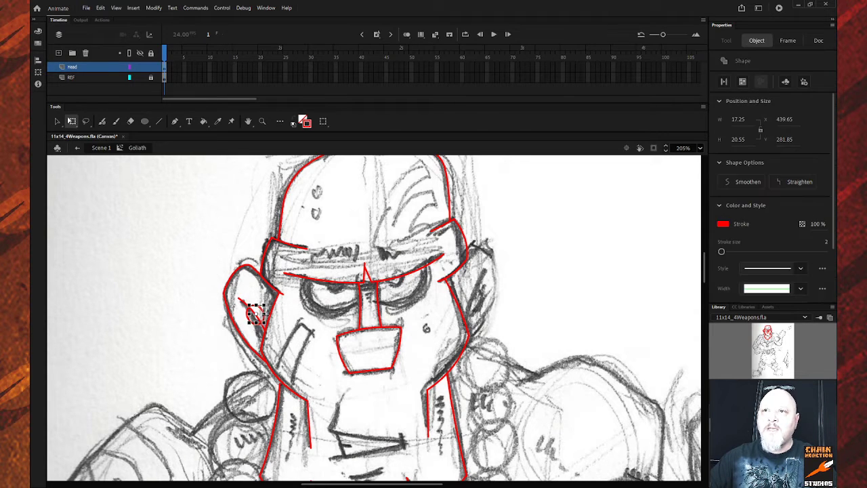
{"action": "left_click", "coordinate": [275, 288]}
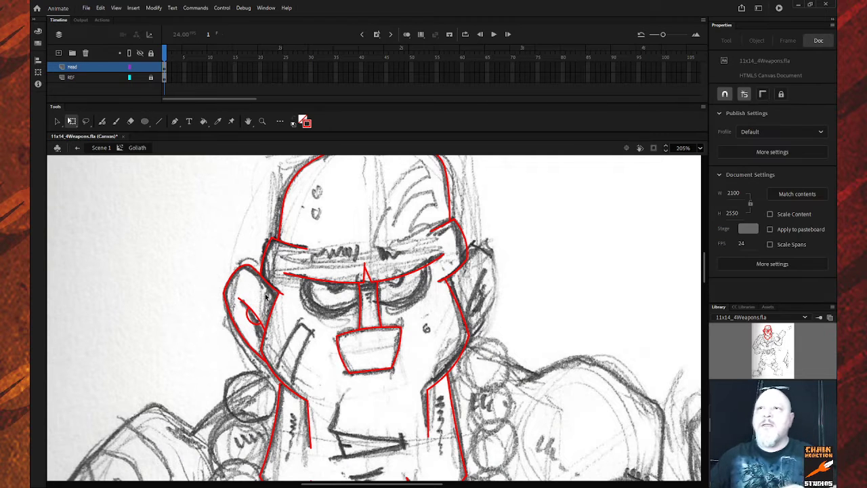
Select the left ear's outline, fold and oval strokes, make them blue, and drag them right of the head.
{"action": "left_click", "coordinate": [256, 269]}
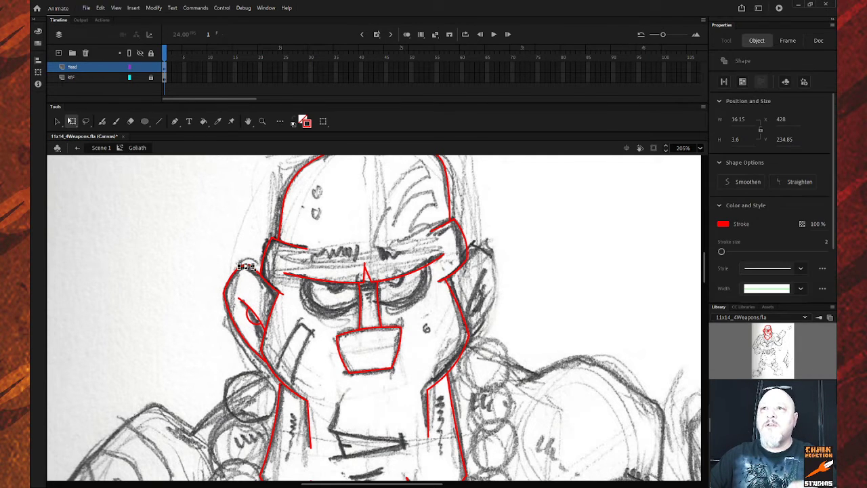
{"action": "key", "text": "v"}
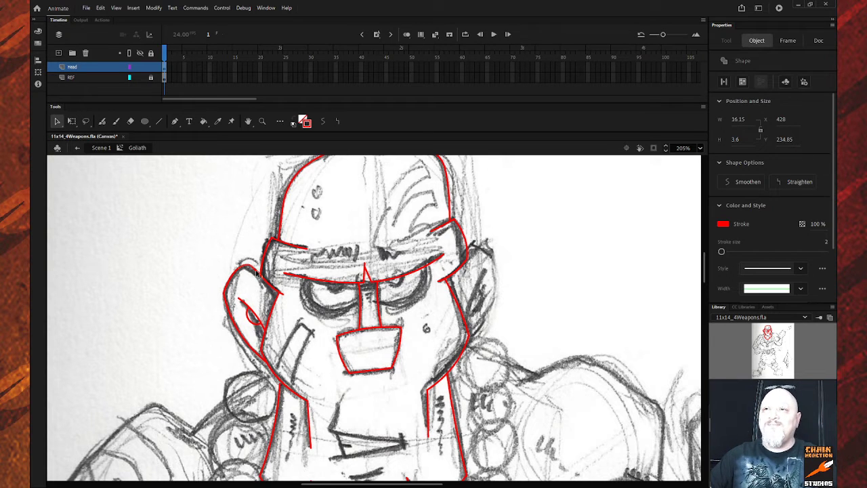
{"action": "left_click", "coordinate": [260, 275]}
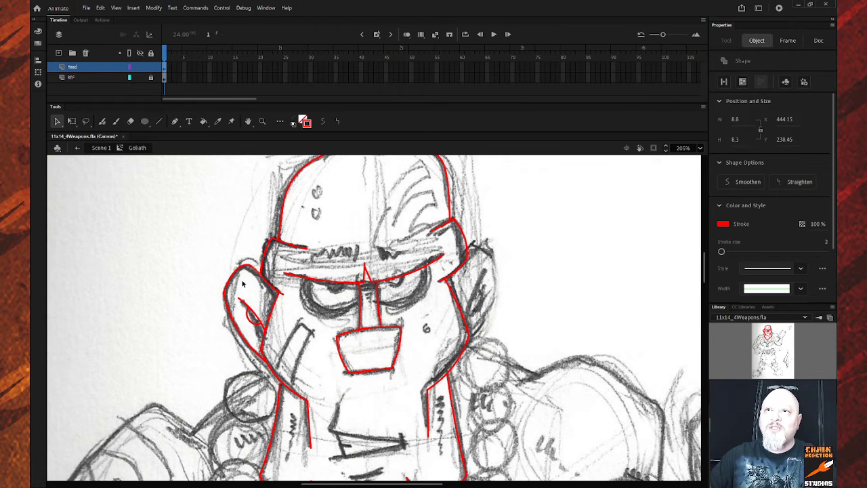
{"action": "left_click", "coordinate": [255, 272]}
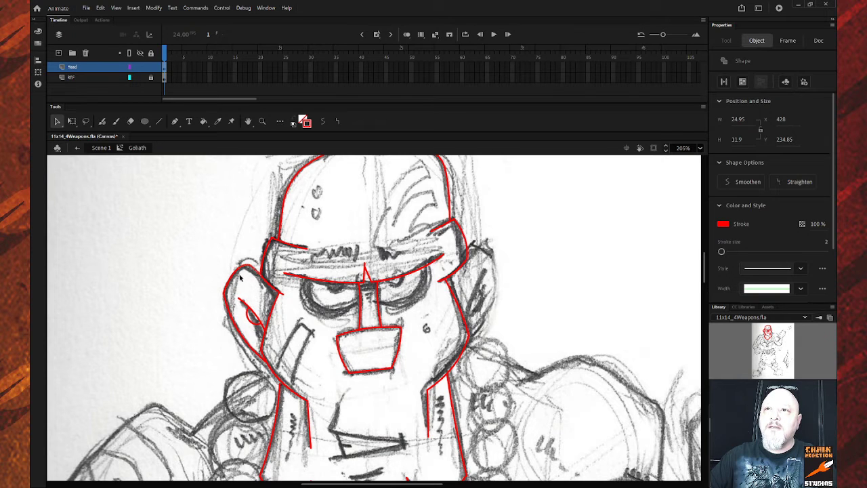
{"action": "left_click", "coordinate": [232, 282]}
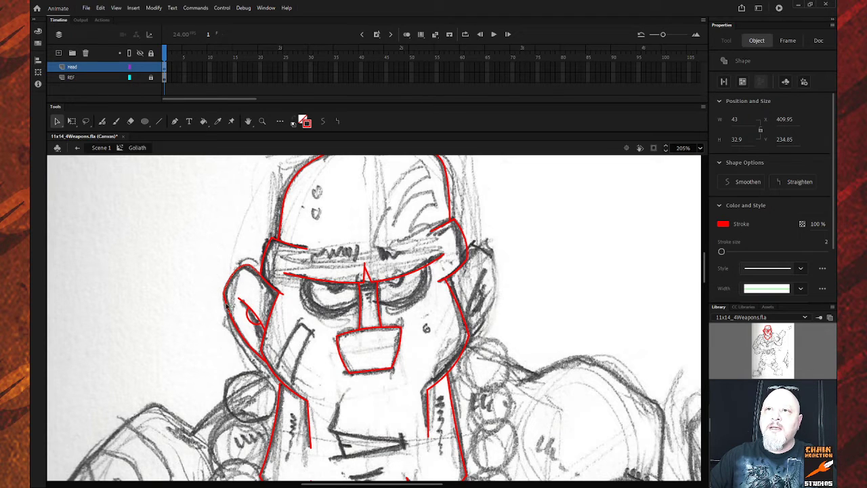
{"action": "left_click", "coordinate": [229, 310], "text": "shift"}
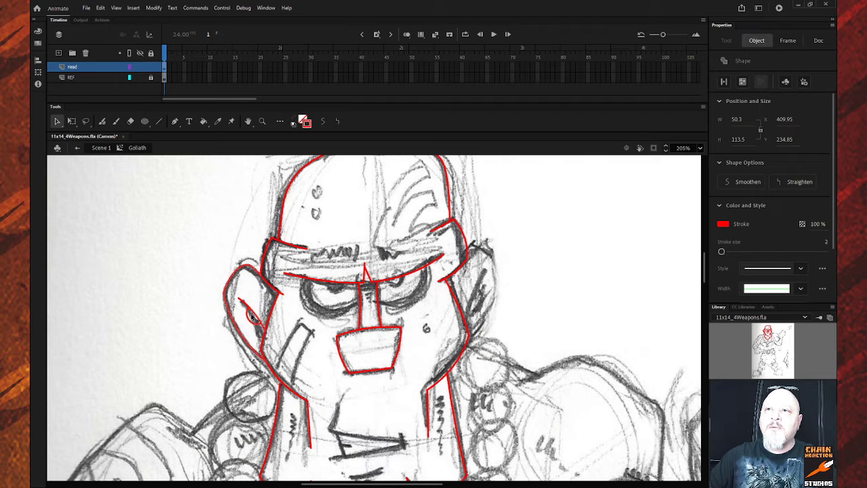
{"action": "left_click", "coordinate": [307, 127]}
{"action": "left_click", "coordinate": [343, 196]}
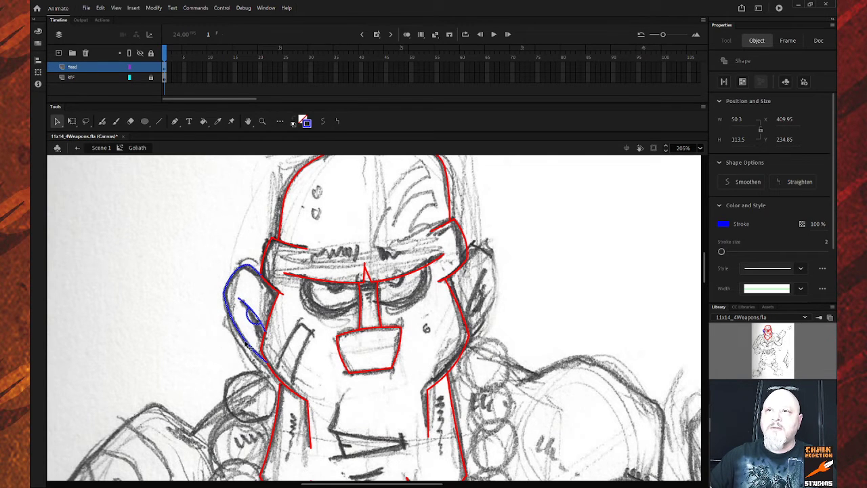
{"action": "mouse_move", "coordinate": [249, 359]}
{"action": "left_mouse_down"}
{"action": "mouse_move", "coordinate": [511, 372]}
{"action": "mouse_move", "coordinate": [546, 334]}
{"action": "left_mouse_up"}
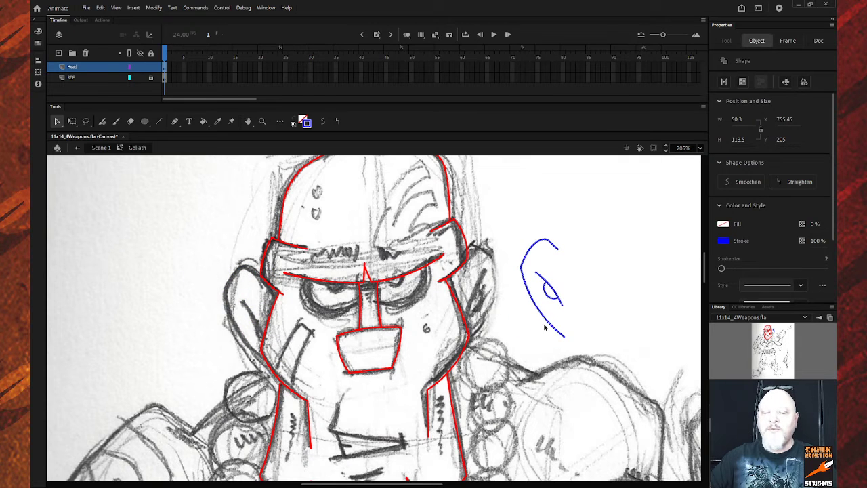
Undo the move, then place a horizontally flipped copy of the blue ear on the head's right side.
{"action": "key", "text": "ctrl+z"}
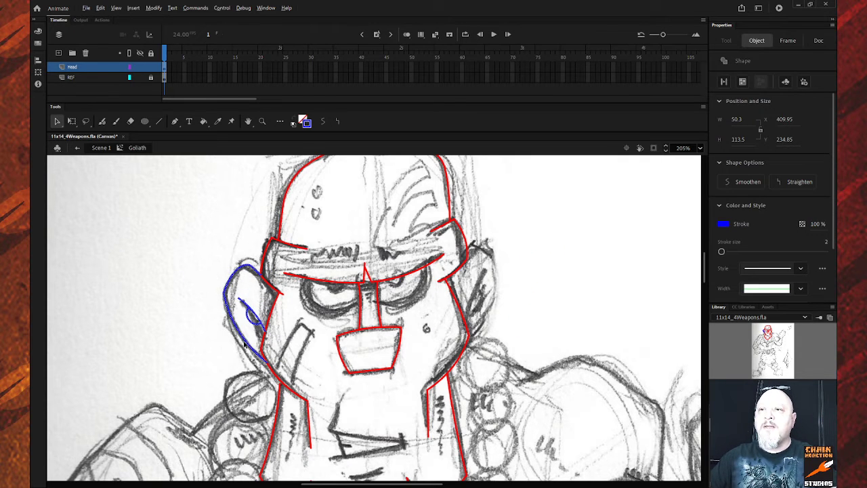
{"action": "mouse_move", "coordinate": [249, 344]}
{"action": "left_mouse_down"}
{"action": "mouse_move", "coordinate": [400, 350]}
{"action": "mouse_move", "coordinate": [552, 309]}
{"action": "mouse_move", "coordinate": [545, 308]}
{"action": "left_mouse_up"}
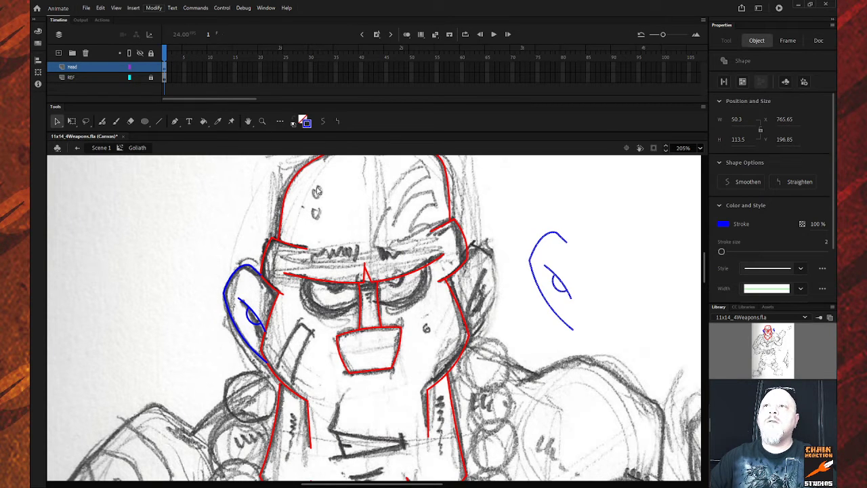
{"action": "left_click", "coordinate": [313, 212]}
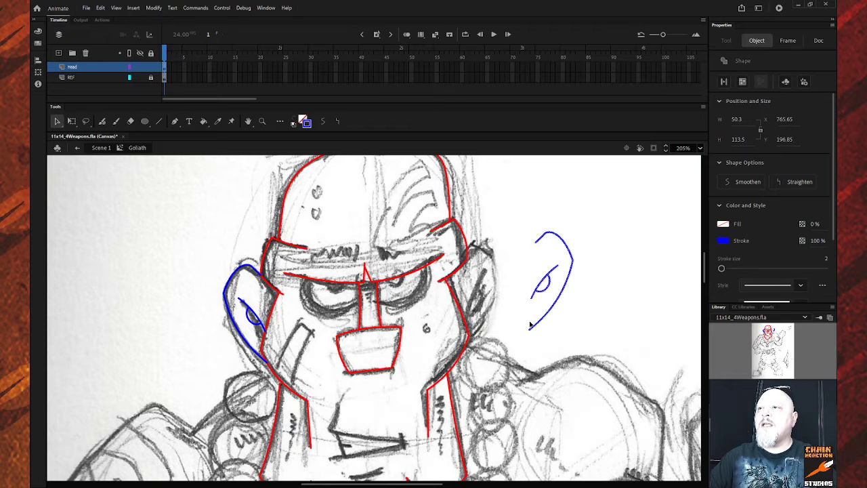
{"action": "left_click_drag", "start_coordinate": [531, 332], "coordinate": [457, 347]}
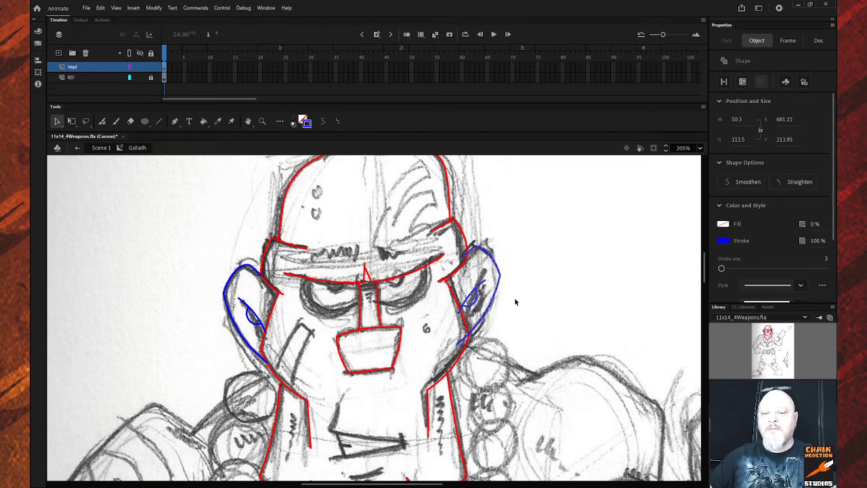
Rotate the right ear slightly and nudge it down and right against the red helmet edge.
{"action": "key", "text": "q"}
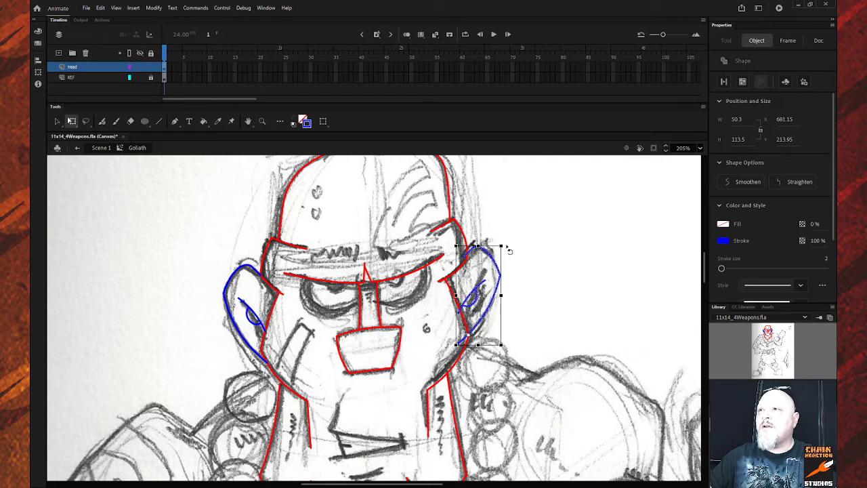
{"action": "left_click_drag", "start_coordinate": [507, 249], "coordinate": [517, 267]}
{"action": "key", "text": "Right"}
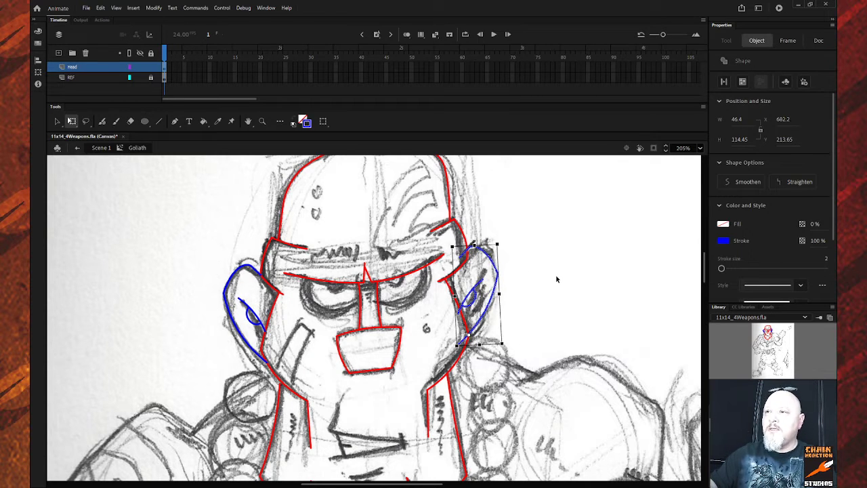
{"action": "key", "text": "Down"}
{"action": "key", "text": "Right"}
{"action": "key", "text": "Down"}
{"action": "key", "text": "Down"}
{"action": "key", "text": "Down"}
{"action": "key", "text": "Down"}
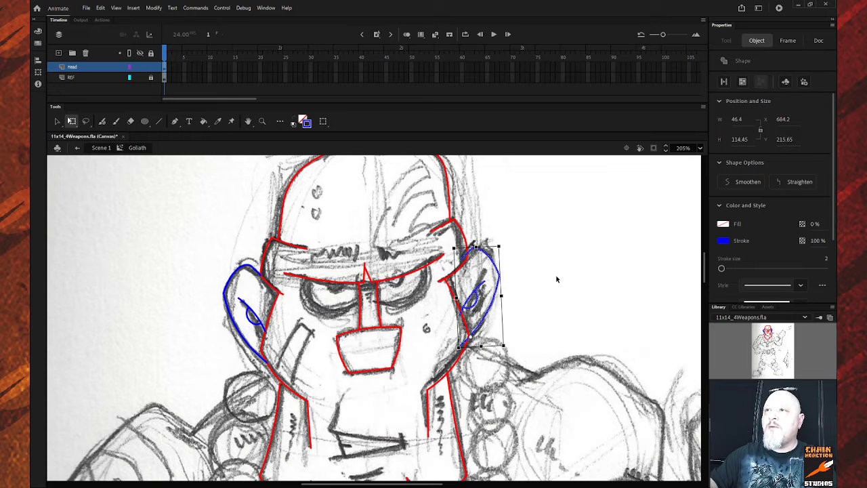
{"action": "key", "text": "Right"}
{"action": "key", "text": "Right"}
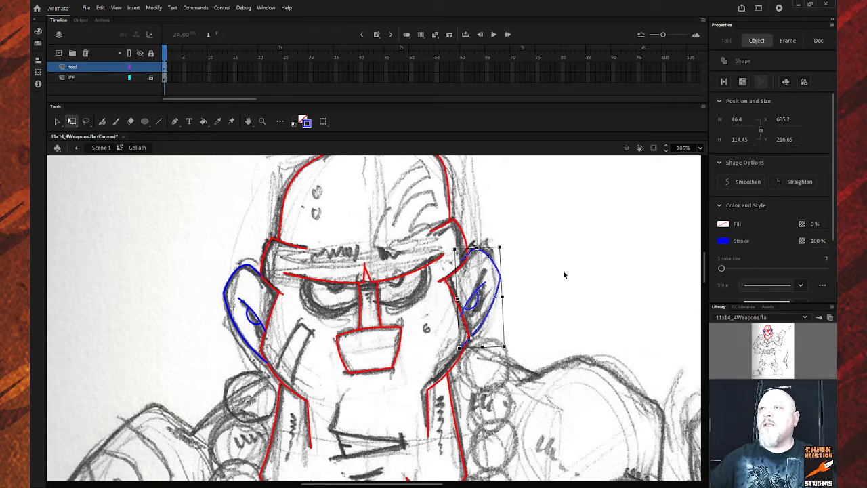
{"action": "left_click", "coordinate": [564, 274]}
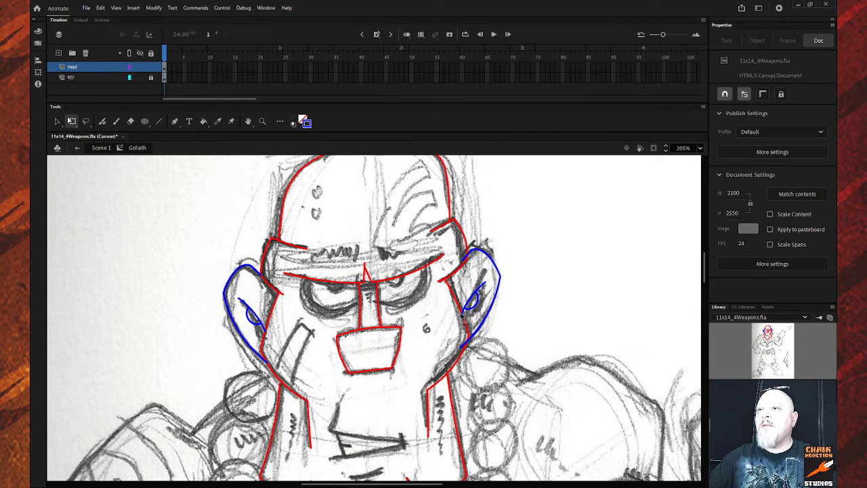
Delete the two pieces of the right ear's blue stroke overhanging the red helmet line.
{"action": "mouse_move", "coordinate": [461, 314]}
{"action": "left_mouse_down"}
{"action": "mouse_move", "coordinate": [465, 321]}
{"action": "mouse_move", "coordinate": [467, 305]}
{"action": "left_mouse_up"}
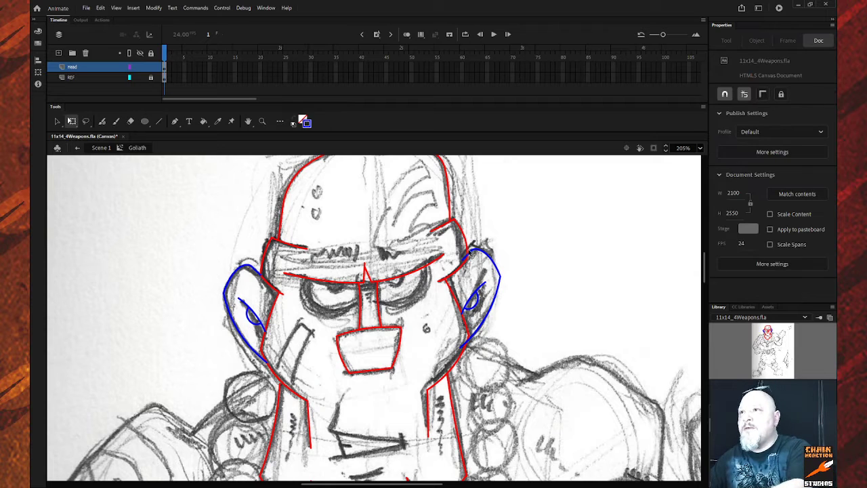
{"action": "left_click", "coordinate": [465, 258]}
{"action": "key", "text": "Delete"}
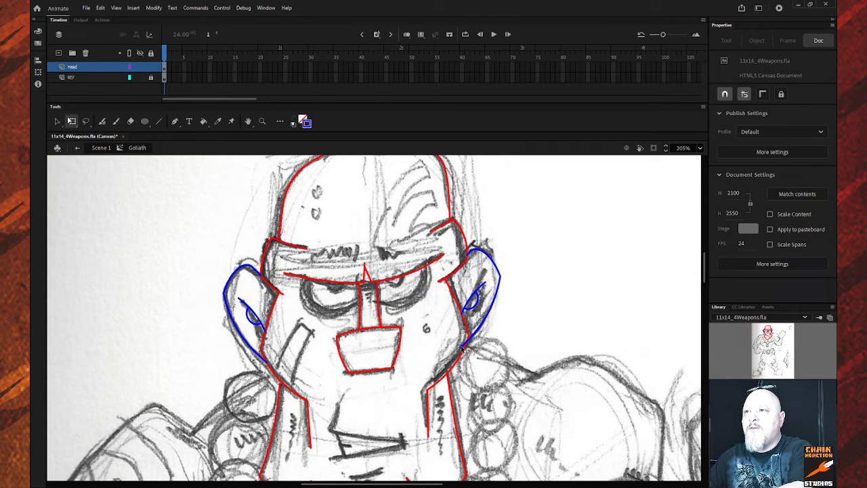
{"action": "left_click", "coordinate": [461, 347]}
{"action": "key", "text": "Delete"}
Zoom out with the Zoom tool to see the whole head.
{"action": "scroll", "coordinate": [512, 326], "scroll_direction": "down", "scroll_amount": 4}
{"action": "scroll", "coordinate": [511, 327], "scroll_direction": "up", "scroll_amount": 5}
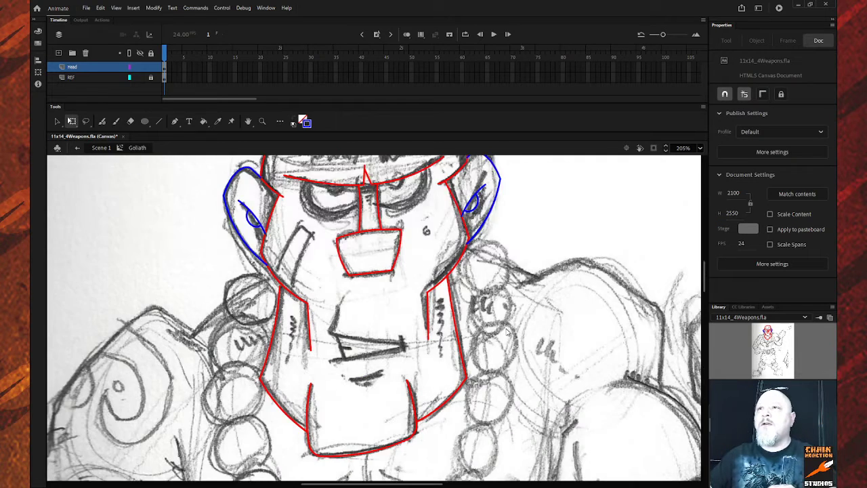
{"action": "key", "text": "z"}
{"action": "left_click", "coordinate": [495, 327], "text": "alt"}
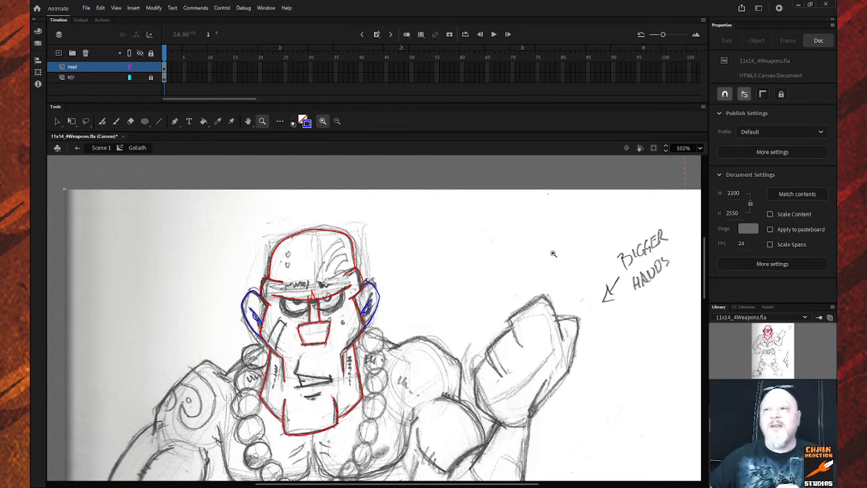
Zoom into the face and scroll around to inspect the red helmet and blue ear strokes.
{"action": "left_click_drag", "start_coordinate": [221, 325], "coordinate": [492, 395]}
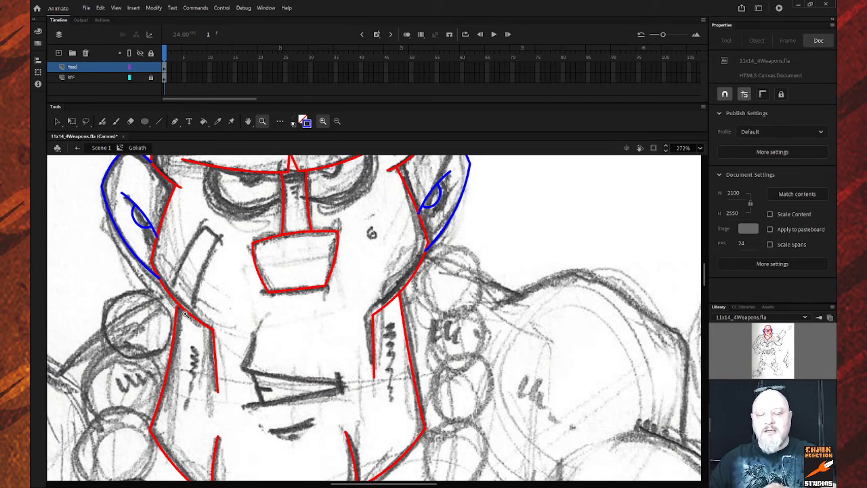
{"action": "key", "text": "v"}
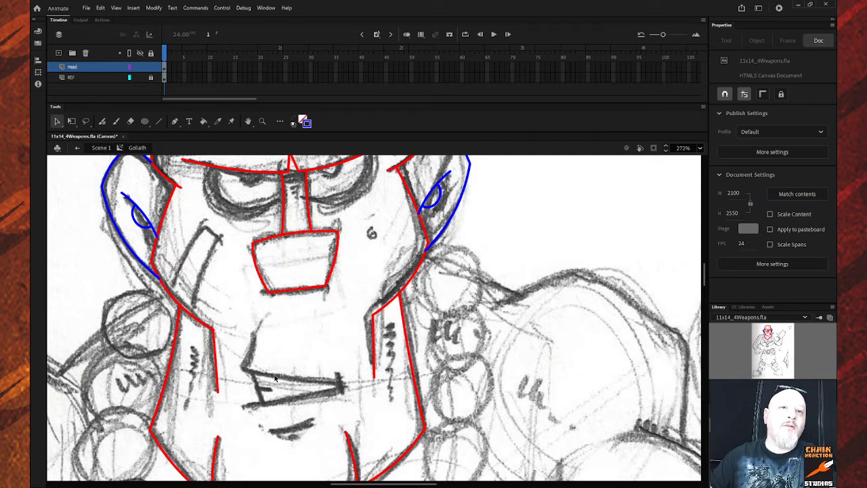
{"action": "scroll", "coordinate": [364, 354], "scroll_direction": "down", "scroll_amount": 3}
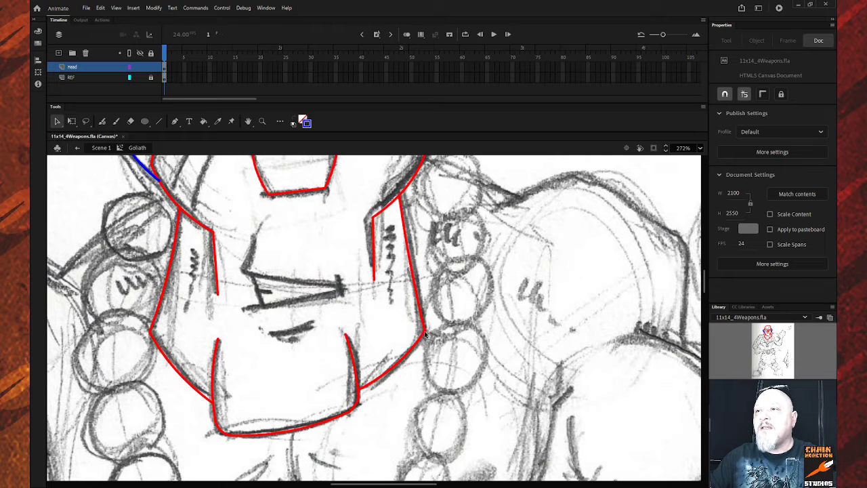
{"action": "scroll", "coordinate": [436, 339], "scroll_direction": "up", "scroll_amount": 6}
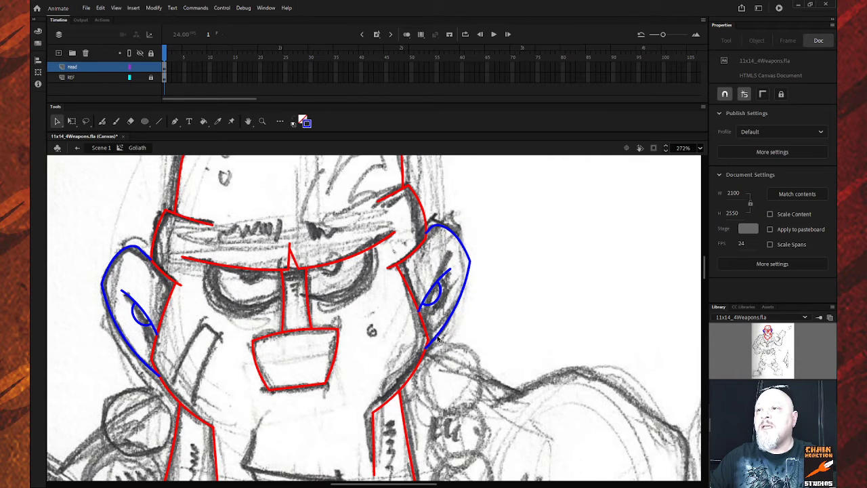
{"action": "scroll", "coordinate": [437, 338], "scroll_direction": "up", "scroll_amount": 3}
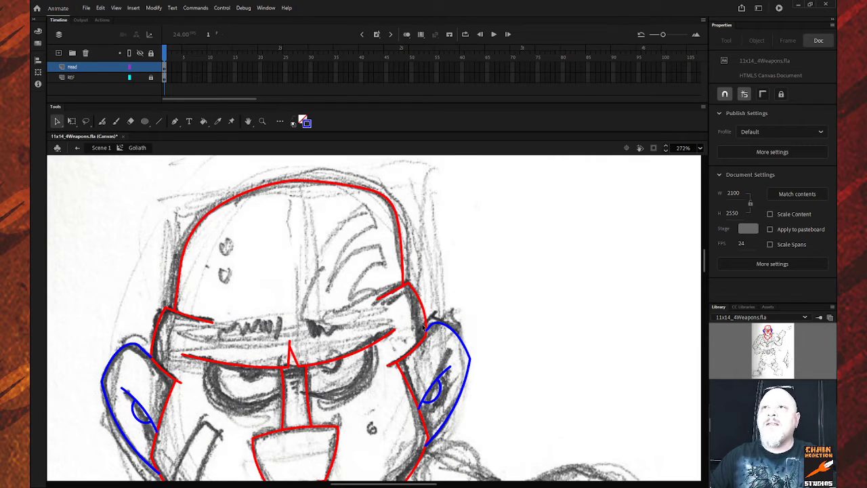
{"action": "scroll", "coordinate": [340, 276], "scroll_direction": "down", "scroll_amount": 6}
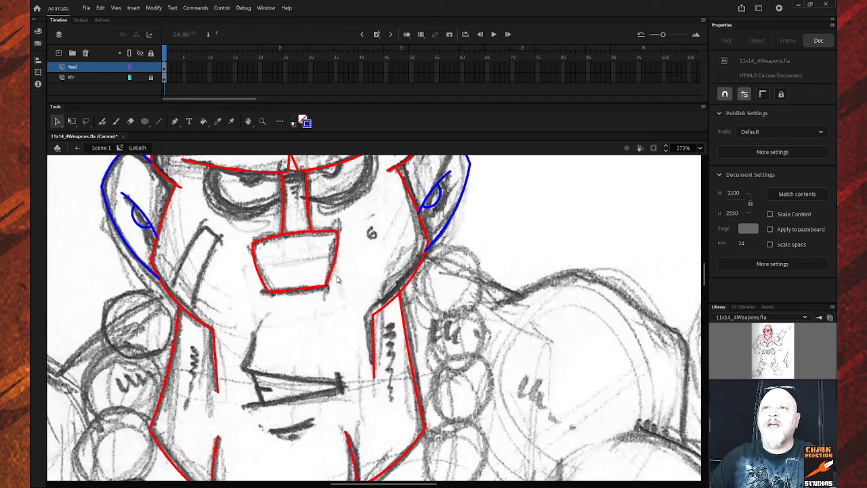
{"action": "scroll", "coordinate": [340, 276], "scroll_direction": "up", "scroll_amount": 3}
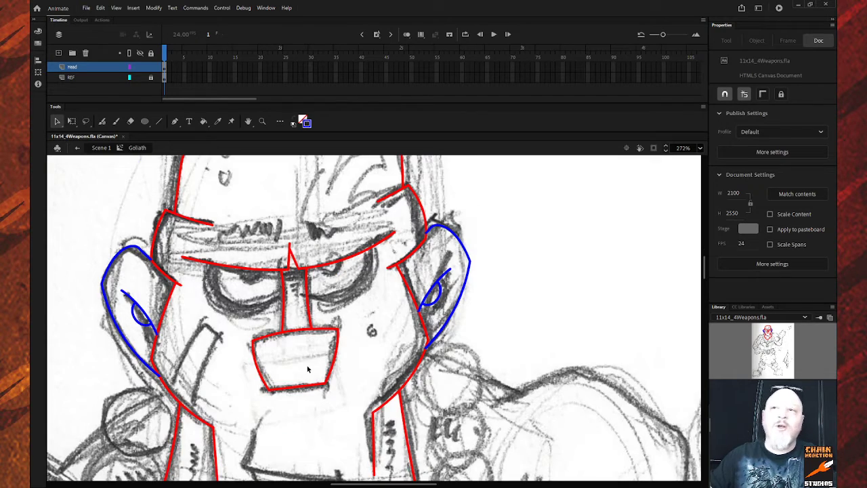
{"action": "scroll", "coordinate": [310, 360], "scroll_direction": "down", "scroll_amount": 5}
{"action": "scroll", "coordinate": [310, 359], "scroll_direction": "up", "scroll_amount": 5}
{"action": "scroll", "coordinate": [310, 357], "scroll_direction": "down", "scroll_amount": 5}
{"action": "scroll", "coordinate": [310, 357], "scroll_direction": "up", "scroll_amount": 5}
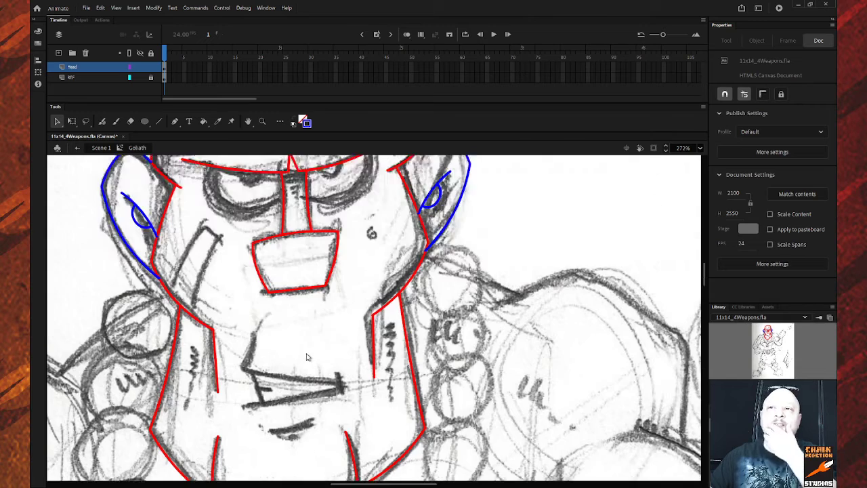
{"action": "scroll", "coordinate": [315, 352], "scroll_direction": "up", "scroll_amount": 3}
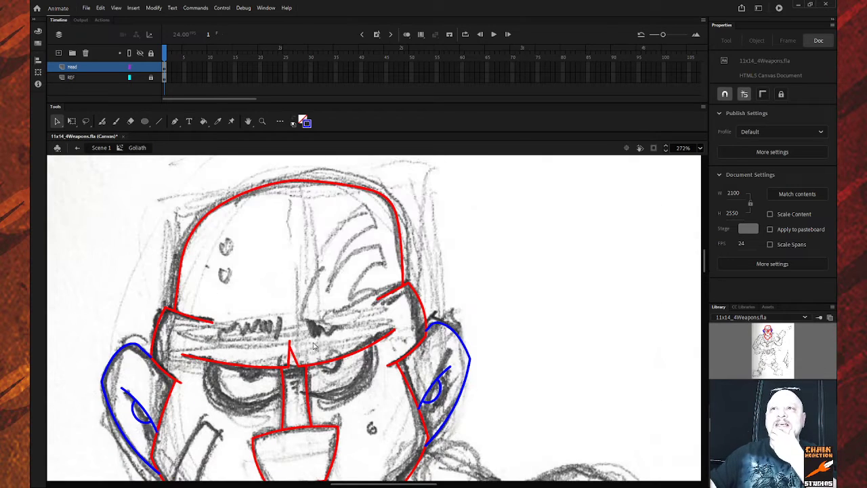
{"action": "scroll", "coordinate": [314, 333], "scroll_direction": "down", "scroll_amount": 7}
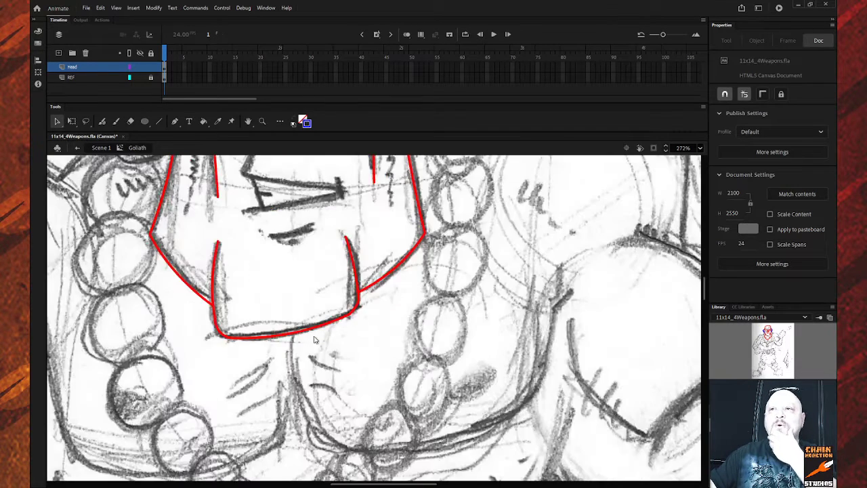
{"action": "scroll", "coordinate": [314, 339], "scroll_direction": "up", "scroll_amount": 4}
{"action": "scroll", "coordinate": [313, 339], "scroll_direction": "down", "scroll_amount": 2}
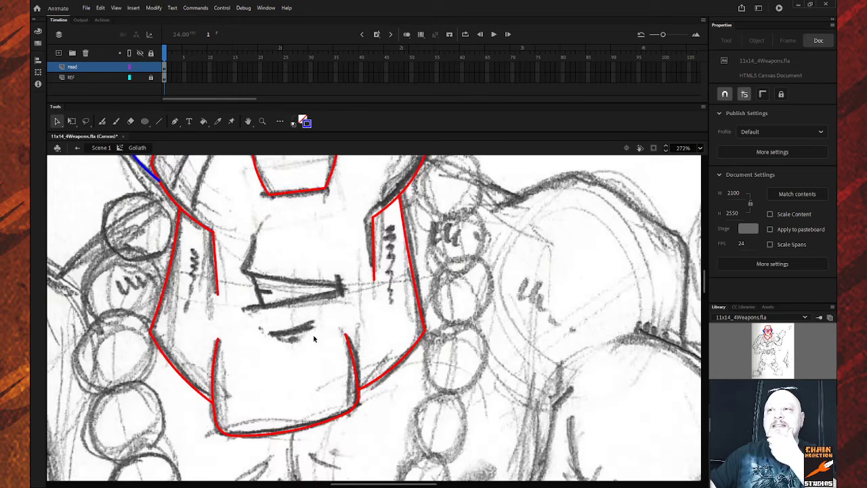
{"action": "scroll", "coordinate": [314, 339], "scroll_direction": "up", "scroll_amount": 6}
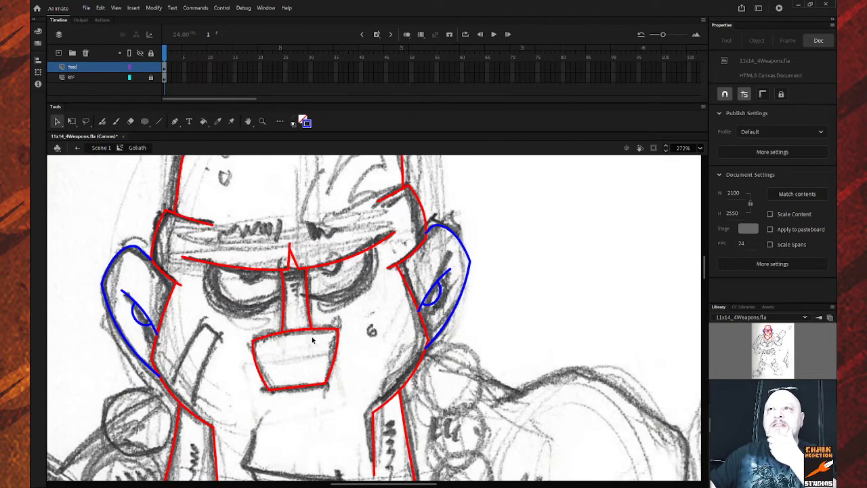
{"action": "scroll", "coordinate": [312, 340], "scroll_direction": "up", "scroll_amount": 1}
{"action": "scroll", "coordinate": [312, 340], "scroll_direction": "down", "scroll_amount": 1}
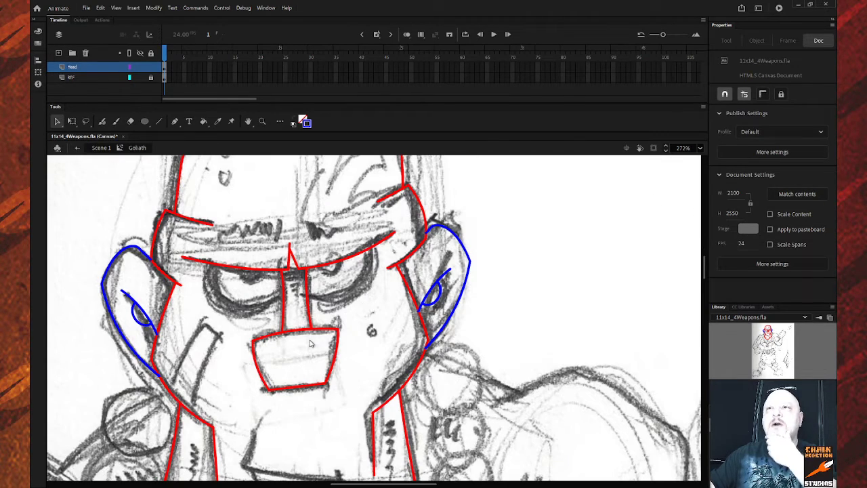
Draw a blue circle, move it over the left eye, then widen and tilt it to follow the brow.
{"action": "left_click", "coordinate": [145, 122]}
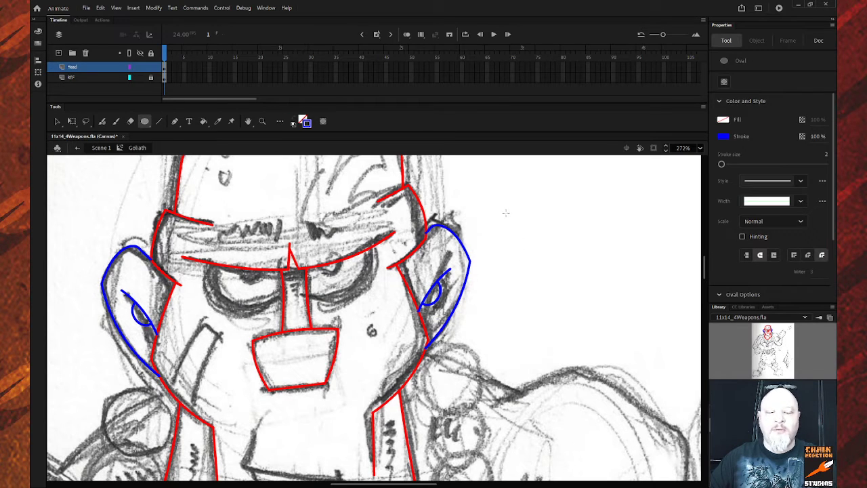
{"action": "left_click_drag", "start_coordinate": [505, 213], "coordinate": [573, 265]}
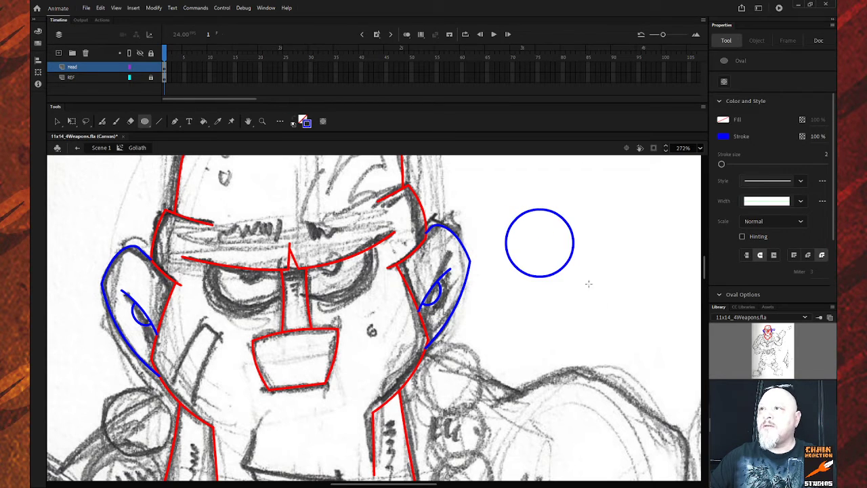
{"action": "left_click", "coordinate": [56, 122]}
{"action": "left_click", "coordinate": [514, 269]}
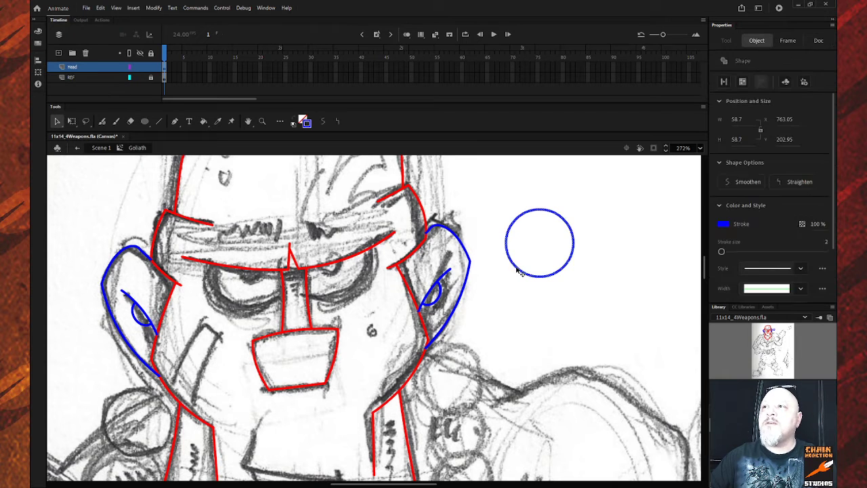
{"action": "left_click_drag", "start_coordinate": [519, 272], "coordinate": [230, 303]}
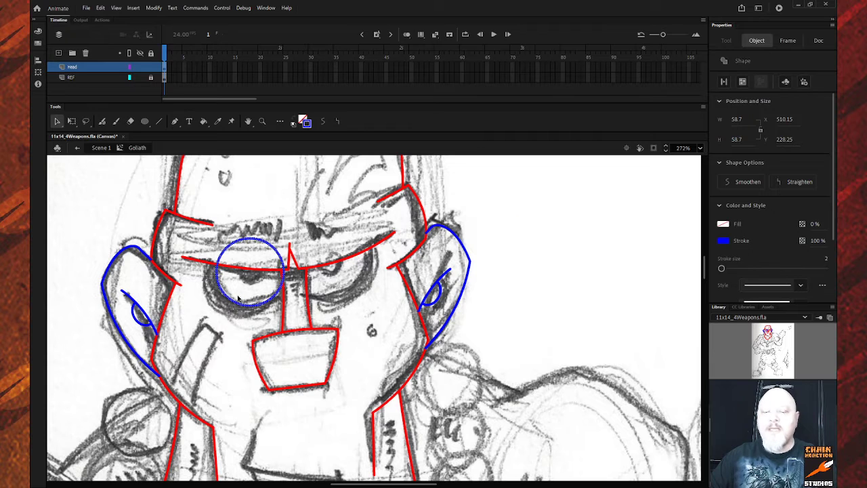
{"action": "left_click", "coordinate": [71, 121]}
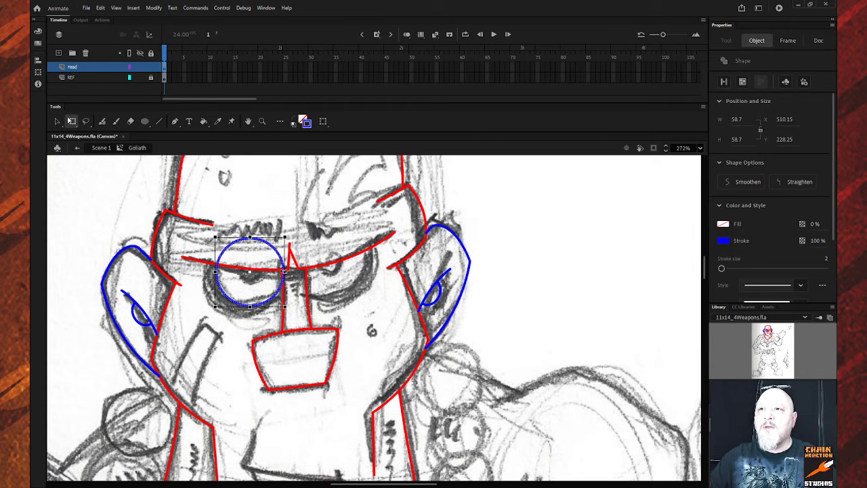
{"action": "left_click_drag", "start_coordinate": [284, 271], "coordinate": [288, 271]}
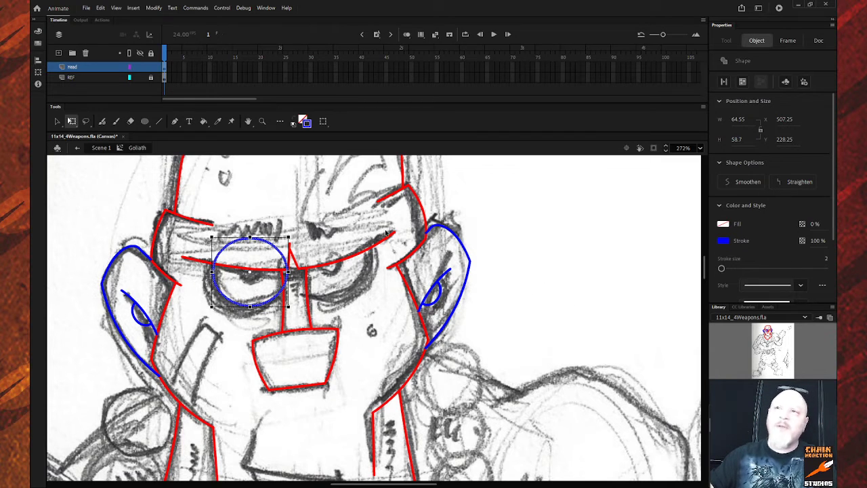
{"action": "left_click_drag", "start_coordinate": [292, 238], "coordinate": [294, 242]}
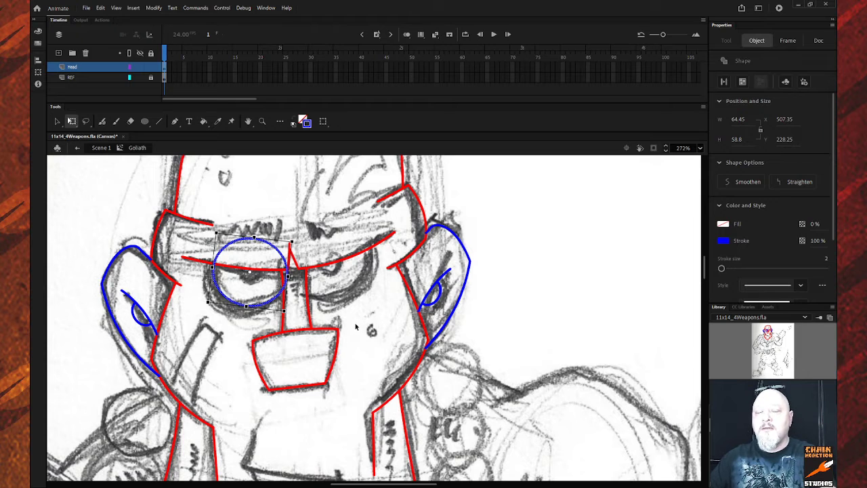
Test-move the circle to the right eye, undo, then copy it beside the head.
{"action": "key", "text": "v"}
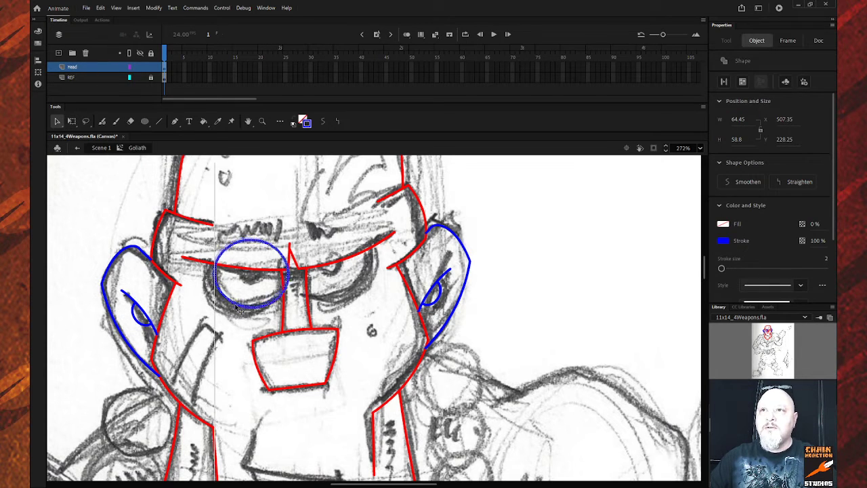
{"action": "left_click_drag", "start_coordinate": [233, 304], "coordinate": [363, 317]}
{"action": "key", "text": "Delete"}
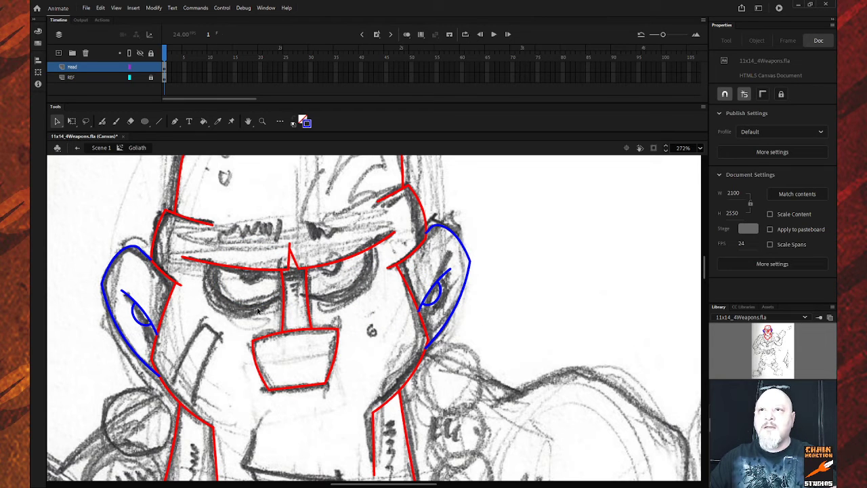
{"action": "key", "text": "ctrl+z"}
{"action": "key", "text": "ctrl+z"}
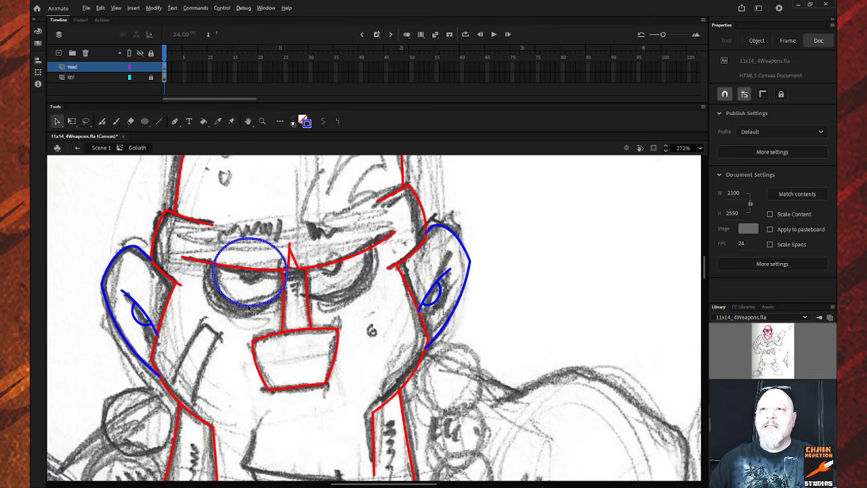
{"action": "left_click_drag", "start_coordinate": [245, 310], "coordinate": [539, 297]}
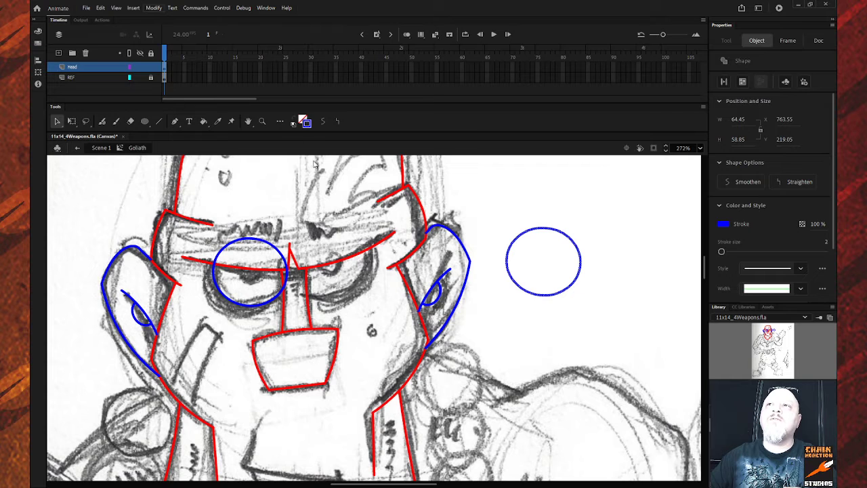
Flip the copied circle horizontally, place it on the right eye, and nudge the left-eye circle up-right.
{"action": "left_click", "coordinate": [315, 219]}
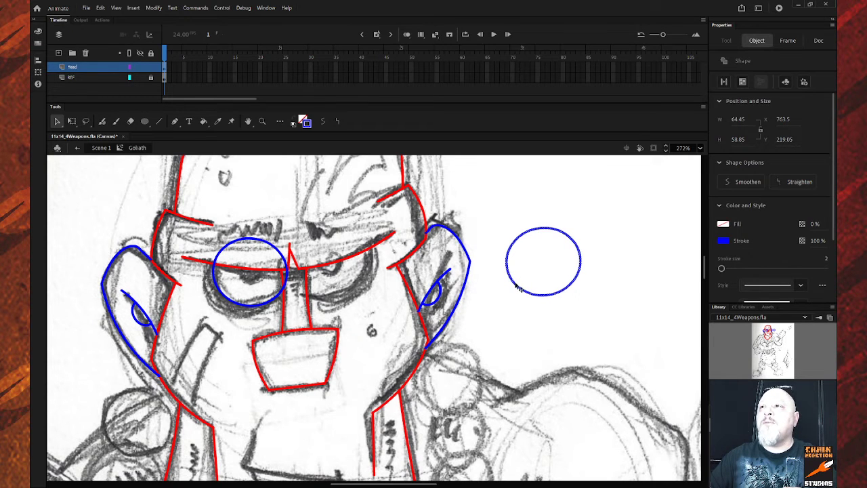
{"action": "left_click_drag", "start_coordinate": [519, 287], "coordinate": [302, 285]}
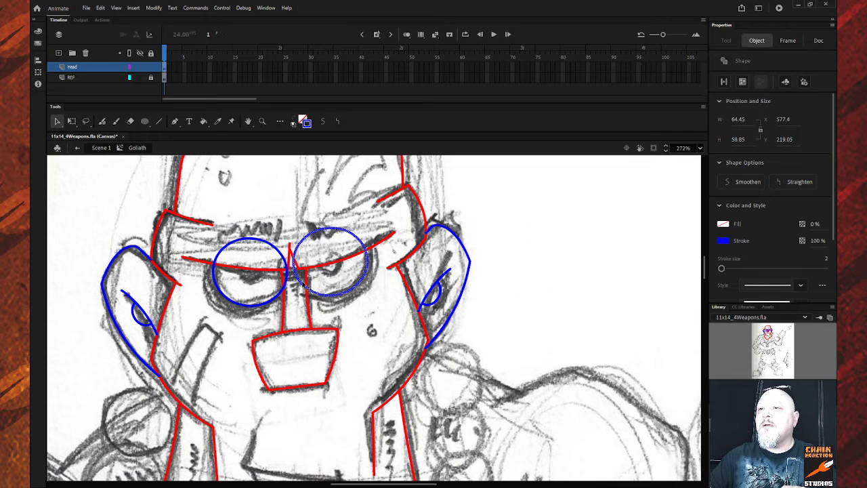
{"action": "left_click", "coordinate": [251, 306]}
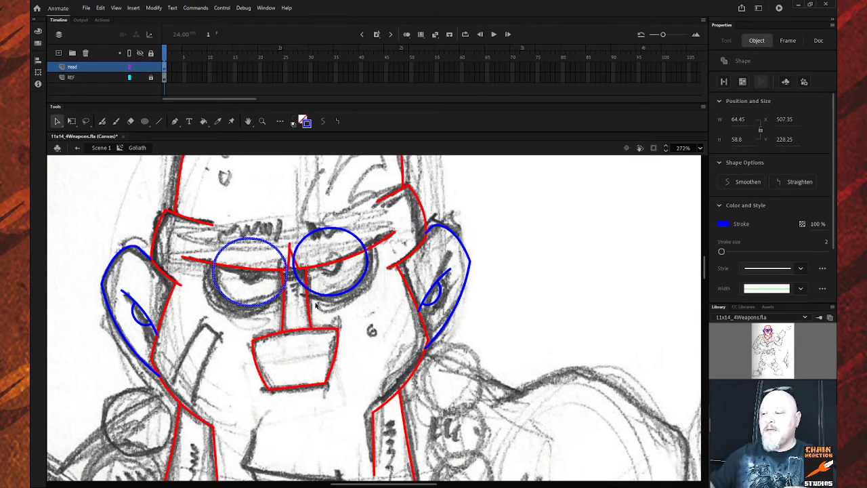
{"action": "key", "text": "Up"}
{"action": "key", "text": "Right"}
{"action": "key", "text": "Right"}
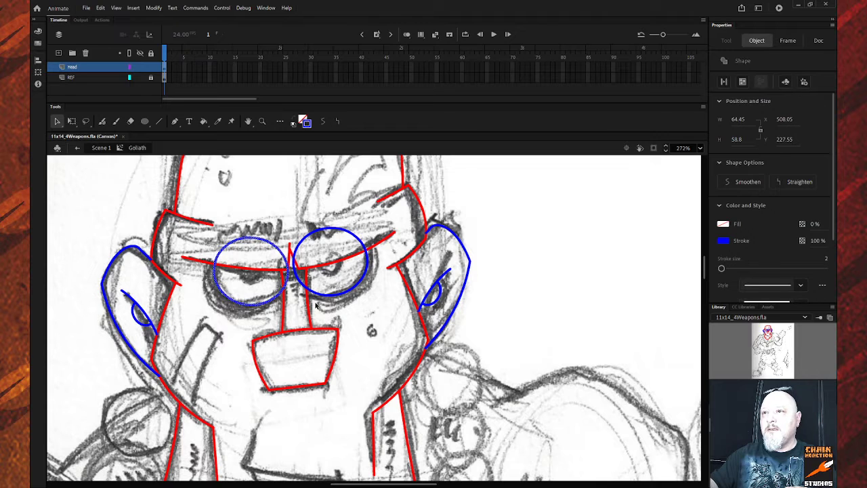
Delete the upper arcs of both eye circles and the right circle's lower-left piece.
{"action": "left_click", "coordinate": [512, 244]}
{"action": "left_click", "coordinate": [254, 239]}
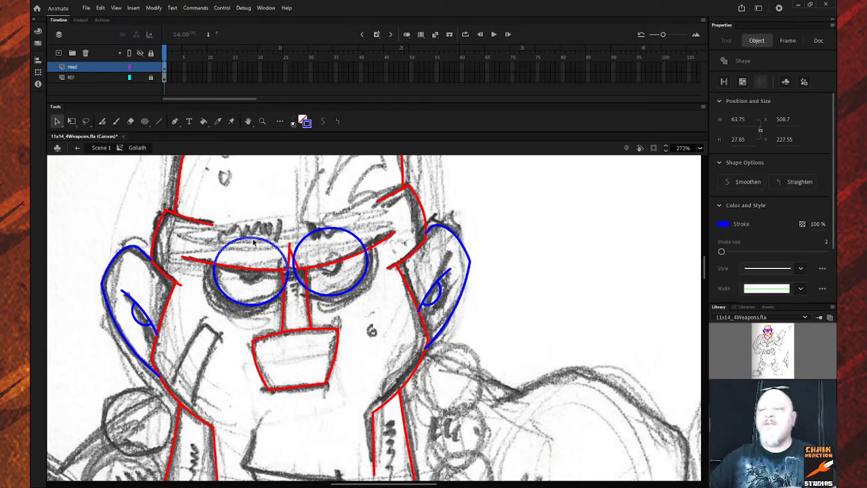
{"action": "key", "text": "Delete"}
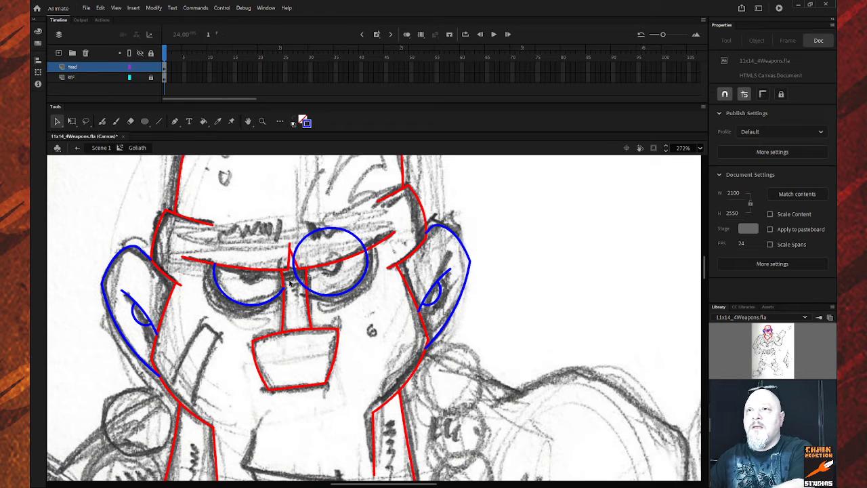
{"action": "left_click", "coordinate": [301, 281]}
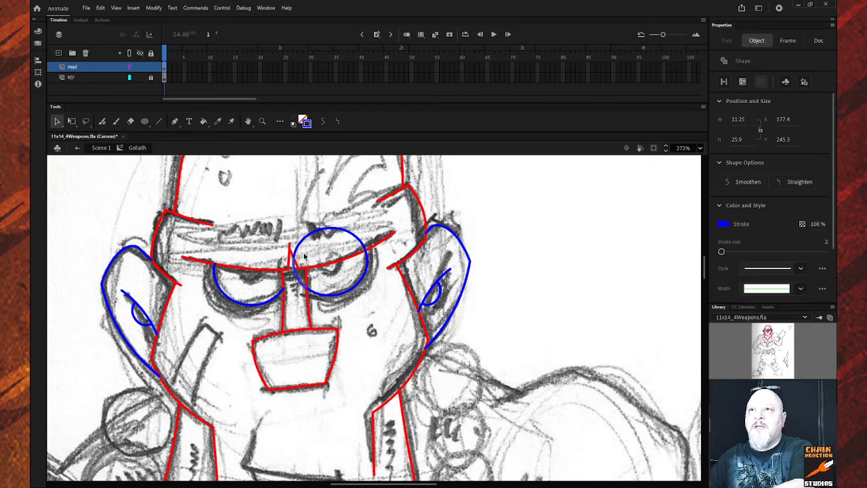
{"action": "key", "text": "Delete"}
{"action": "left_click", "coordinate": [305, 239]}
{"action": "key", "text": "Delete"}
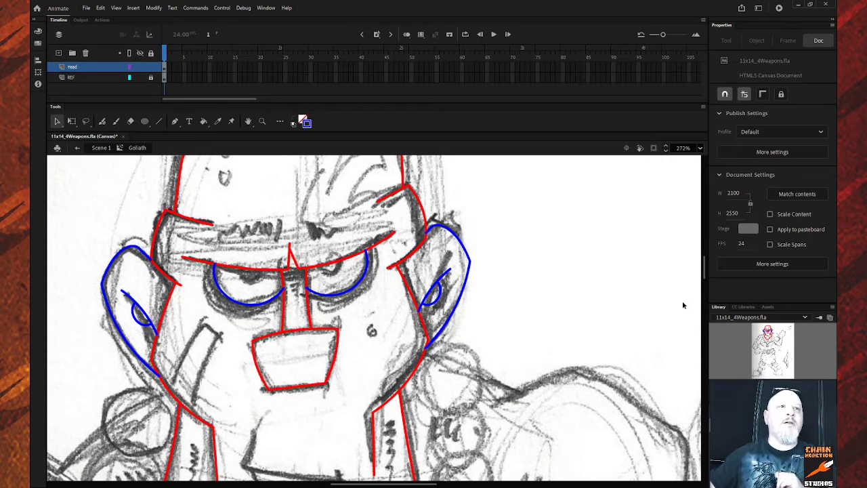
Select all Head layer strokes and change their stroke colour from red to blue.
{"action": "left_click", "coordinate": [102, 67]}
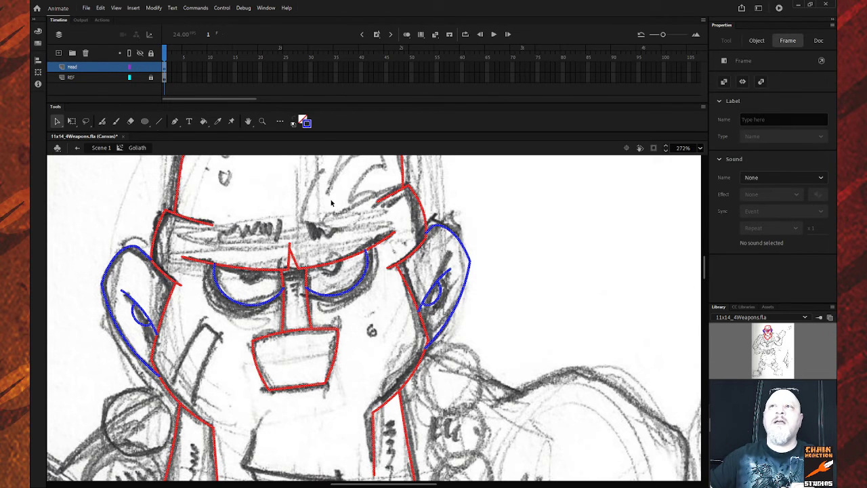
{"action": "left_click", "coordinate": [305, 127]}
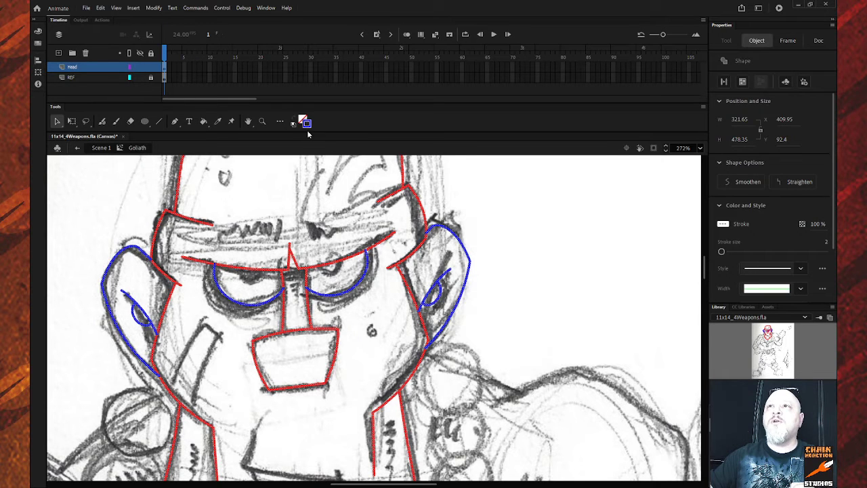
{"action": "left_click", "coordinate": [343, 144]}
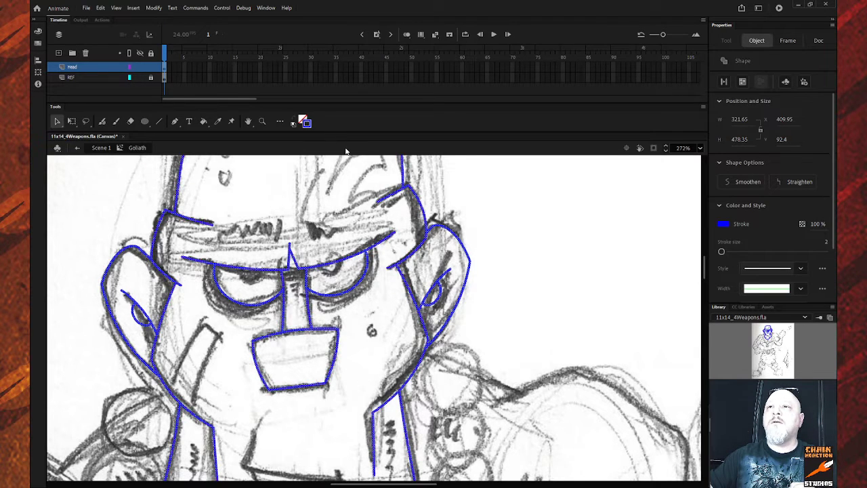
{"action": "left_click", "coordinate": [498, 210]}
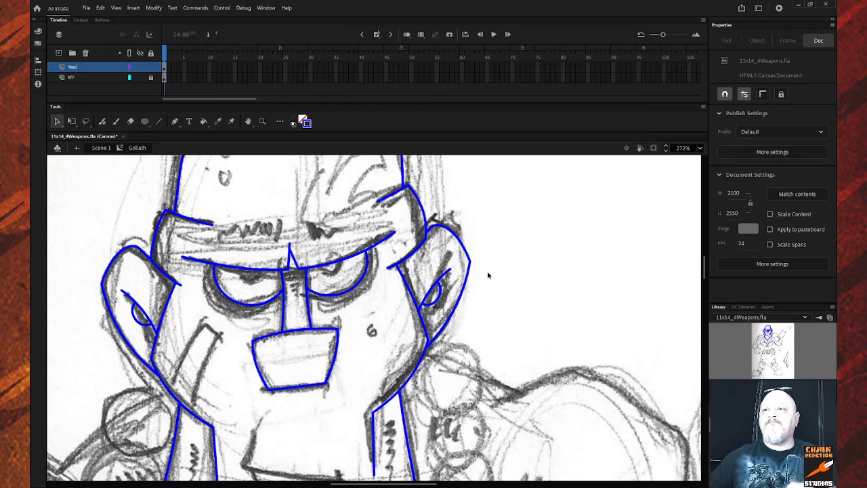
Scroll over the blue-inked face from helmet to chin, then pick the Oval tool.
{"action": "scroll", "coordinate": [489, 275], "scroll_direction": "down", "scroll_amount": 5}
{"action": "scroll", "coordinate": [497, 279], "scroll_direction": "up", "scroll_amount": 5}
{"action": "scroll", "coordinate": [497, 279], "scroll_direction": "up", "scroll_amount": 3}
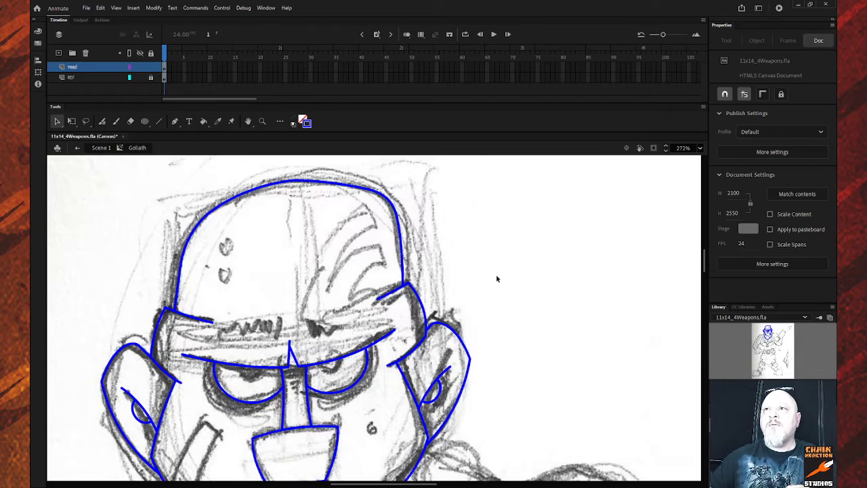
{"action": "scroll", "coordinate": [498, 279], "scroll_direction": "down", "scroll_amount": 3}
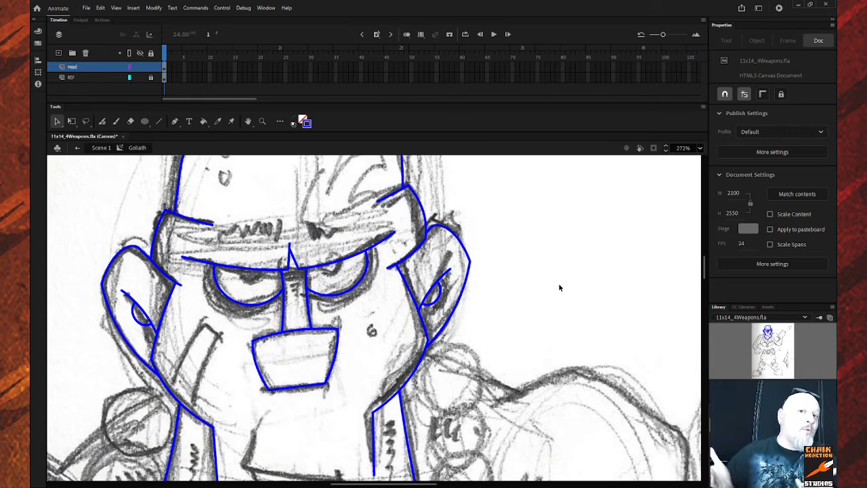
{"action": "left_click", "coordinate": [145, 122]}
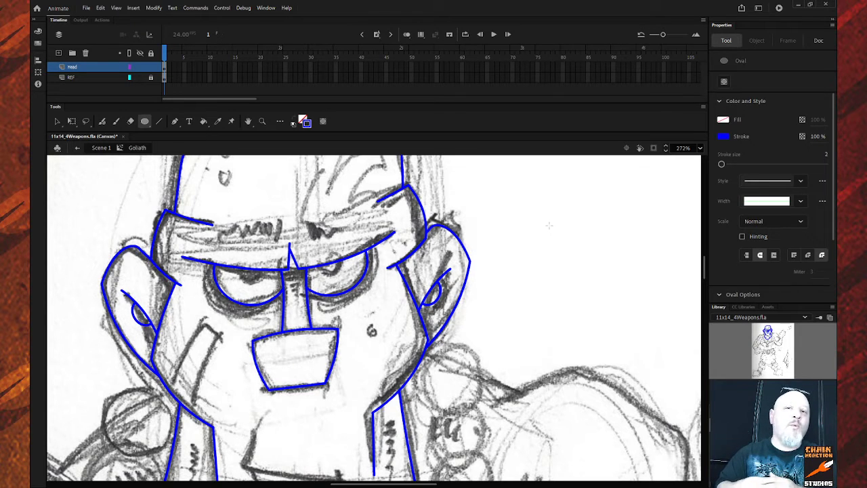
Set the stroke to red and draw a small hollow circle right of the head.
{"action": "left_click", "coordinate": [309, 126]}
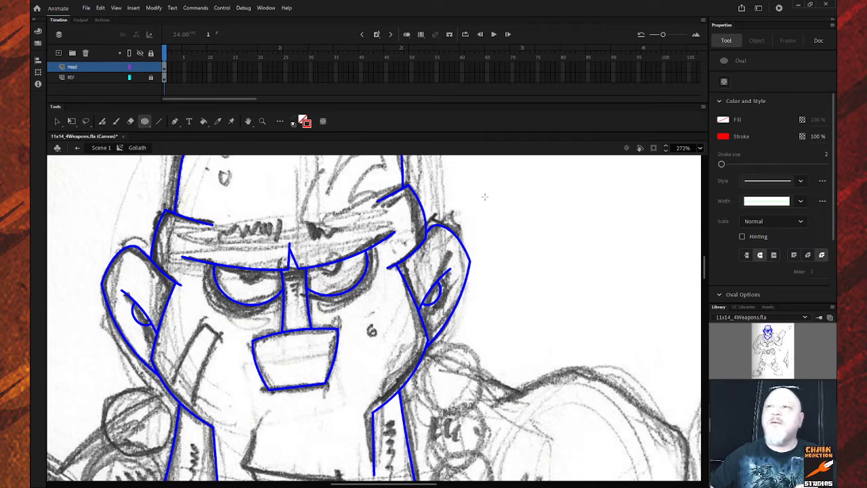
{"action": "left_click_drag", "start_coordinate": [517, 207], "coordinate": [540, 230]}
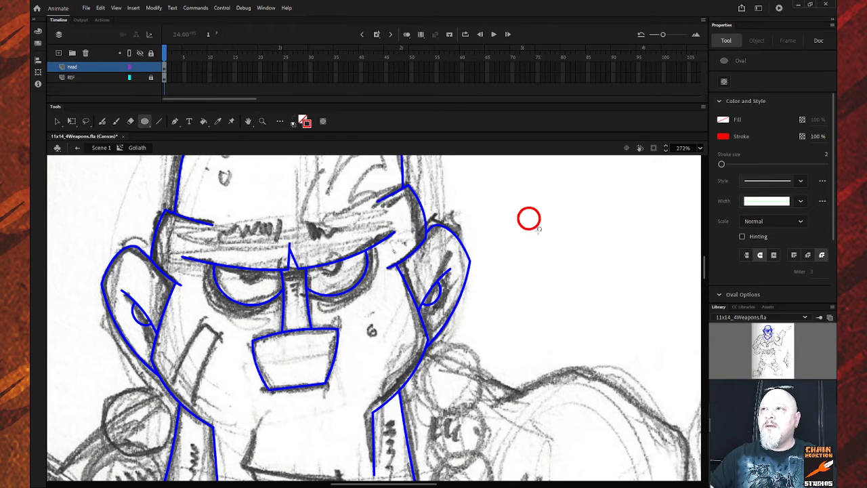
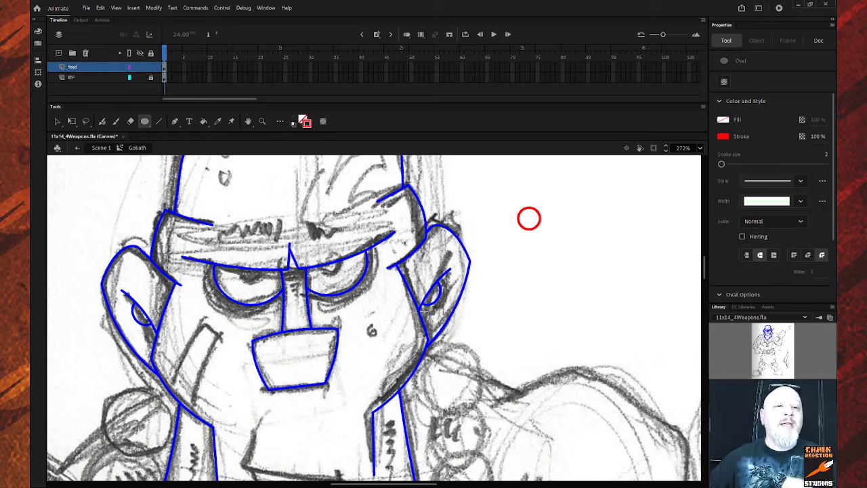
Move the red circle onto the left eye and place a copy on the right eye.
{"action": "left_click", "coordinate": [57, 121]}
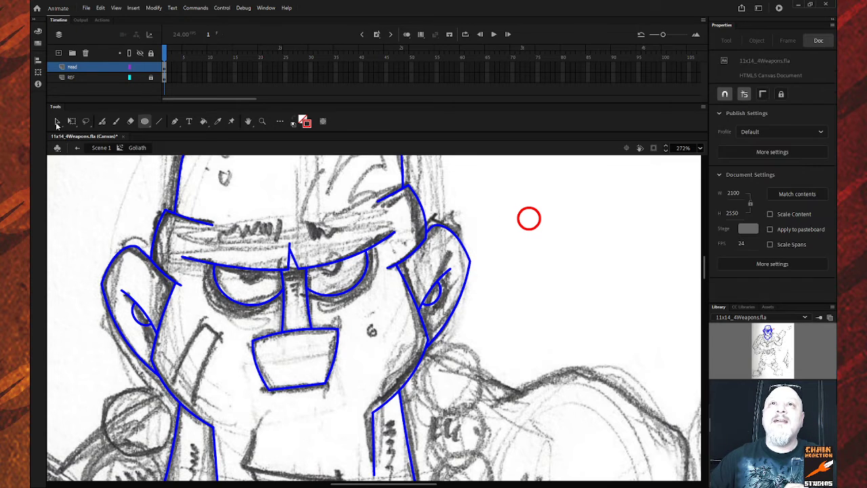
{"action": "left_click", "coordinate": [526, 229]}
{"action": "left_click_drag", "start_coordinate": [527, 229], "coordinate": [250, 284]}
{"action": "key", "text": "Down"}
{"action": "key", "text": "Down"}
{"action": "key", "text": "Down"}
{"action": "key", "text": "Down"}
{"action": "key", "text": "Down"}
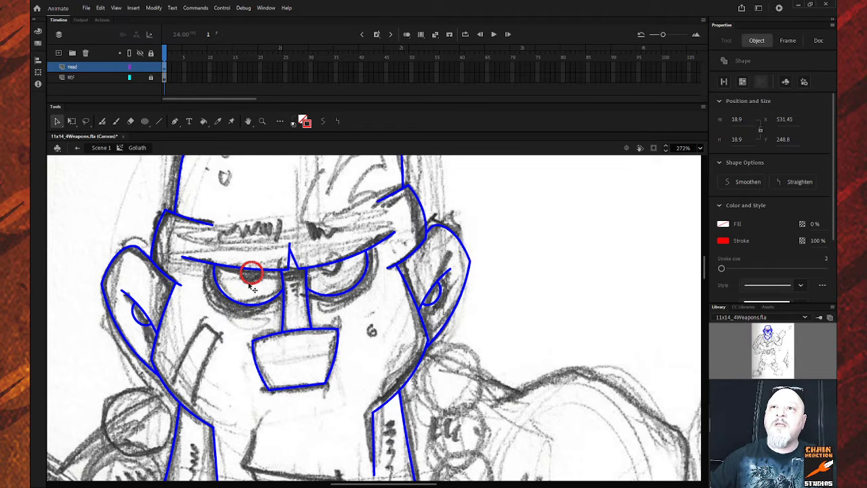
{"action": "left_click_drag", "start_coordinate": [245, 283], "coordinate": [278, 292]}
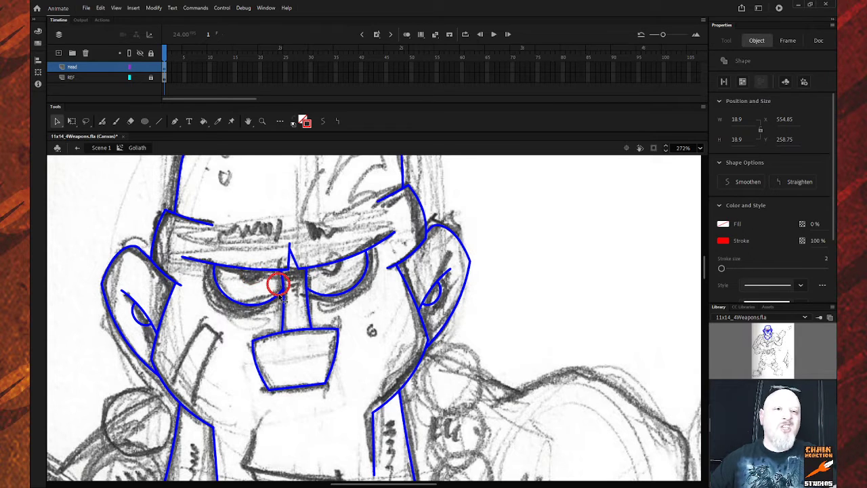
{"action": "key", "text": "ctrl+z"}
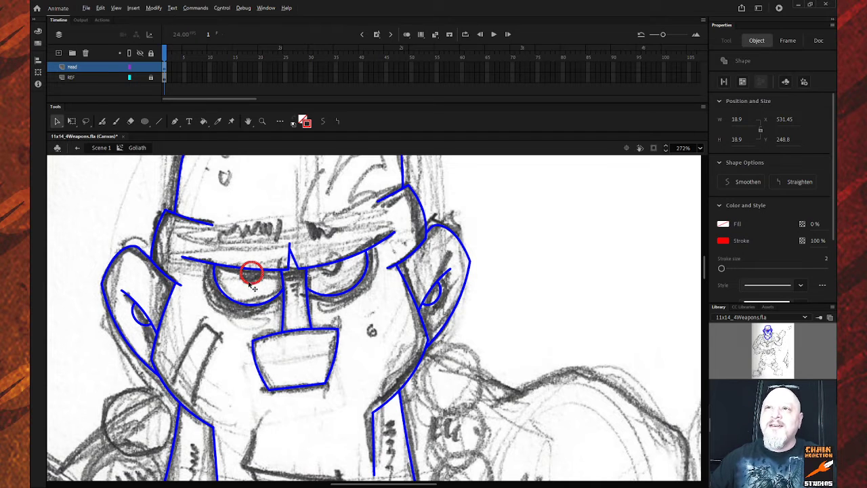
{"action": "left_click_drag", "start_coordinate": [250, 288], "coordinate": [327, 276]}
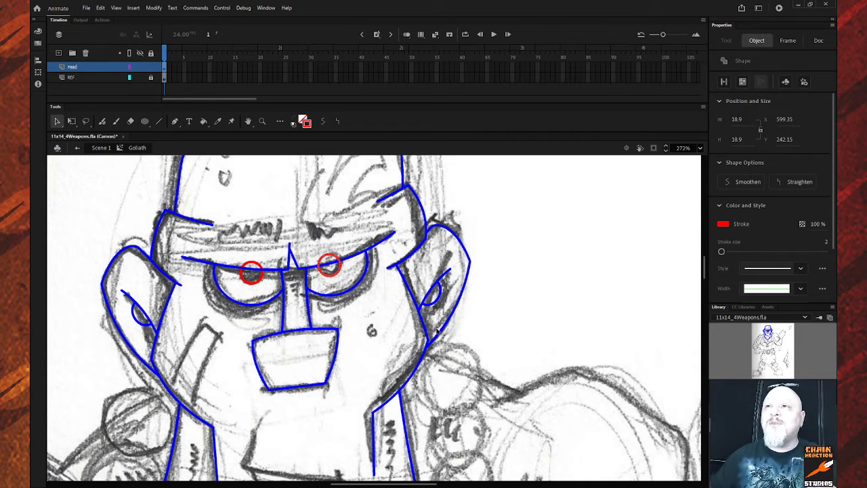
Delete the pupil arc that pokes above the brow line.
{"action": "left_click", "coordinate": [591, 270]}
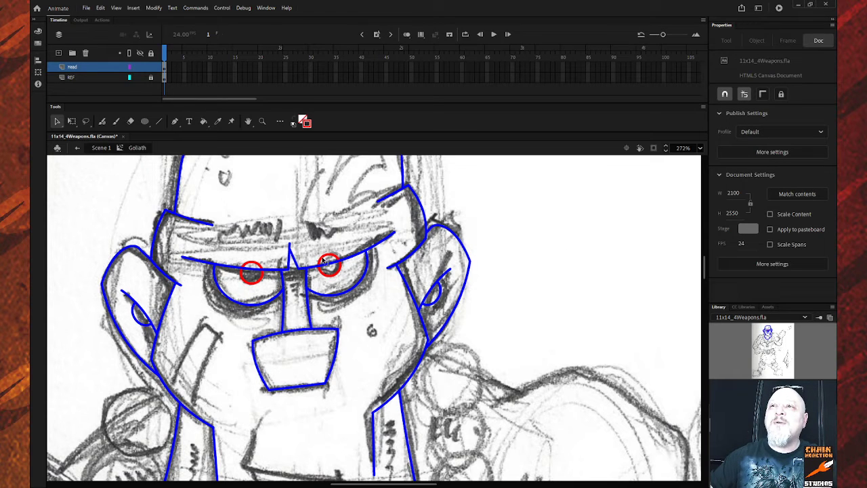
{"action": "left_click", "coordinate": [325, 263]}
{"action": "left_click", "coordinate": [328, 269]}
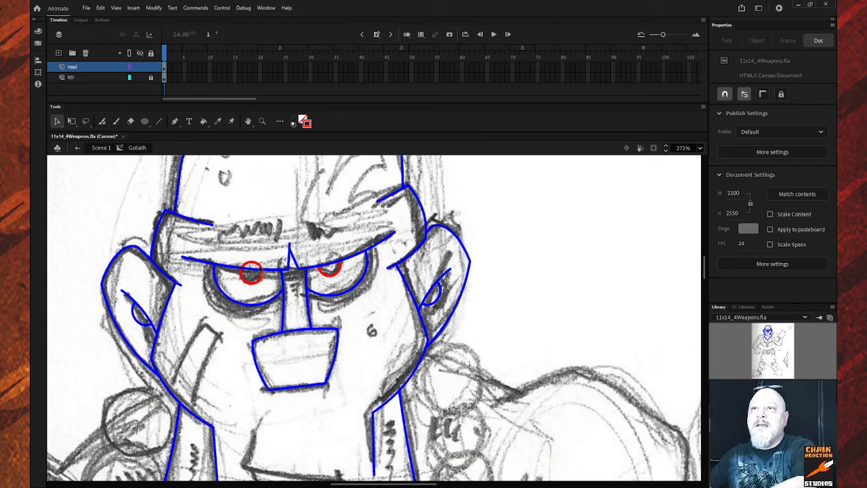
{"action": "left_click", "coordinate": [260, 267]}
{"action": "key", "text": "Delete"}
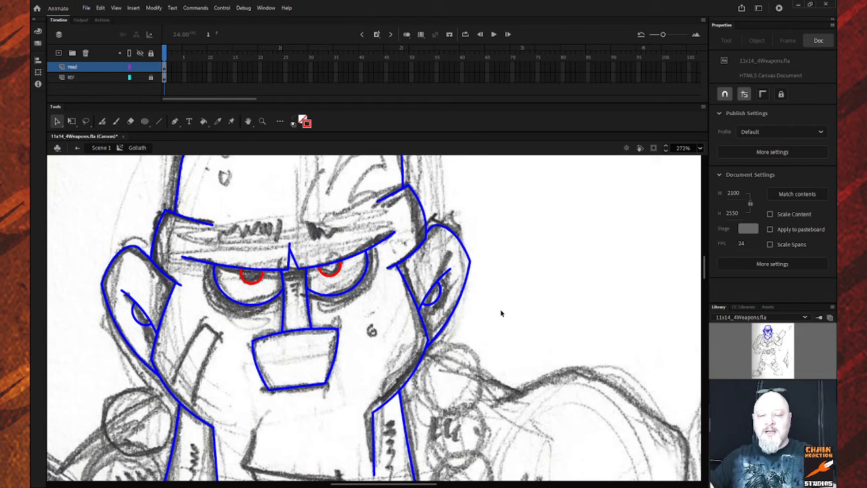
{"action": "key", "text": "z"}
{"action": "left_click", "coordinate": [428, 349], "text": "alt"}
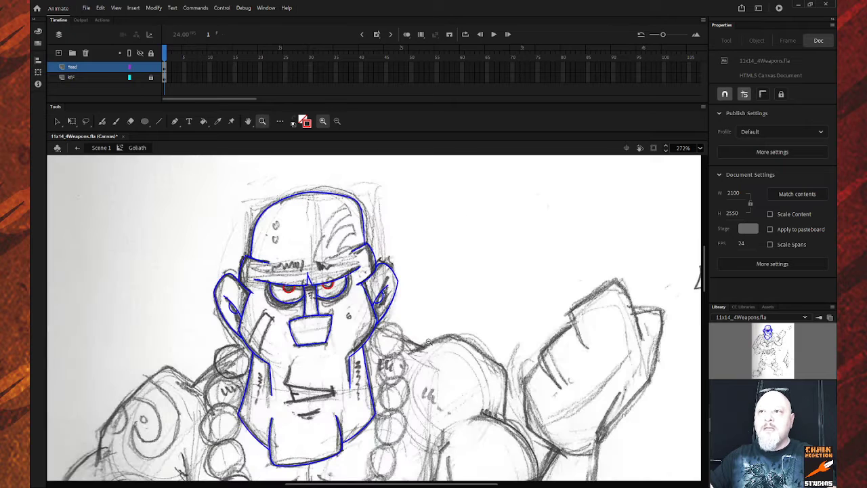
{"action": "left_click", "coordinate": [431, 341], "text": "alt"}
{"action": "scroll", "coordinate": [431, 340], "scroll_direction": "down", "scroll_amount": 3}
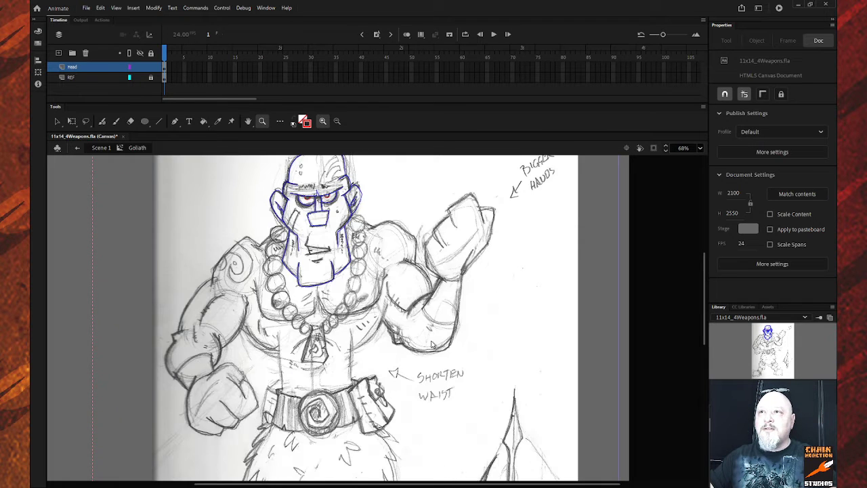
{"action": "scroll", "coordinate": [430, 341], "scroll_direction": "up", "scroll_amount": 3}
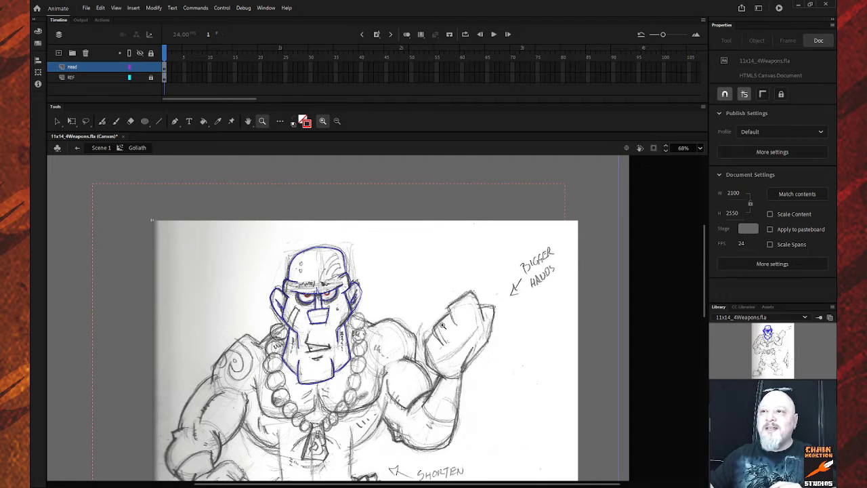
{"action": "scroll", "coordinate": [442, 323], "scroll_direction": "down", "scroll_amount": 3}
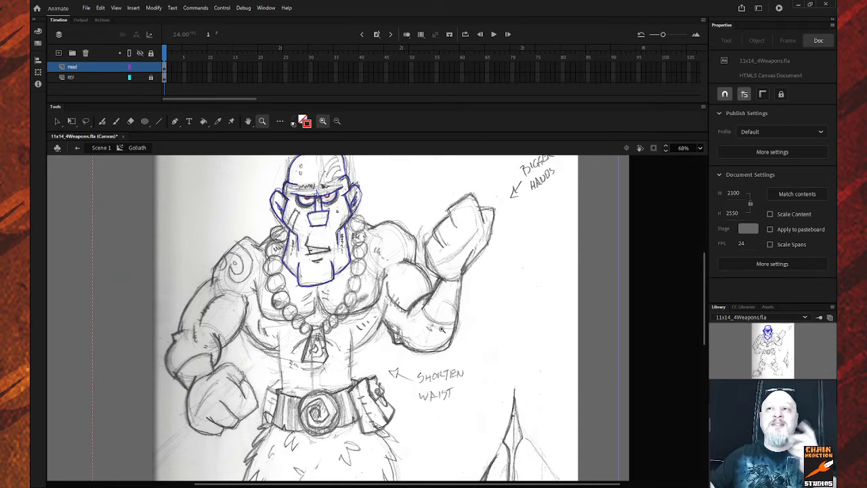
{"action": "scroll", "coordinate": [440, 329], "scroll_direction": "up", "scroll_amount": 3}
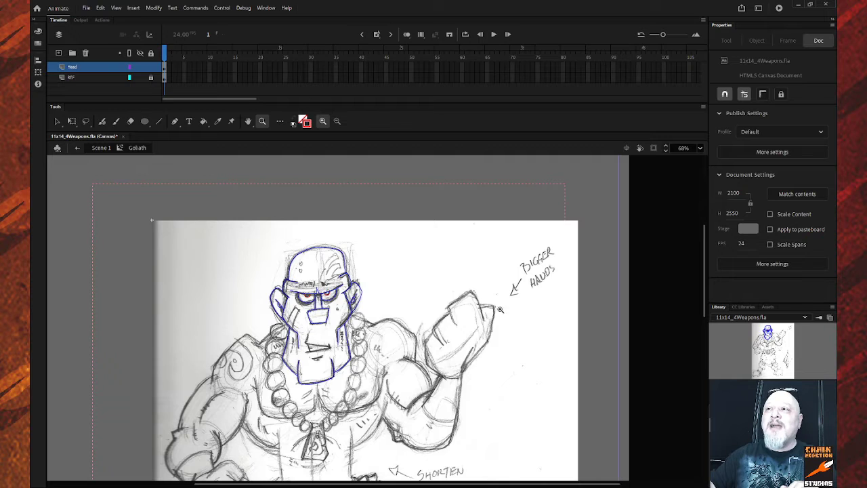
{"action": "scroll", "coordinate": [359, 389], "scroll_direction": "down", "scroll_amount": 3}
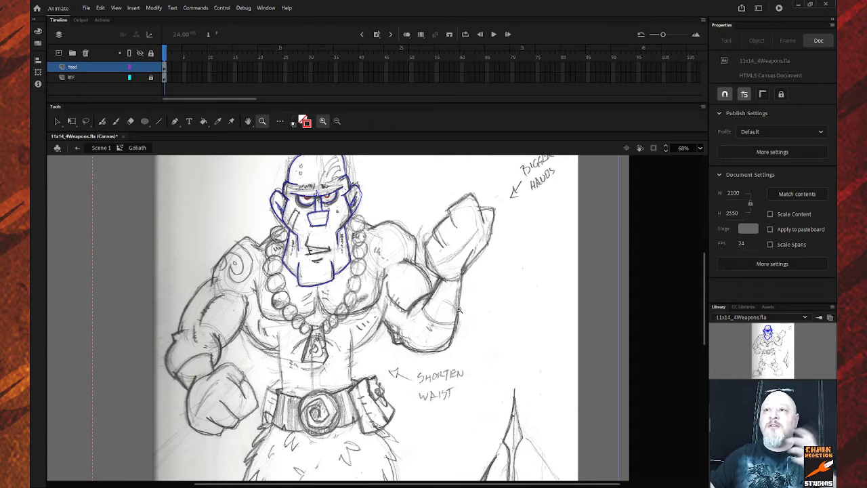
{"action": "scroll", "coordinate": [444, 305], "scroll_direction": "up", "scroll_amount": 3}
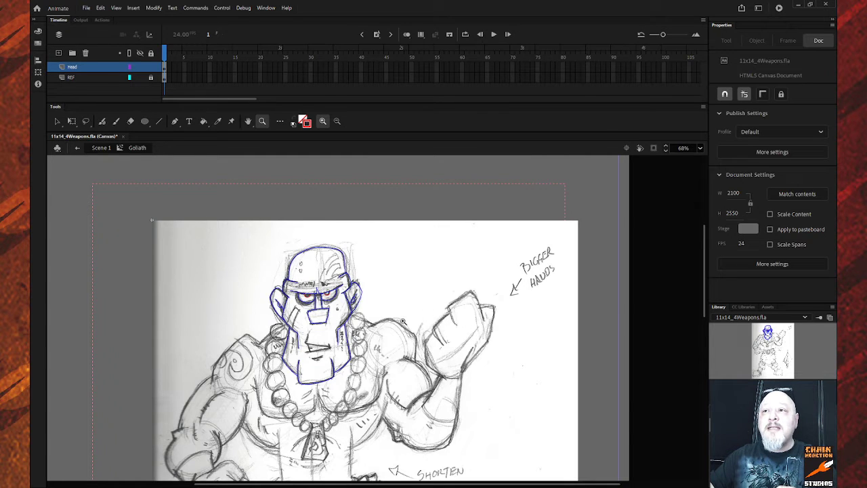
{"action": "left_click_drag", "start_coordinate": [231, 228], "coordinate": [394, 406]}
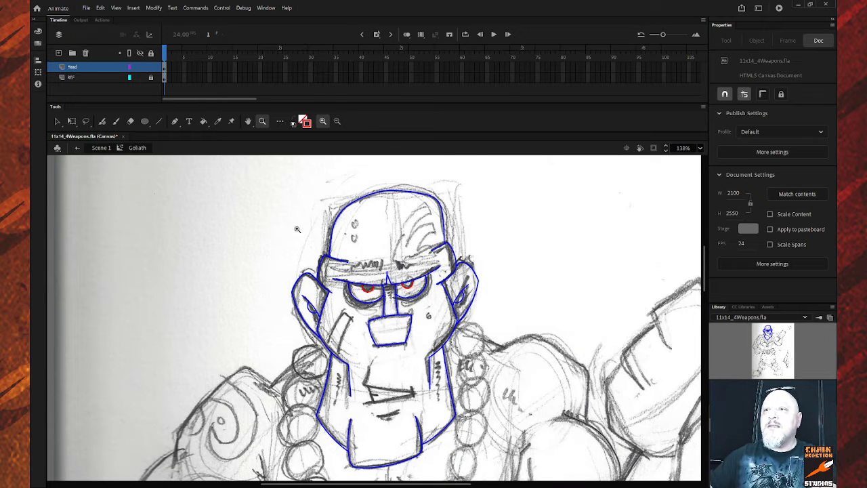
{"action": "left_click_drag", "start_coordinate": [311, 256], "coordinate": [479, 336]}
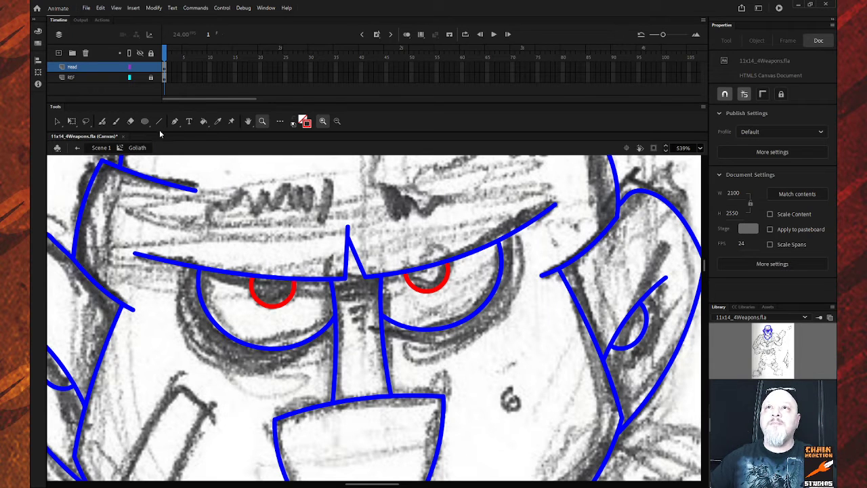
Copy the left eye's lower curve just below it, slightly enlarged and shifted right, then add a frame-6 keyframe.
{"action": "left_click", "coordinate": [57, 121]}
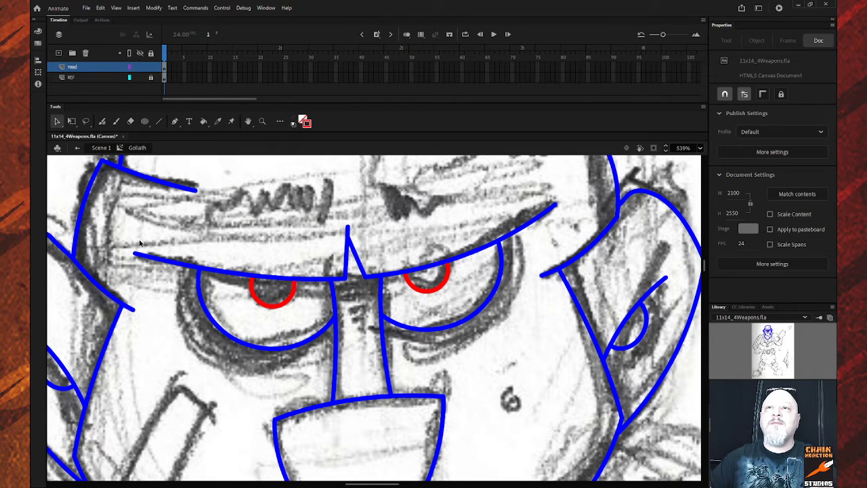
{"action": "left_click", "coordinate": [245, 346]}
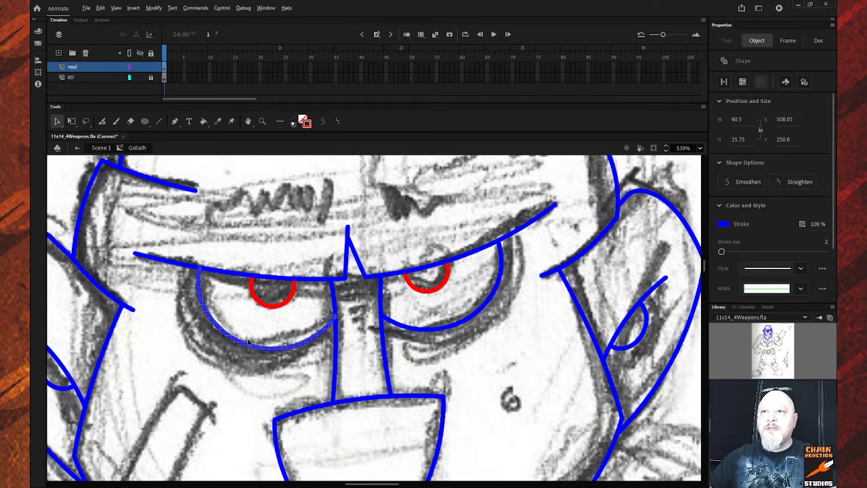
{"action": "mouse_move", "coordinate": [249, 342]}
{"action": "left_mouse_down"}
{"action": "mouse_move", "coordinate": [225, 365]}
{"action": "mouse_move", "coordinate": [231, 369]}
{"action": "left_mouse_up"}
{"action": "key", "text": "q"}
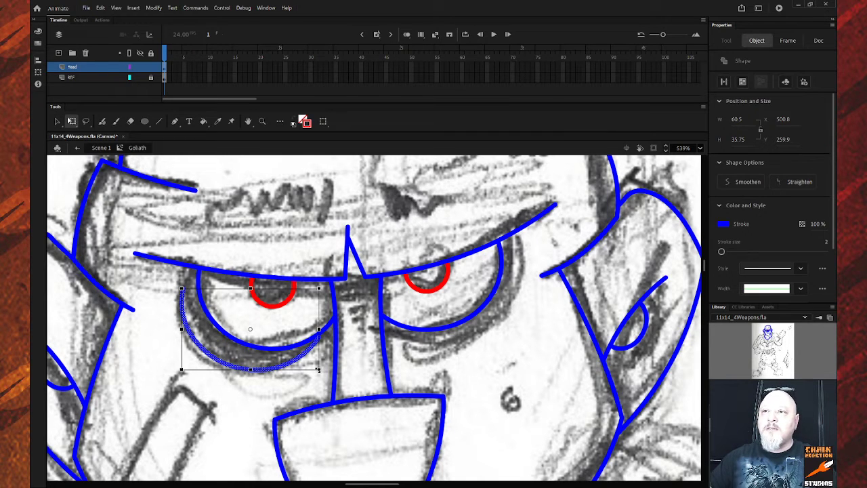
{"action": "left_click_drag", "start_coordinate": [318, 370], "coordinate": [327, 374]}
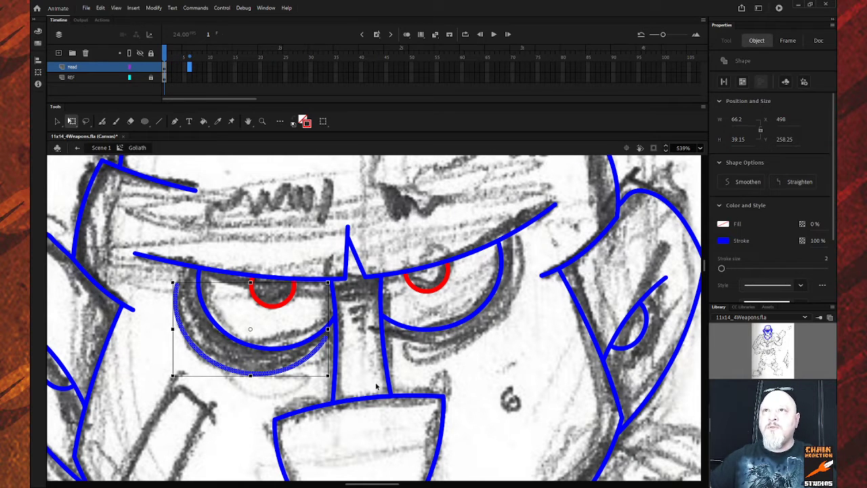
{"action": "mouse_move", "coordinate": [236, 373]}
{"action": "left_mouse_down"}
{"action": "mouse_move", "coordinate": [244, 372]}
{"action": "mouse_move", "coordinate": [237, 368]}
{"action": "left_mouse_up"}
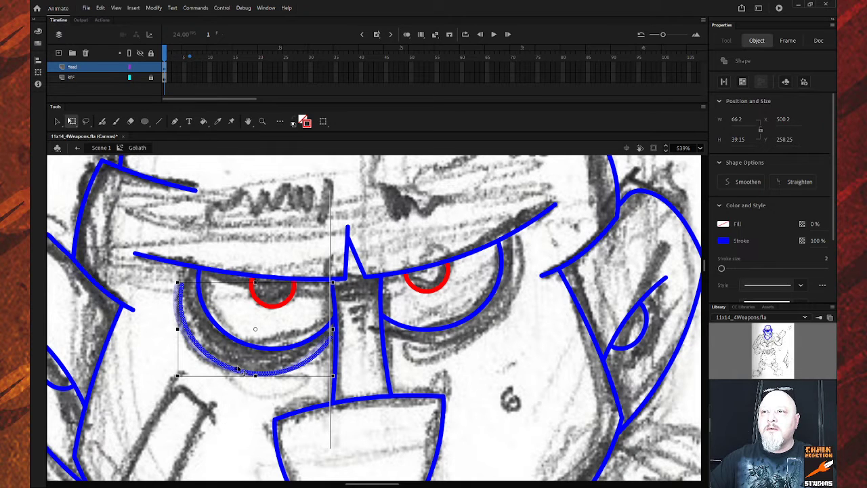
{"action": "key", "text": "F6"}
Zoom out to review the whole inked head, then zoom back in and select the left under-eye arc.
{"action": "left_click", "coordinate": [226, 399]}
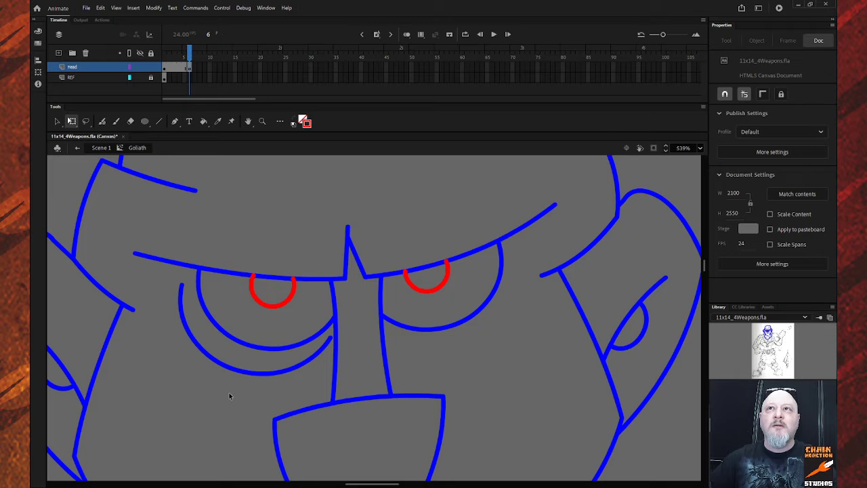
{"action": "scroll", "coordinate": [229, 394], "scroll_direction": "down", "scroll_amount": 3}
{"action": "scroll", "coordinate": [228, 394], "scroll_direction": "up", "scroll_amount": 2}
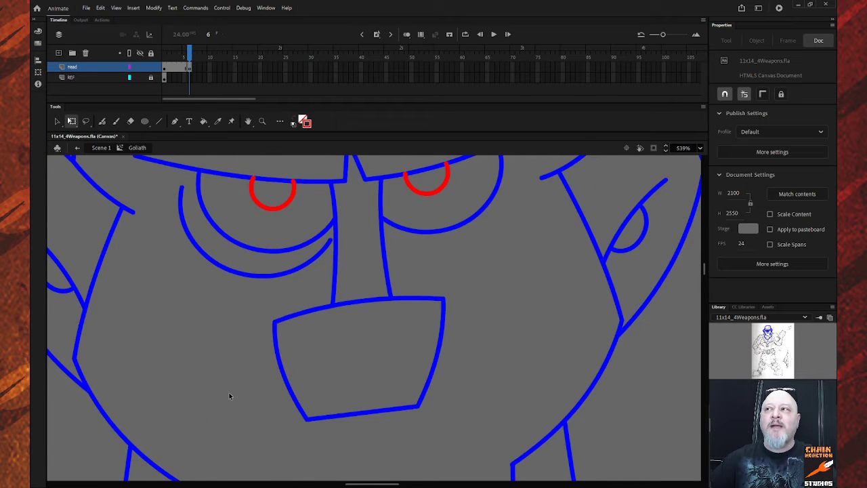
{"action": "scroll", "coordinate": [229, 397], "scroll_direction": "up", "scroll_amount": 2}
{"action": "key", "text": "z"}
{"action": "left_click", "coordinate": [235, 403], "text": "alt"}
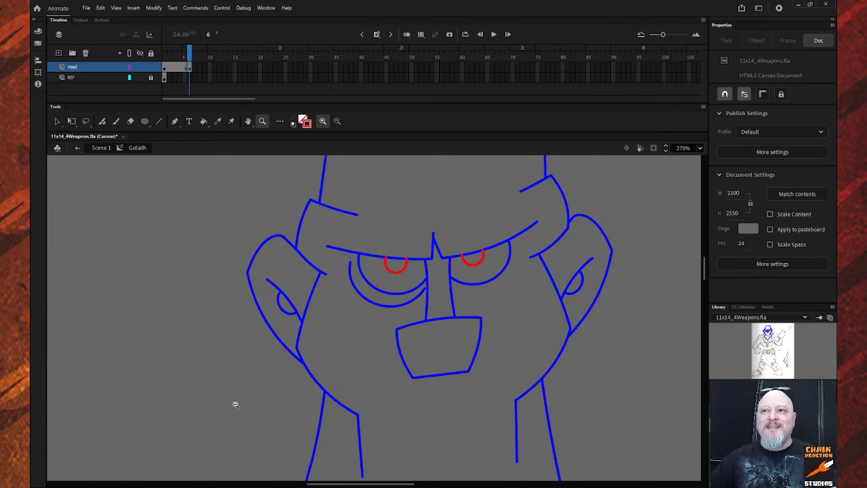
{"action": "left_click", "coordinate": [244, 395], "text": "alt"}
{"action": "left_click", "coordinate": [271, 377], "text": "alt"}
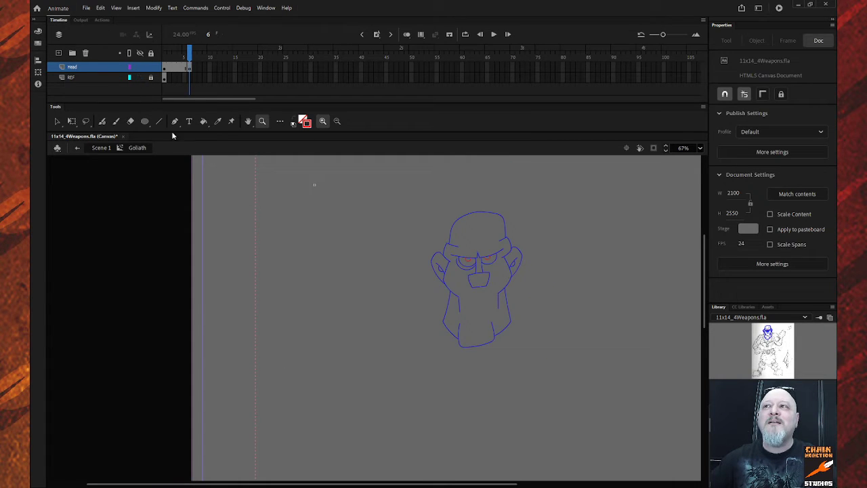
{"action": "scroll", "coordinate": [434, 325], "scroll_direction": "up", "scroll_amount": 3}
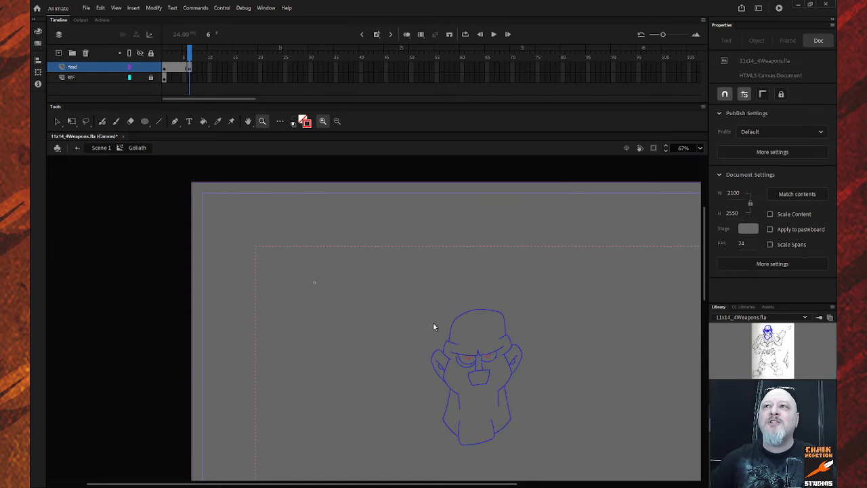
{"action": "scroll", "coordinate": [434, 326], "scroll_direction": "down", "scroll_amount": 3}
{"action": "left_click_drag", "start_coordinate": [399, 184], "coordinate": [565, 375]}
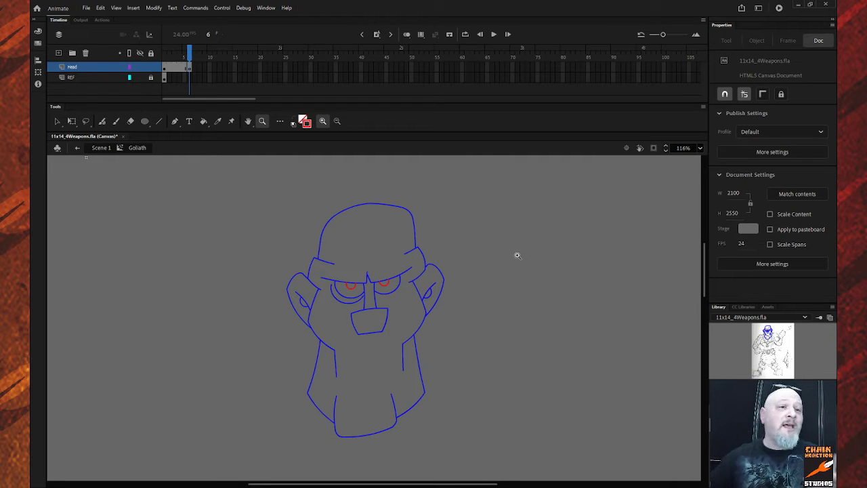
{"action": "left_click_drag", "start_coordinate": [292, 241], "coordinate": [465, 341]}
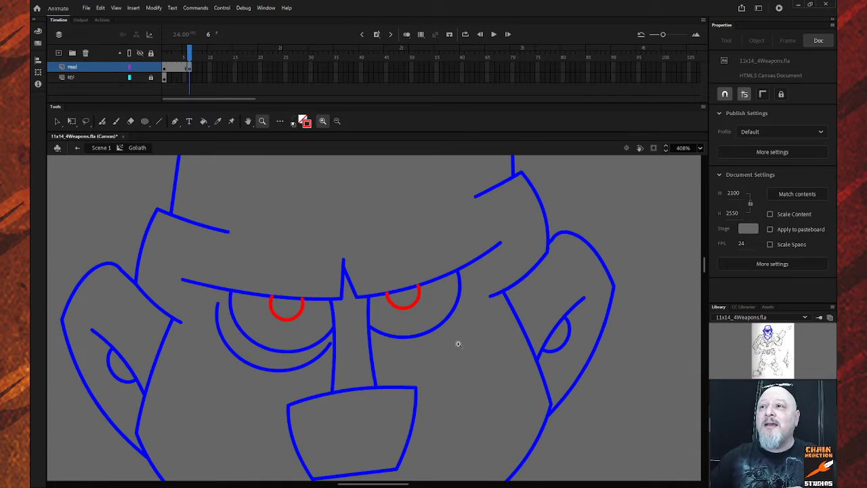
{"action": "left_click", "coordinate": [57, 121]}
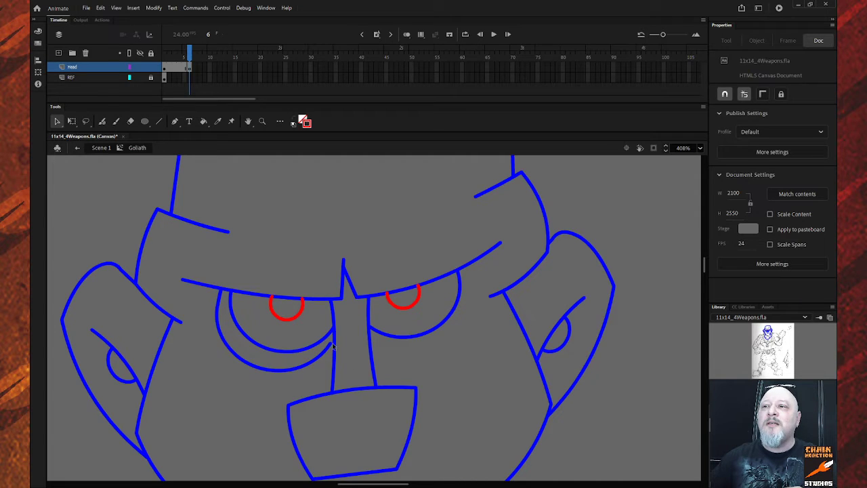
{"action": "left_click", "coordinate": [239, 362]}
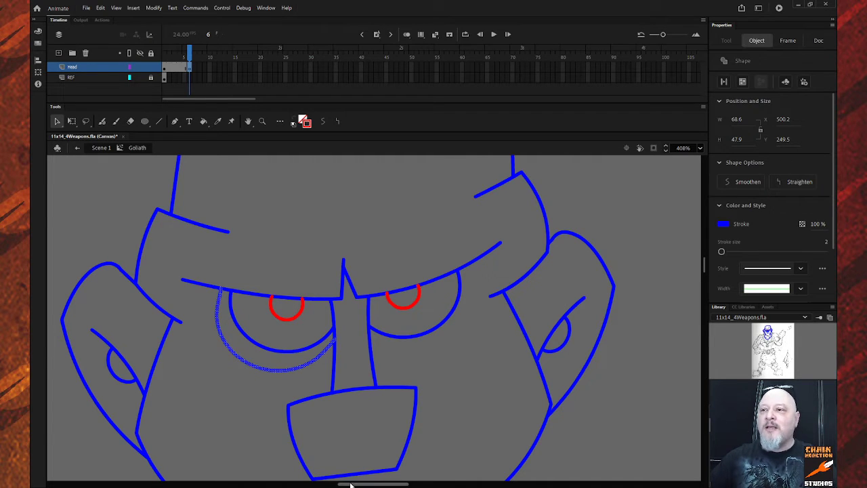
Copy the under-eye arc beneath the right eye and rotate it around its left end to fit.
{"action": "left_click_drag", "start_coordinate": [352, 485], "coordinate": [368, 485]}
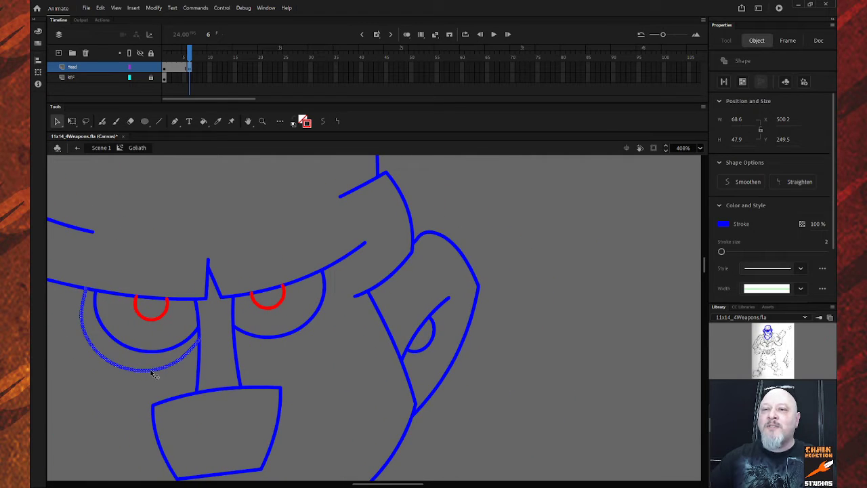
{"action": "left_click_drag", "start_coordinate": [150, 375], "coordinate": [594, 364]}
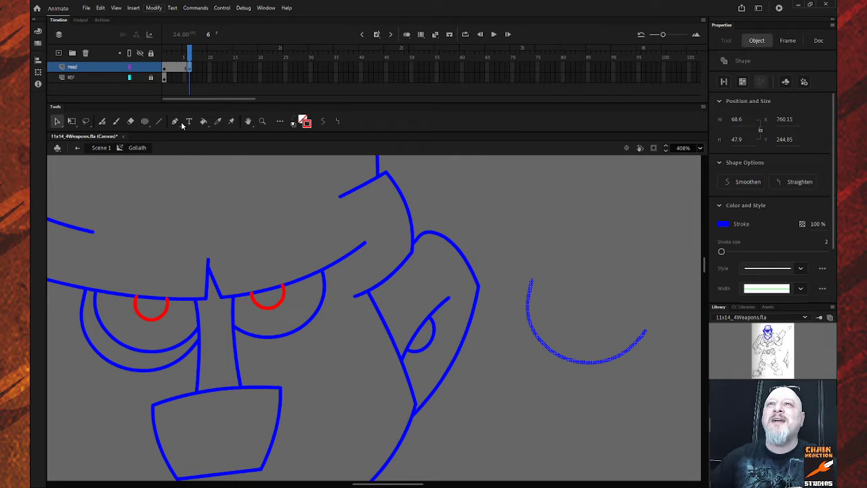
{"action": "left_click", "coordinate": [307, 213]}
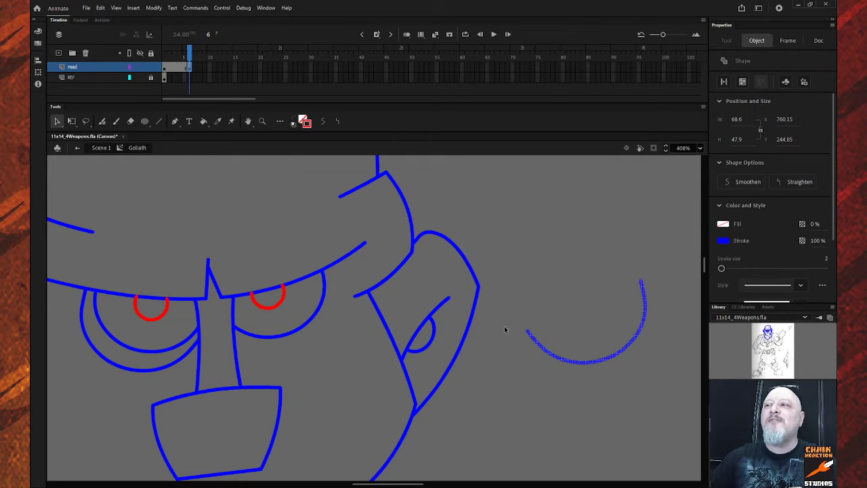
{"action": "left_click_drag", "start_coordinate": [527, 335], "coordinate": [237, 340]}
{"action": "key", "text": "q"}
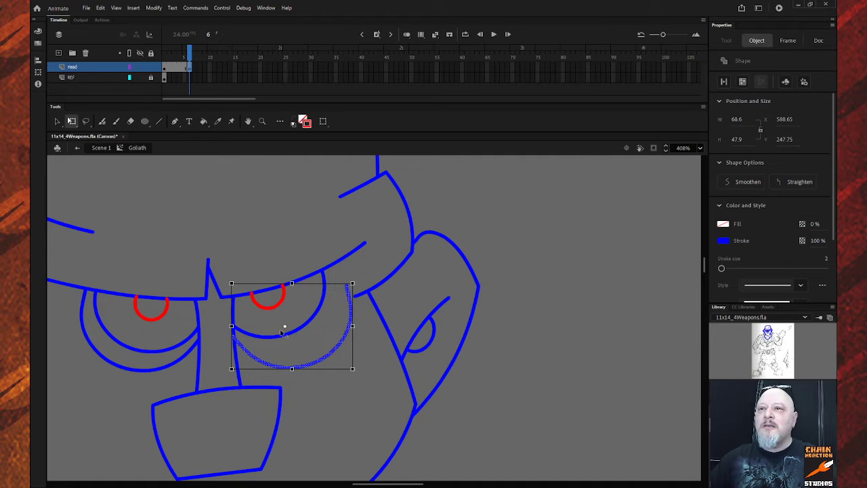
{"action": "left_click_drag", "start_coordinate": [284, 327], "coordinate": [233, 334]}
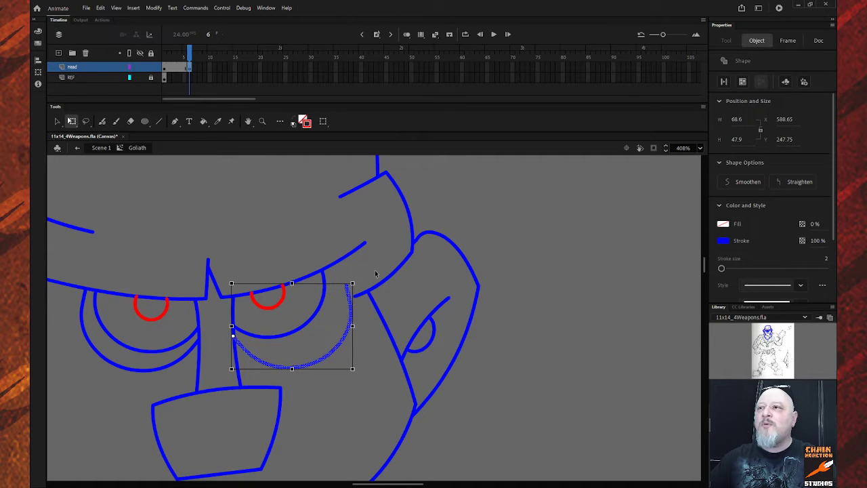
{"action": "left_click_drag", "start_coordinate": [360, 287], "coordinate": [347, 263]}
{"action": "left_click", "coordinate": [551, 296]}
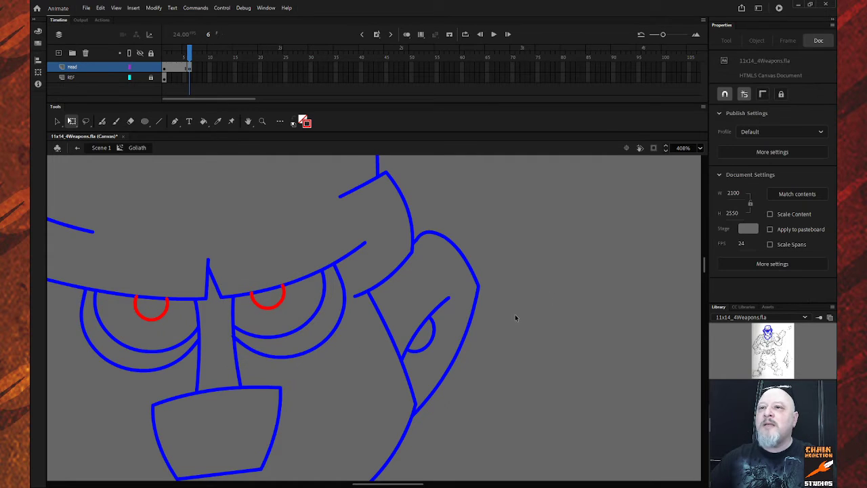
{"action": "left_click", "coordinate": [232, 335]}
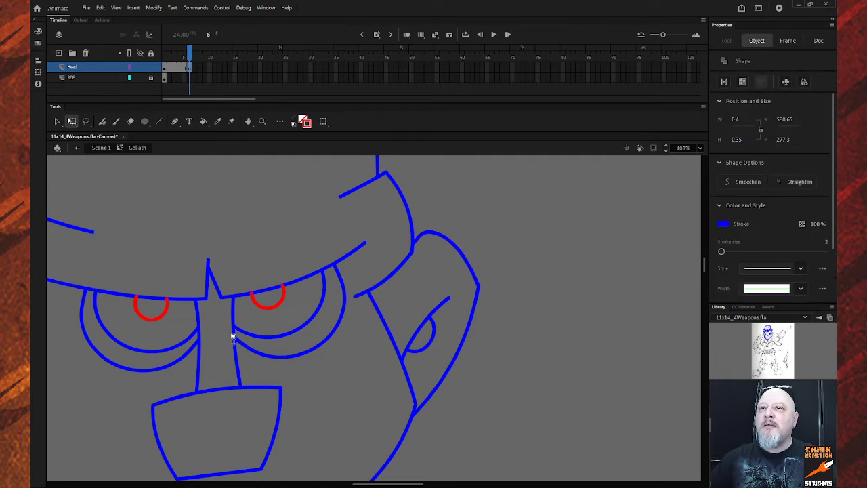
{"action": "left_click", "coordinate": [243, 334]}
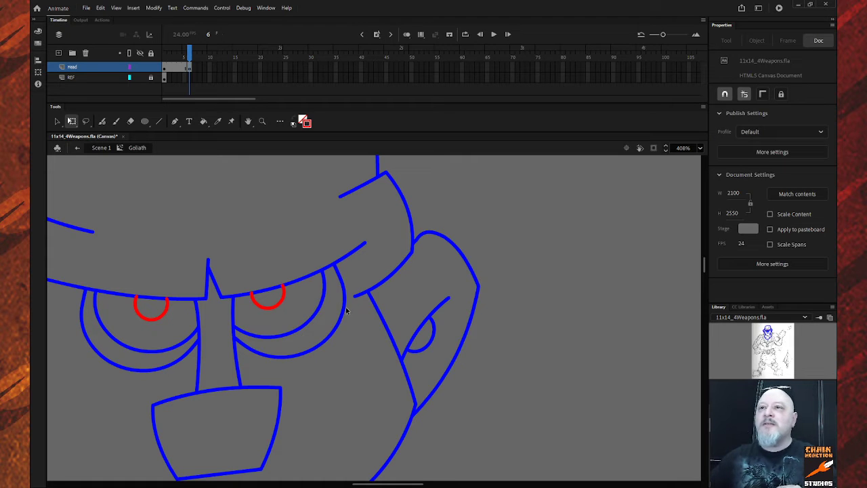
Zoom out to see the whole head and return to Scene 1.
{"action": "key", "text": "z"}
{"action": "left_click", "coordinate": [316, 343], "text": "alt"}
{"action": "left_click", "coordinate": [323, 339], "text": "alt"}
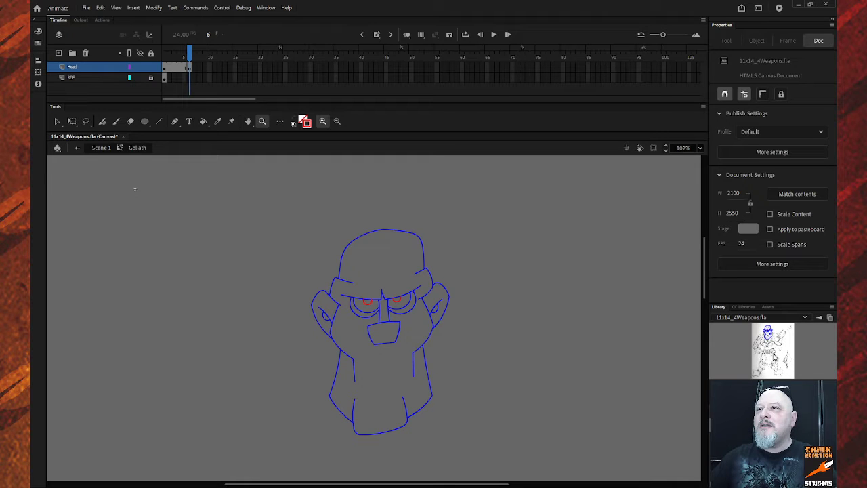
{"action": "left_click", "coordinate": [77, 148]}
Adjust the stage zoom, then double-click the Goliath instance to edit it again.
{"action": "scroll", "coordinate": [258, 265], "scroll_direction": "down", "scroll_amount": 2}
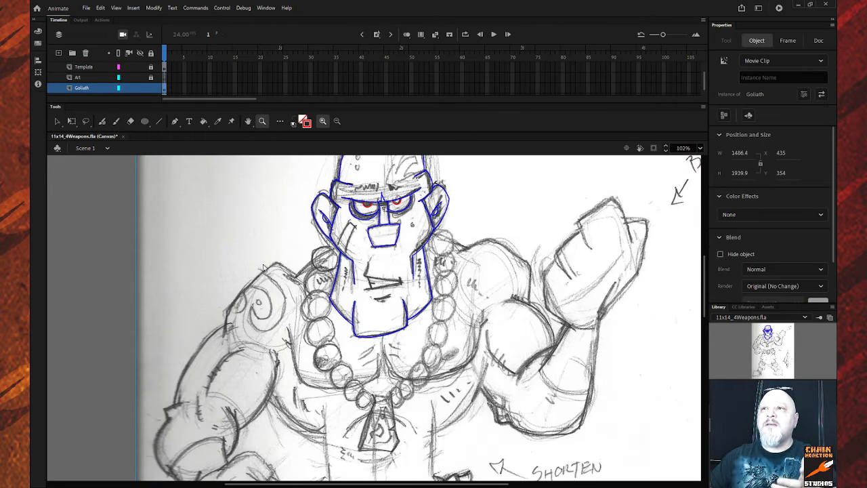
{"action": "scroll", "coordinate": [261, 268], "scroll_direction": "up", "scroll_amount": 2}
{"action": "left_click", "coordinate": [251, 267]}
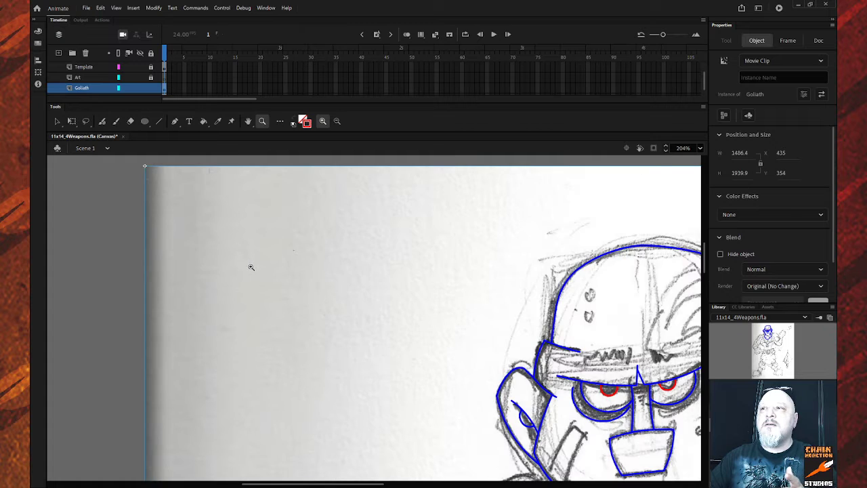
{"action": "left_click", "coordinate": [278, 296], "text": "alt"}
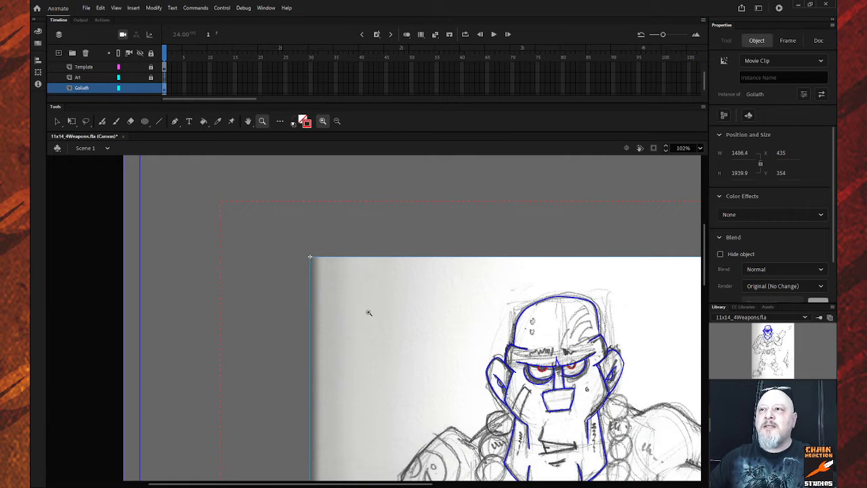
{"action": "left_click_drag", "start_coordinate": [323, 483], "coordinate": [387, 483]}
{"action": "left_click", "coordinate": [58, 121]}
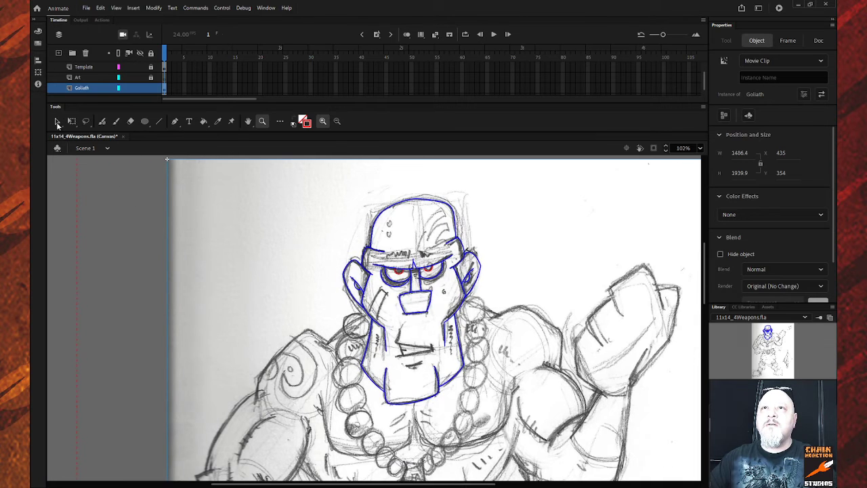
{"action": "double_click", "coordinate": [389, 285]}
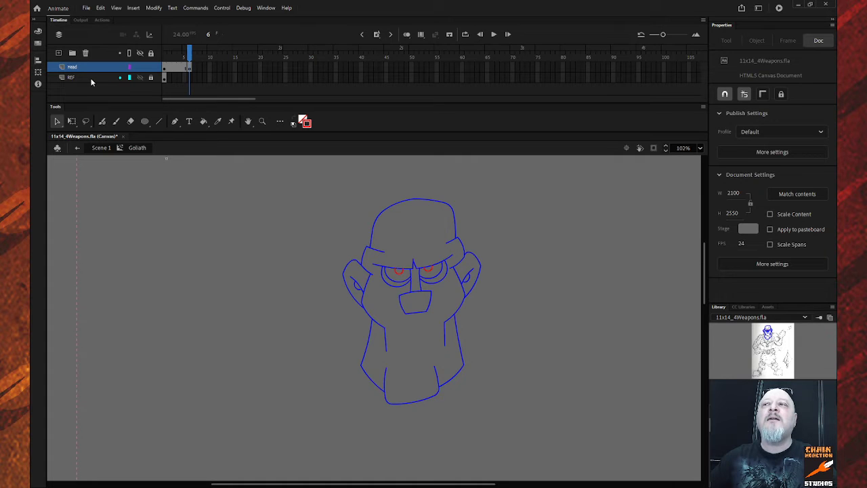
Select frames 1–6 in the timeline and delete the head artwork on frame 6.
{"action": "left_click", "coordinate": [191, 69]}
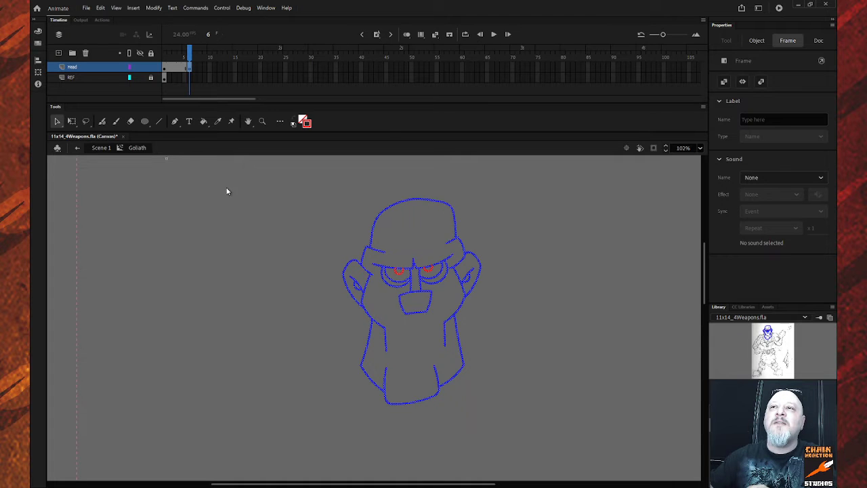
{"action": "left_click", "coordinate": [166, 68]}
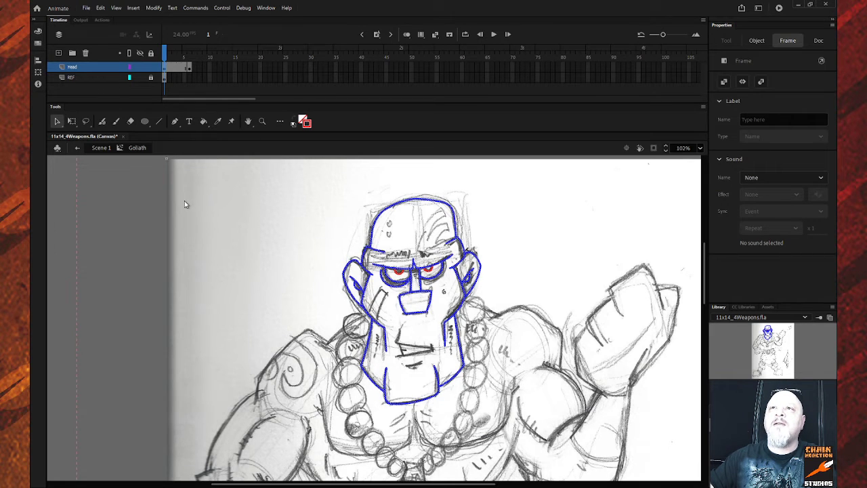
{"action": "key", "text": "v"}
{"action": "left_click", "coordinate": [204, 215]}
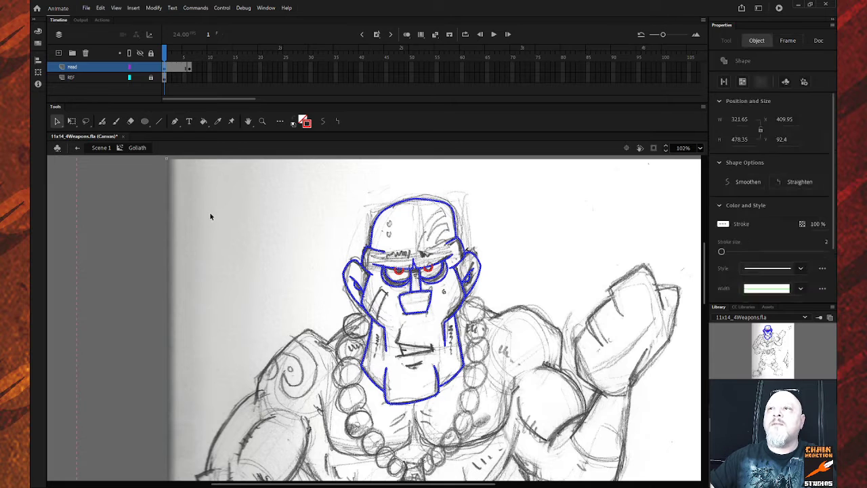
{"action": "left_click_drag", "start_coordinate": [172, 69], "coordinate": [189, 78]}
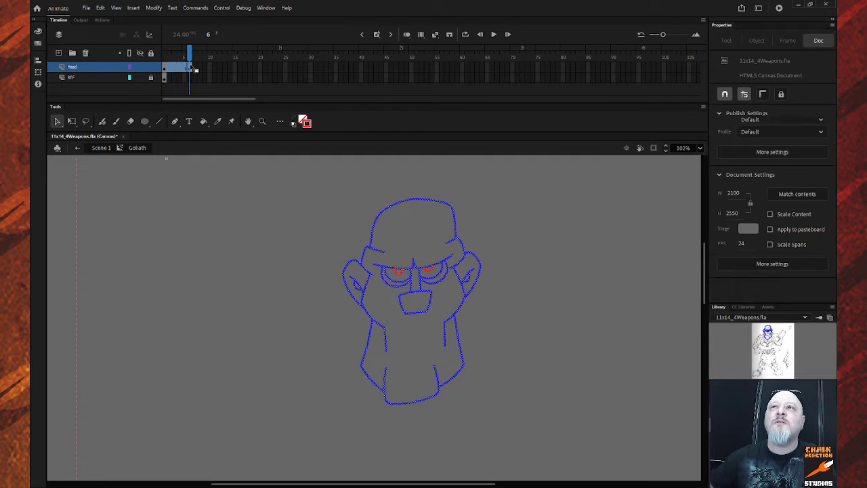
{"action": "left_click", "coordinate": [189, 68]}
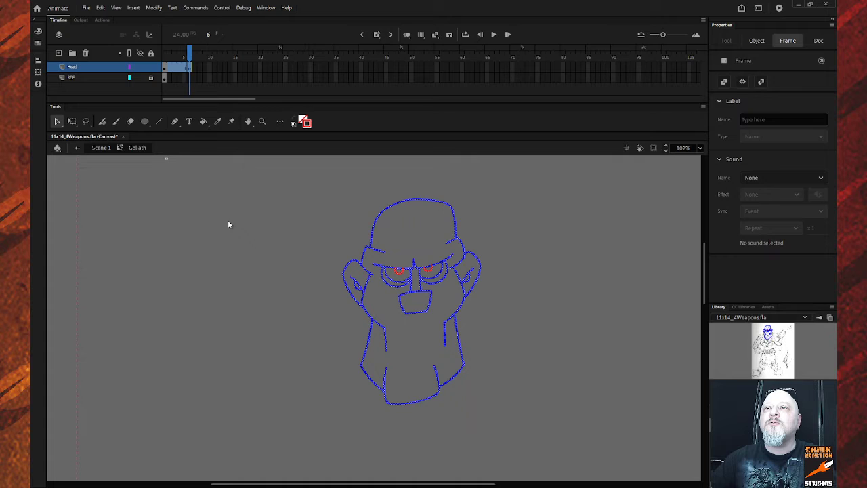
{"action": "key", "text": "Delete"}
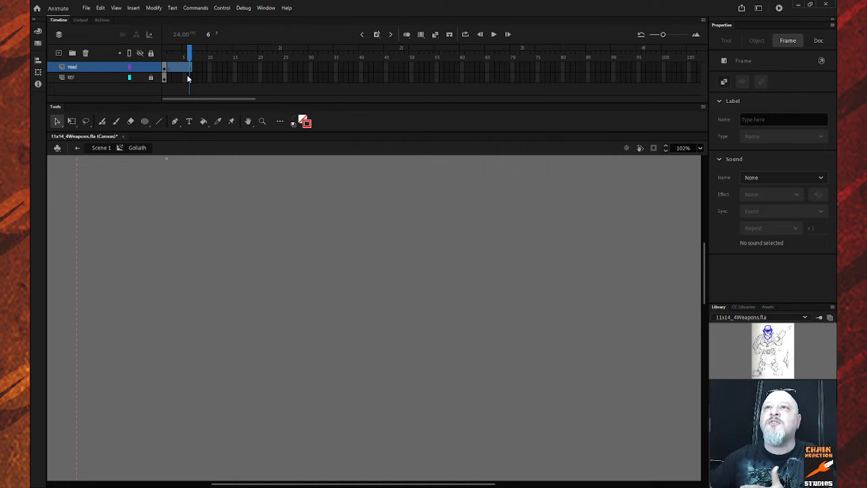
Undo the deletion to bring back the blue inked head with red pupils.
{"action": "key", "text": "ctrl+z"}
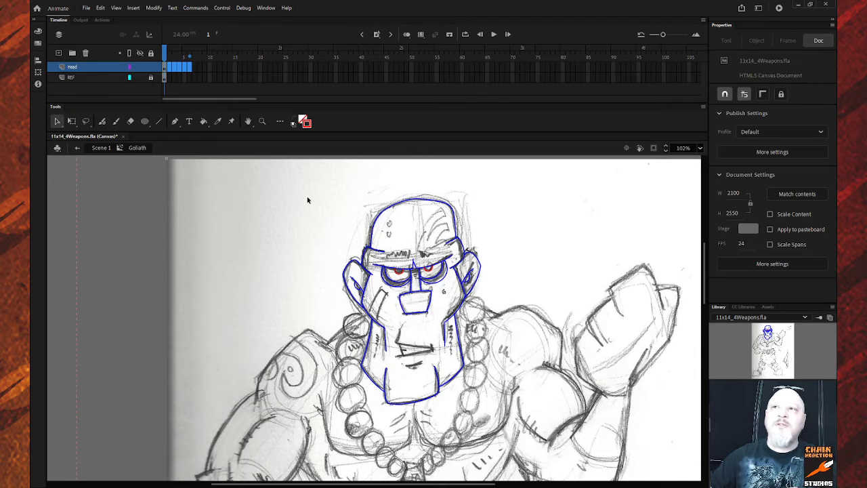
Zoom in on the mouth and draw a lip line bent into a downward curve.
{"action": "left_click_drag", "start_coordinate": [304, 183], "coordinate": [540, 443]}
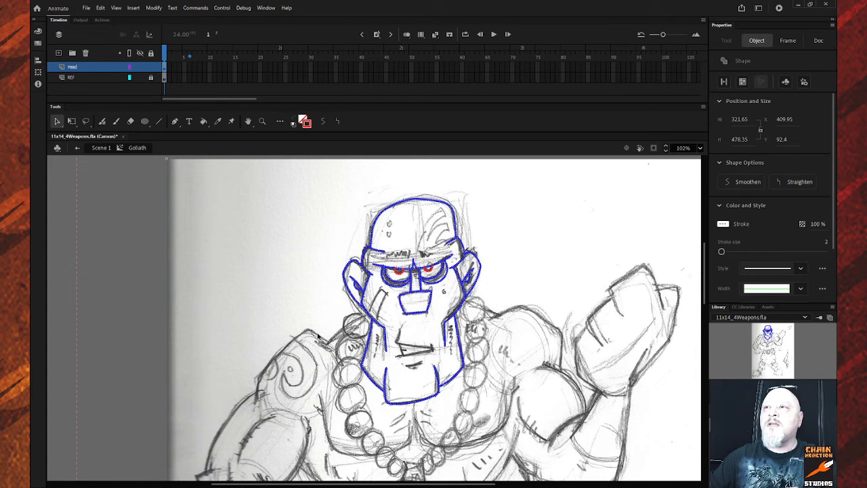
{"action": "key", "text": "z"}
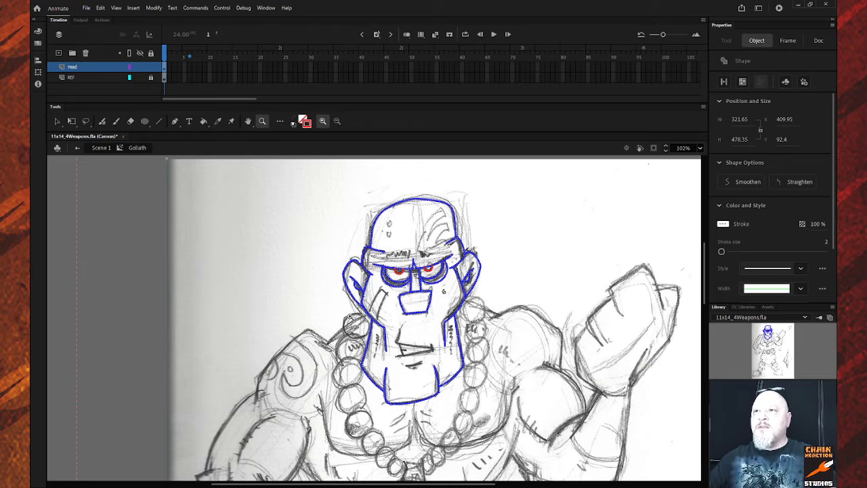
{"action": "left_click_drag", "start_coordinate": [364, 323], "coordinate": [481, 389]}
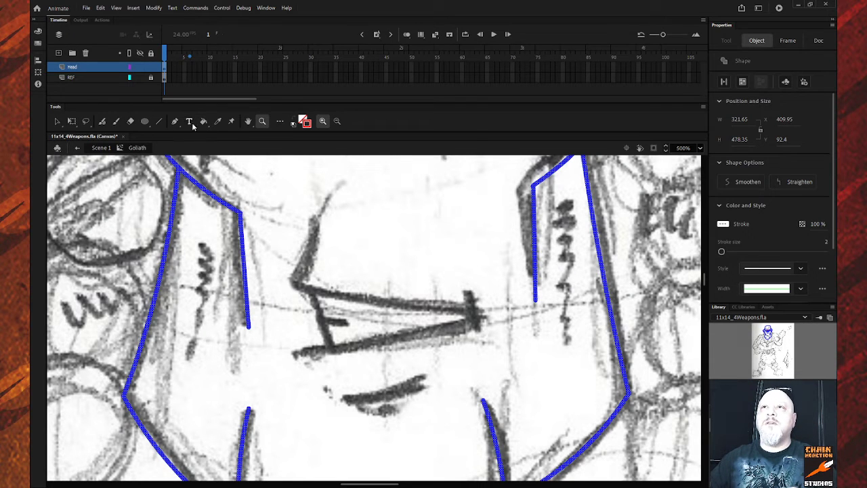
{"action": "left_click", "coordinate": [159, 122]}
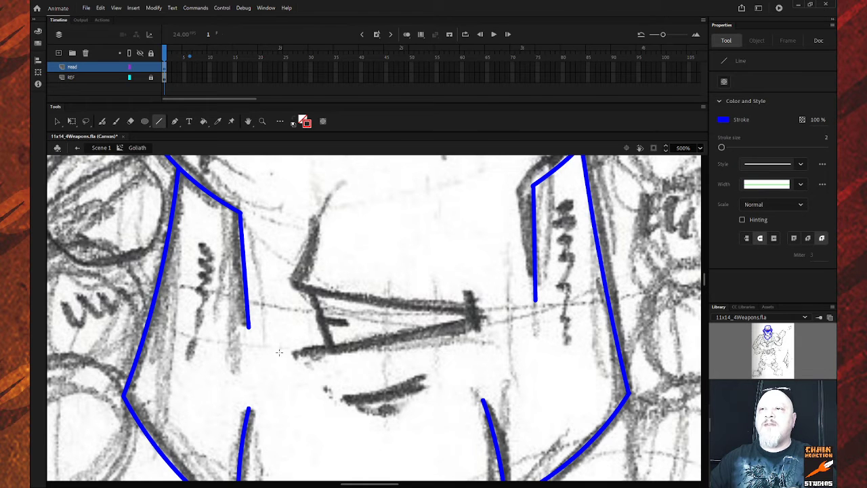
{"action": "mouse_move", "coordinate": [287, 355]}
{"action": "left_mouse_down"}
{"action": "mouse_move", "coordinate": [478, 335]}
{"action": "mouse_move", "coordinate": [488, 318]}
{"action": "left_mouse_up"}
{"action": "key", "text": "v"}
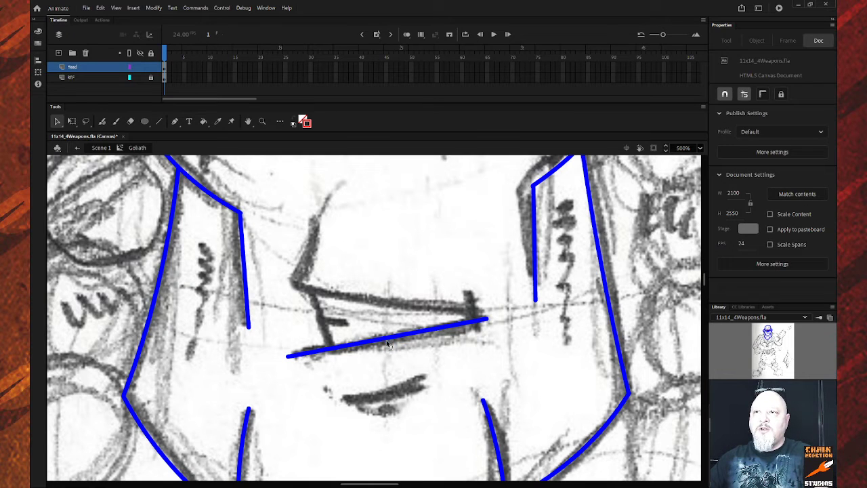
{"action": "left_click_drag", "start_coordinate": [387, 344], "coordinate": [391, 351]}
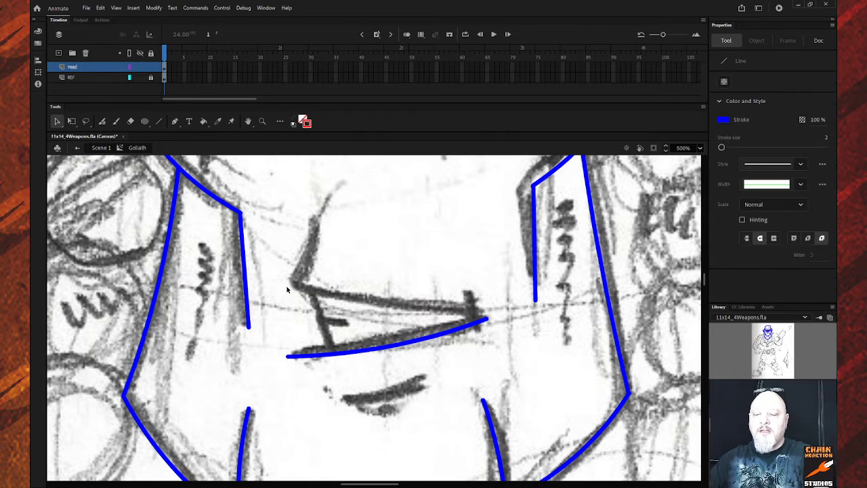
Draw the upper lip line and a short adjusted stroke beside the mouth corner.
{"action": "key", "text": "n"}
{"action": "mouse_move", "coordinate": [284, 282]}
{"action": "left_mouse_down"}
{"action": "mouse_move", "coordinate": [338, 304]}
{"action": "mouse_move", "coordinate": [486, 318]}
{"action": "left_mouse_up"}
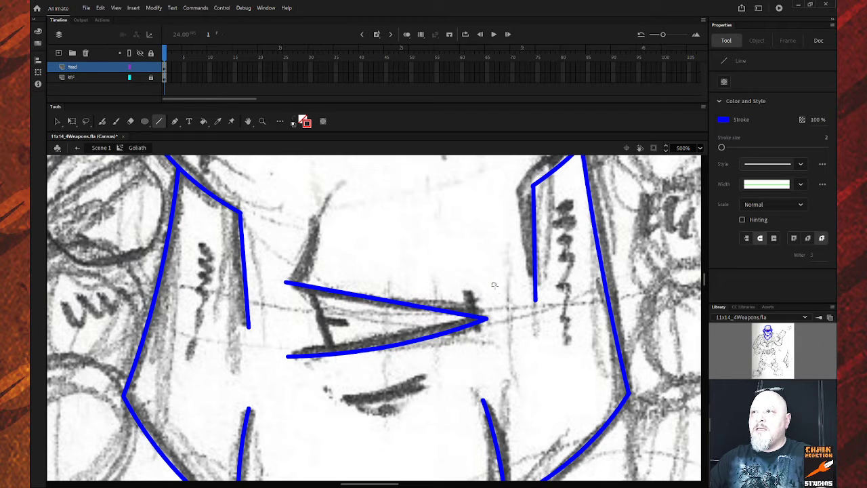
{"action": "mouse_move", "coordinate": [491, 285]}
{"action": "left_mouse_down"}
{"action": "mouse_move", "coordinate": [509, 334]}
{"action": "mouse_move", "coordinate": [509, 313]}
{"action": "left_mouse_up"}
{"action": "key", "text": "v"}
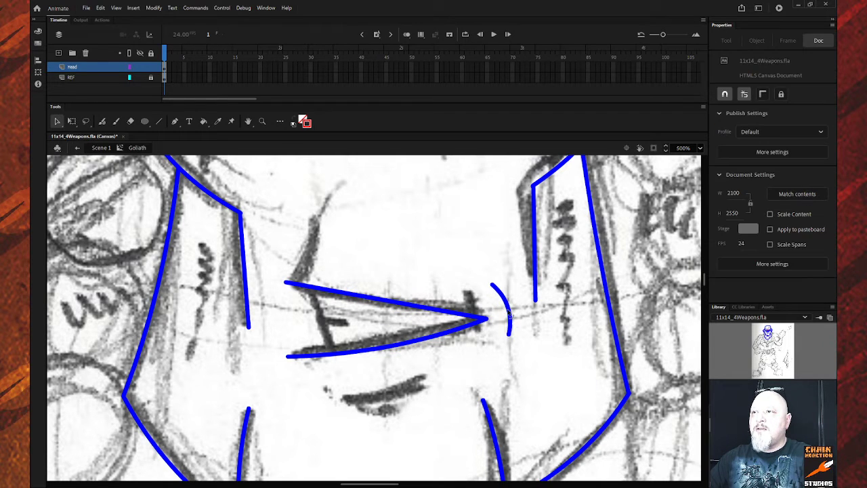
{"action": "left_click_drag", "start_coordinate": [491, 284], "coordinate": [501, 289]}
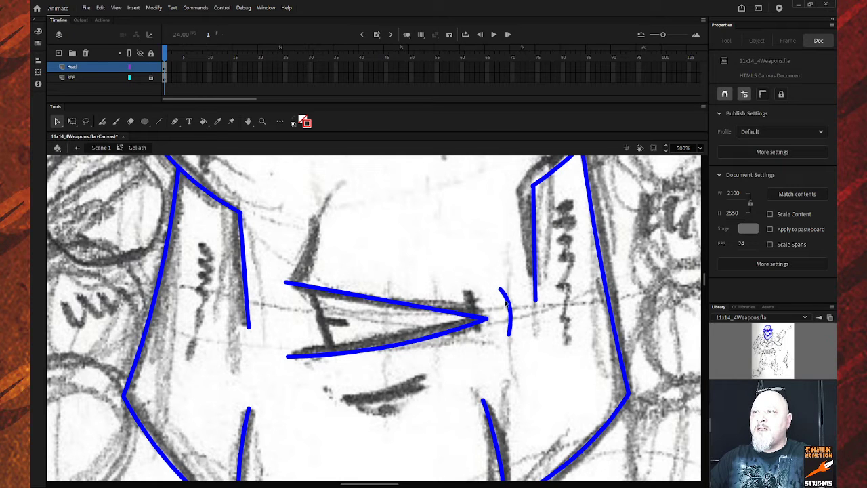
{"action": "mouse_move", "coordinate": [509, 334]}
{"action": "left_mouse_down"}
{"action": "mouse_move", "coordinate": [498, 317]}
{"action": "mouse_move", "coordinate": [491, 322]}
{"action": "left_mouse_up"}
{"action": "left_click", "coordinate": [511, 310]}
{"action": "left_click", "coordinate": [383, 271]}
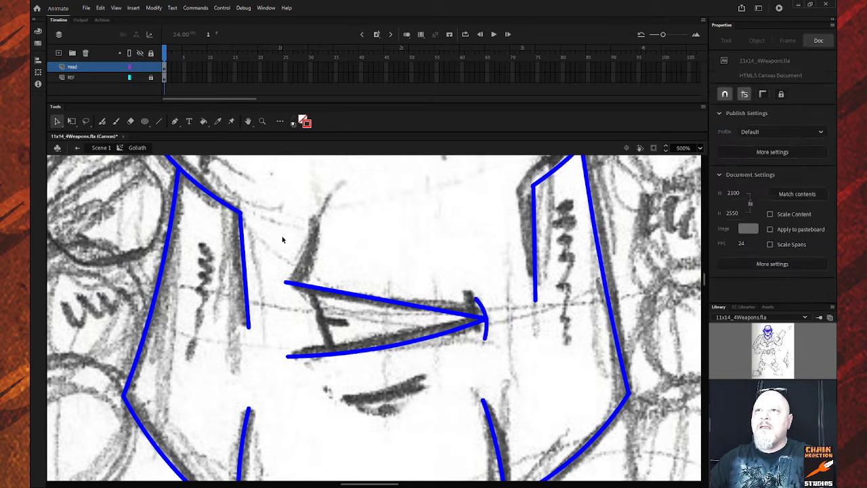
Add a curved line down to the left tip and a curved lower lip below the mouth.
{"action": "key", "text": "n"}
{"action": "mouse_move", "coordinate": [315, 216]}
{"action": "left_mouse_down"}
{"action": "mouse_move", "coordinate": [298, 277]}
{"action": "mouse_move", "coordinate": [287, 281]}
{"action": "left_mouse_up"}
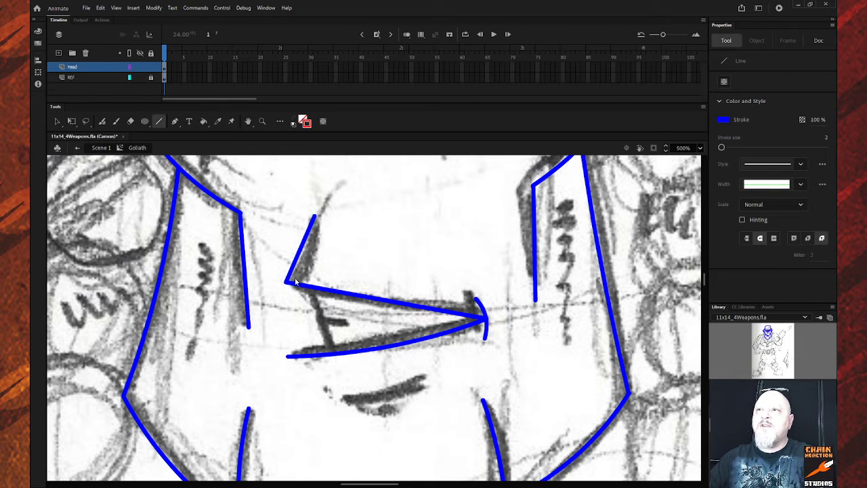
{"action": "key", "text": "v"}
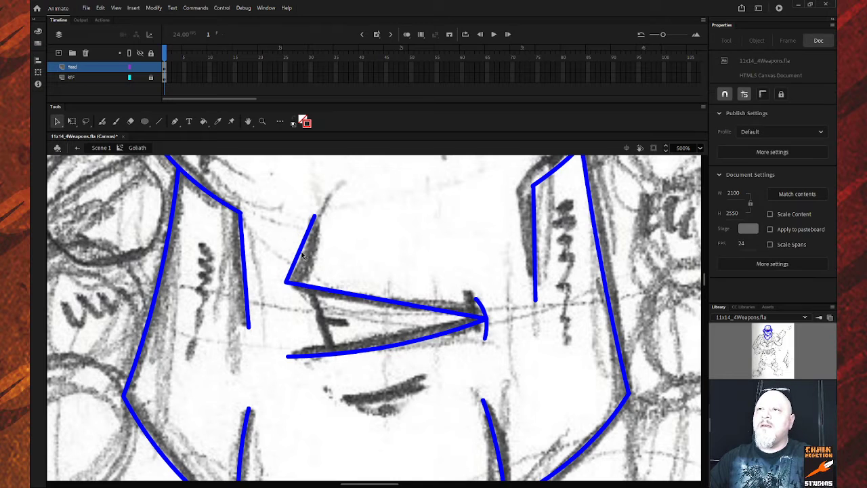
{"action": "left_click_drag", "start_coordinate": [301, 255], "coordinate": [307, 259]}
{"action": "key", "text": "n"}
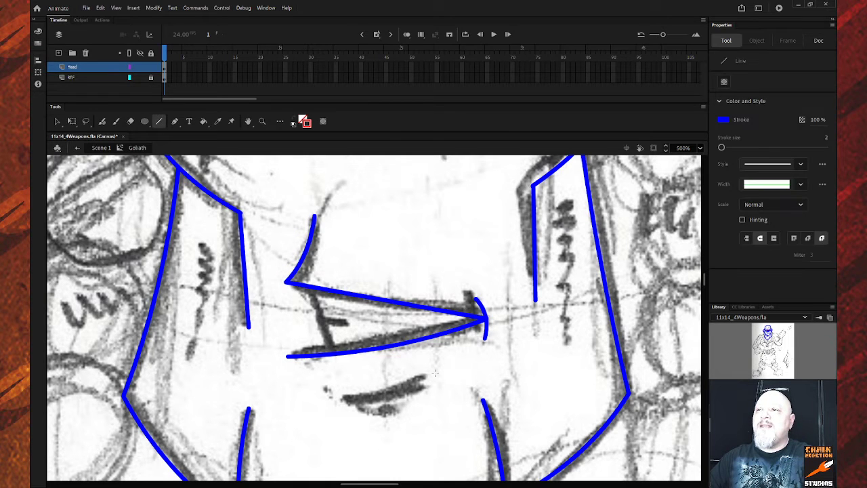
{"action": "left_click_drag", "start_coordinate": [436, 372], "coordinate": [326, 396]}
{"action": "key", "text": "v"}
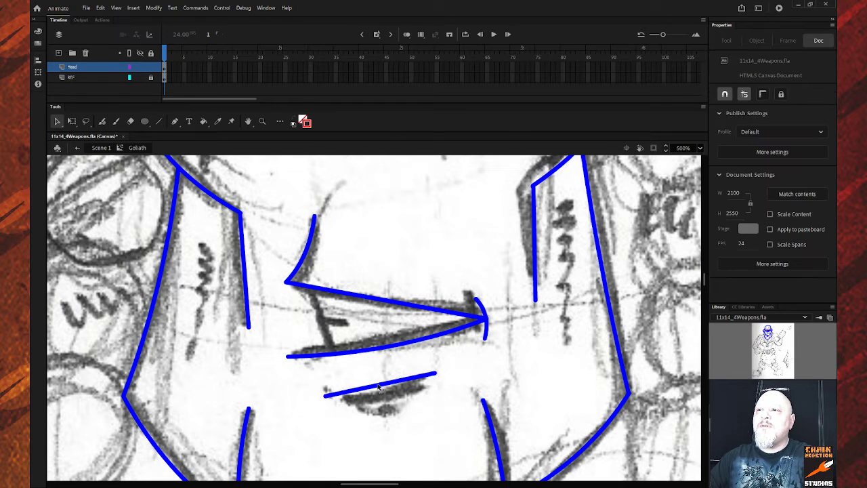
{"action": "left_click_drag", "start_coordinate": [378, 384], "coordinate": [381, 391]}
Draw the small bracket shape inside the mouth from short vertical, angled and horizontal lines.
{"action": "key", "text": "n"}
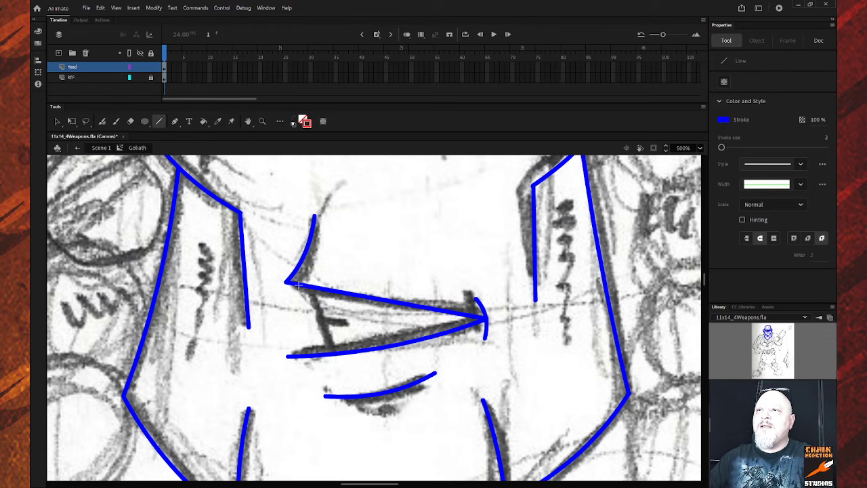
{"action": "left_click_drag", "start_coordinate": [297, 284], "coordinate": [298, 325]}
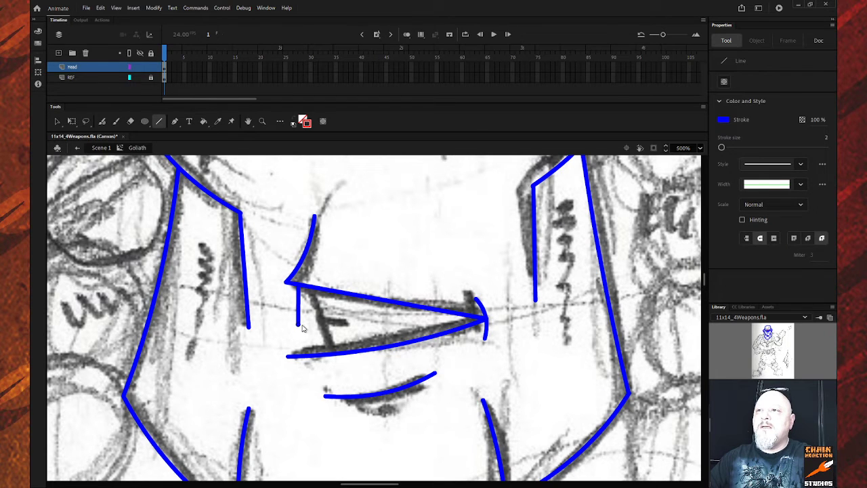
{"action": "left_click_drag", "start_coordinate": [301, 325], "coordinate": [314, 354]}
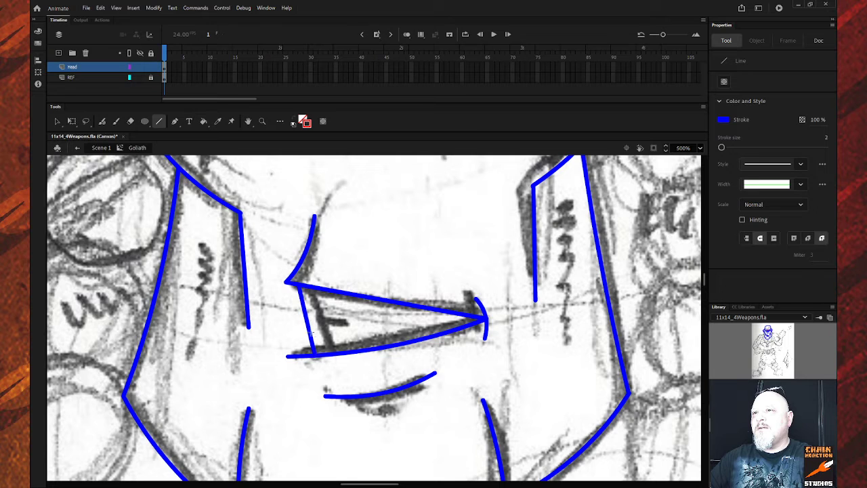
{"action": "mouse_move", "coordinate": [306, 321]}
{"action": "left_mouse_down"}
{"action": "mouse_move", "coordinate": [346, 321]}
{"action": "mouse_move", "coordinate": [323, 335]}
{"action": "left_mouse_up"}
{"action": "key", "text": "v"}
{"action": "left_click", "coordinate": [313, 334]}
{"action": "left_click", "coordinate": [319, 316]}
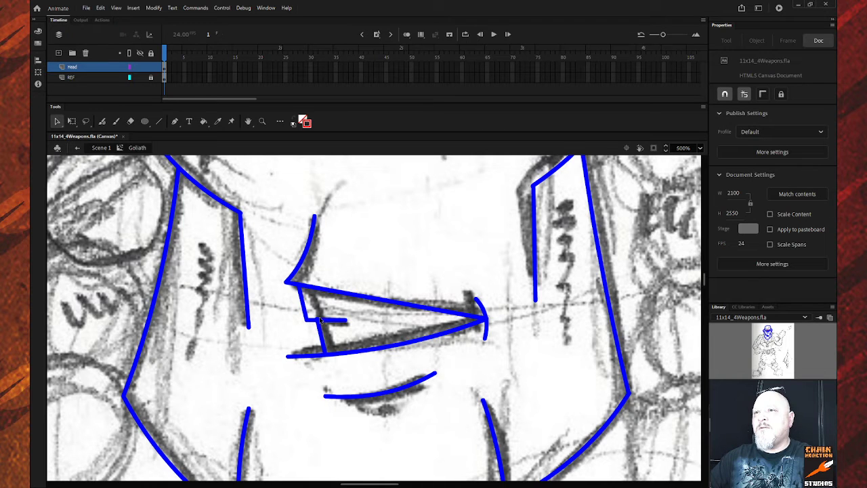
{"action": "left_click", "coordinate": [317, 318]}
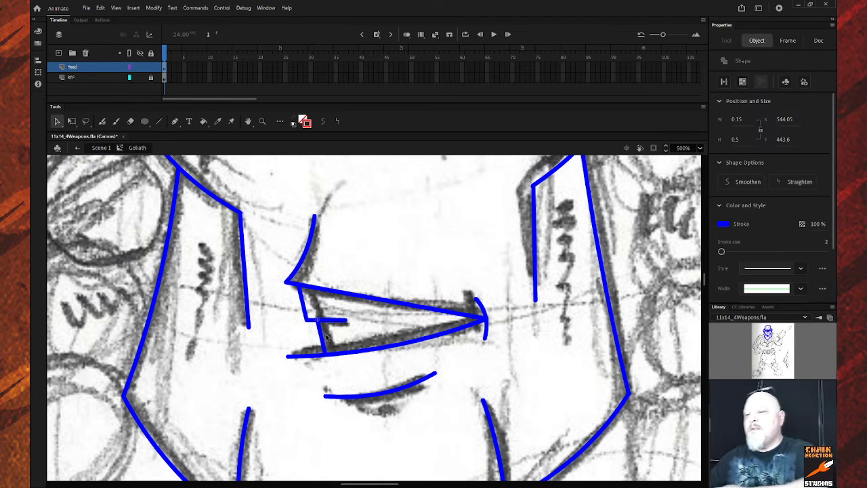
{"action": "left_click", "coordinate": [386, 361]}
Zoom out to review the whole figure, then zoom back in on the head and upper body.
{"action": "key", "text": "z"}
{"action": "left_click", "coordinate": [393, 374], "text": "alt"}
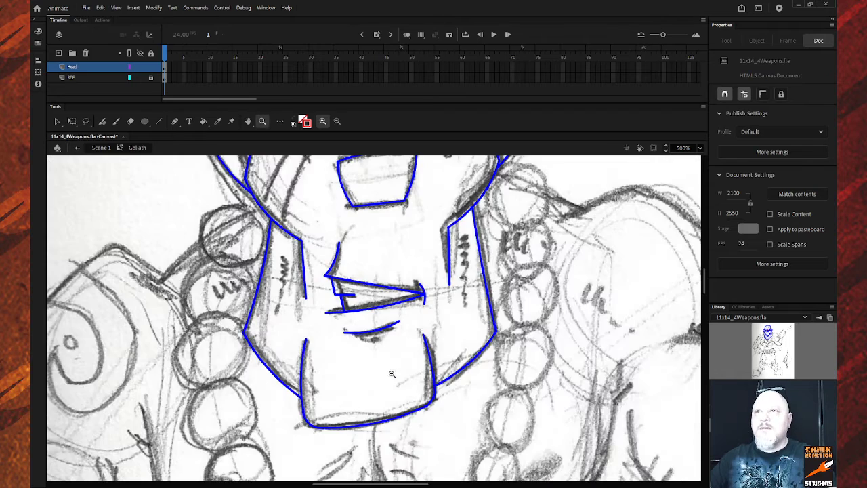
{"action": "left_click", "coordinate": [418, 344], "text": "alt"}
{"action": "scroll", "coordinate": [417, 326], "scroll_direction": "up", "scroll_amount": 3}
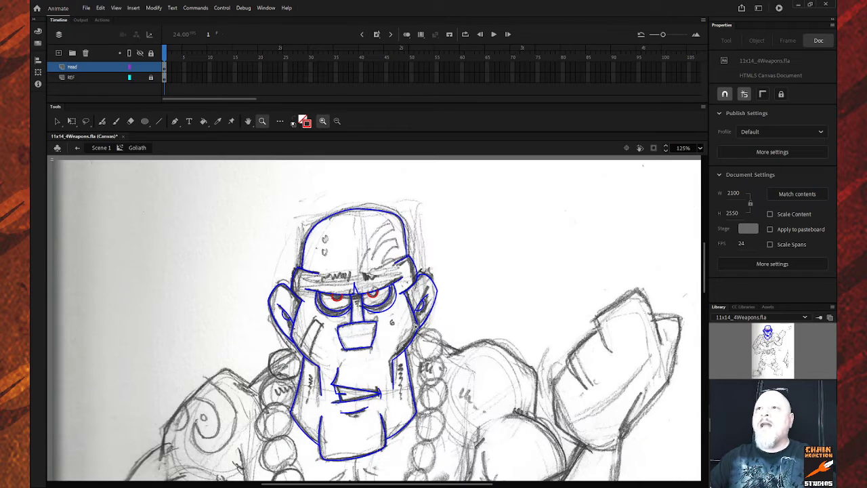
{"action": "scroll", "coordinate": [421, 317], "scroll_direction": "down", "scroll_amount": 3}
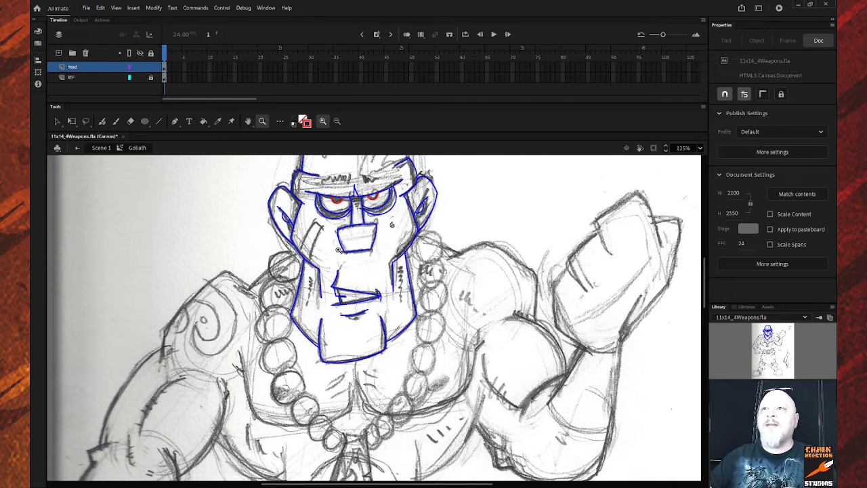
{"action": "scroll", "coordinate": [359, 278], "scroll_direction": "up", "scroll_amount": 3}
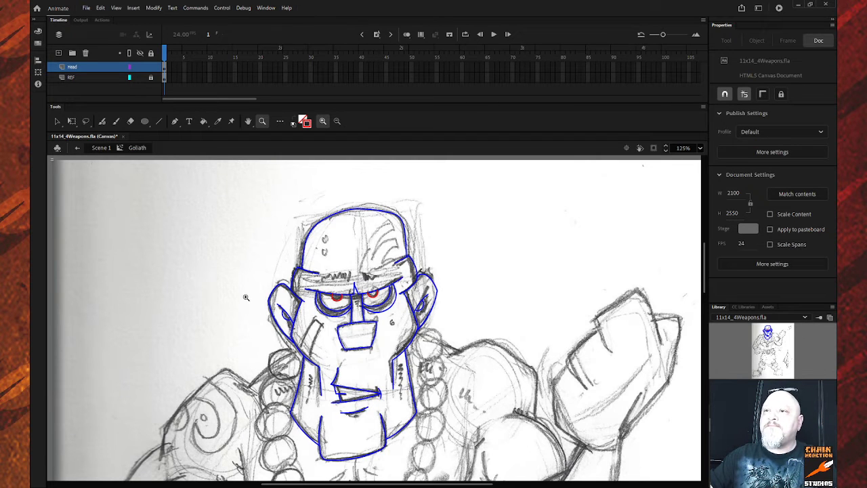
{"action": "scroll", "coordinate": [267, 295], "scroll_direction": "down", "scroll_amount": 3}
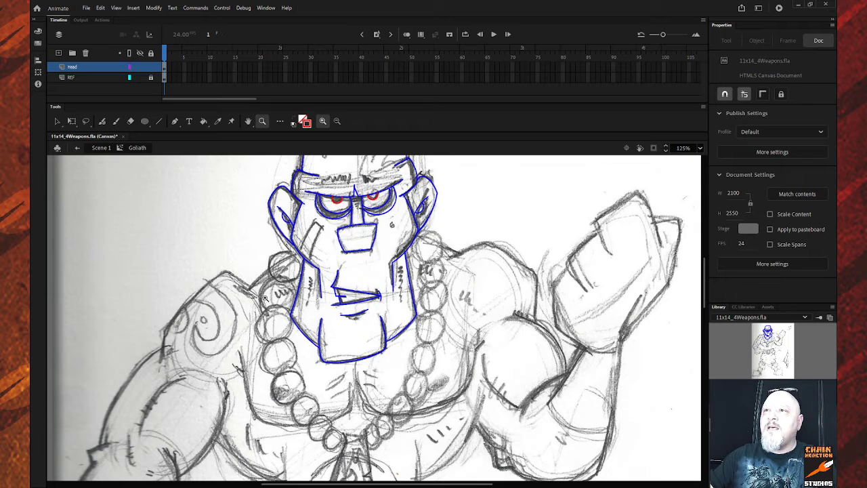
{"action": "scroll", "coordinate": [264, 298], "scroll_direction": "up", "scroll_amount": 3}
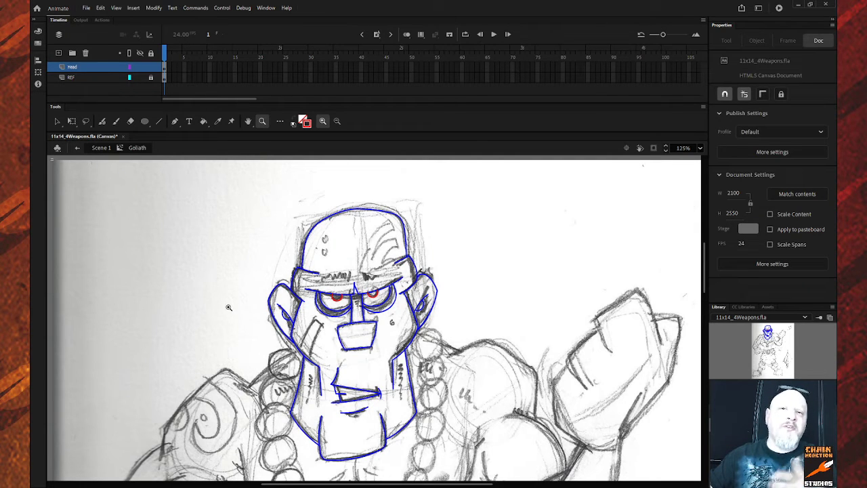
{"action": "scroll", "coordinate": [336, 303], "scroll_direction": "down", "scroll_amount": 3}
{"action": "scroll", "coordinate": [337, 304], "scroll_direction": "up", "scroll_amount": 3}
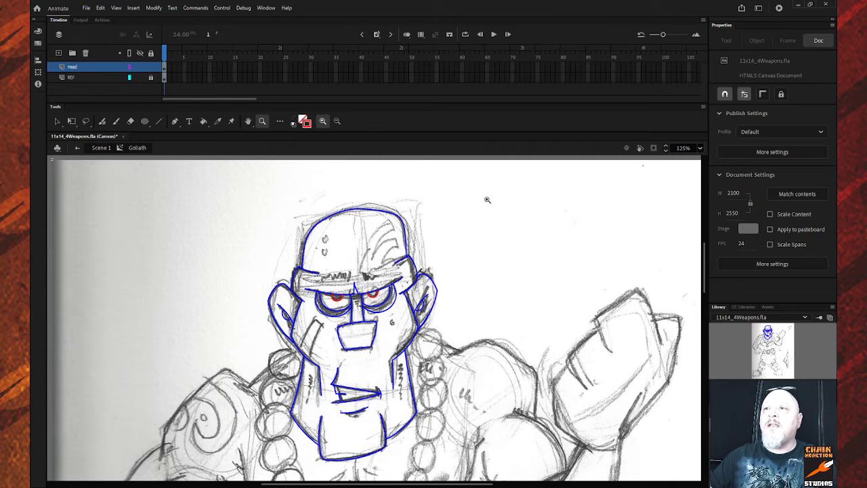
{"action": "scroll", "coordinate": [467, 215], "scroll_direction": "down", "scroll_amount": 3}
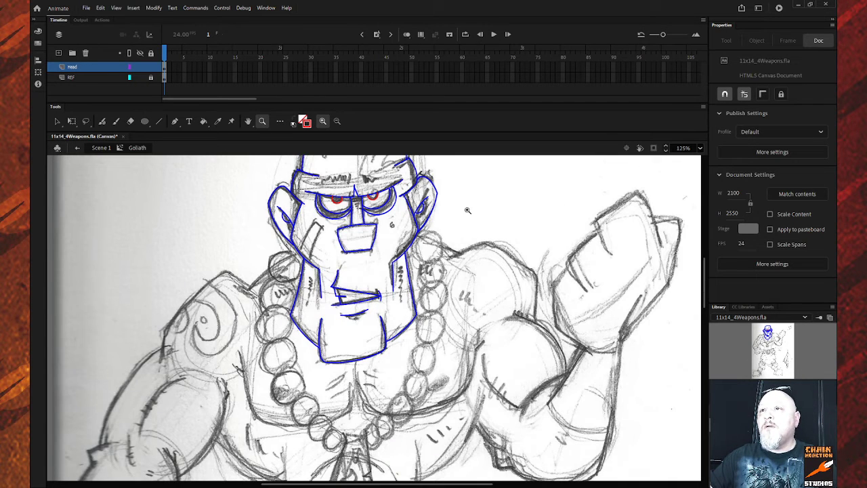
{"action": "left_click", "coordinate": [356, 265], "text": "alt"}
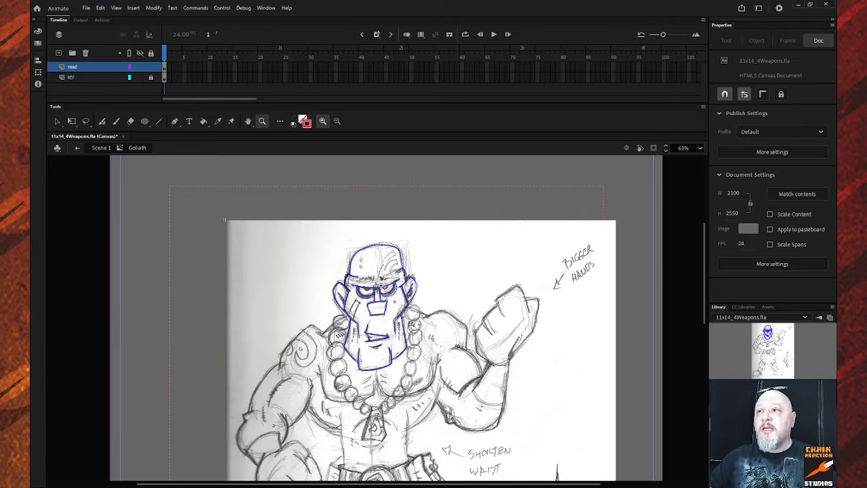
{"action": "scroll", "coordinate": [382, 285], "scroll_direction": "down", "scroll_amount": 3}
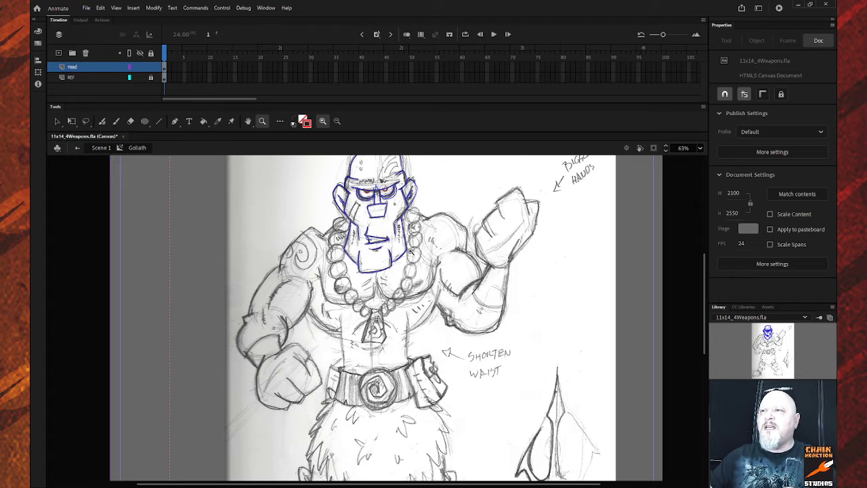
{"action": "mouse_move", "coordinate": [227, 184]}
{"action": "left_mouse_down"}
{"action": "mouse_move", "coordinate": [485, 345]}
{"action": "mouse_move", "coordinate": [518, 377]}
{"action": "left_mouse_up"}
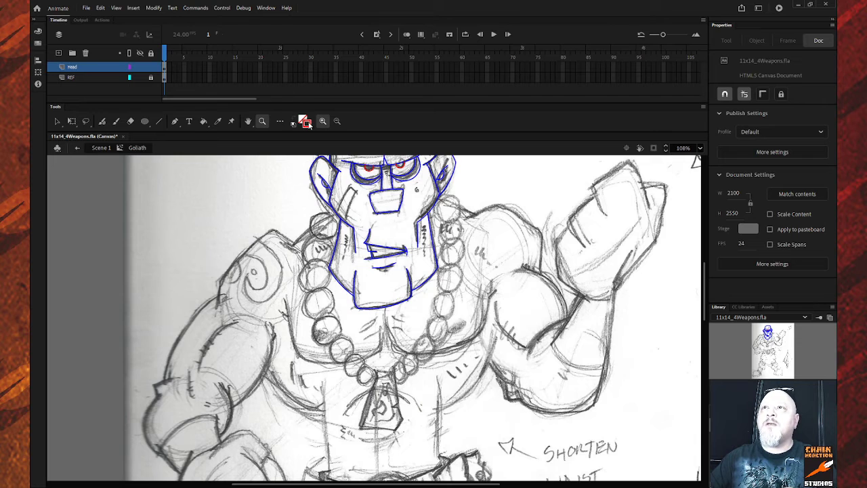
Recolour every Head layer stroke blue, including the red pupils, then deselect.
{"action": "left_click", "coordinate": [98, 67]}
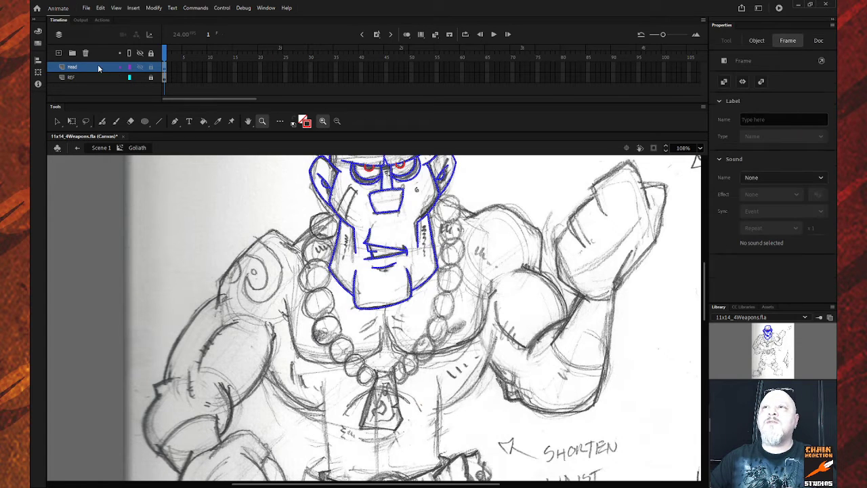
{"action": "left_click", "coordinate": [309, 123]}
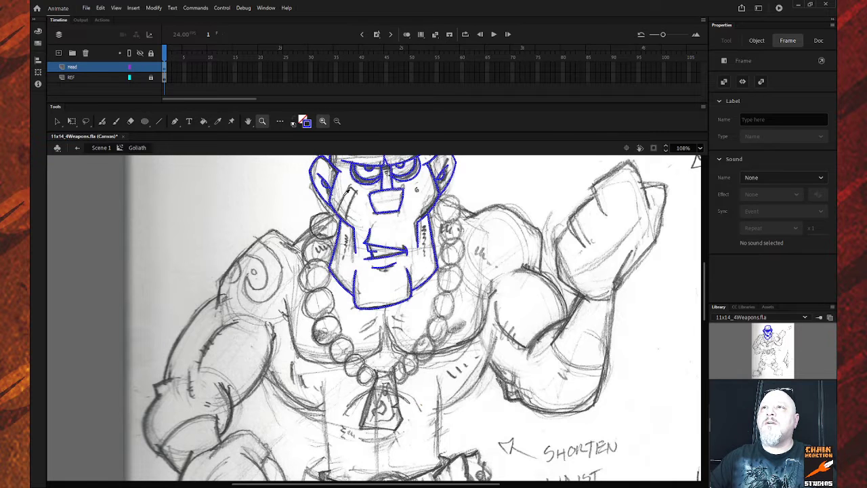
{"action": "left_click", "coordinate": [278, 201]}
{"action": "left_click", "coordinate": [225, 203]}
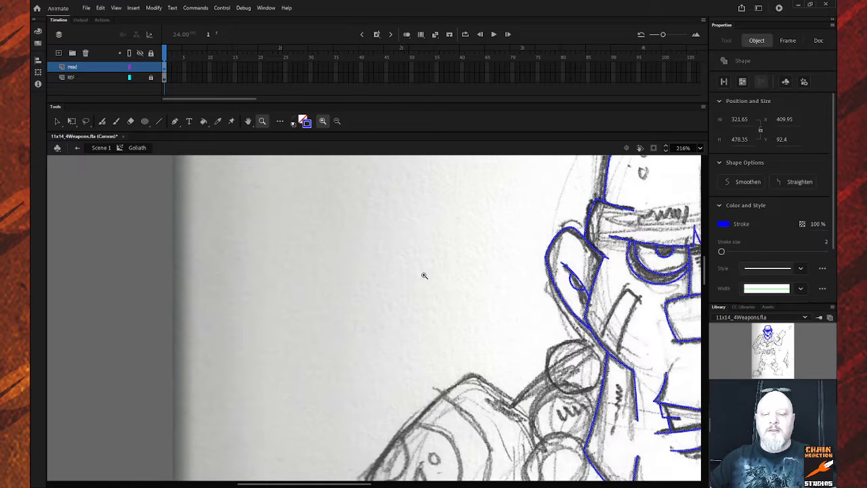
{"action": "left_click", "coordinate": [478, 297], "text": "alt"}
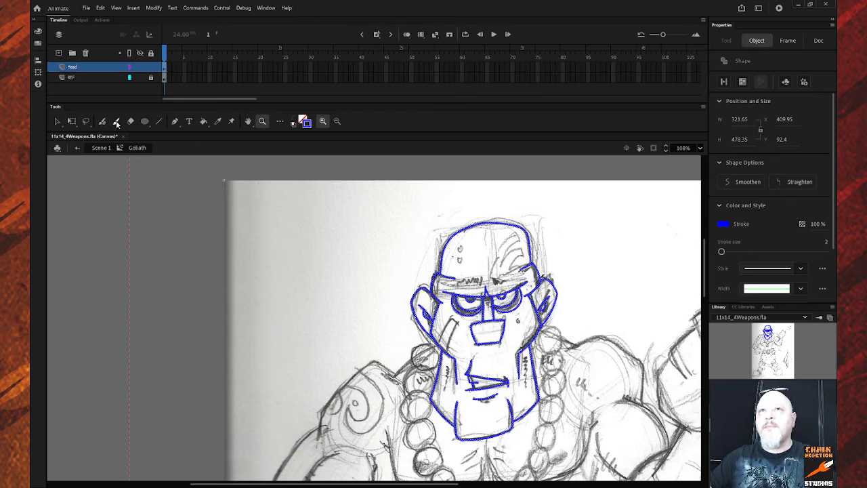
{"action": "left_click", "coordinate": [57, 122]}
{"action": "left_click", "coordinate": [285, 259]}
{"action": "scroll", "coordinate": [474, 291], "scroll_direction": "down", "scroll_amount": 2}
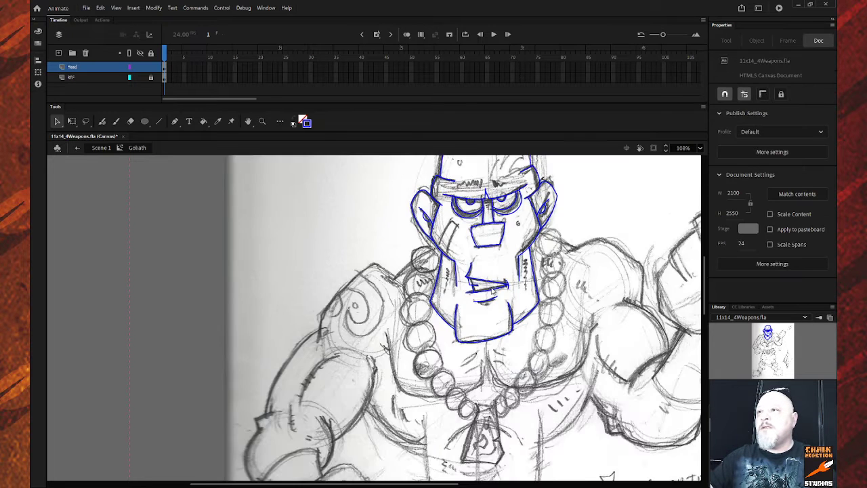
{"action": "scroll", "coordinate": [490, 288], "scroll_direction": "up", "scroll_amount": 2}
{"action": "scroll", "coordinate": [492, 289], "scroll_direction": "down", "scroll_amount": 3}
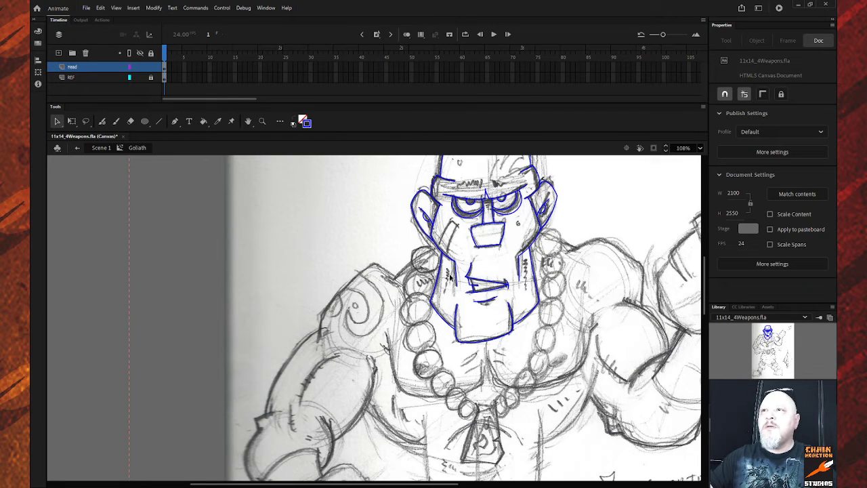
{"action": "left_click", "coordinate": [99, 76]}
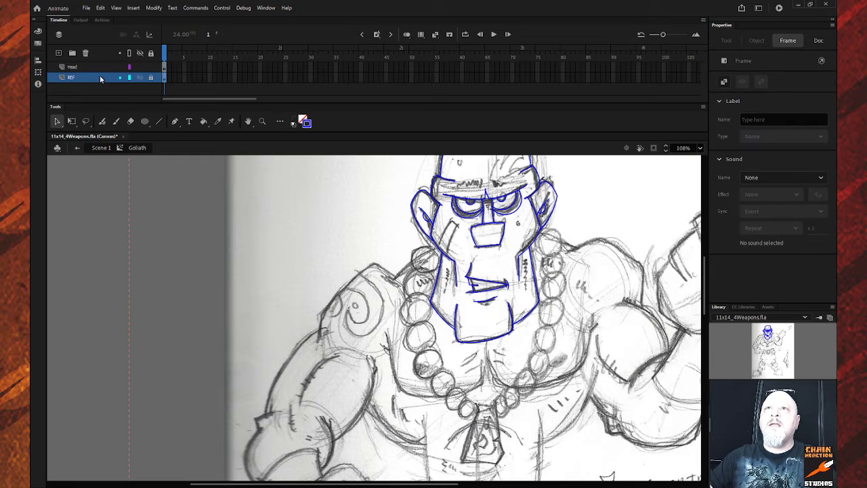
Add a new layer named 'Body' above REF and scroll to the torso.
{"action": "key", "text": "ctrl+shift+n"}
{"action": "double_click", "coordinate": [84, 78]}
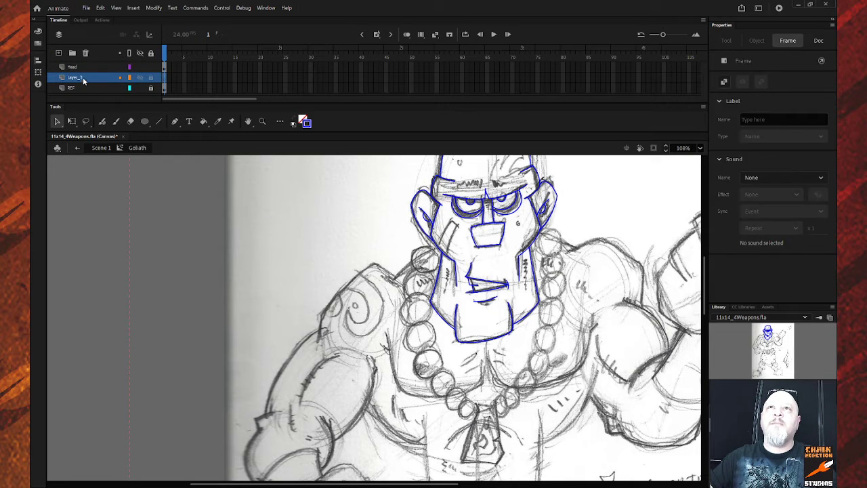
{"action": "type", "text": "B"}
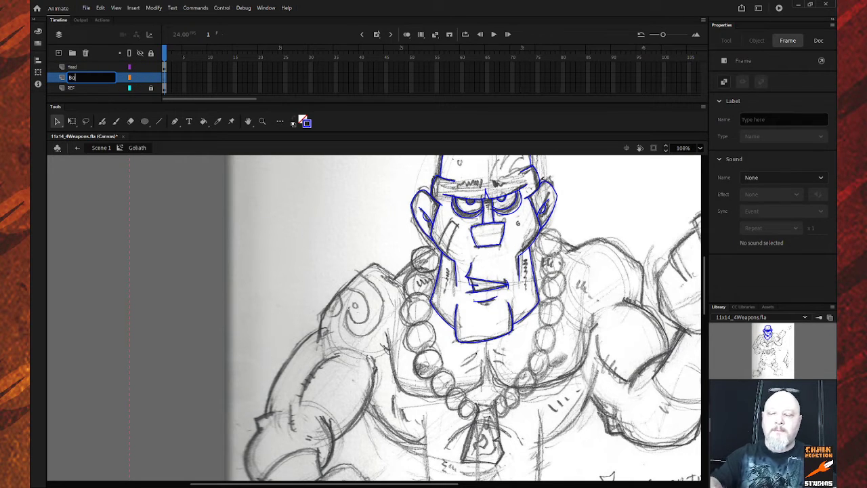
{"action": "type", "text": "ody"}
{"action": "key", "text": "Return"}
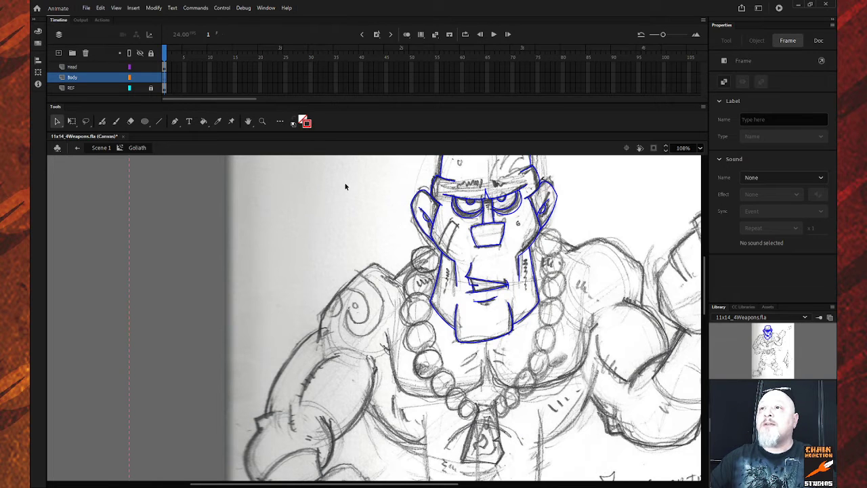
{"action": "scroll", "coordinate": [435, 265], "scroll_direction": "down", "scroll_amount": 3}
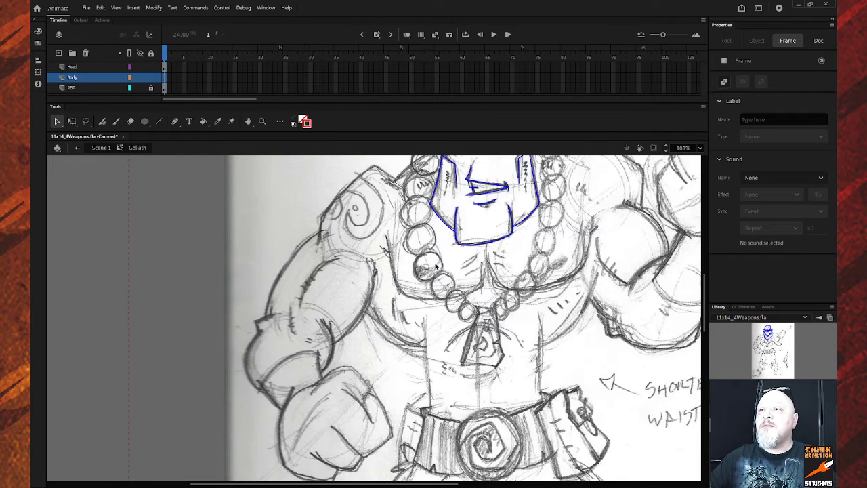
{"action": "scroll", "coordinate": [436, 266], "scroll_direction": "up", "scroll_amount": 3}
{"action": "scroll", "coordinate": [437, 267], "scroll_direction": "down", "scroll_amount": 3}
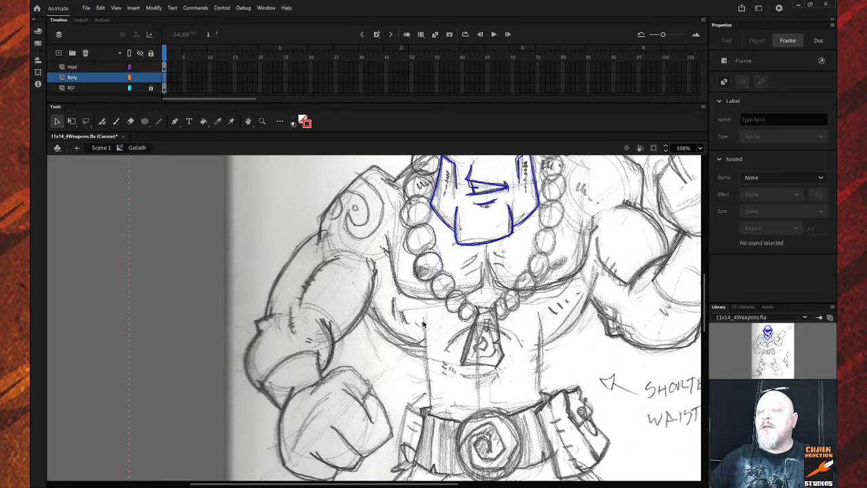
Draw red lines down both sides of the torso and shorten them to sit above the belt.
{"action": "key", "text": "n"}
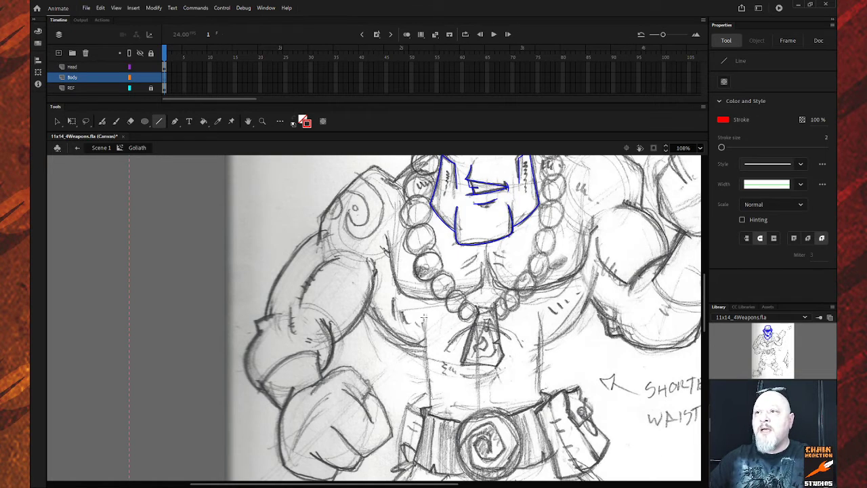
{"action": "left_click_drag", "start_coordinate": [423, 317], "coordinate": [431, 410]}
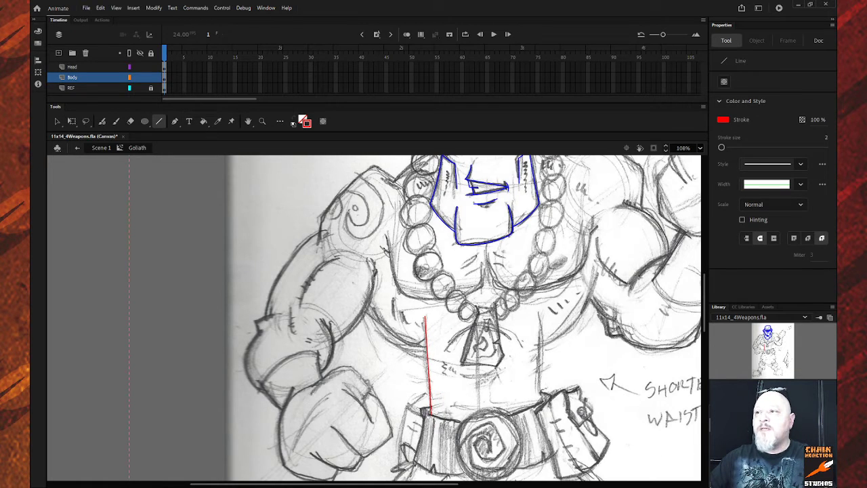
{"action": "left_click_drag", "start_coordinate": [539, 315], "coordinate": [539, 404]}
{"action": "scroll", "coordinate": [544, 386], "scroll_direction": "down", "scroll_amount": 3}
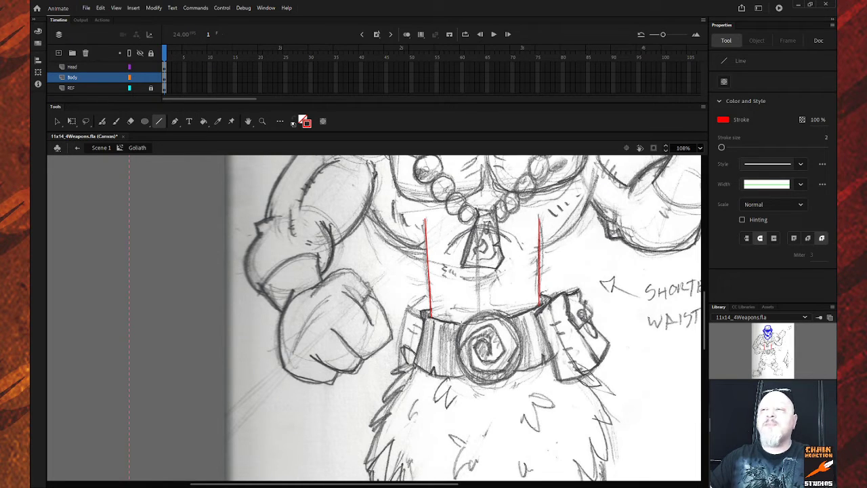
{"action": "key", "text": "v"}
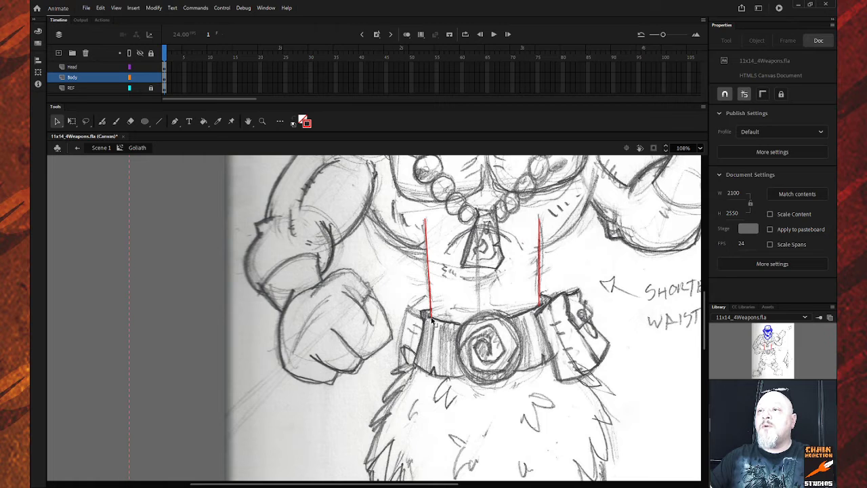
{"action": "left_click_drag", "start_coordinate": [430, 317], "coordinate": [432, 299]}
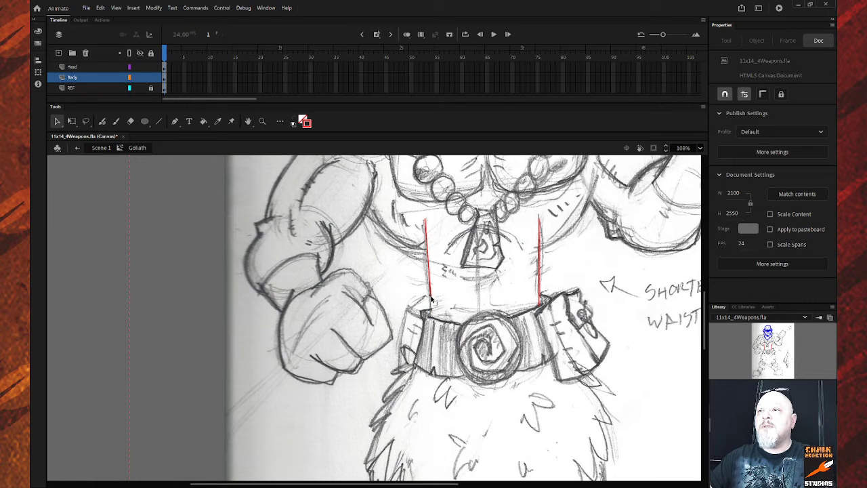
{"action": "left_click_drag", "start_coordinate": [540, 308], "coordinate": [540, 285]}
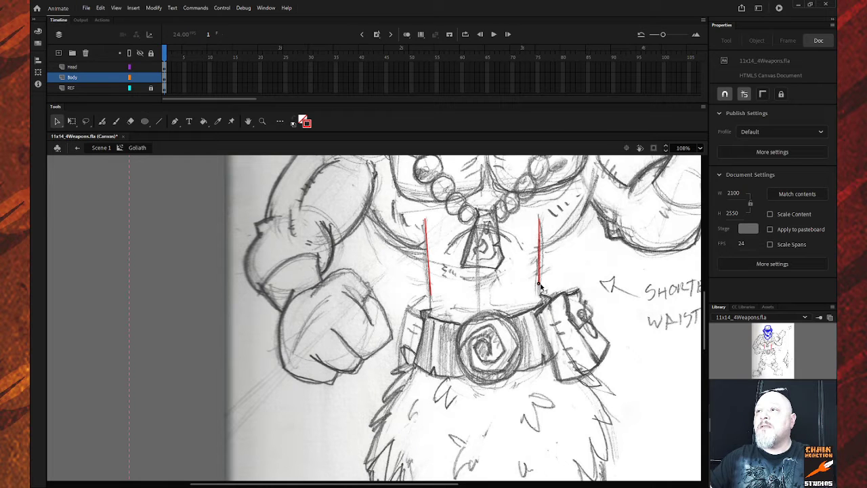
{"action": "scroll", "coordinate": [539, 286], "scroll_direction": "down", "scroll_amount": 5}
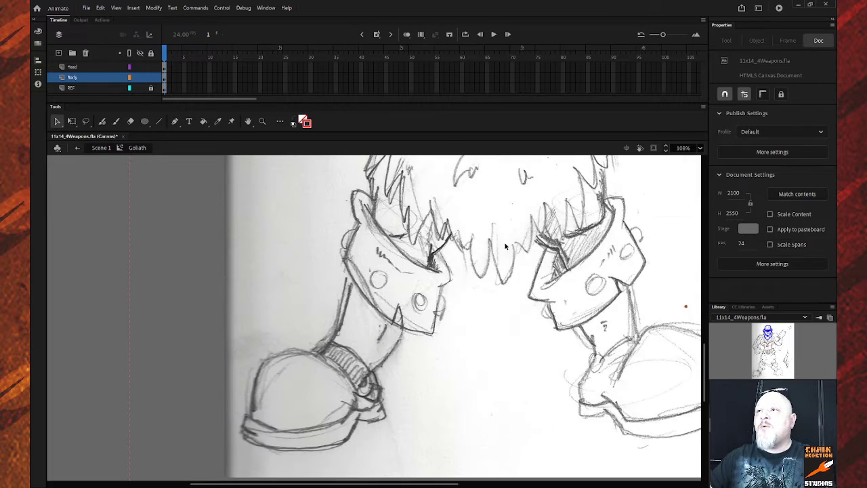
{"action": "scroll", "coordinate": [505, 247], "scroll_direction": "up", "scroll_amount": 6}
{"action": "scroll", "coordinate": [498, 251], "scroll_direction": "down", "scroll_amount": 6}
{"action": "scroll", "coordinate": [495, 256], "scroll_direction": "up", "scroll_amount": 2}
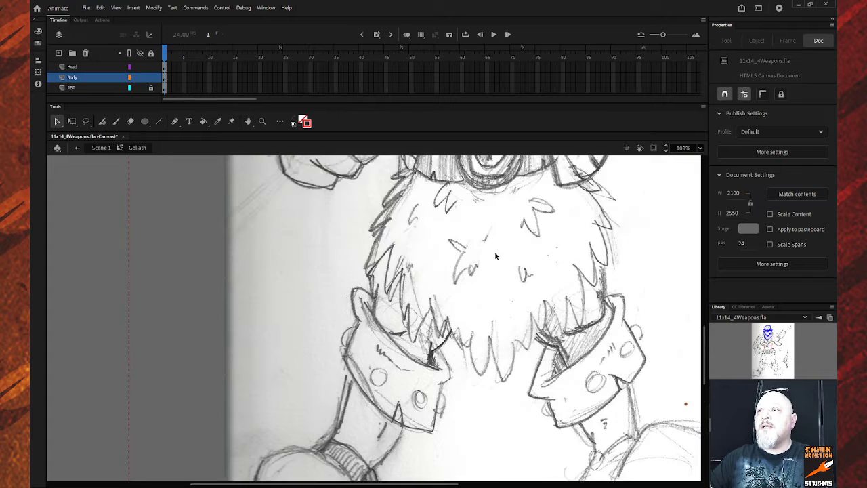
{"action": "scroll", "coordinate": [496, 257], "scroll_direction": "up", "scroll_amount": 4}
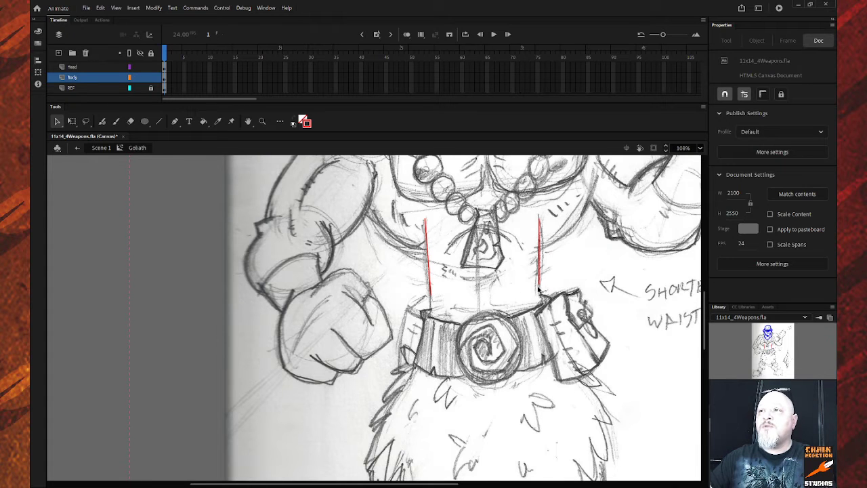
{"action": "scroll", "coordinate": [540, 286], "scroll_direction": "up", "scroll_amount": 2}
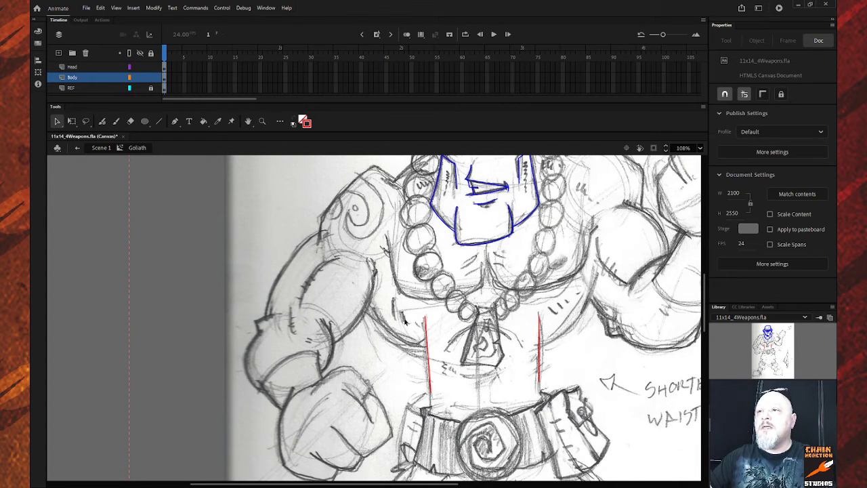
Add red lines beneath the left and right pecs.
{"action": "key", "text": "n"}
{"action": "left_click_drag", "start_coordinate": [369, 311], "coordinate": [397, 346]}
{"action": "key", "text": "v"}
{"action": "key", "text": "n"}
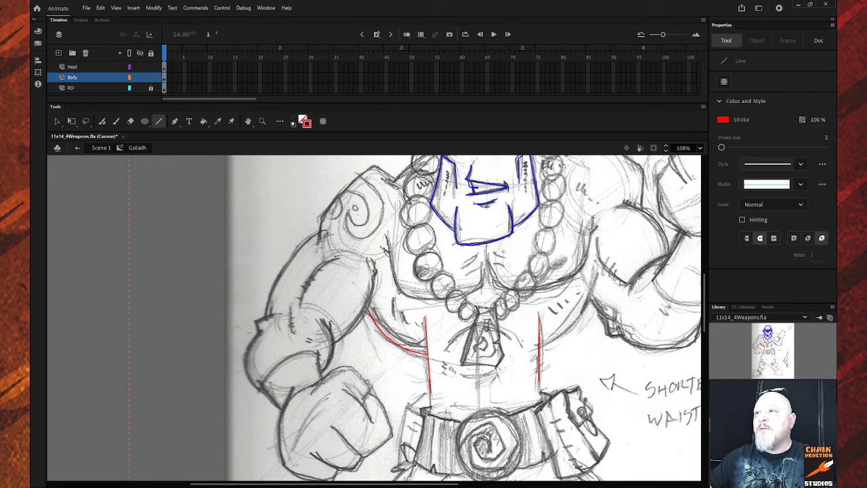
{"action": "mouse_move", "coordinate": [591, 296]}
{"action": "left_mouse_down"}
{"action": "mouse_move", "coordinate": [569, 342]}
{"action": "mouse_move", "coordinate": [540, 349]}
{"action": "mouse_move", "coordinate": [566, 337]}
{"action": "left_mouse_up"}
{"action": "key", "text": "v"}
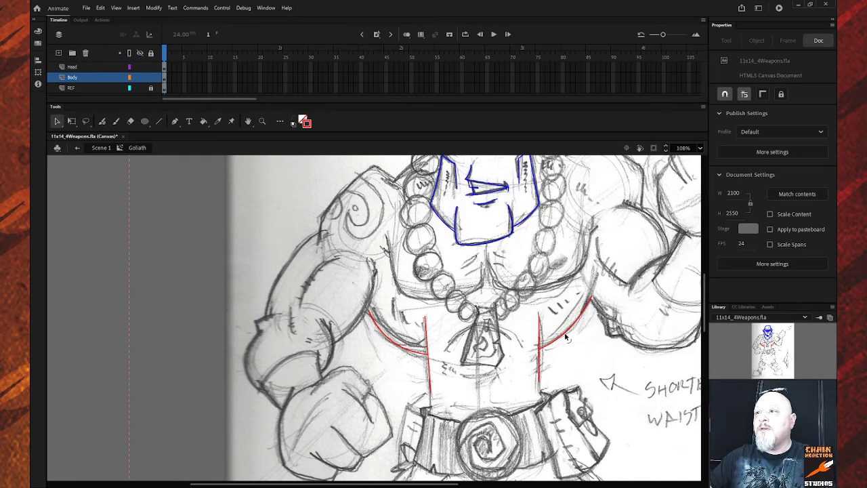
{"action": "scroll", "coordinate": [573, 344], "scroll_direction": "up", "scroll_amount": 3}
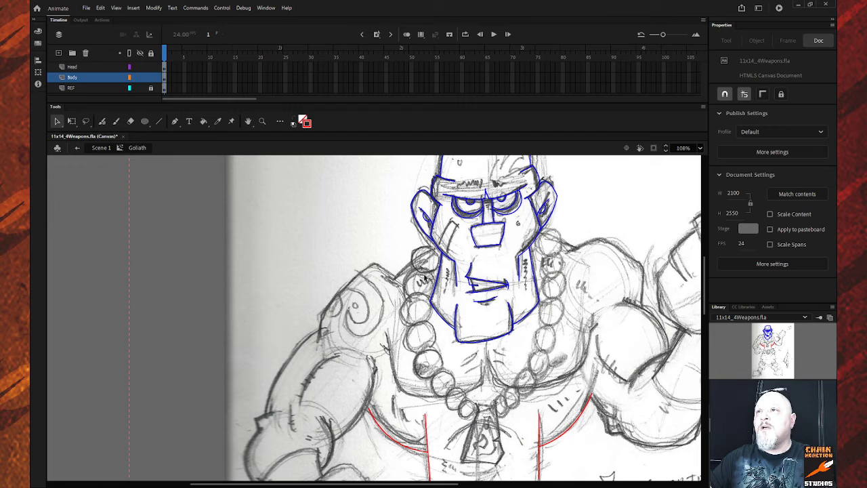
Draw a red line across the chest, bend it into an upward arc, and pull its left end over the shoulder.
{"action": "key", "text": "n"}
{"action": "left_click_drag", "start_coordinate": [395, 277], "coordinate": [576, 250]}
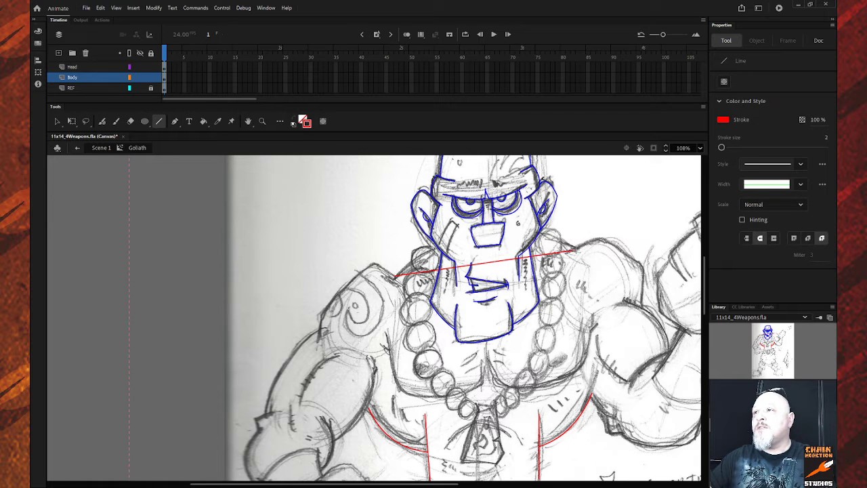
{"action": "key", "text": "v"}
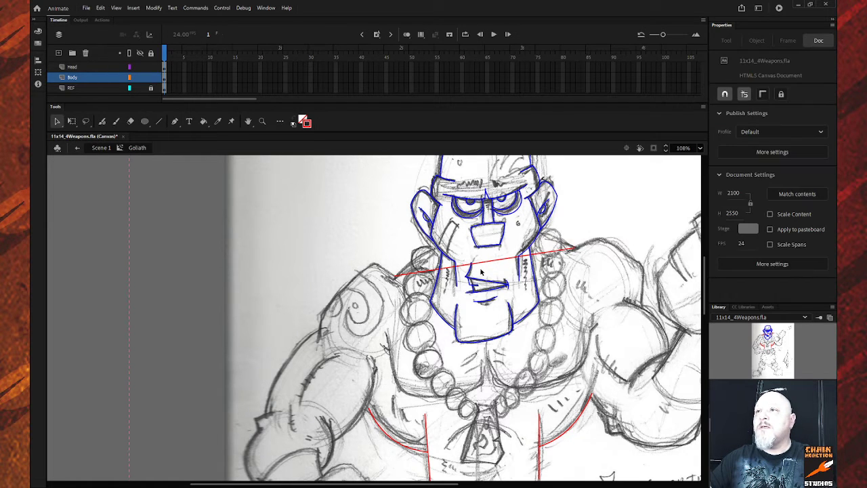
{"action": "left_click_drag", "start_coordinate": [481, 265], "coordinate": [473, 235]}
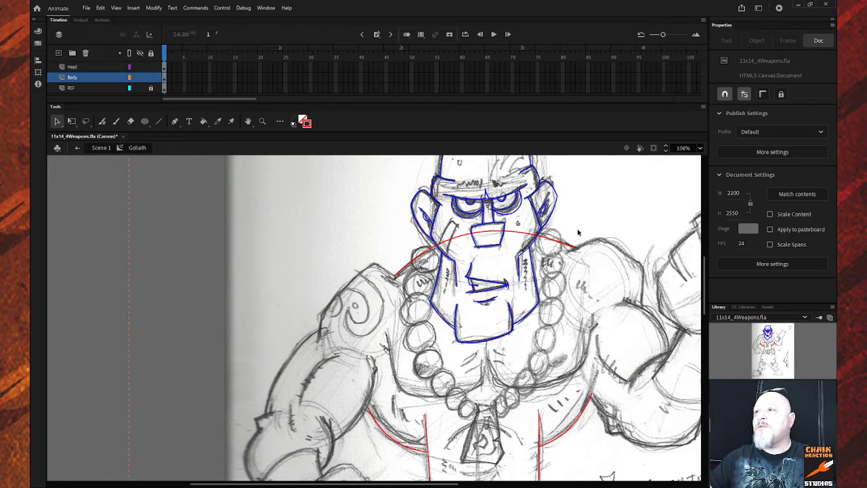
{"action": "left_click_drag", "start_coordinate": [574, 249], "coordinate": [568, 251]}
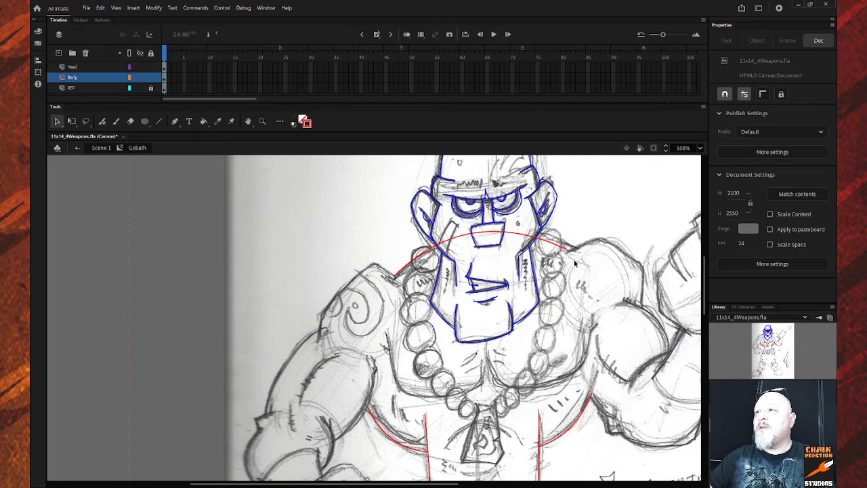
{"action": "left_click", "coordinate": [393, 273]}
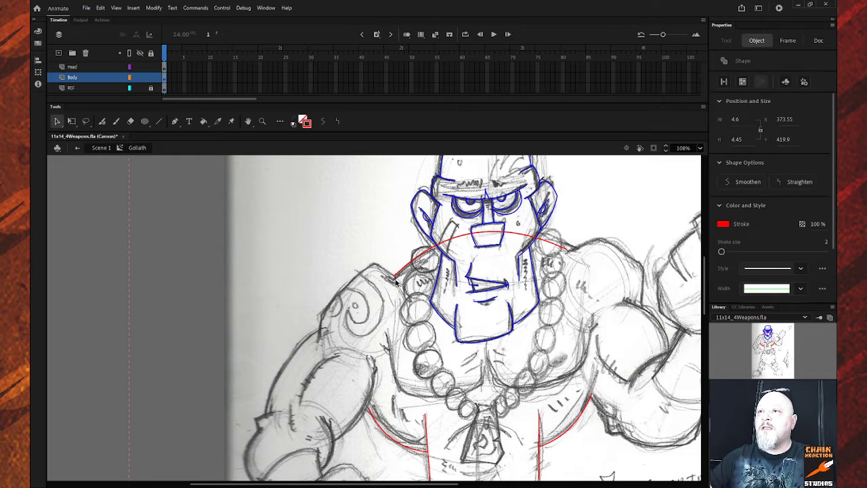
{"action": "left_click", "coordinate": [387, 298]}
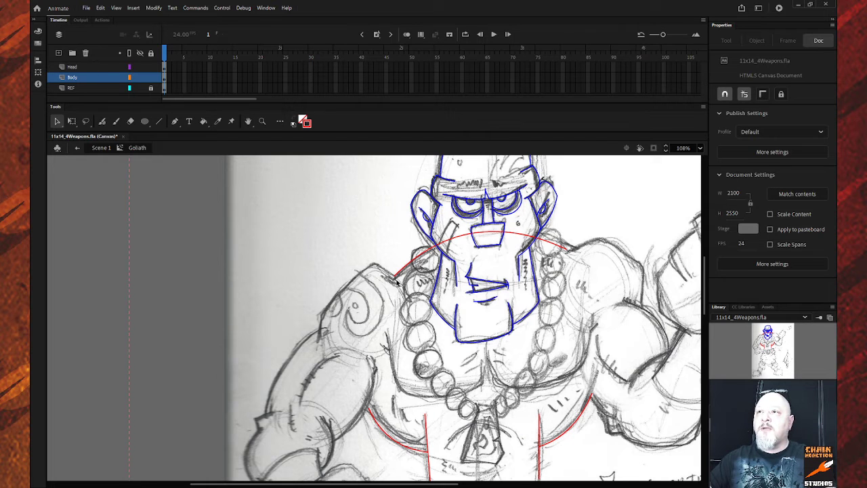
{"action": "left_click_drag", "start_coordinate": [397, 279], "coordinate": [393, 274]}
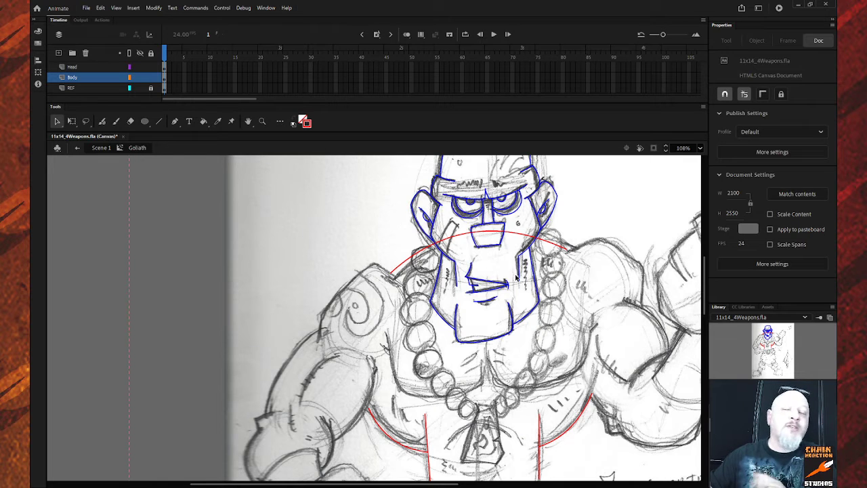
{"action": "scroll", "coordinate": [397, 355], "scroll_direction": "down", "scroll_amount": 5}
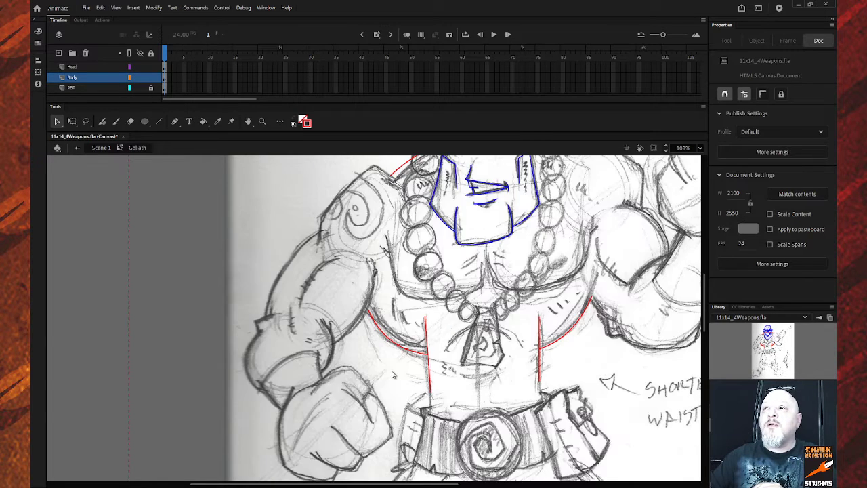
{"action": "scroll", "coordinate": [395, 374], "scroll_direction": "up", "scroll_amount": 5}
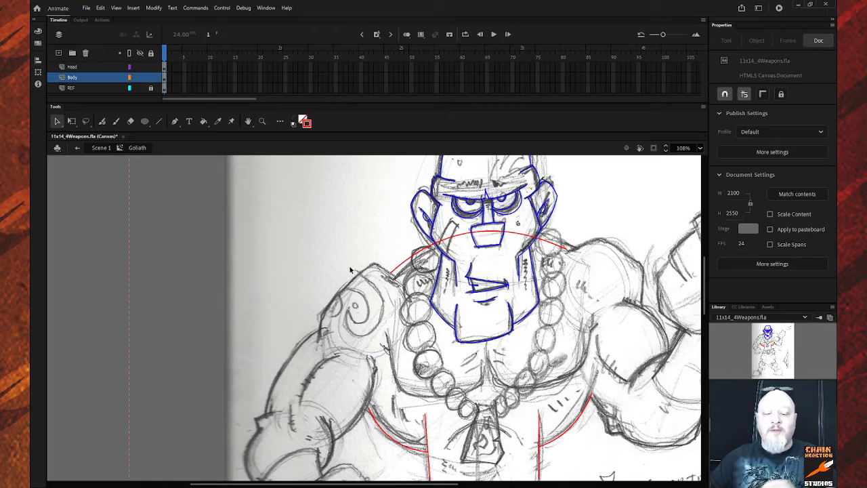
Zoom in and draw a curved red line along the fist's left edge.
{"action": "key", "text": "z"}
{"action": "left_click_drag", "start_coordinate": [235, 223], "coordinate": [499, 449]}
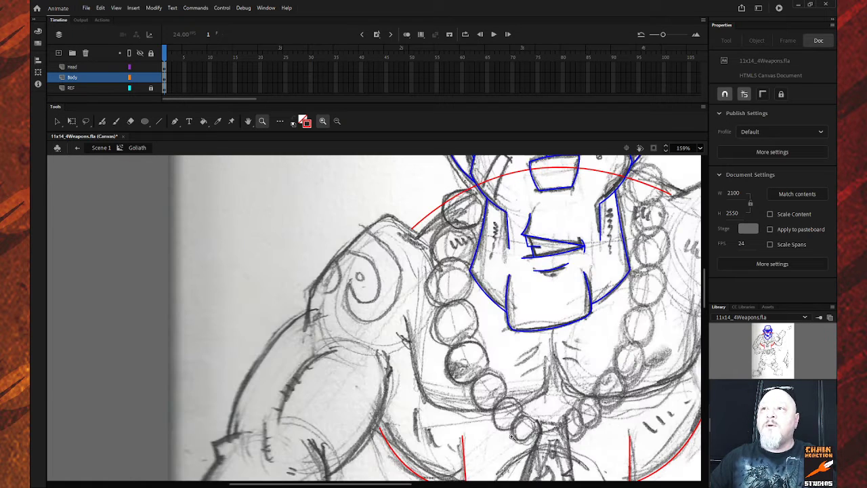
{"action": "left_click", "coordinate": [159, 122]}
{"action": "scroll", "coordinate": [395, 381], "scroll_direction": "down", "scroll_amount": 3}
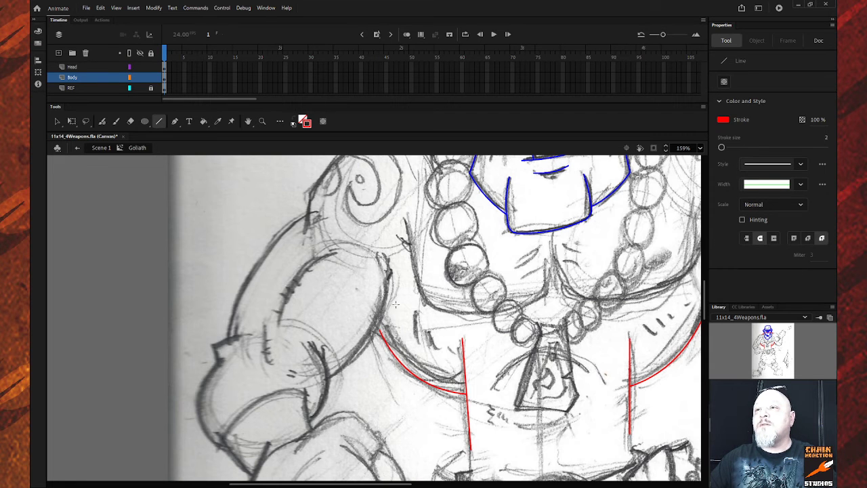
{"action": "scroll", "coordinate": [327, 309], "scroll_direction": "down", "scroll_amount": 6}
{"action": "scroll", "coordinate": [325, 306], "scroll_direction": "up", "scroll_amount": 2}
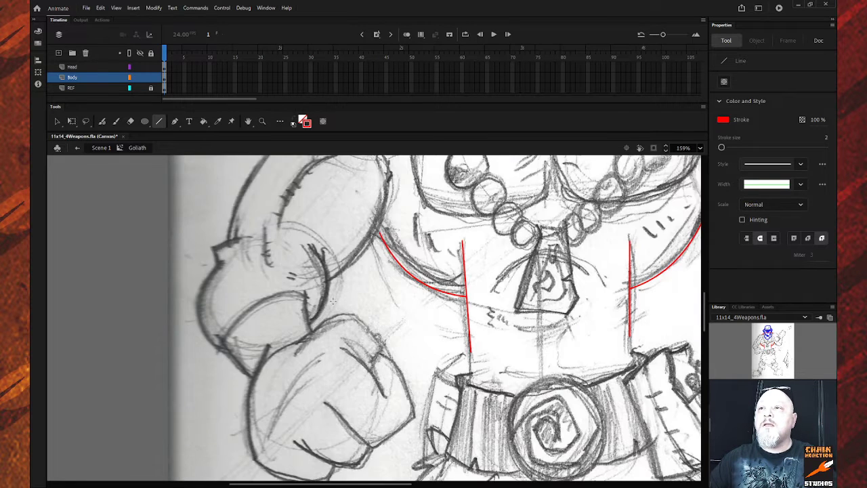
{"action": "scroll", "coordinate": [318, 304], "scroll_direction": "down", "scroll_amount": 2}
{"action": "mouse_move", "coordinate": [267, 248]}
{"action": "left_mouse_down"}
{"action": "mouse_move", "coordinate": [248, 330]}
{"action": "mouse_move", "coordinate": [257, 356]}
{"action": "left_mouse_up"}
{"action": "key", "text": "v"}
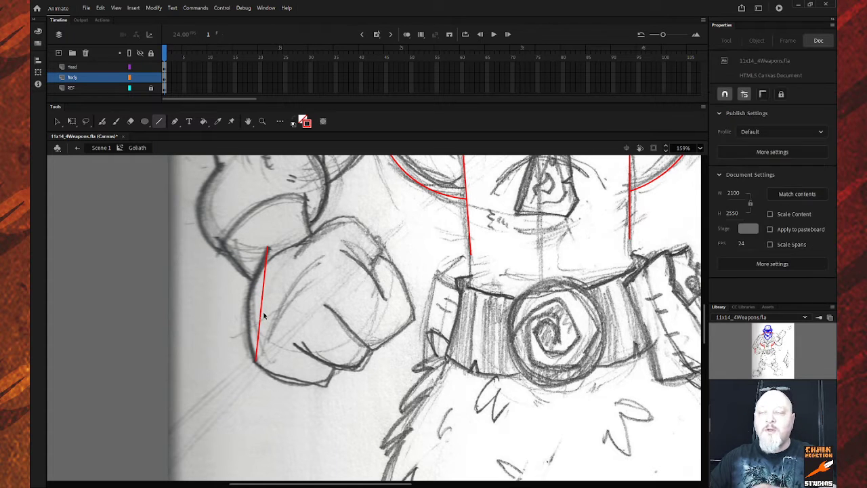
{"action": "left_click_drag", "start_coordinate": [262, 306], "coordinate": [248, 310]}
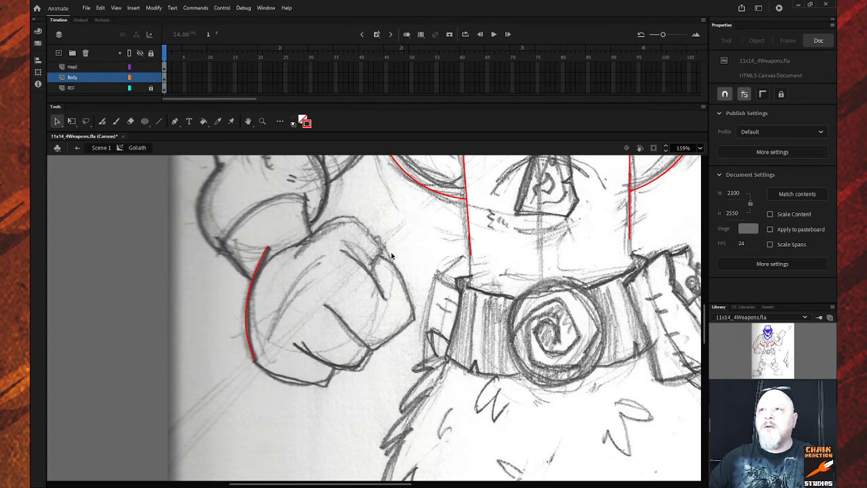
Draw a red line across the top of the fist and bend it into a curve.
{"action": "key", "text": "n"}
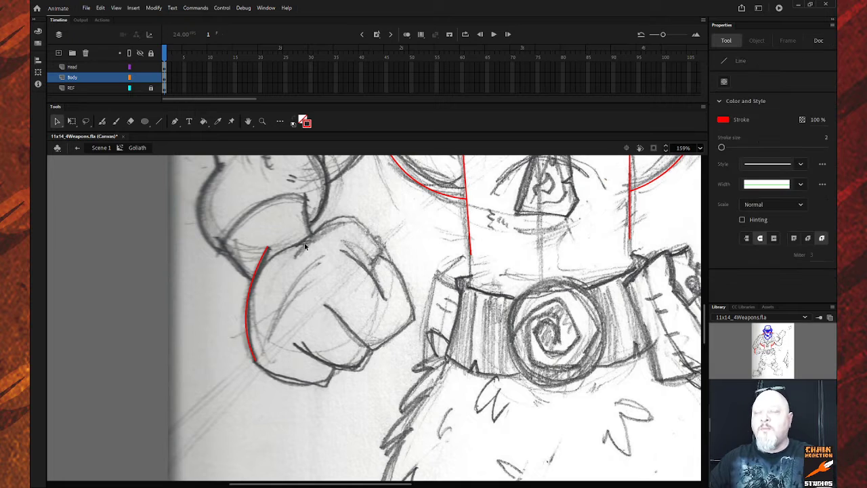
{"action": "mouse_move", "coordinate": [297, 246]}
{"action": "left_mouse_down"}
{"action": "mouse_move", "coordinate": [325, 224]}
{"action": "mouse_move", "coordinate": [370, 230]}
{"action": "mouse_move", "coordinate": [378, 249]}
{"action": "left_mouse_up"}
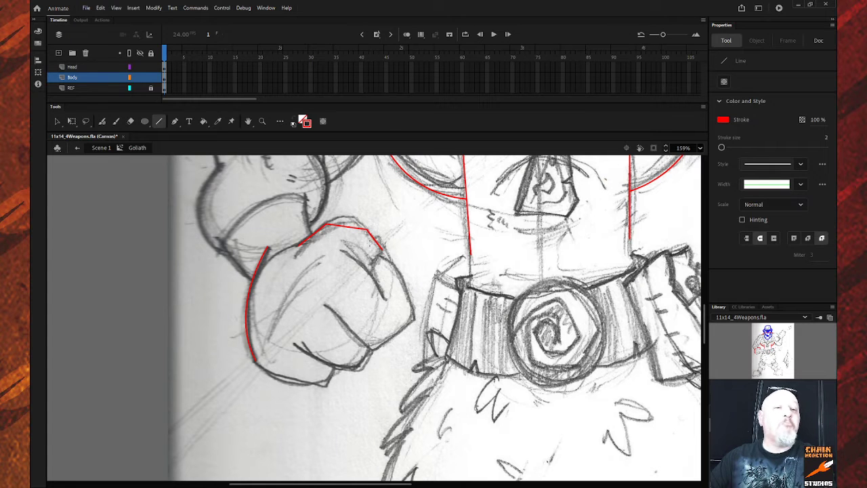
{"action": "key", "text": "v"}
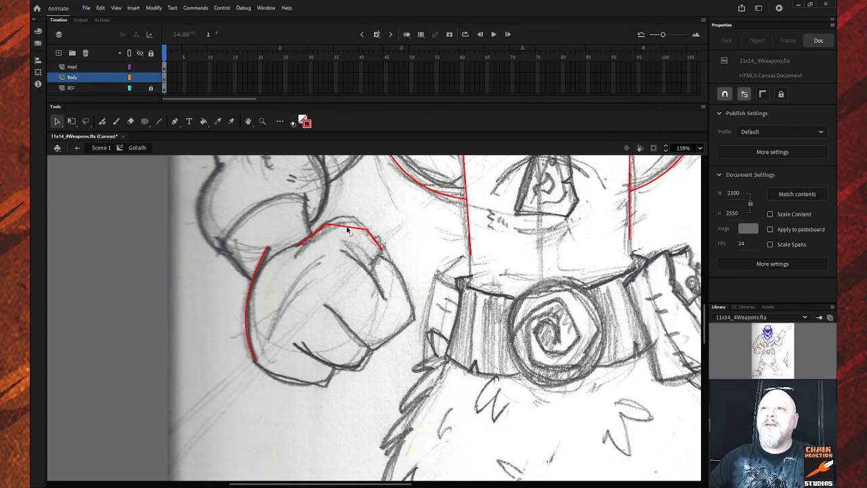
{"action": "left_click_drag", "start_coordinate": [350, 228], "coordinate": [348, 224]}
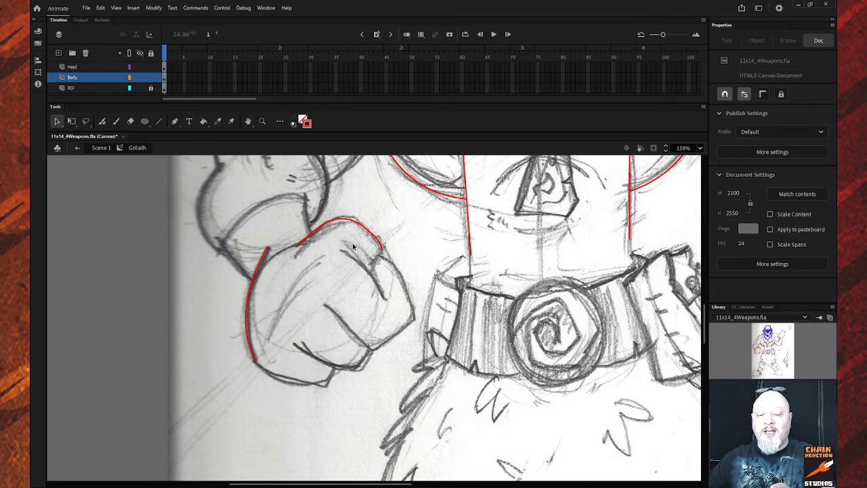
Add a curved red finger-division line, a short knuckle line, and a line along the lower knuckles.
{"action": "key", "text": "n"}
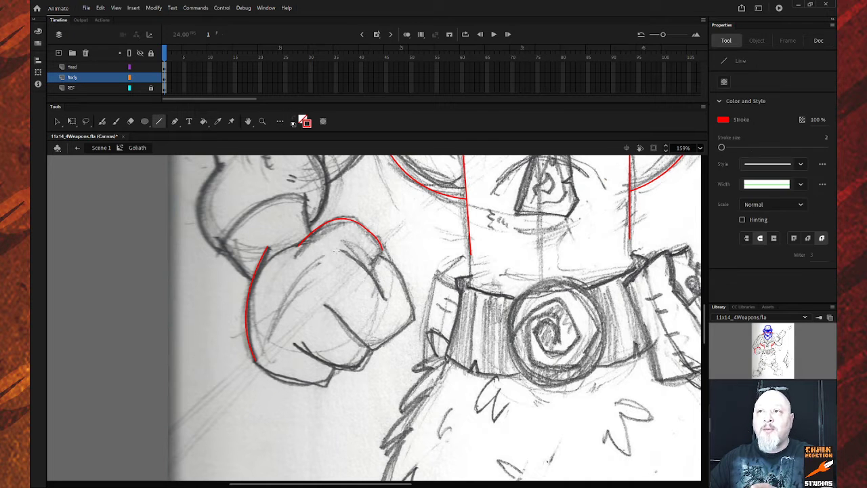
{"action": "mouse_move", "coordinate": [337, 249]}
{"action": "left_mouse_down"}
{"action": "mouse_move", "coordinate": [386, 306]}
{"action": "mouse_move", "coordinate": [384, 298]}
{"action": "left_mouse_up"}
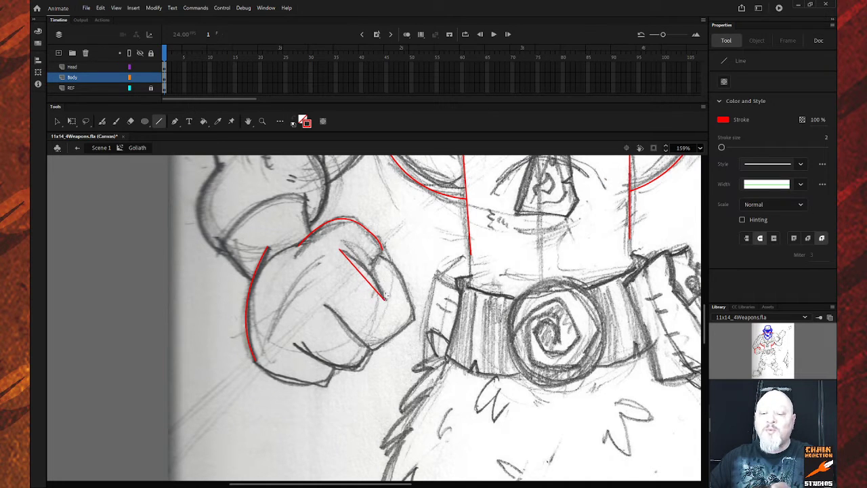
{"action": "key", "text": "v"}
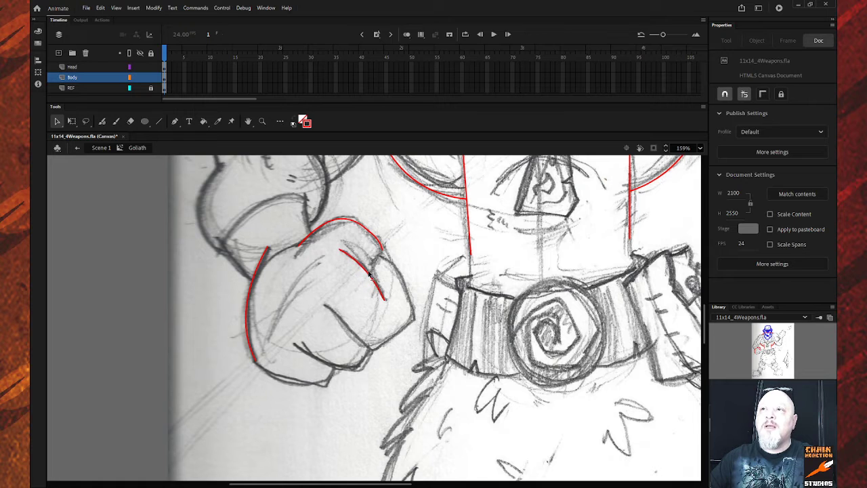
{"action": "left_click_drag", "start_coordinate": [369, 273], "coordinate": [372, 270]}
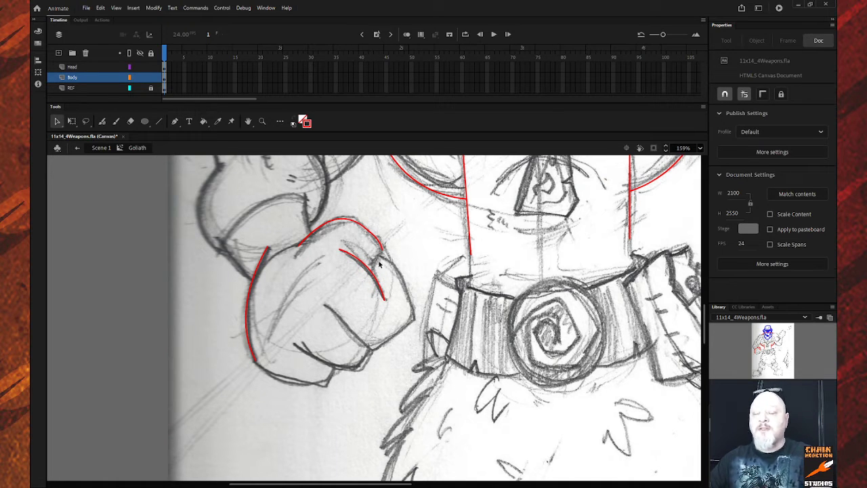
{"action": "key", "text": "n"}
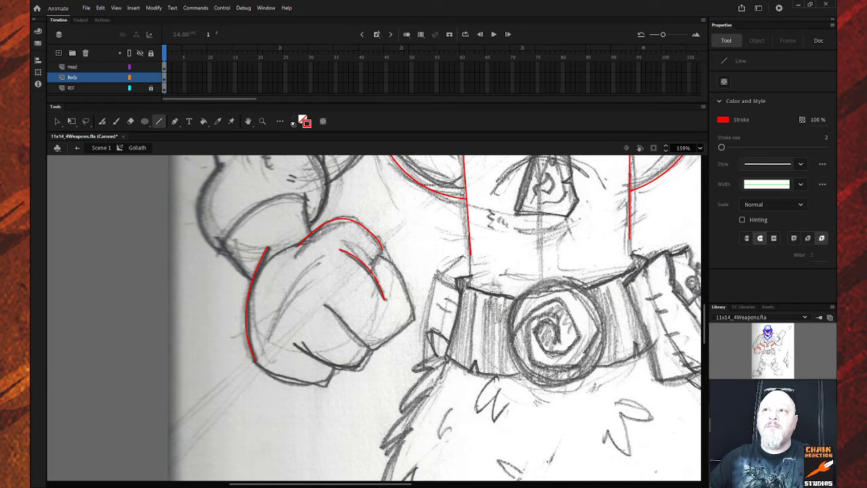
{"action": "left_click_drag", "start_coordinate": [372, 274], "coordinate": [380, 263]}
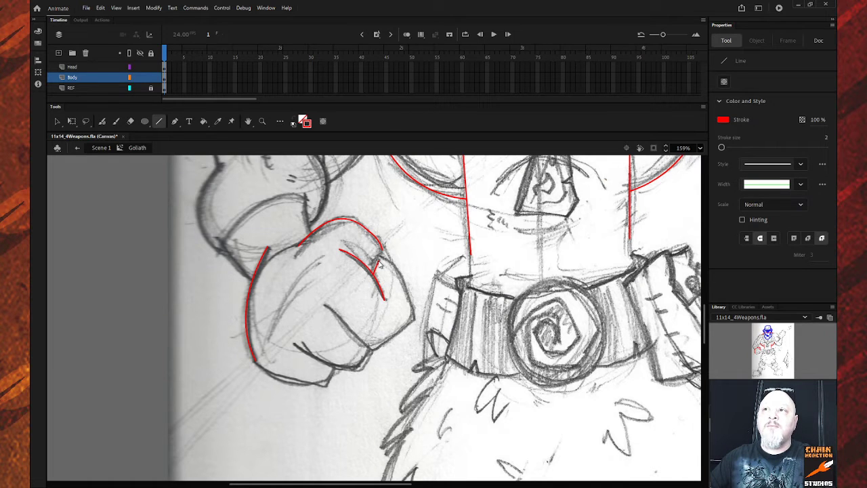
{"action": "key", "text": "ctrl+z"}
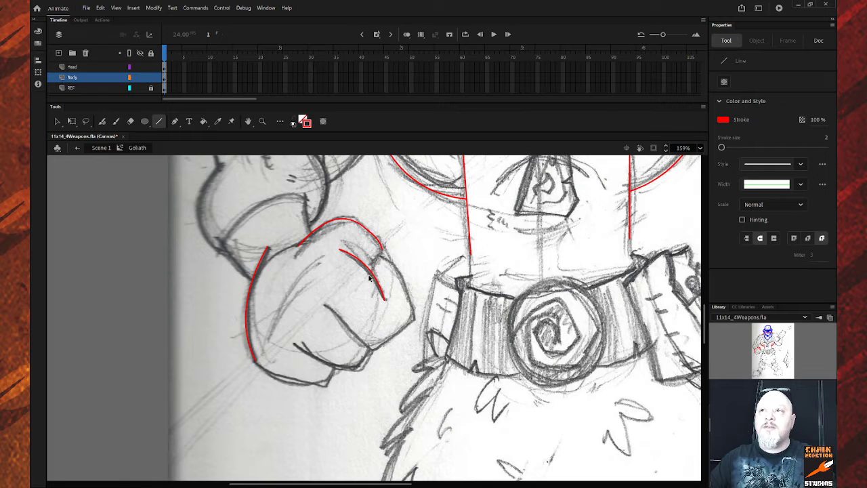
{"action": "mouse_move", "coordinate": [368, 268]}
{"action": "left_mouse_down"}
{"action": "mouse_move", "coordinate": [384, 259]}
{"action": "mouse_move", "coordinate": [412, 307]}
{"action": "mouse_move", "coordinate": [377, 346]}
{"action": "left_mouse_up"}
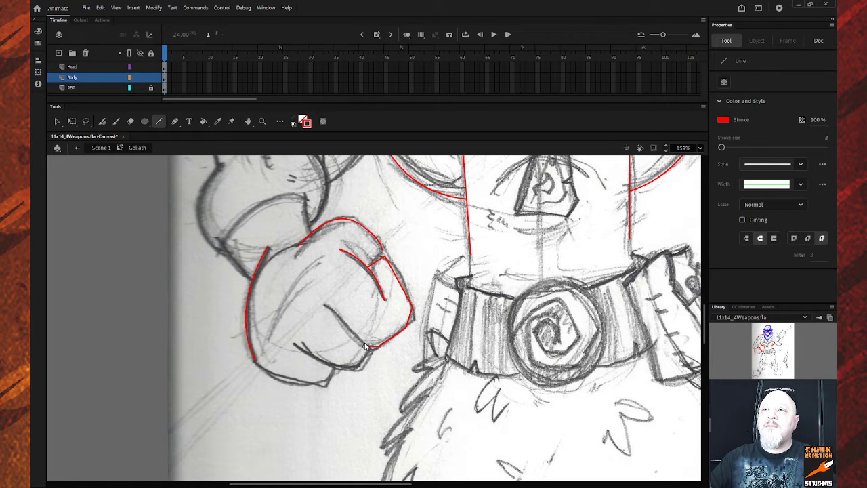
{"action": "left_click_drag", "start_coordinate": [365, 347], "coordinate": [324, 306]}
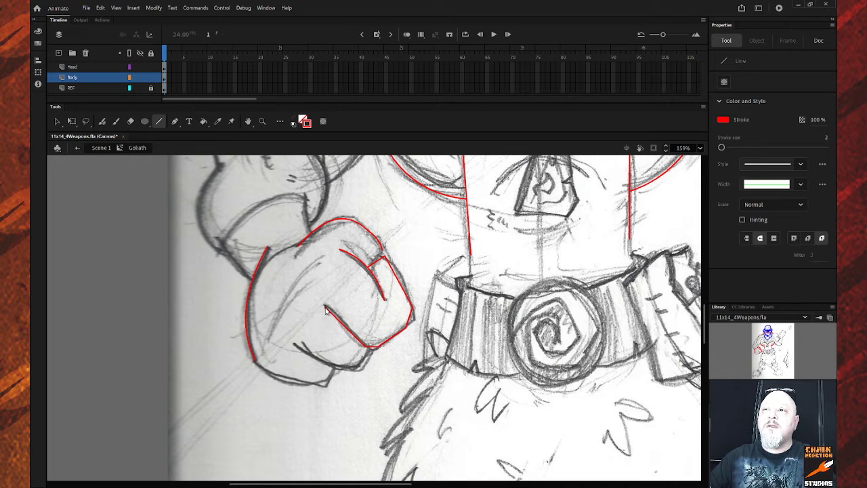
{"action": "key", "text": "v"}
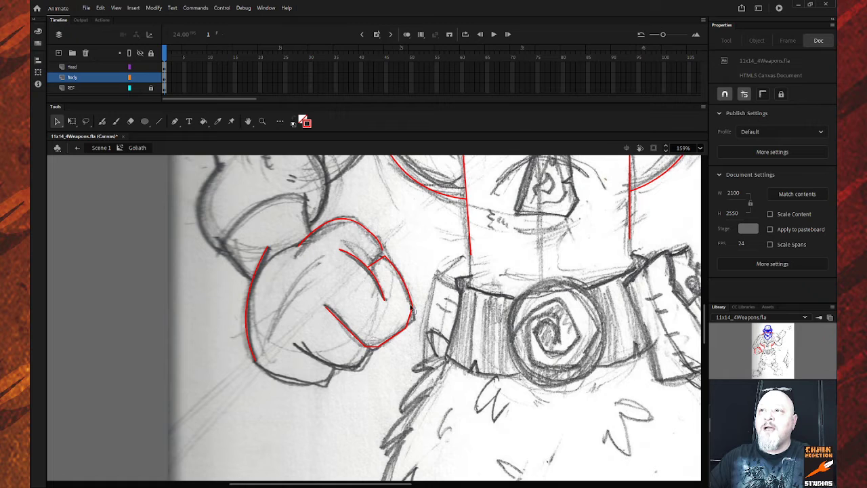
Bend the fist's lower right segment and draw red lines down from the knuckle and under the fingers.
{"action": "left_click_drag", "start_coordinate": [410, 319], "coordinate": [414, 319]}
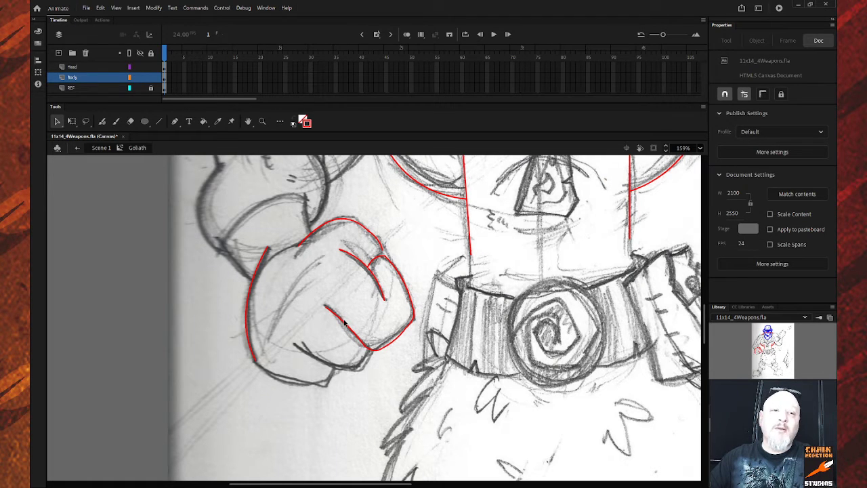
{"action": "scroll", "coordinate": [348, 327], "scroll_direction": "down", "scroll_amount": 1}
{"action": "scroll", "coordinate": [347, 325], "scroll_direction": "up", "scroll_amount": 1}
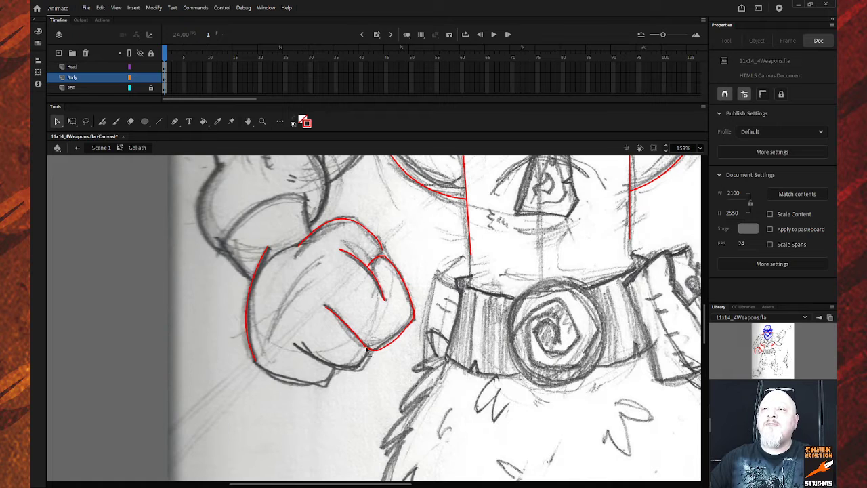
{"action": "key", "text": "n"}
{"action": "left_click_drag", "start_coordinate": [364, 357], "coordinate": [359, 366]}
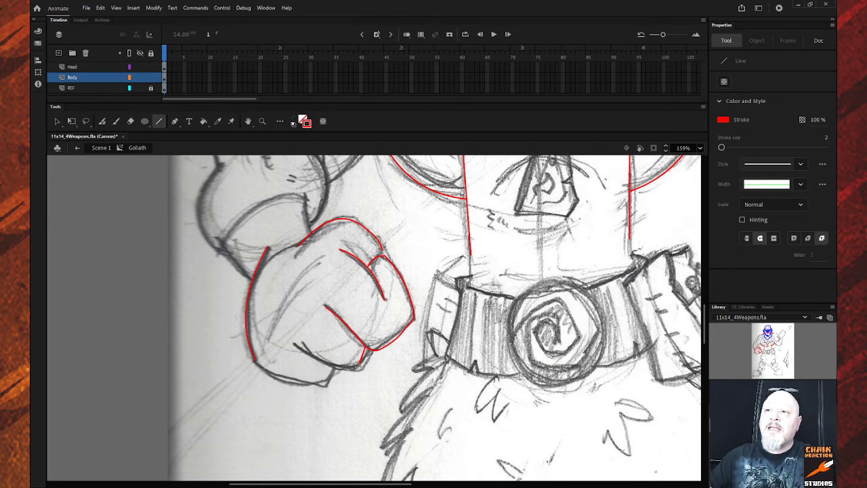
{"action": "left_click_drag", "start_coordinate": [360, 364], "coordinate": [289, 347]}
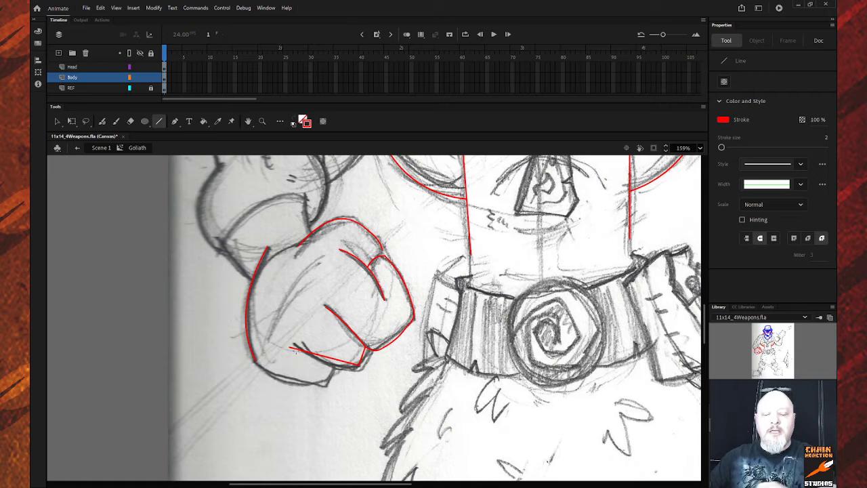
{"action": "key", "text": "alt"}
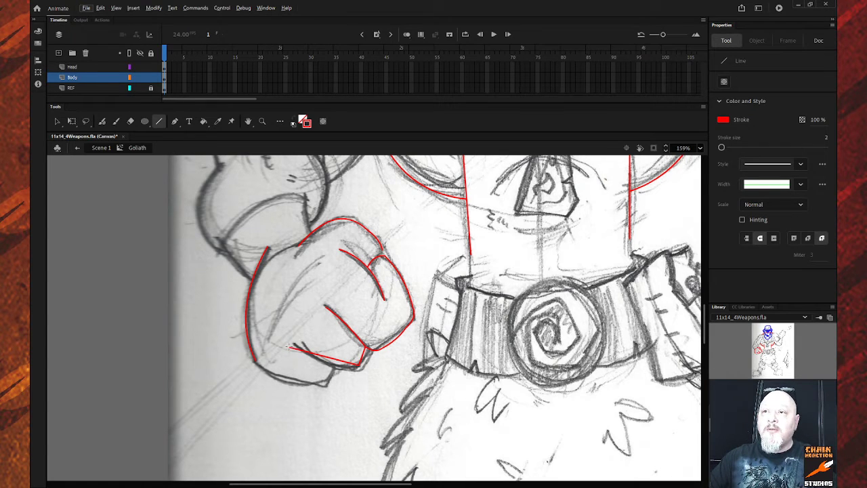
{"action": "key", "text": "v"}
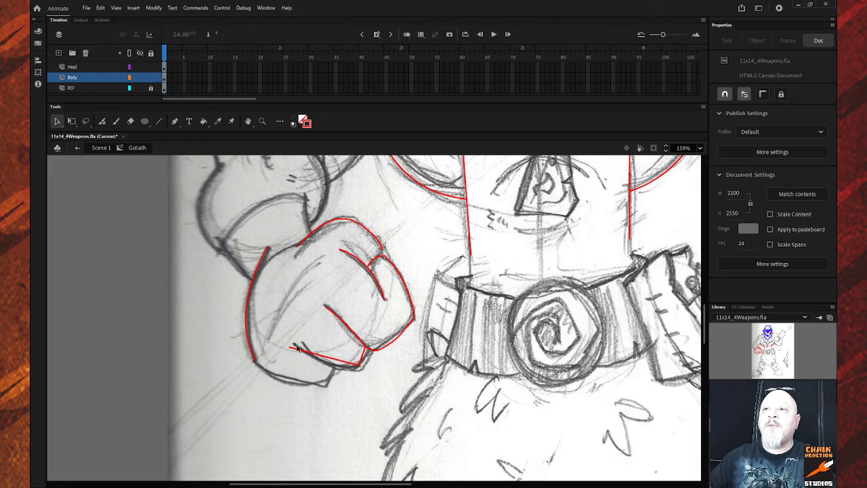
{"action": "left_click_drag", "start_coordinate": [290, 348], "coordinate": [336, 365]}
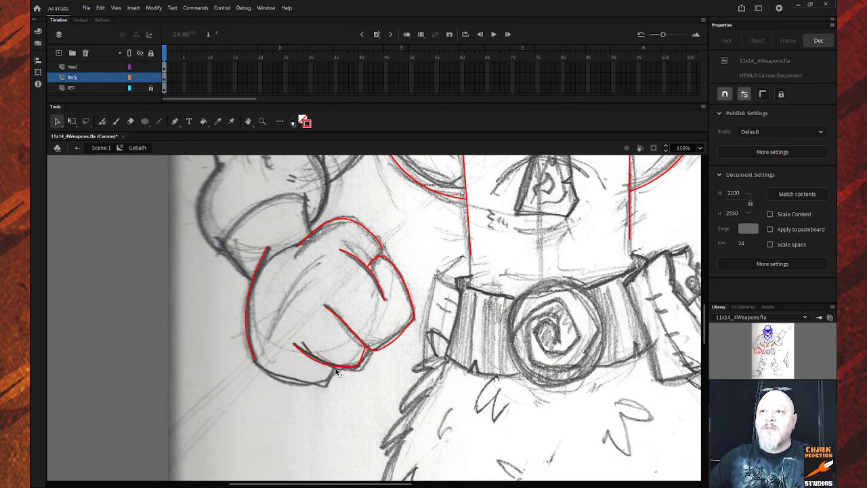
{"action": "left_click", "coordinate": [368, 348]}
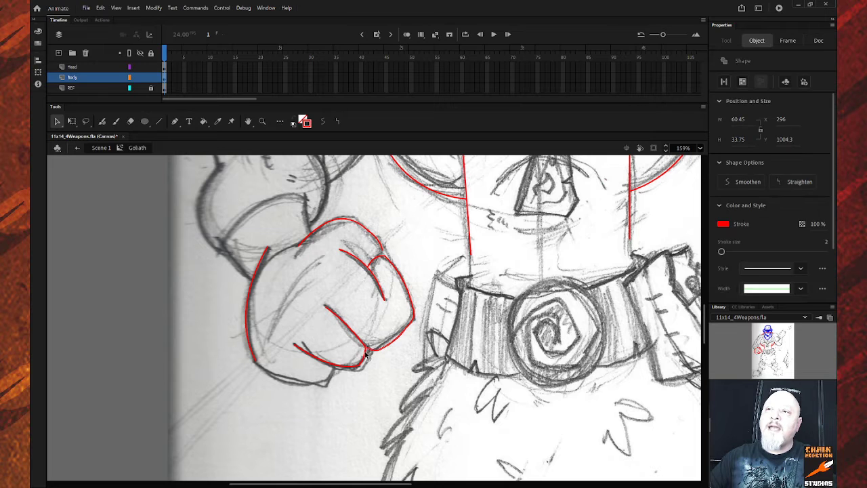
{"action": "left_click", "coordinate": [370, 358]}
{"action": "left_click", "coordinate": [367, 353]}
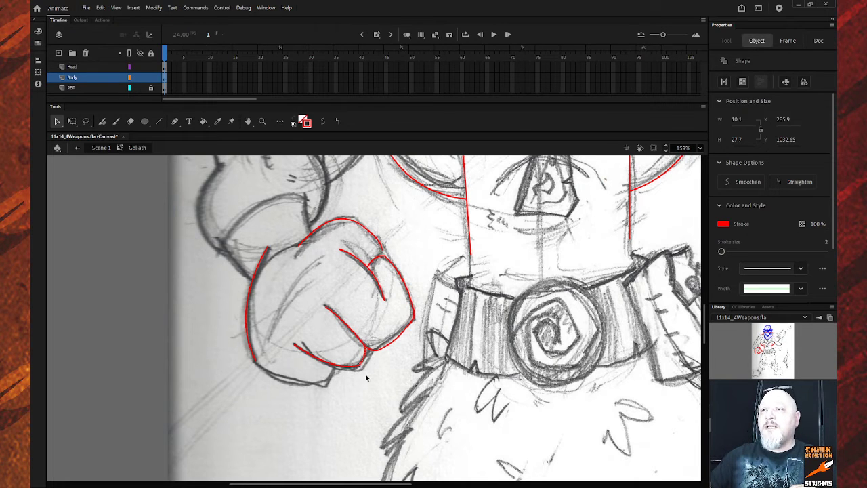
{"action": "scroll", "coordinate": [523, 340], "scroll_direction": "up", "scroll_amount": 5}
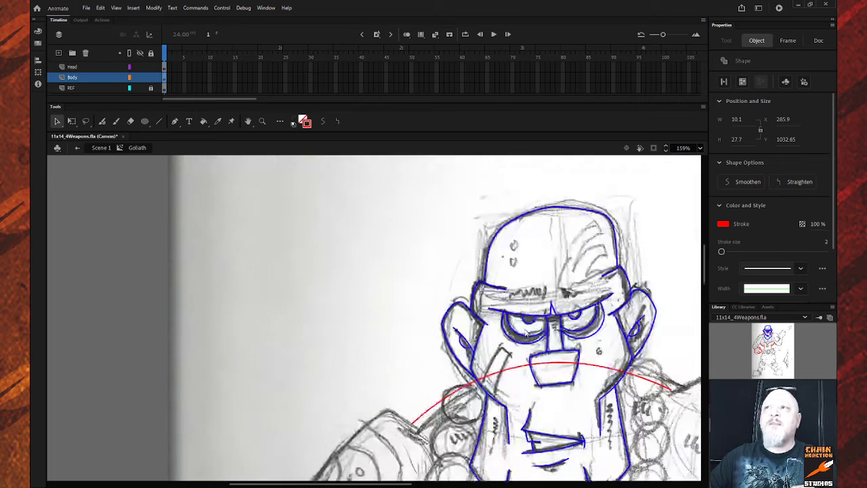
{"action": "scroll", "coordinate": [539, 321], "scroll_direction": "down", "scroll_amount": 3}
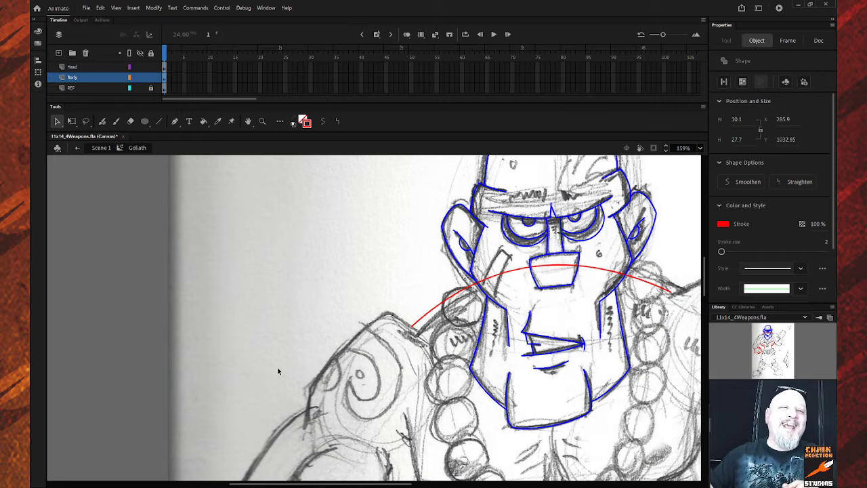
{"action": "scroll", "coordinate": [292, 369], "scroll_direction": "down", "scroll_amount": 8}
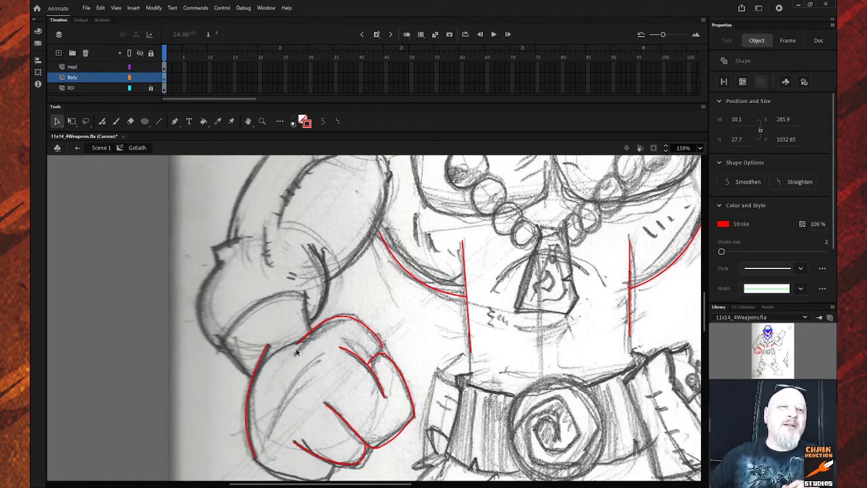
{"action": "scroll", "coordinate": [376, 365], "scroll_direction": "down", "scroll_amount": 3}
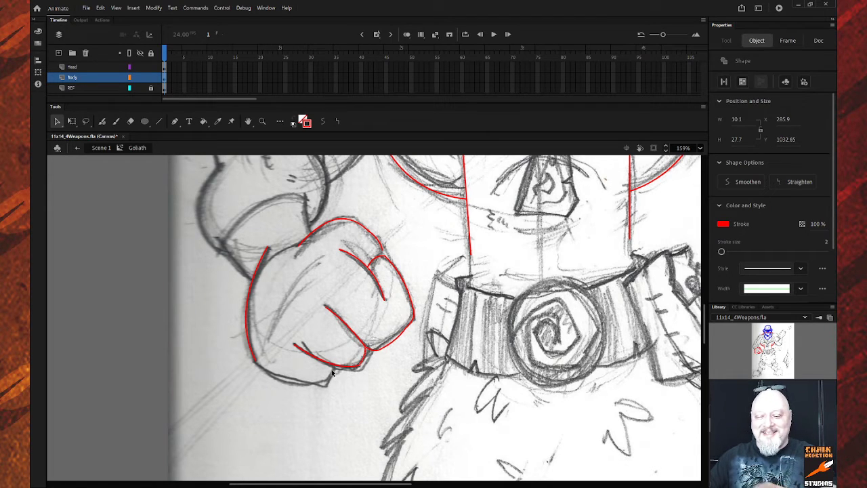
Draw the fist's red bottom edge and curve it downward.
{"action": "key", "text": "n"}
{"action": "mouse_move", "coordinate": [333, 368]}
{"action": "left_mouse_down"}
{"action": "mouse_move", "coordinate": [317, 382]}
{"action": "mouse_move", "coordinate": [291, 381]}
{"action": "mouse_move", "coordinate": [254, 363]}
{"action": "left_mouse_up"}
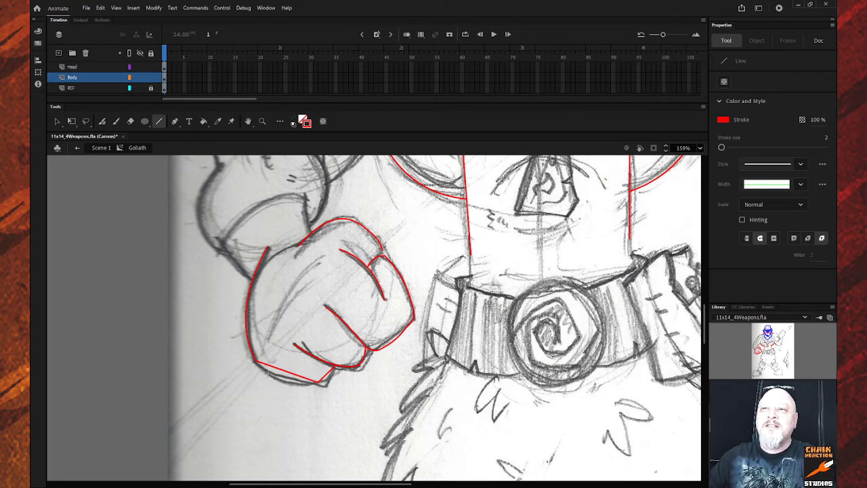
{"action": "key", "text": "v"}
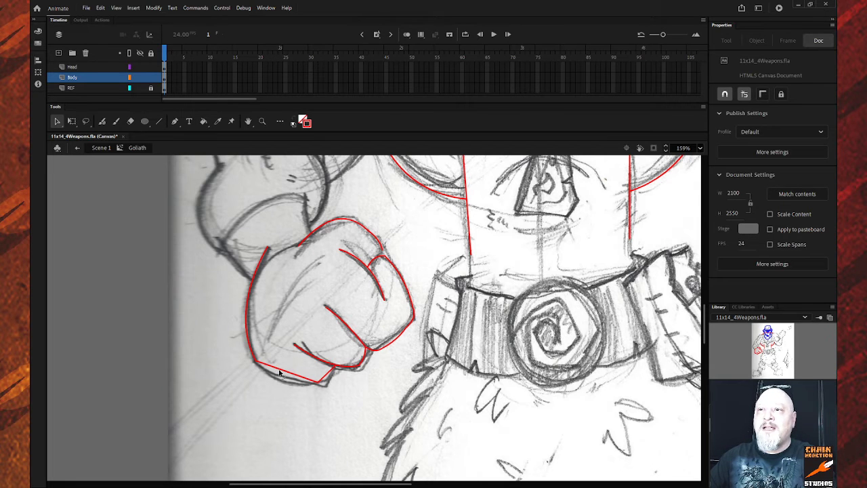
{"action": "left_click_drag", "start_coordinate": [282, 372], "coordinate": [284, 380]}
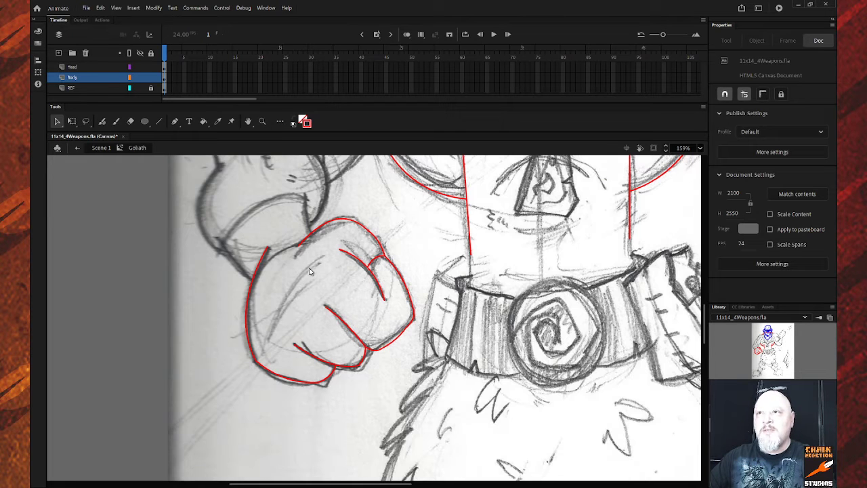
Draw a red diagonal line across the fist's face and bend it into a curve.
{"action": "key", "text": "n"}
{"action": "left_click_drag", "start_coordinate": [326, 255], "coordinate": [266, 343]}
{"action": "key", "text": "v"}
{"action": "left_click_drag", "start_coordinate": [295, 307], "coordinate": [289, 302]}
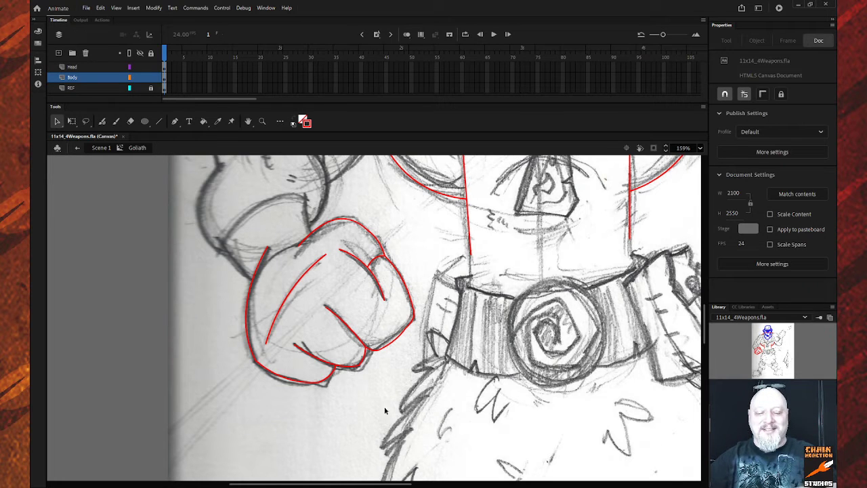
Zoom out to the whole page, zoom back on the upper body, and save 11x14_4Weapons.fla.
{"action": "key", "text": "z"}
{"action": "left_click", "coordinate": [377, 369], "text": "alt"}
{"action": "left_click", "coordinate": [376, 369], "text": "alt"}
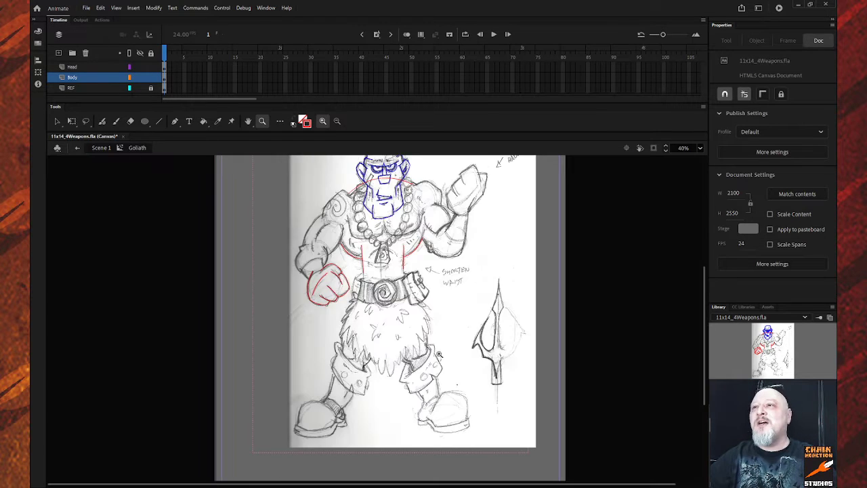
{"action": "left_click", "coordinate": [391, 365], "text": "alt"}
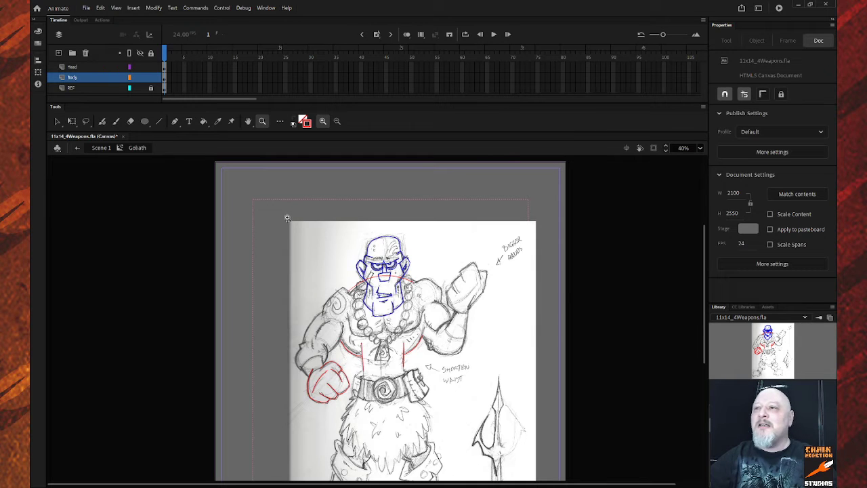
{"action": "left_click_drag", "start_coordinate": [287, 218], "coordinate": [526, 377]}
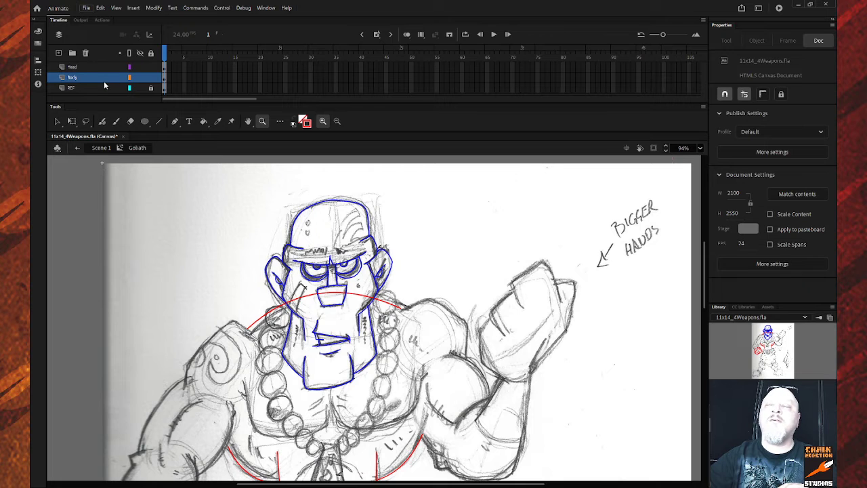
{"action": "key", "text": "ctrl+s"}
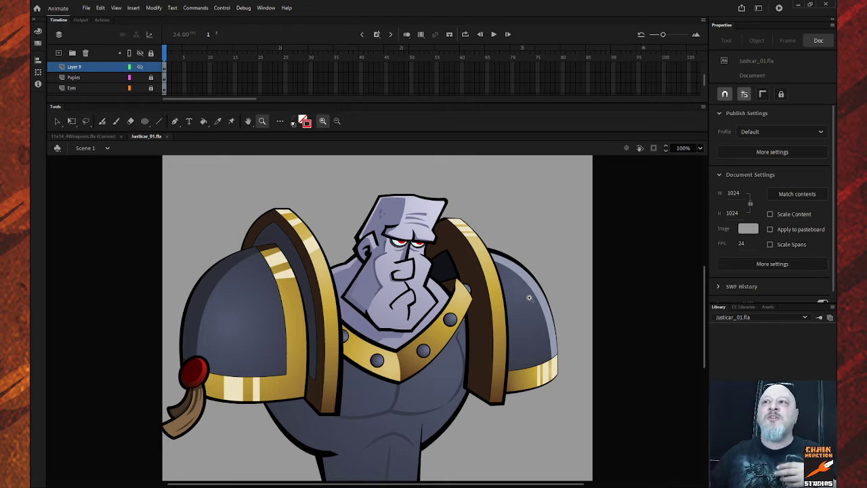
Zoom in on Justicar's face and sample the lavender skin colour from the forehead.
{"action": "left_click_drag", "start_coordinate": [330, 190], "coordinate": [470, 330]}
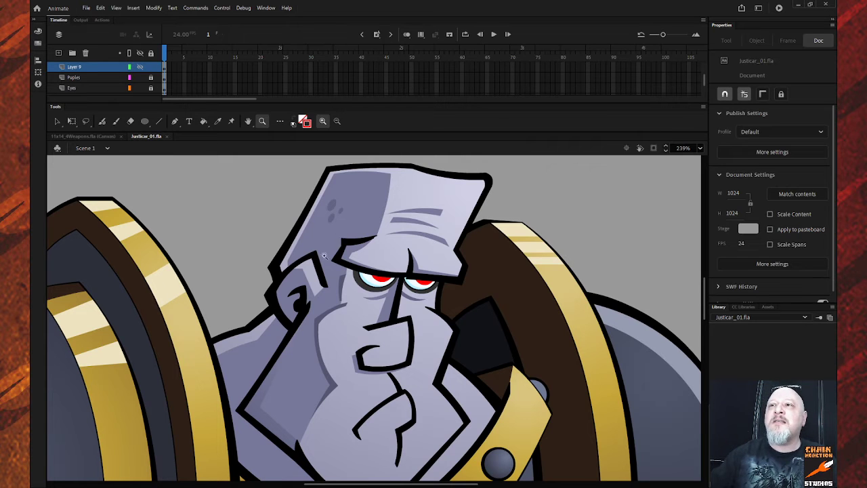
{"action": "scroll", "coordinate": [410, 340], "scroll_direction": "down", "scroll_amount": 3}
{"action": "scroll", "coordinate": [410, 340], "scroll_direction": "up", "scroll_amount": 3}
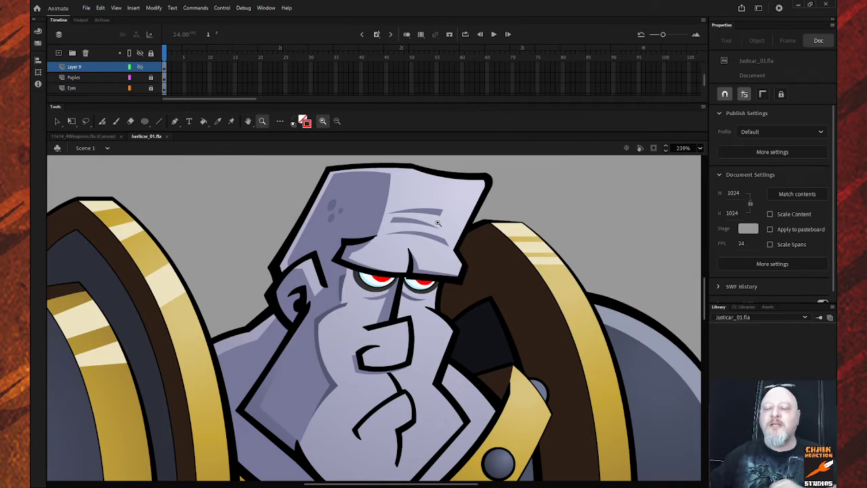
{"action": "key", "text": "i"}
{"action": "left_click", "coordinate": [442, 195]}
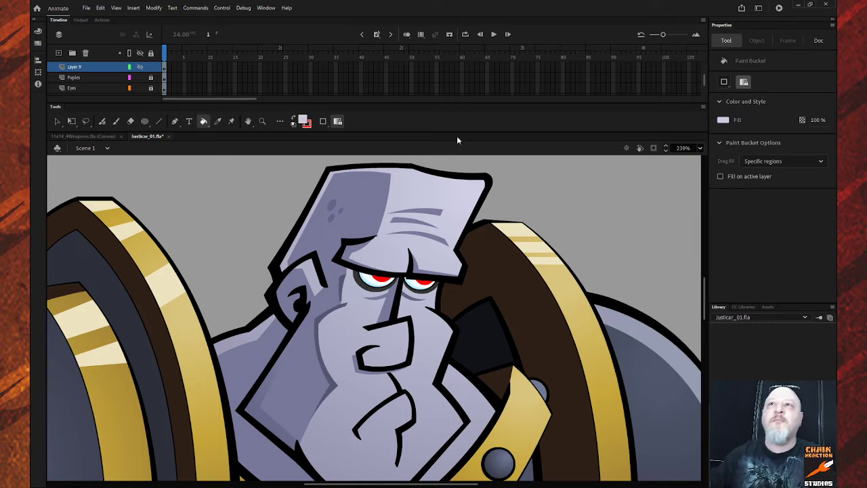
Return to the Goliath sketch and make the Head layer active with its ink lines selected.
{"action": "left_click", "coordinate": [75, 137]}
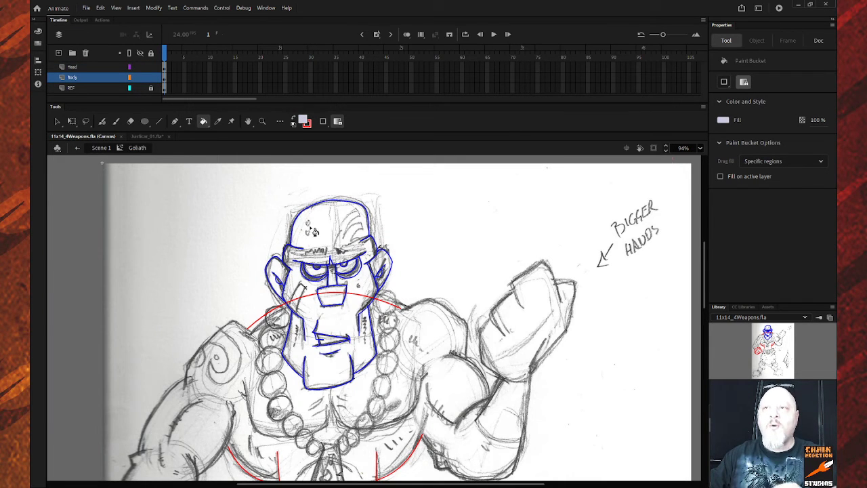
{"action": "left_click", "coordinate": [320, 229]}
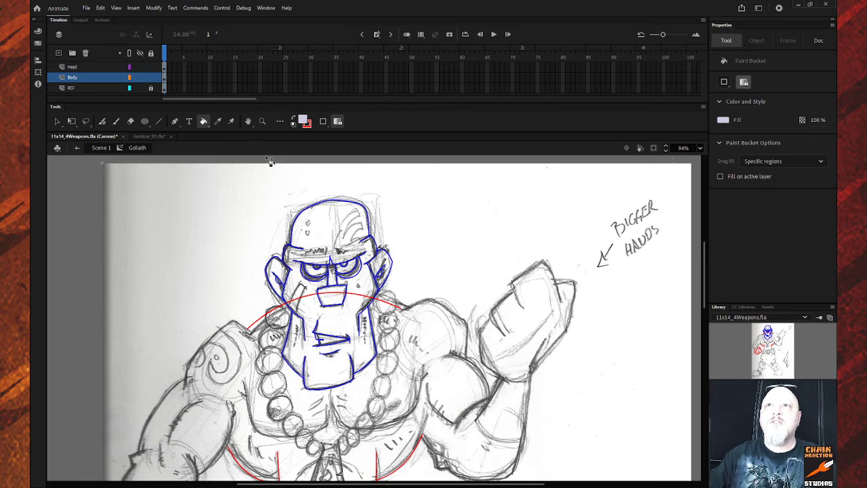
{"action": "left_click", "coordinate": [118, 78]}
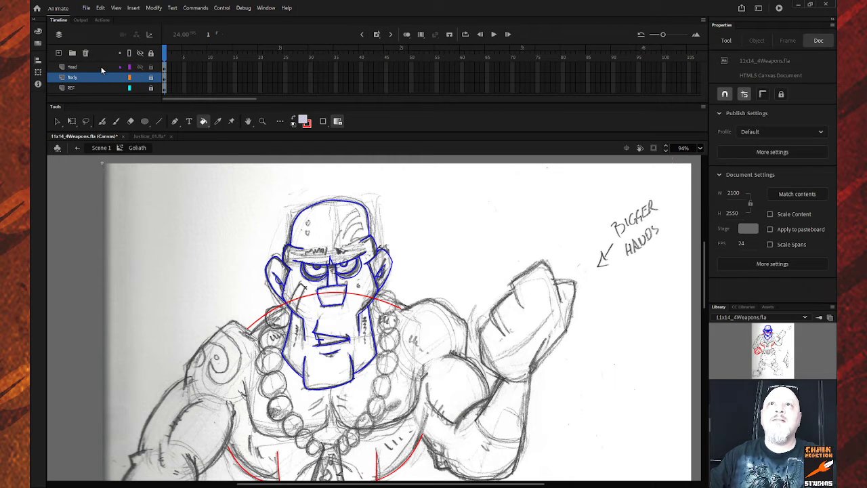
{"action": "left_click", "coordinate": [101, 67]}
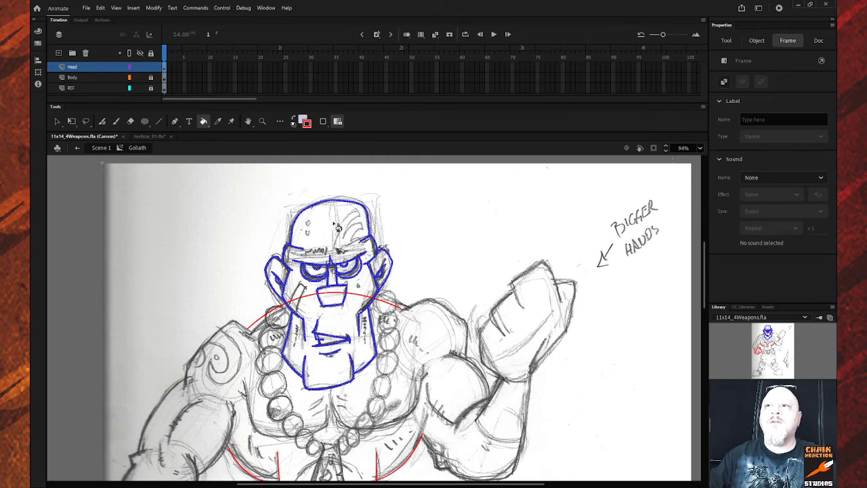
{"action": "left_click", "coordinate": [338, 229]}
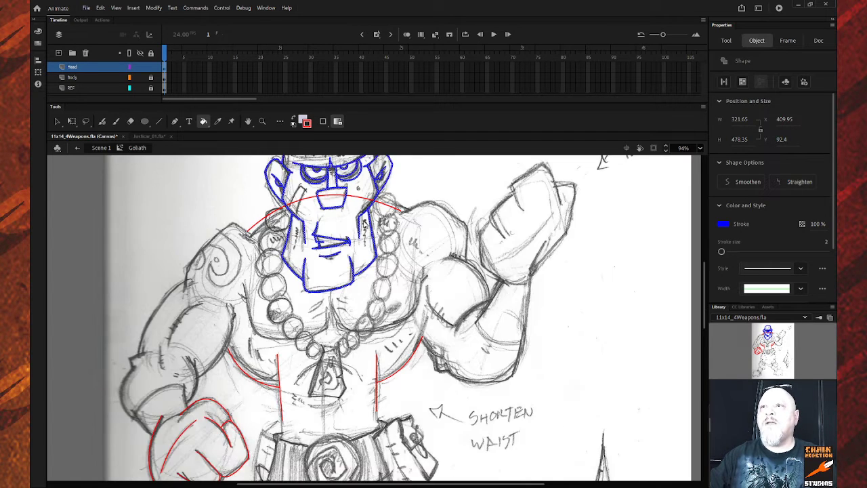
Zoom on Goliath's head and fill the head, nose bridge, mouth and both ears with lavender.
{"action": "key", "text": "z"}
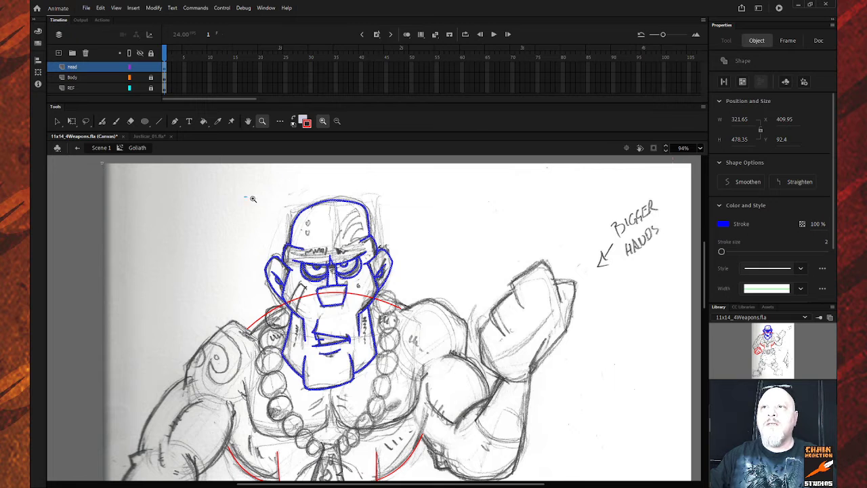
{"action": "left_click_drag", "start_coordinate": [246, 196], "coordinate": [440, 401]}
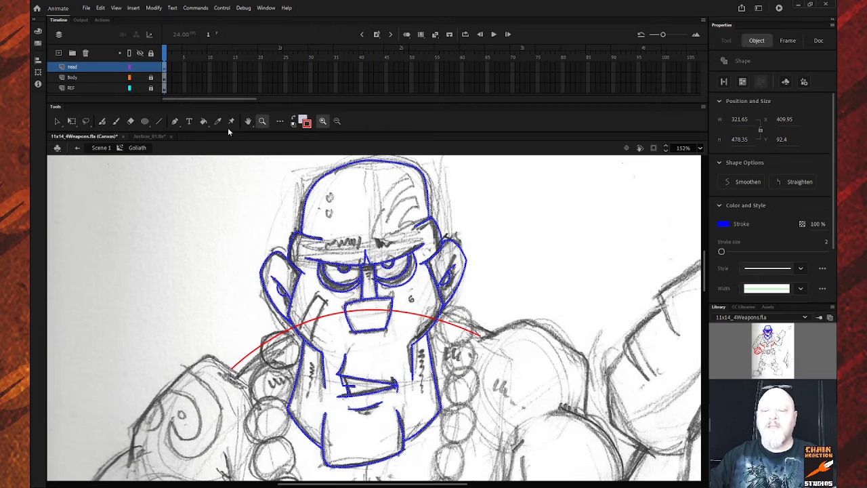
{"action": "key", "text": "k"}
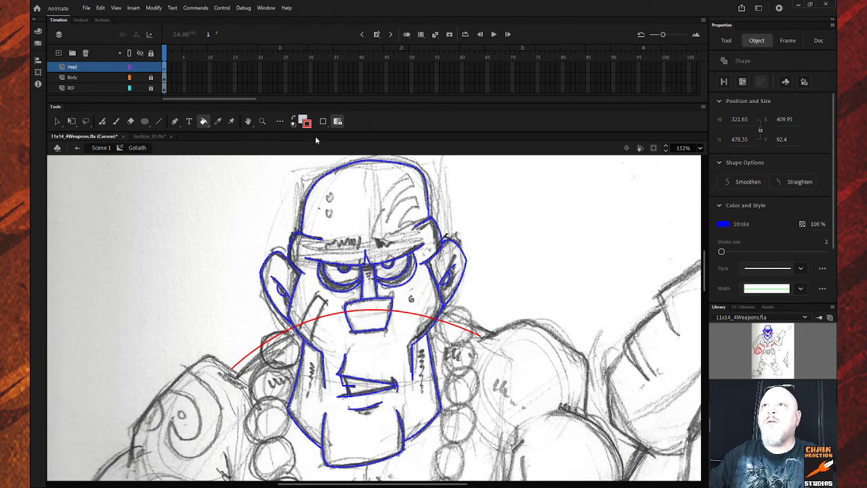
{"action": "left_click", "coordinate": [362, 184]}
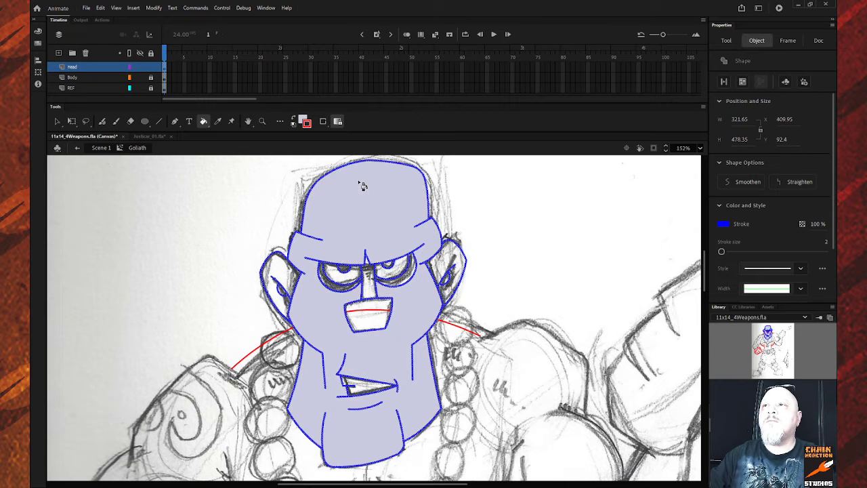
{"action": "left_click", "coordinate": [374, 289]}
{"action": "left_click", "coordinate": [376, 328]}
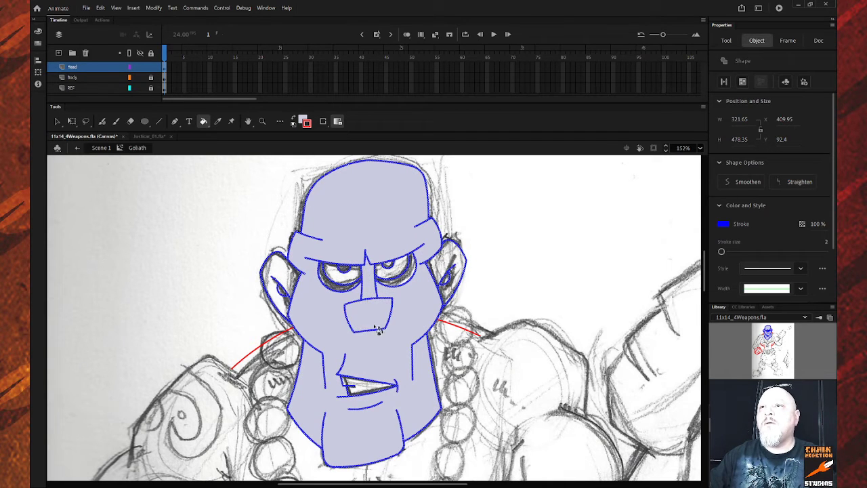
{"action": "left_click", "coordinate": [279, 280]}
{"action": "left_click", "coordinate": [448, 268]}
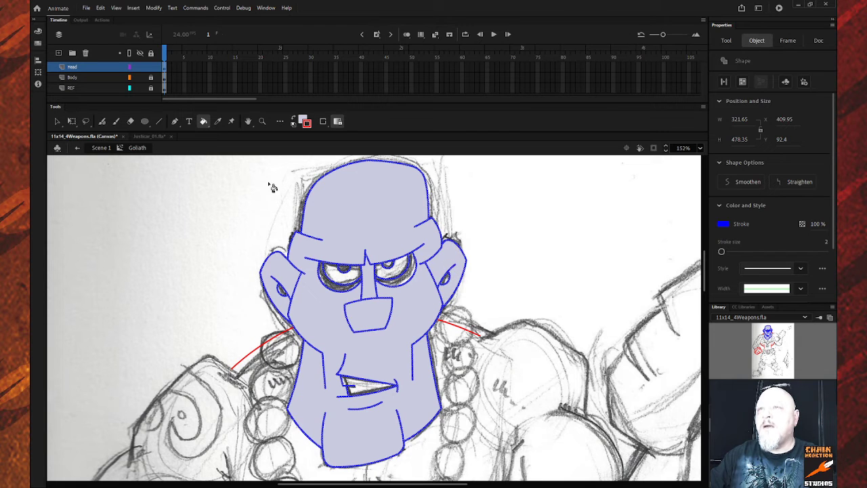
Sample a dark colour from Justicar, fill both eye sockets dark and both eyeballs white.
{"action": "left_click", "coordinate": [147, 136]}
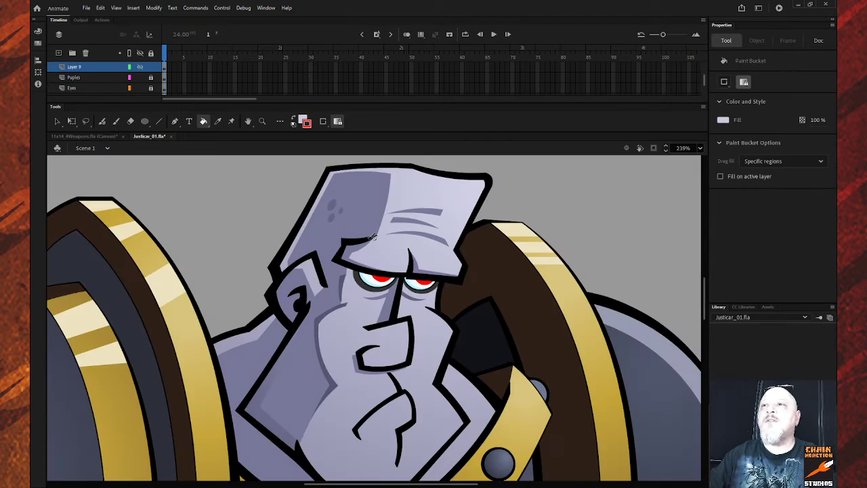
{"action": "key", "text": "i"}
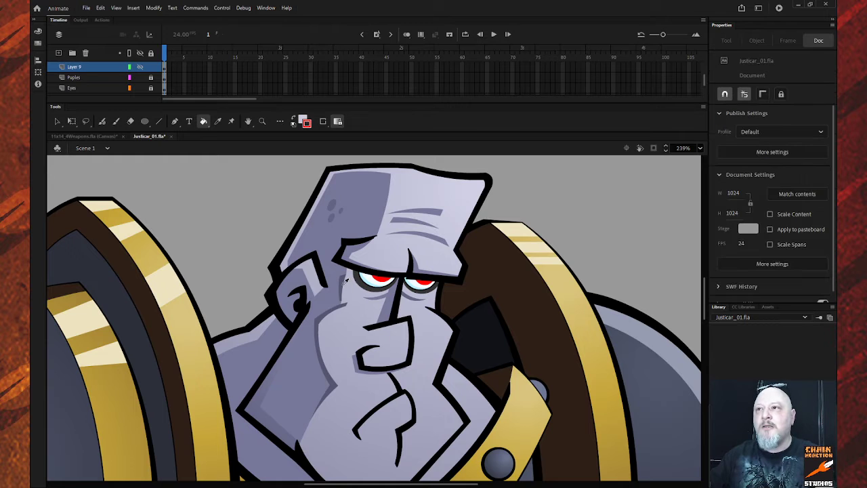
{"action": "left_click", "coordinate": [363, 272]}
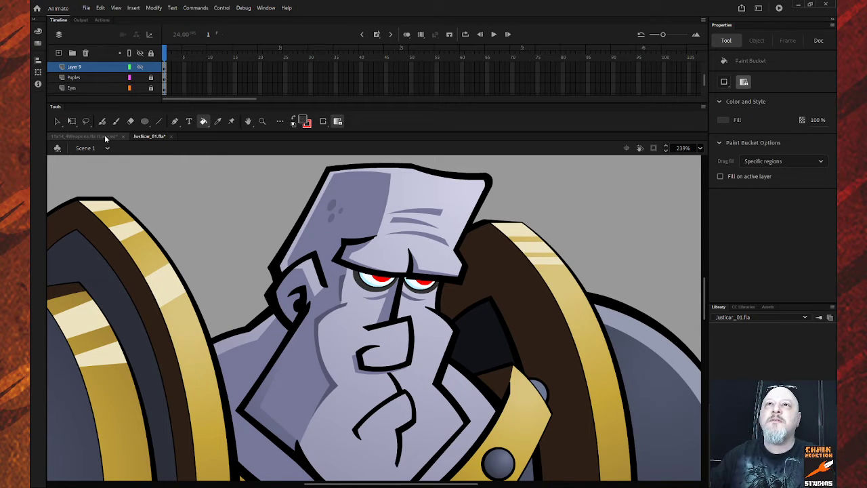
{"action": "left_click", "coordinate": [101, 136]}
{"action": "left_click", "coordinate": [331, 283]}
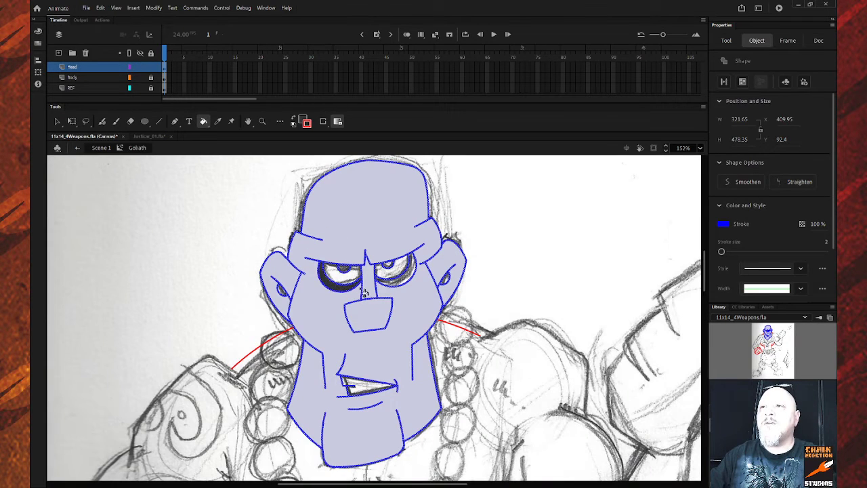
{"action": "left_click", "coordinate": [399, 281]}
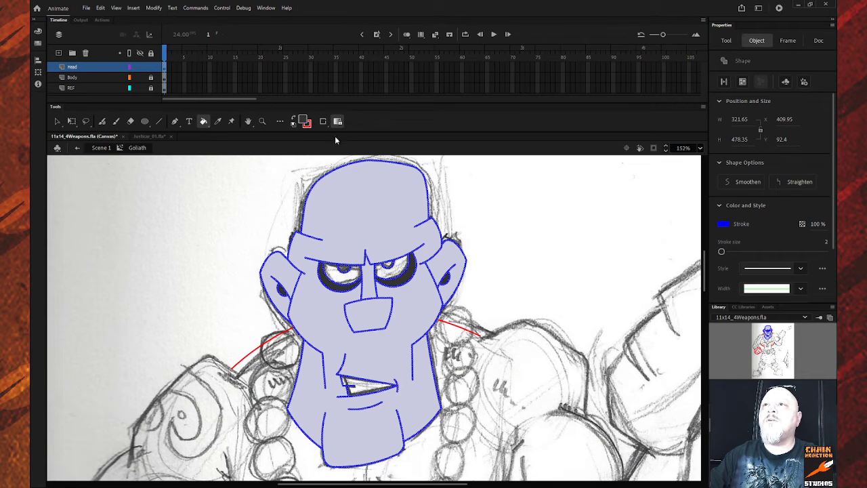
{"action": "left_click", "coordinate": [342, 277]}
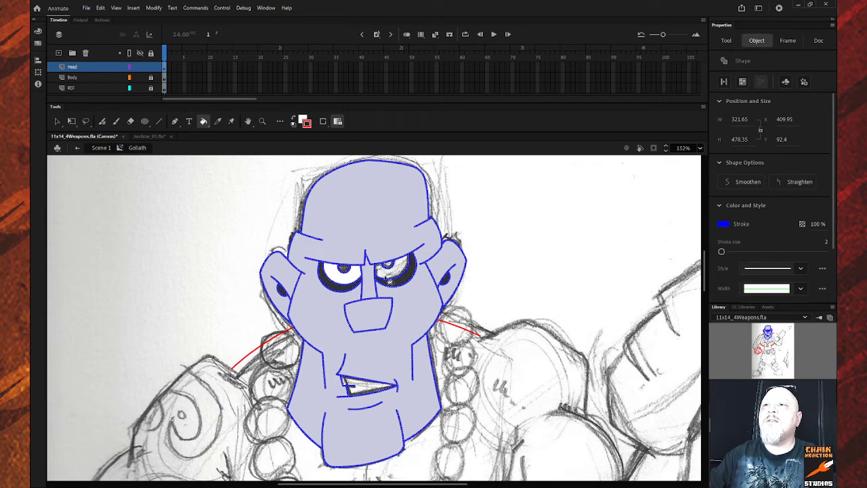
{"action": "left_click", "coordinate": [391, 271]}
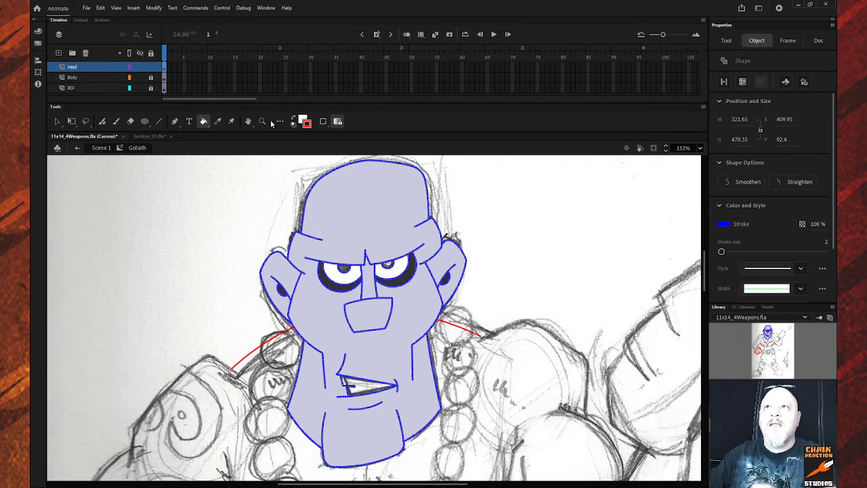
{"action": "left_click", "coordinate": [149, 140]}
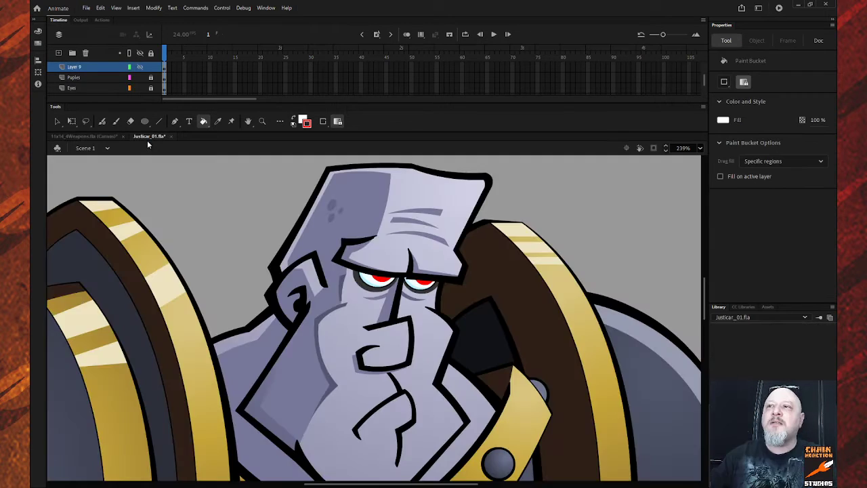
{"action": "left_click", "coordinate": [88, 138]}
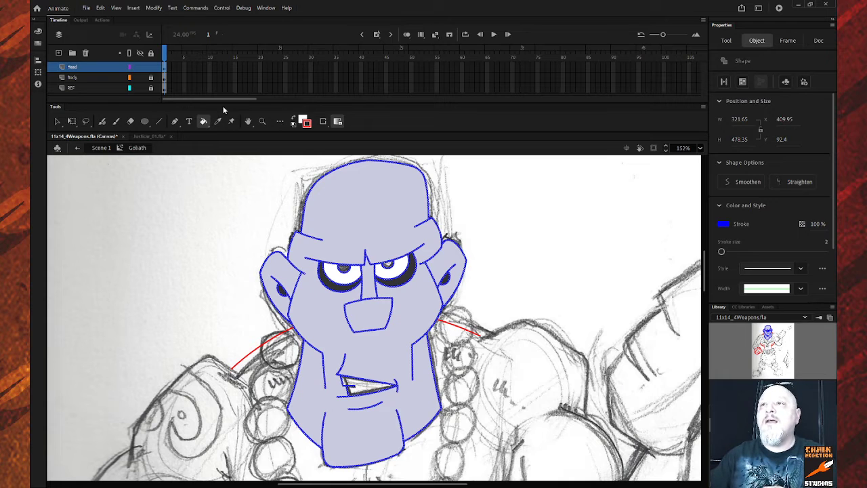
{"action": "left_click", "coordinate": [305, 126]}
{"action": "left_click", "coordinate": [347, 147]}
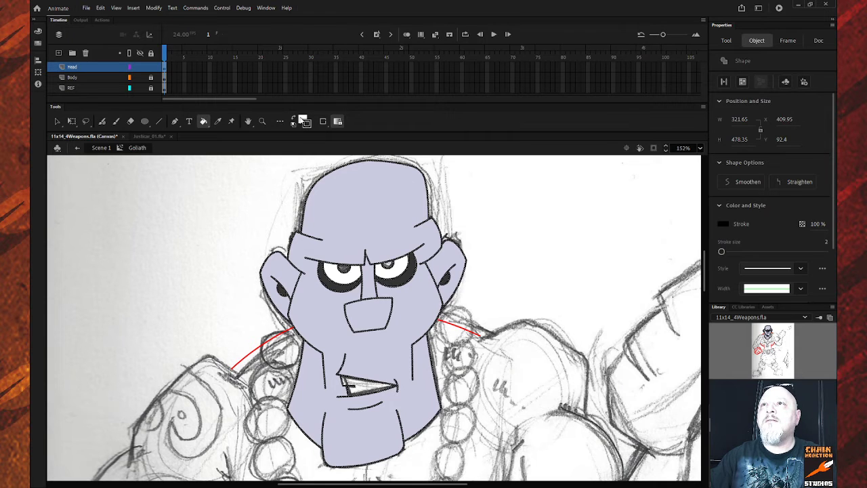
{"action": "left_click", "coordinate": [303, 122]}
{"action": "left_click", "coordinate": [343, 180]}
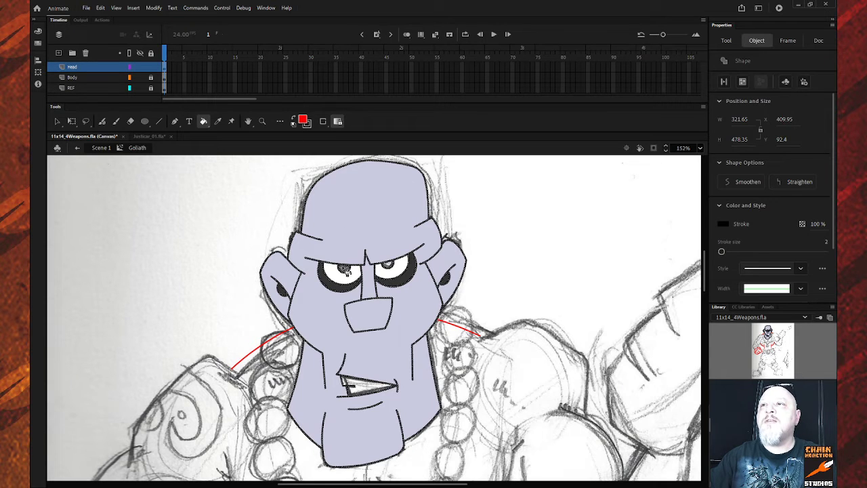
{"action": "left_click", "coordinate": [345, 271]}
{"action": "left_click", "coordinate": [388, 266]}
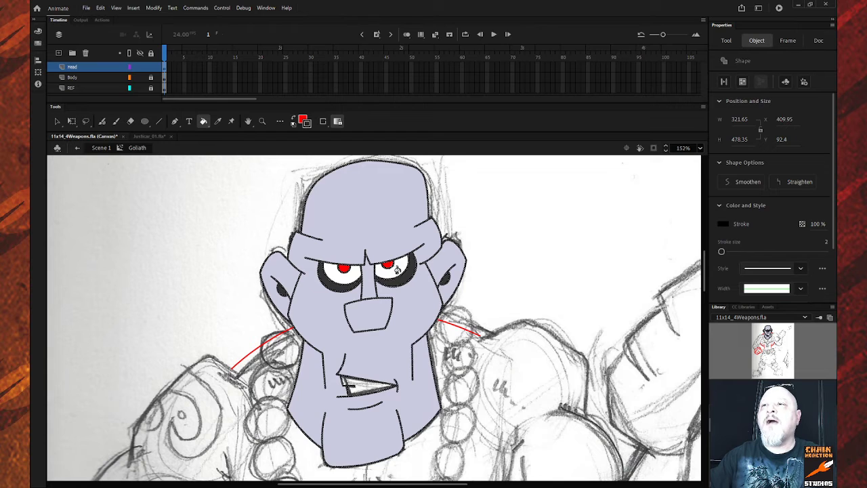
{"action": "left_click", "coordinate": [303, 122]}
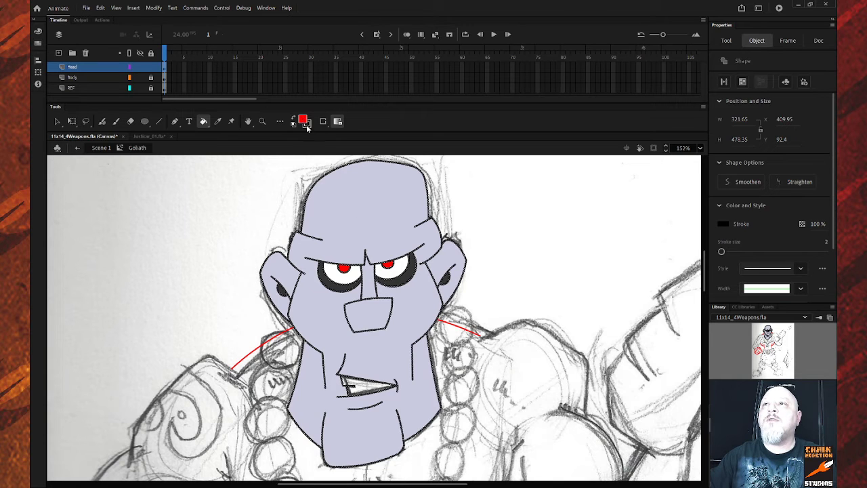
{"action": "left_click", "coordinate": [345, 174]}
{"action": "left_click", "coordinate": [352, 383]}
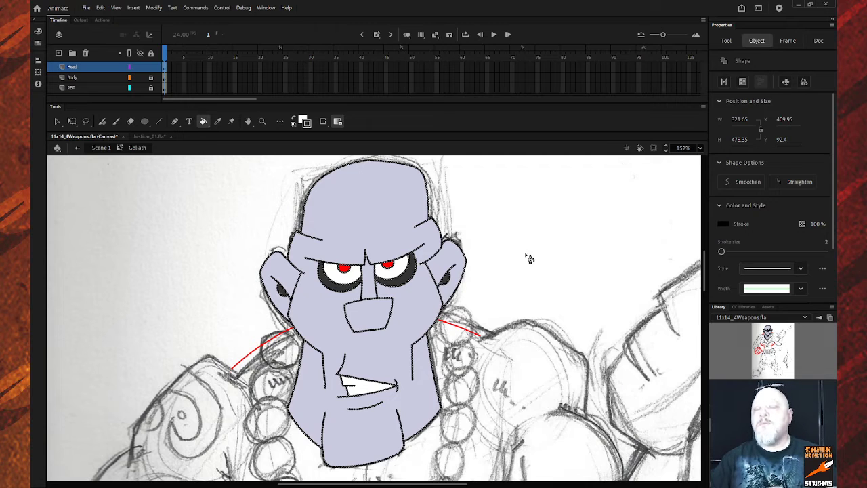
{"action": "key", "text": "z"}
{"action": "left_click", "coordinate": [359, 285], "text": "alt"}
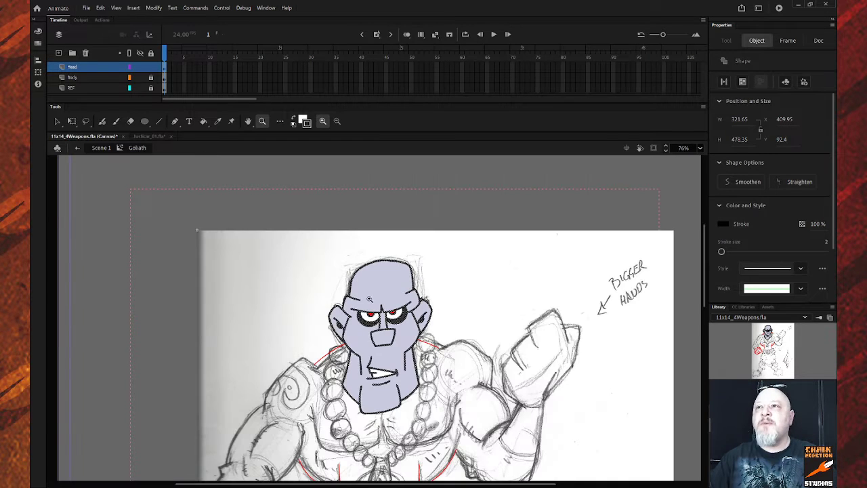
{"action": "left_click_drag", "start_coordinate": [301, 244], "coordinate": [468, 447]}
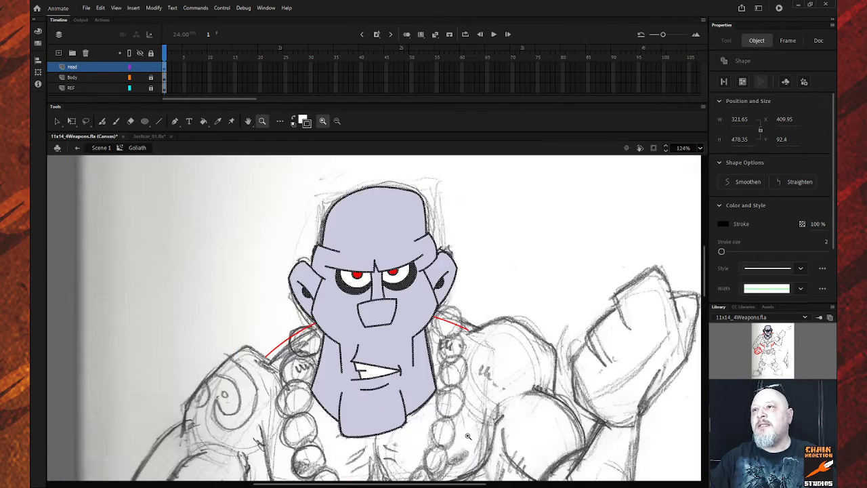
{"action": "left_click", "coordinate": [57, 122]}
{"action": "left_click", "coordinate": [264, 251]}
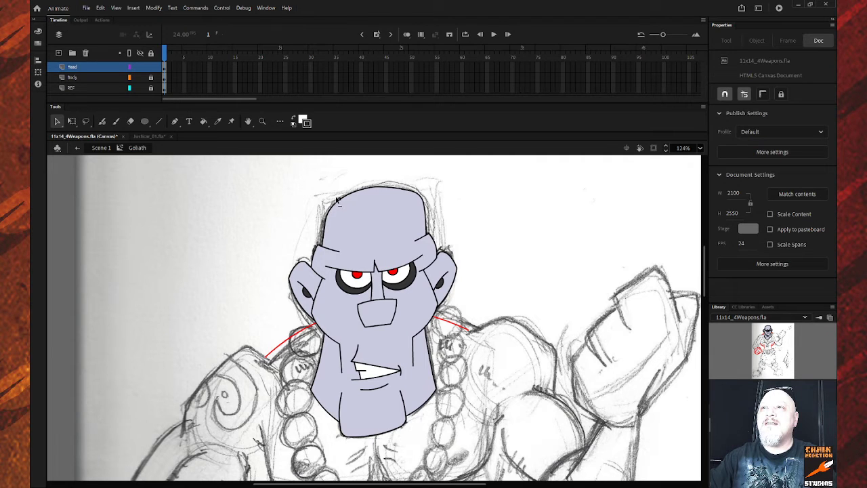
Pull the head outline's top-left corner out to a sharper point and bow the adjacent edge upward.
{"action": "left_click_drag", "start_coordinate": [336, 198], "coordinate": [332, 194]}
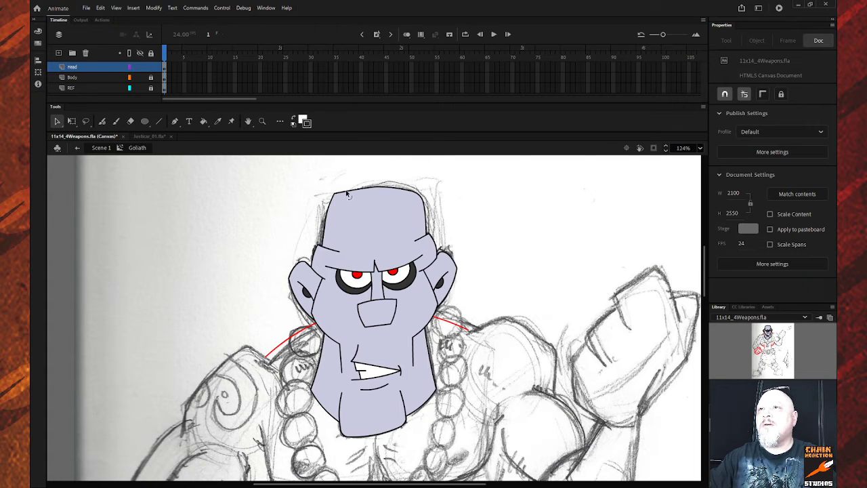
{"action": "left_click_drag", "start_coordinate": [345, 193], "coordinate": [343, 192]}
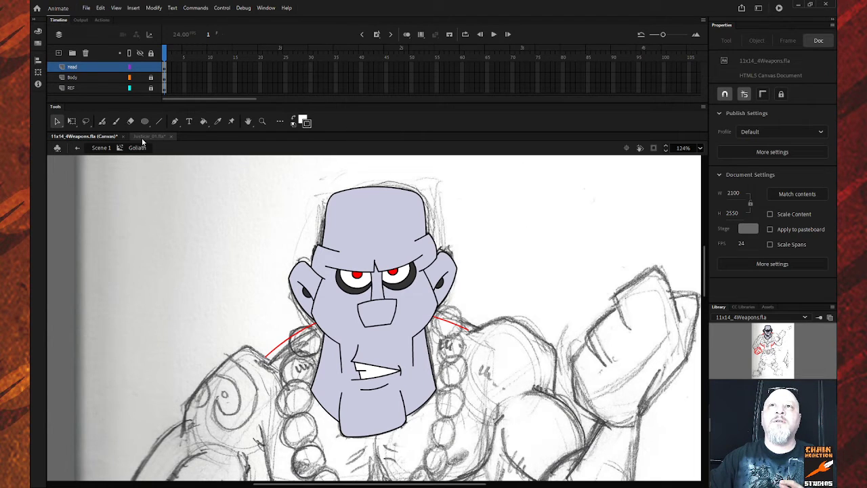
View the whole Justicar character, then return and zoom on Goliath's head and chest.
{"action": "left_click", "coordinate": [147, 137]}
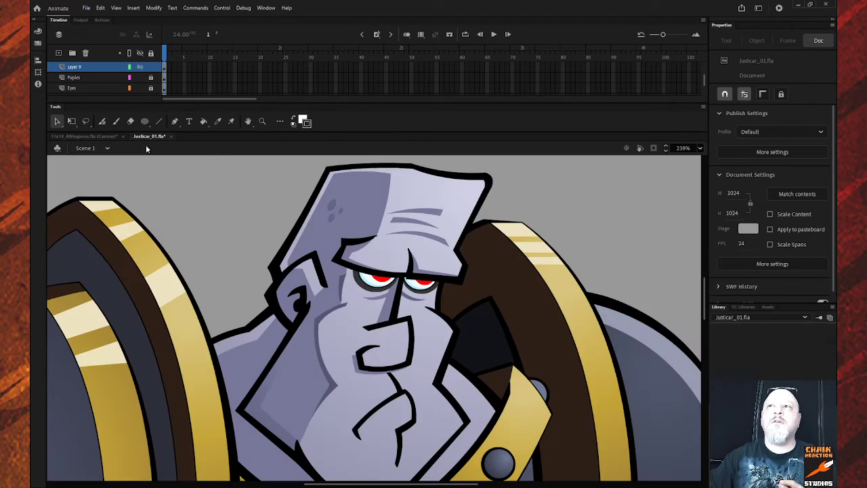
{"action": "key", "text": "z"}
{"action": "left_click", "coordinate": [485, 307], "text": "alt"}
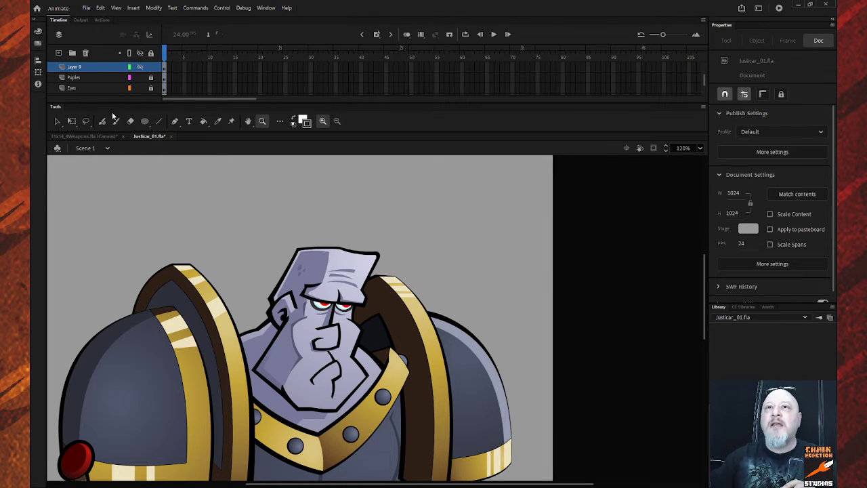
{"action": "left_click", "coordinate": [79, 137]}
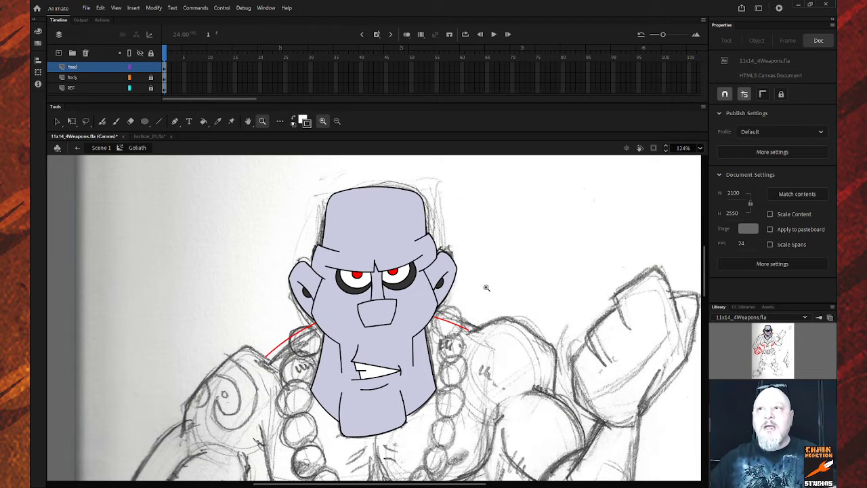
{"action": "left_click", "coordinate": [493, 265], "text": "alt"}
{"action": "left_click_drag", "start_coordinate": [242, 251], "coordinate": [401, 436]}
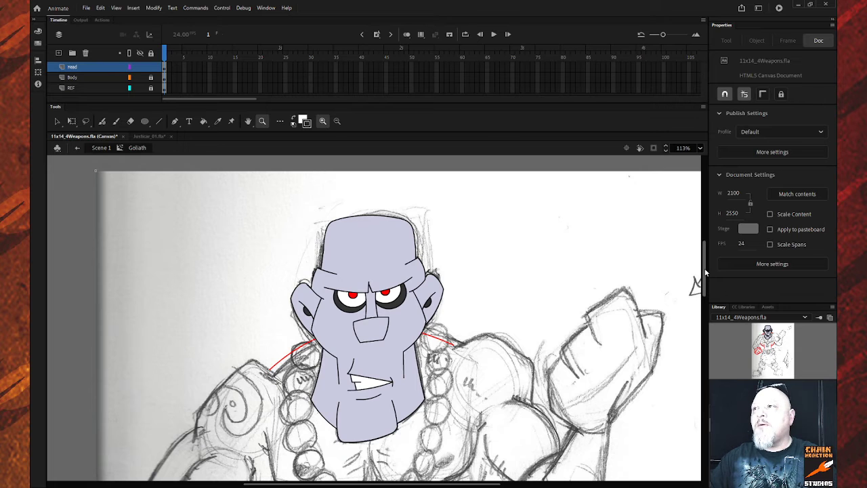
{"action": "left_click_drag", "start_coordinate": [704, 272], "coordinate": [702, 280]}
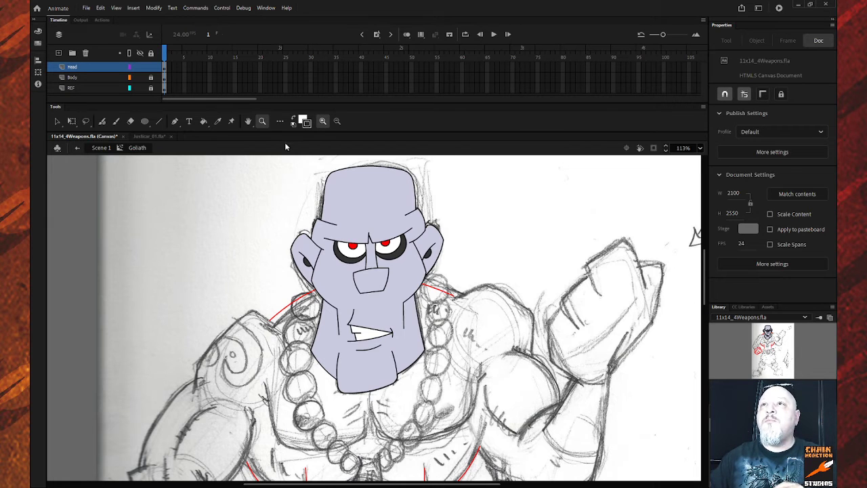
Unlock Justicar's layers, sample its light purple head colour, and bring it back to the Goliath sketch.
{"action": "left_click", "coordinate": [144, 136]}
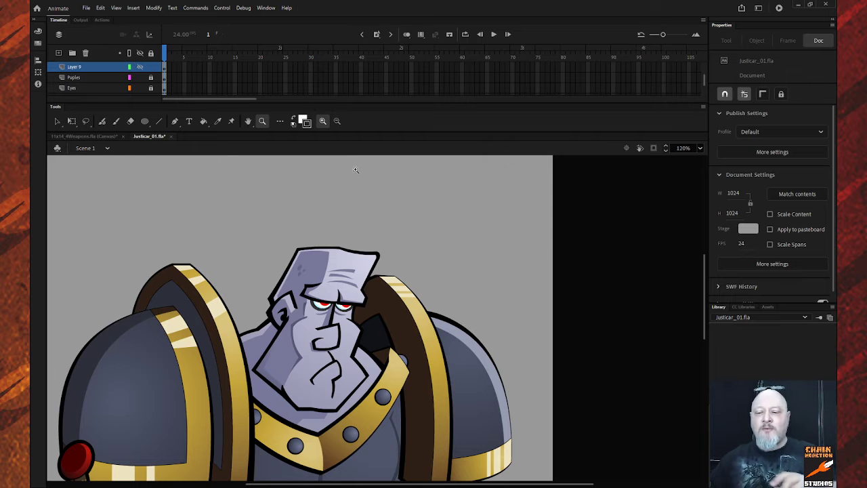
{"action": "key", "text": "i"}
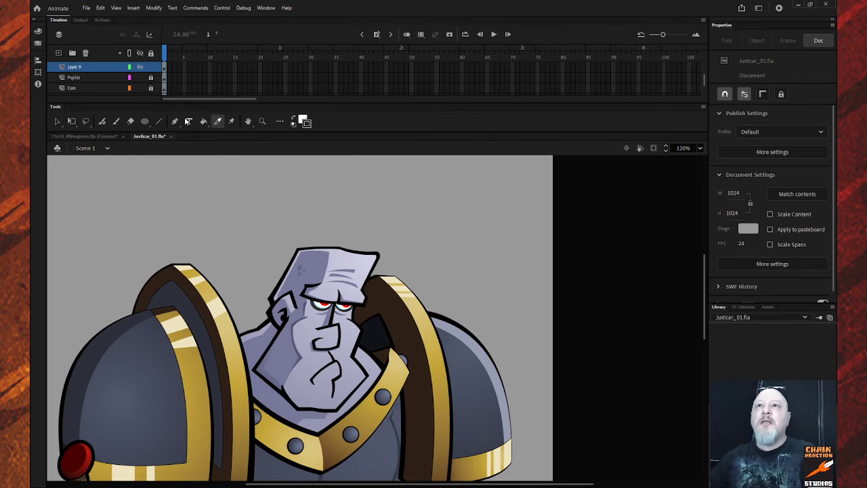
{"action": "left_click", "coordinate": [152, 54]}
{"action": "left_click", "coordinate": [356, 258]}
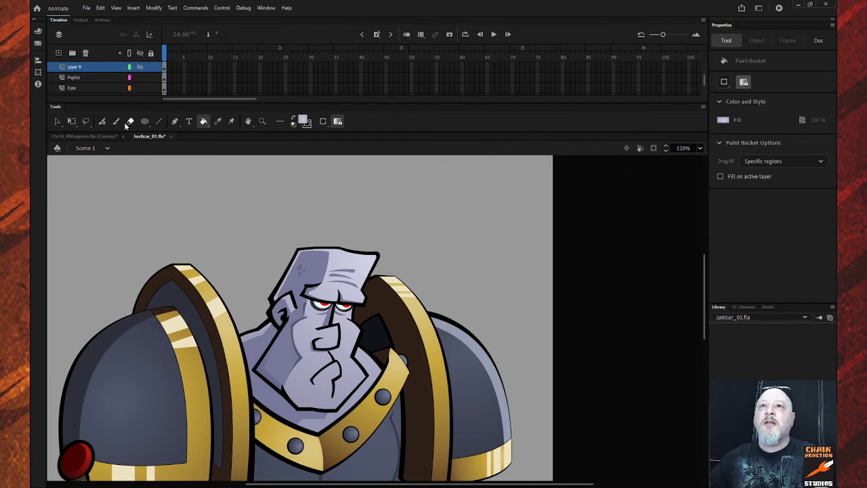
{"action": "left_click", "coordinate": [94, 136]}
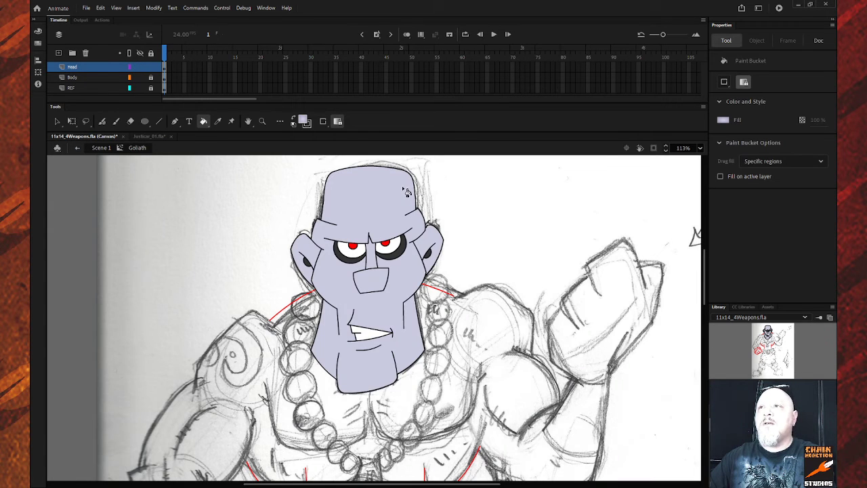
Turn off Lock Fill, fill Goliath's head with the lavender gradient, and sample that fill.
{"action": "left_click", "coordinate": [337, 122]}
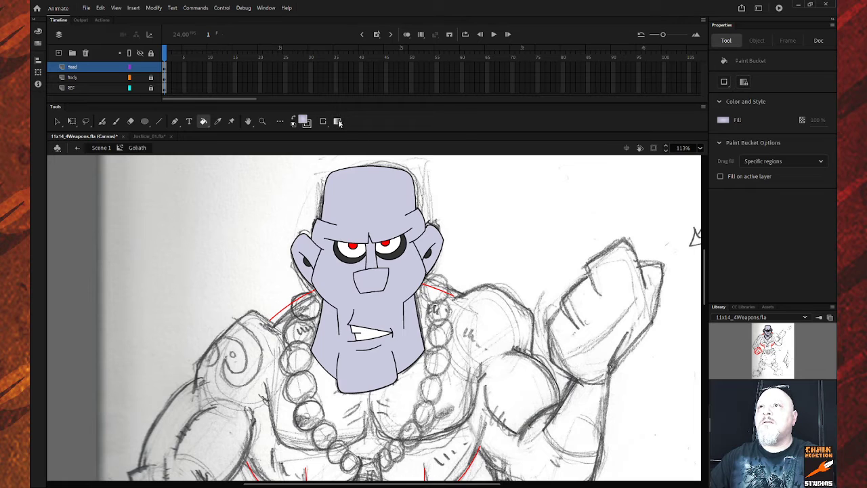
{"action": "left_click", "coordinate": [399, 186]}
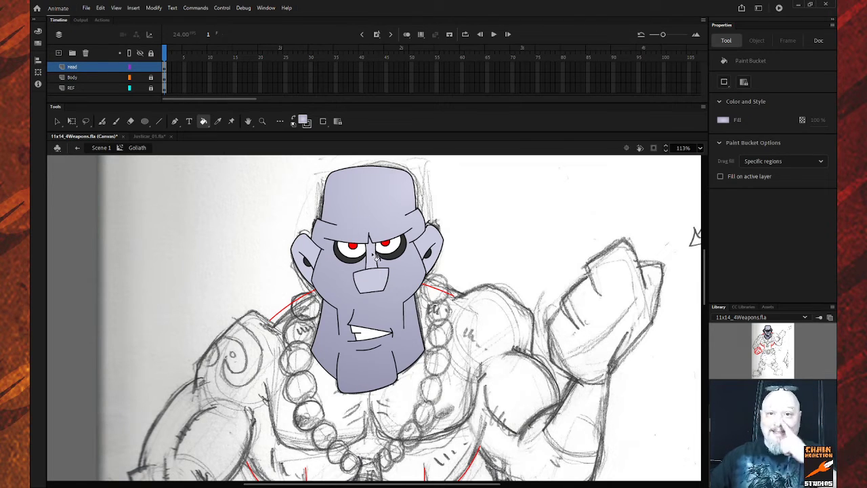
{"action": "key", "text": "i"}
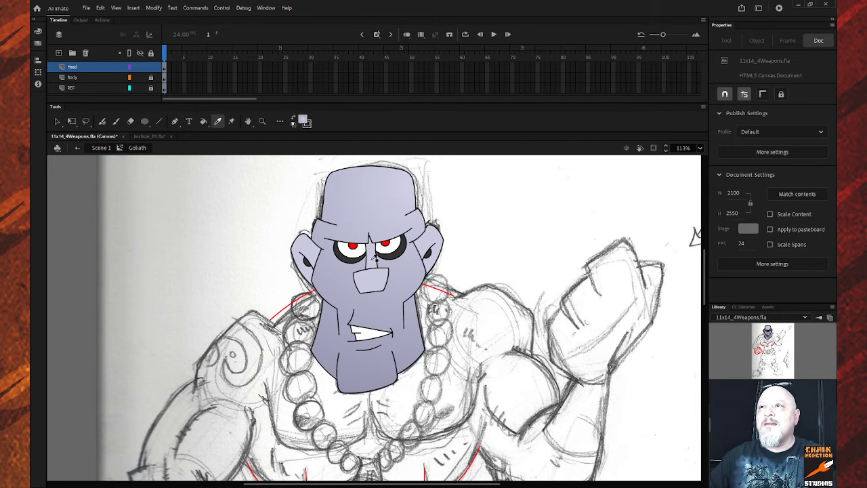
{"action": "left_click", "coordinate": [400, 191]}
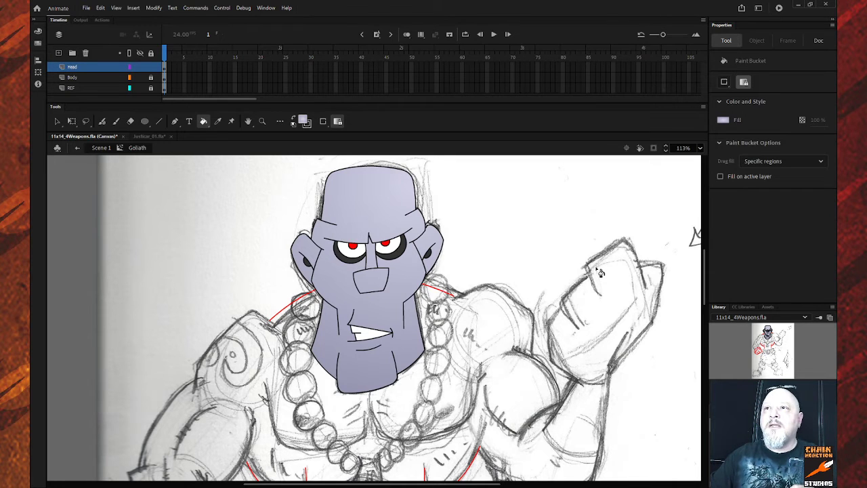
Select a face shape, then ready the Eyedropper and Paint Bucket to refill the eye rings grey.
{"action": "left_click", "coordinate": [57, 121]}
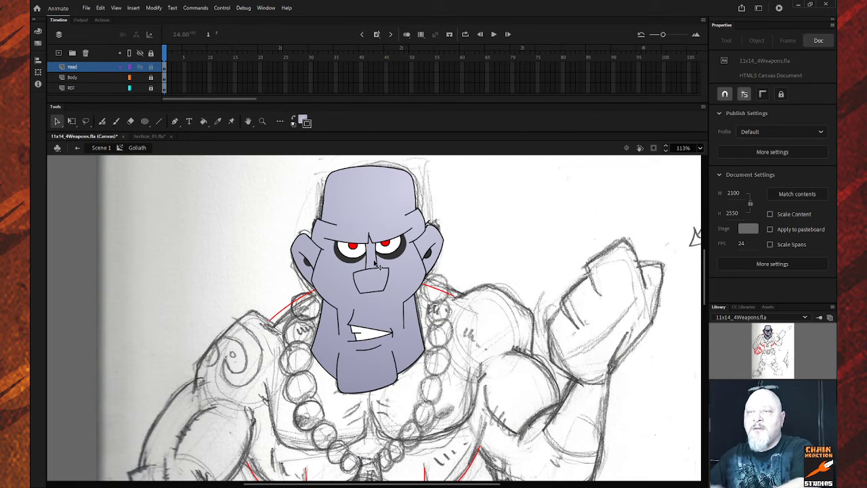
{"action": "left_click", "coordinate": [377, 278]}
{"action": "left_click", "coordinate": [488, 253]}
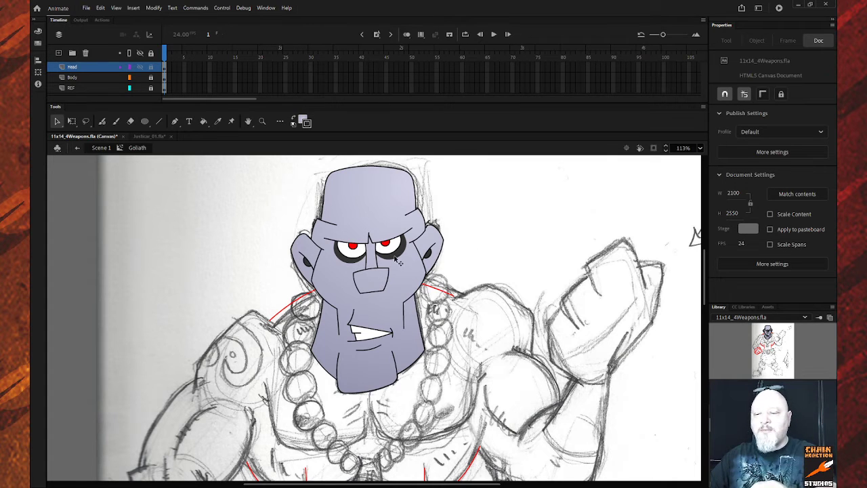
{"action": "key", "text": "i"}
{"action": "key", "text": "k"}
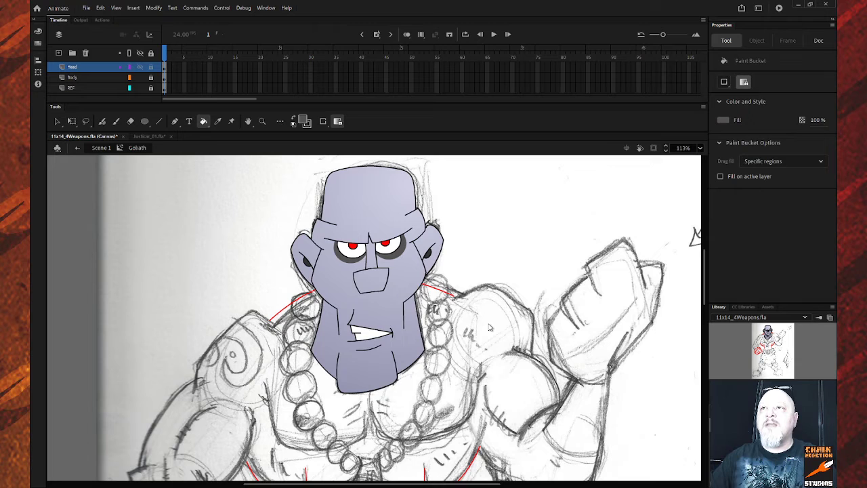
Zoom out to the whole sketch, then zoom in on Goliath's torso and fist.
{"action": "key", "text": "z"}
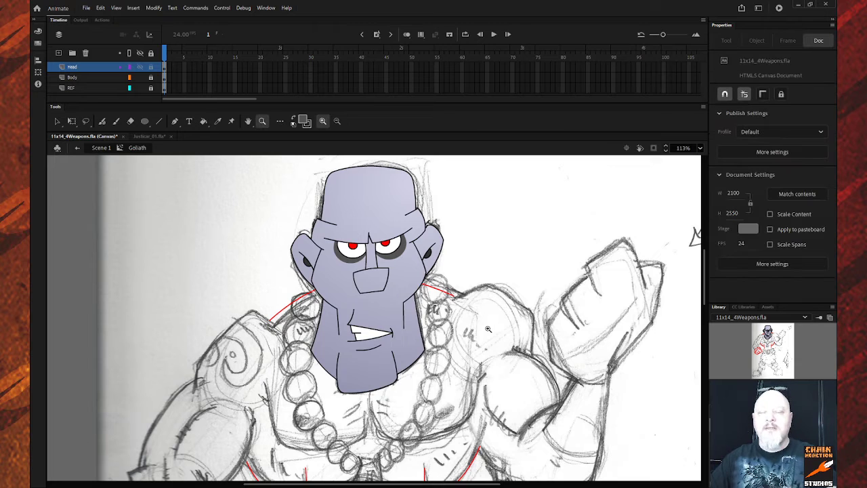
{"action": "left_click", "coordinate": [476, 327], "text": "alt"}
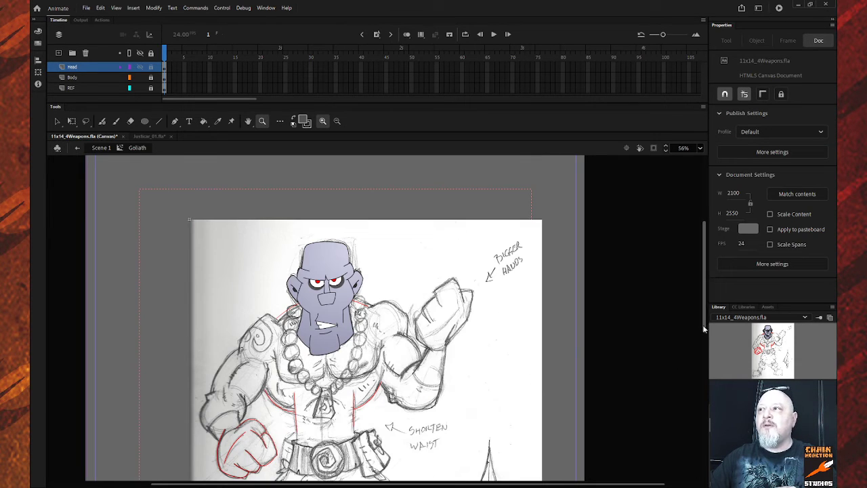
{"action": "left_click_drag", "start_coordinate": [704, 327], "coordinate": [700, 340]}
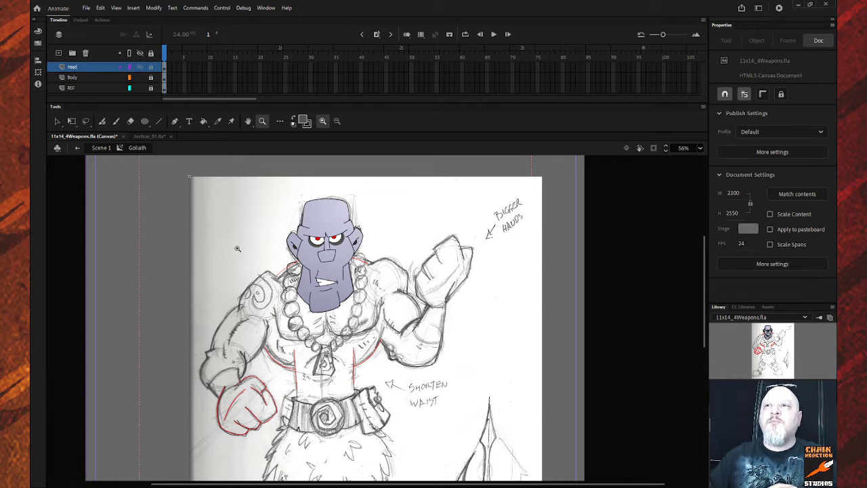
{"action": "left_click_drag", "start_coordinate": [205, 237], "coordinate": [393, 449]}
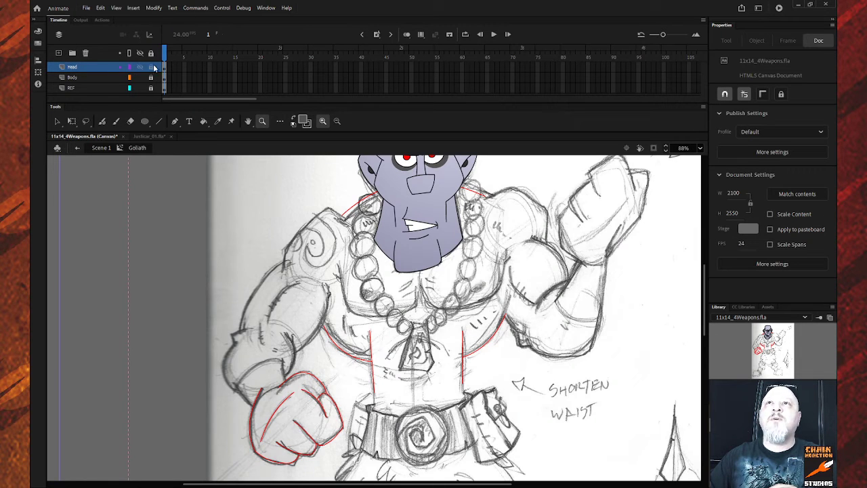
Work on the Body layer with a cleared selection and red as the stroke colour.
{"action": "left_click", "coordinate": [100, 77]}
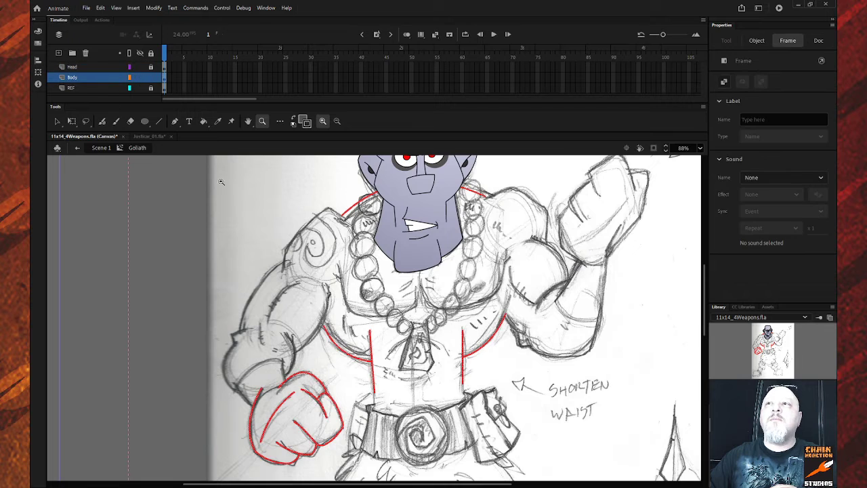
{"action": "left_click", "coordinate": [57, 120]}
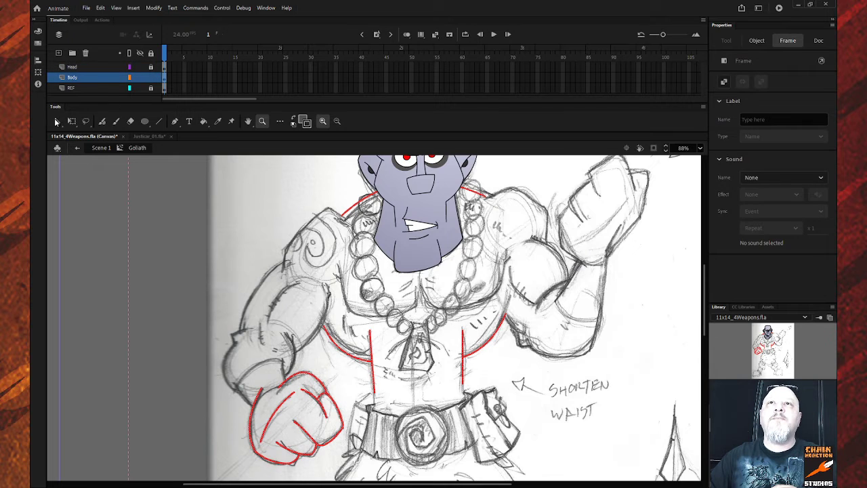
{"action": "left_click", "coordinate": [198, 199]}
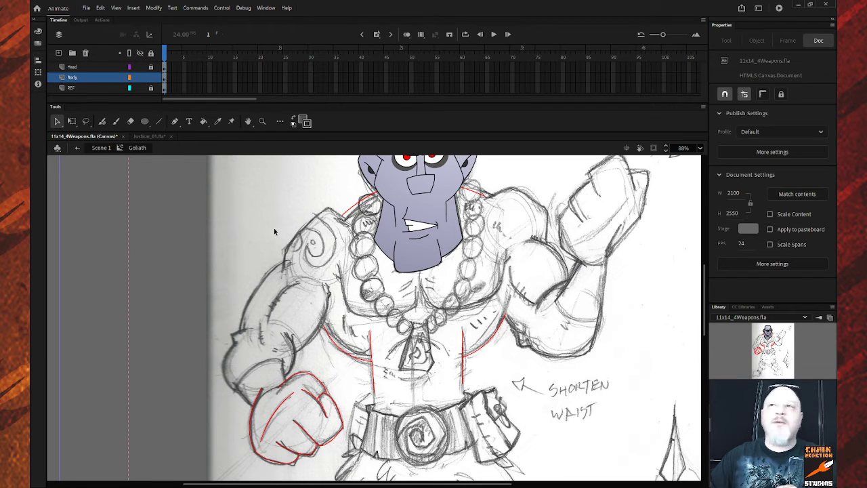
{"action": "left_click", "coordinate": [306, 123]}
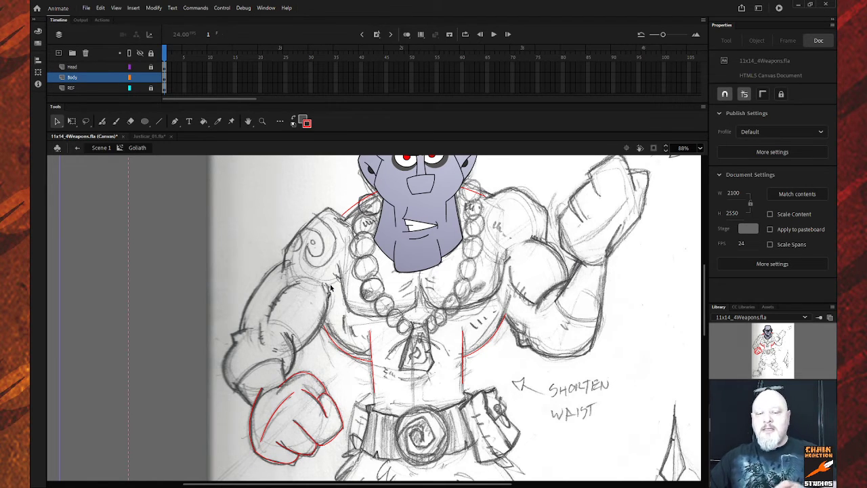
Draw a red line from the lower arm toward the fist and bend it into a wrist curve.
{"action": "key", "text": "n"}
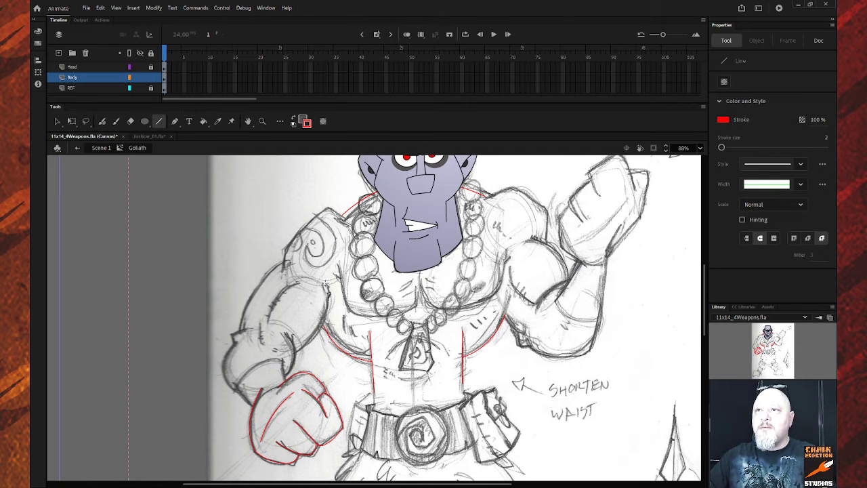
{"action": "mouse_move", "coordinate": [325, 283]}
{"action": "left_mouse_down"}
{"action": "mouse_move", "coordinate": [317, 348]}
{"action": "mouse_move", "coordinate": [311, 343]}
{"action": "left_mouse_up"}
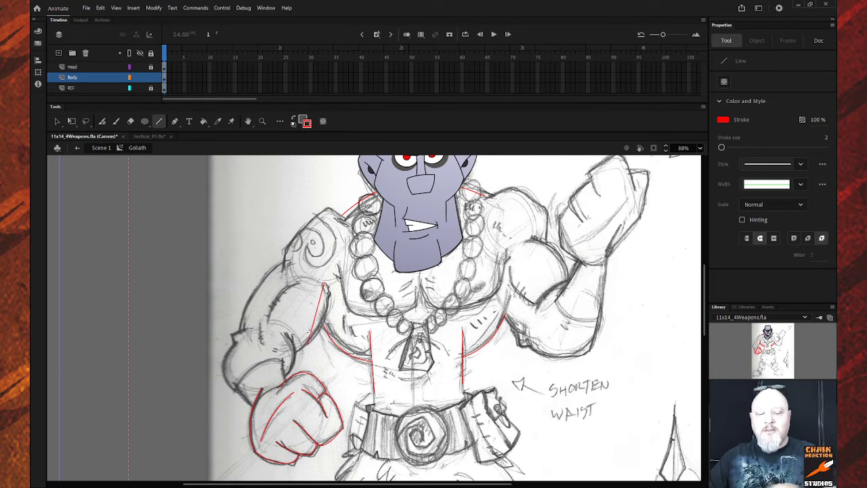
{"action": "key", "text": "ctrl+z"}
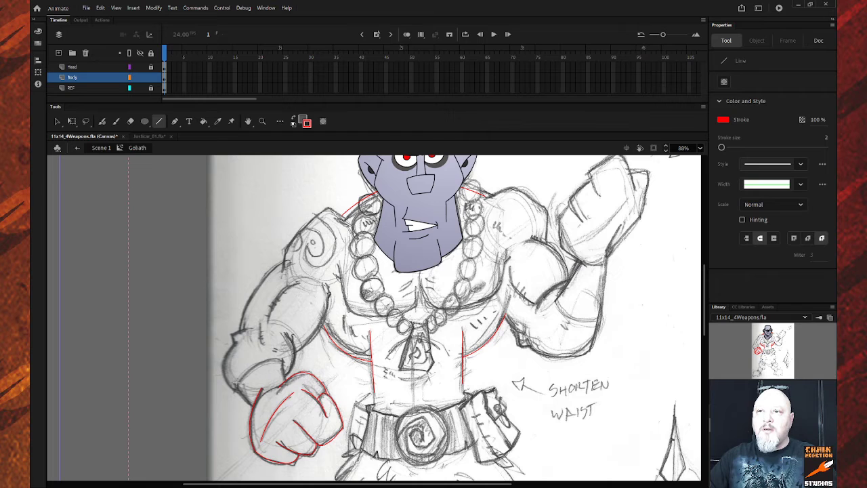
{"action": "mouse_move", "coordinate": [235, 386]}
{"action": "left_mouse_down"}
{"action": "mouse_move", "coordinate": [283, 358]}
{"action": "mouse_move", "coordinate": [277, 364]}
{"action": "left_mouse_up"}
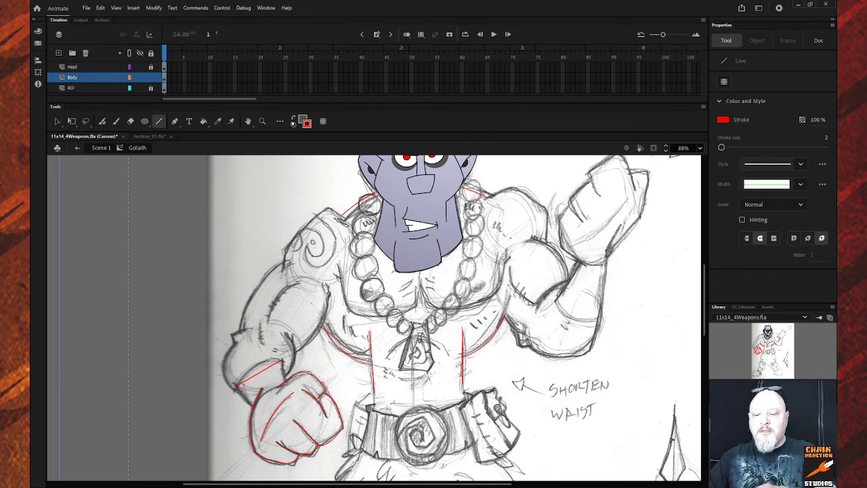
{"action": "key", "text": "v"}
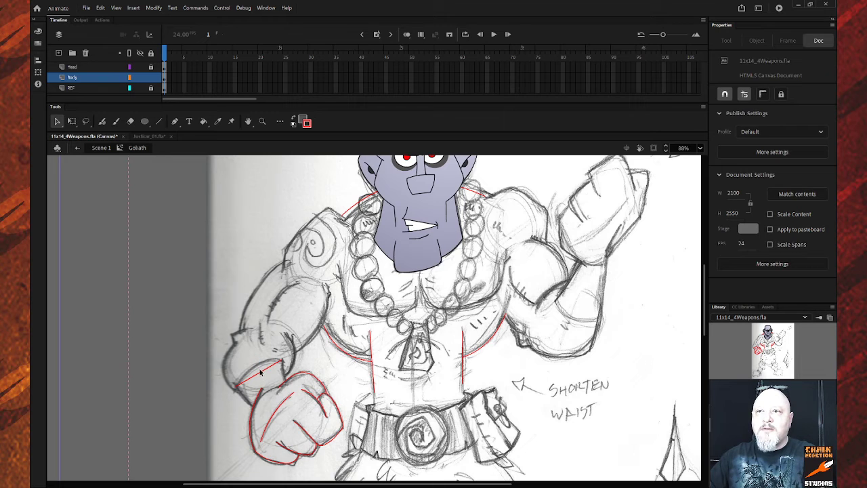
{"action": "left_click_drag", "start_coordinate": [261, 372], "coordinate": [255, 364]}
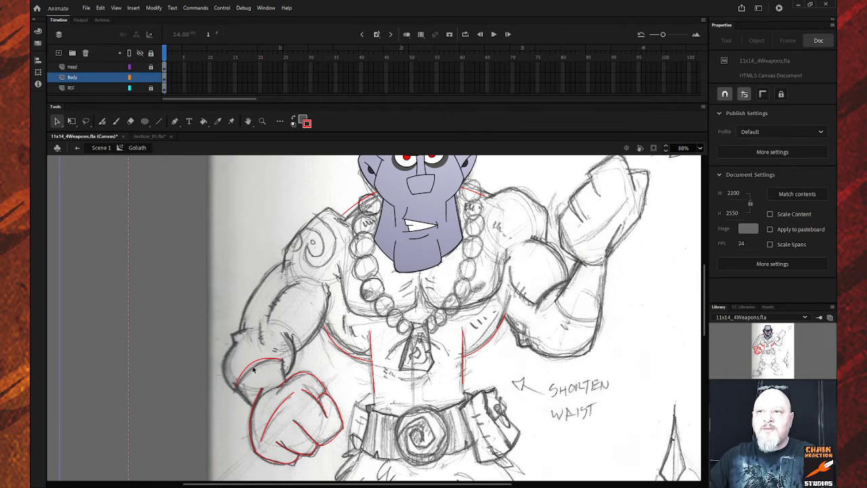
Refine the red wrist strokes, selecting the small fist stroke and the one above it.
{"action": "key", "text": "n"}
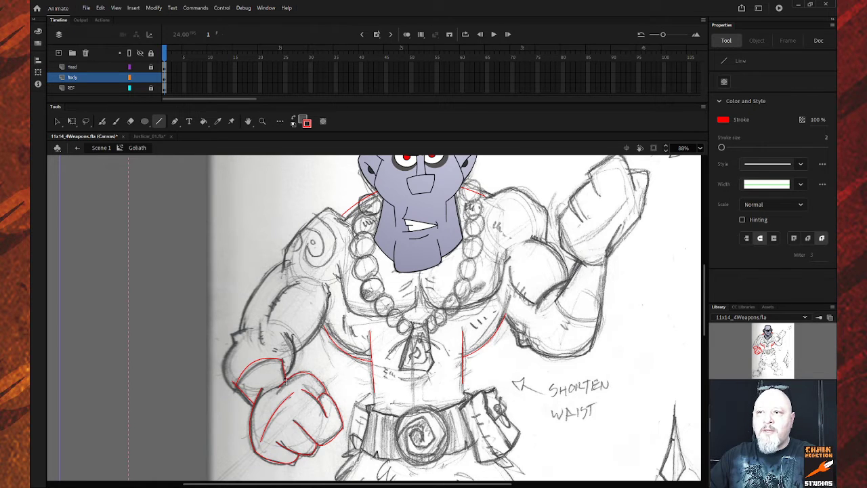
{"action": "key", "text": "v"}
{"action": "key", "text": "n"}
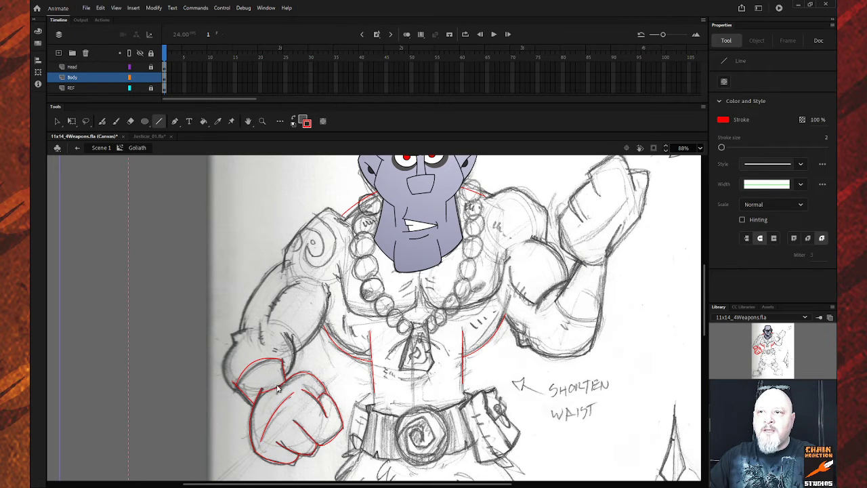
{"action": "key", "text": "v"}
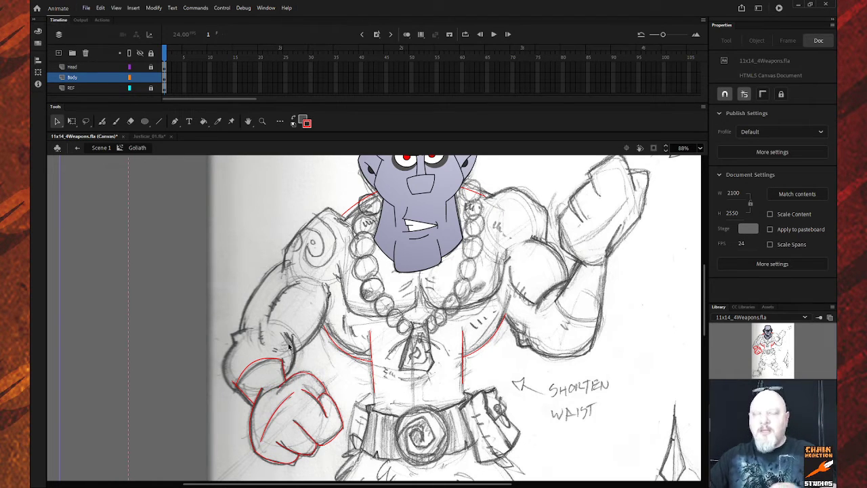
{"action": "key", "text": "n"}
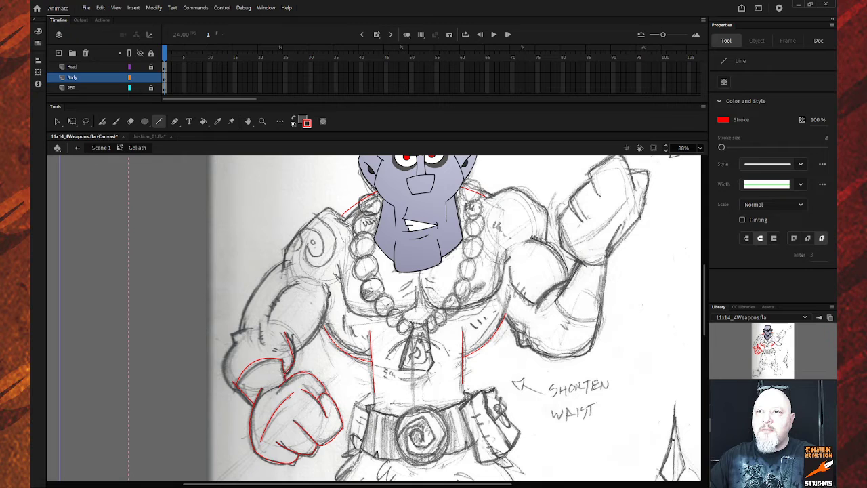
{"action": "key", "text": "v"}
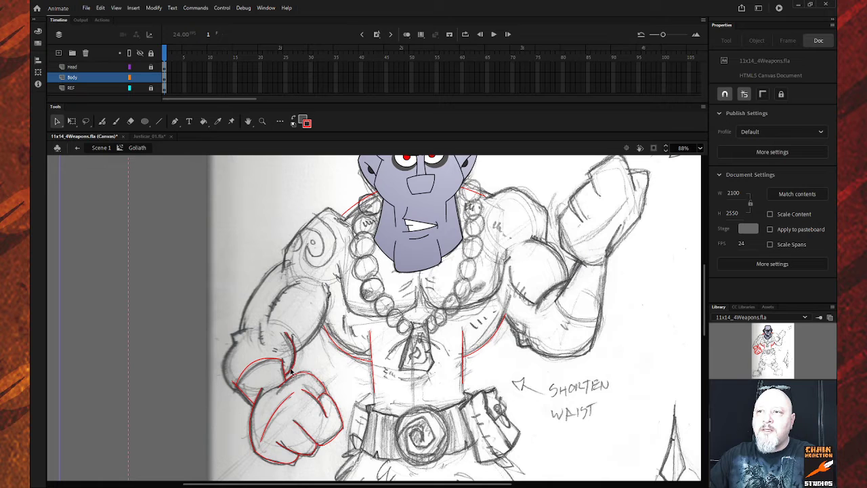
{"action": "left_click", "coordinate": [292, 373]}
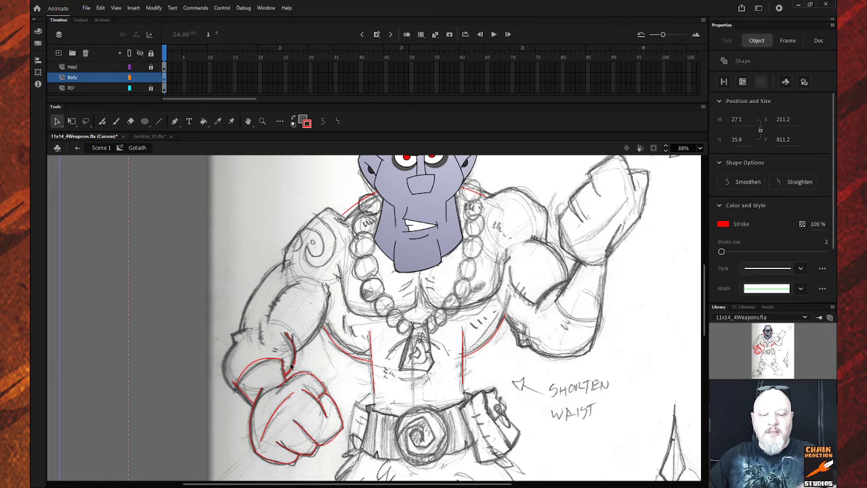
{"action": "left_click", "coordinate": [302, 349], "text": "shift"}
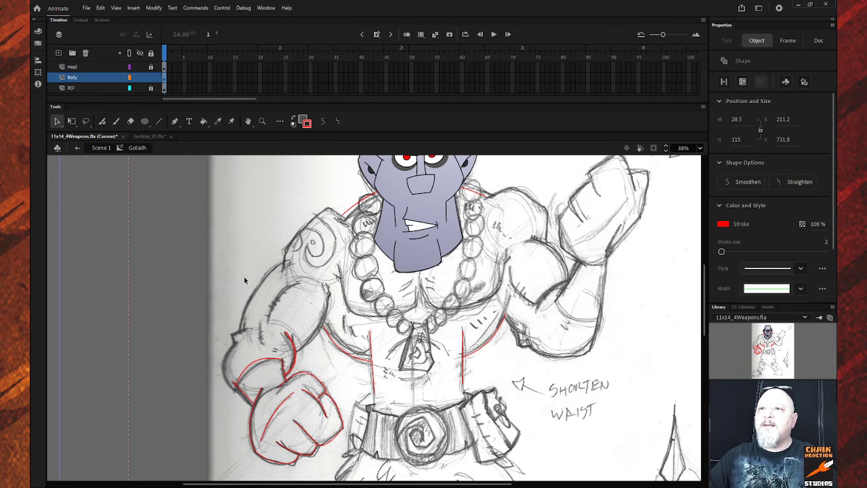
{"action": "left_click", "coordinate": [230, 297]}
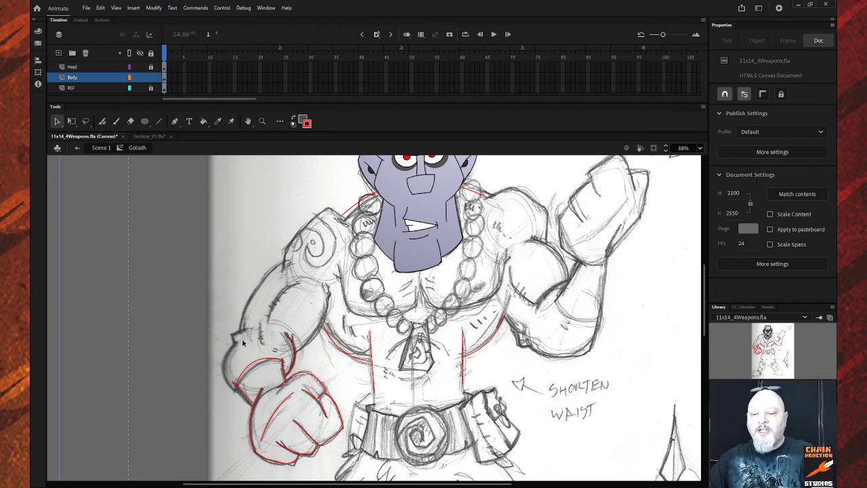
{"action": "key", "text": "n"}
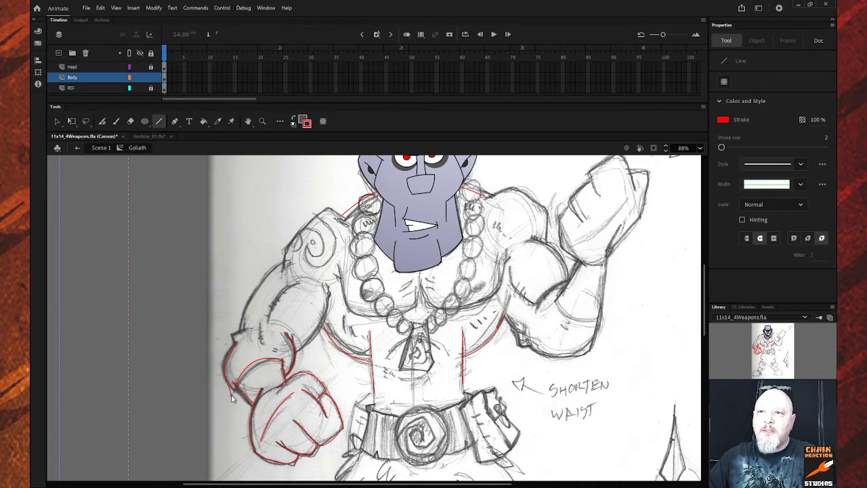
{"action": "key", "text": "v"}
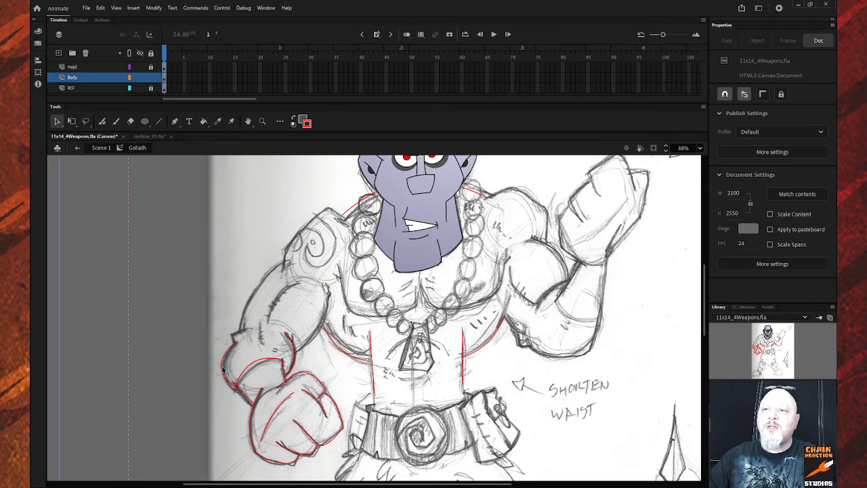
Select the red forearm arc, shift it left, then move it right onto the pencil forearm outline.
{"action": "left_click", "coordinate": [223, 370]}
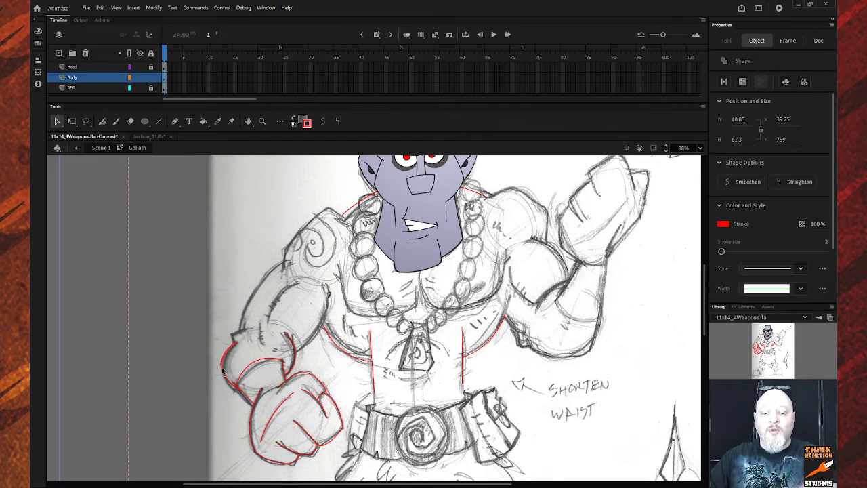
{"action": "left_click", "coordinate": [224, 376], "text": "shift"}
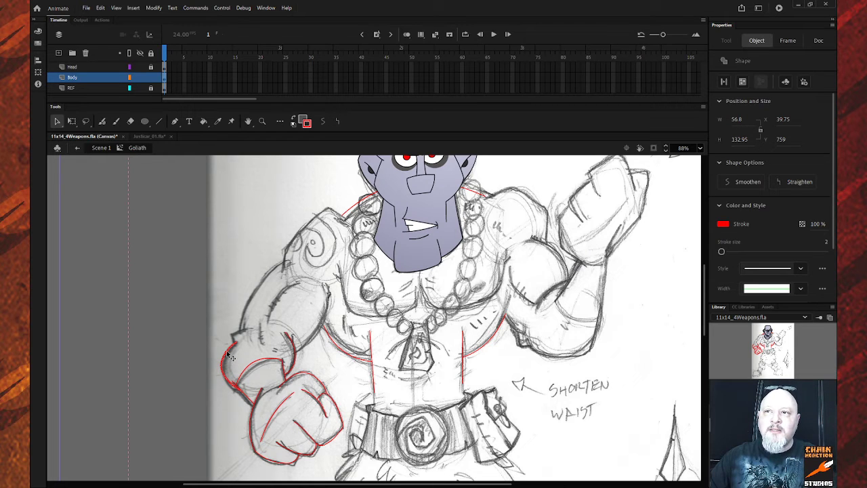
{"action": "mouse_move", "coordinate": [229, 358]}
{"action": "left_mouse_down"}
{"action": "mouse_move", "coordinate": [218, 390]}
{"action": "mouse_move", "coordinate": [232, 397]}
{"action": "left_mouse_up"}
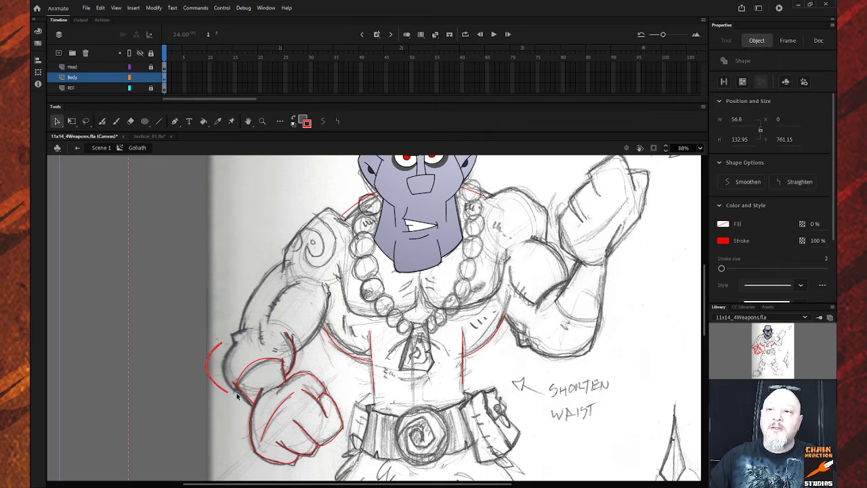
{"action": "left_click", "coordinate": [237, 396]}
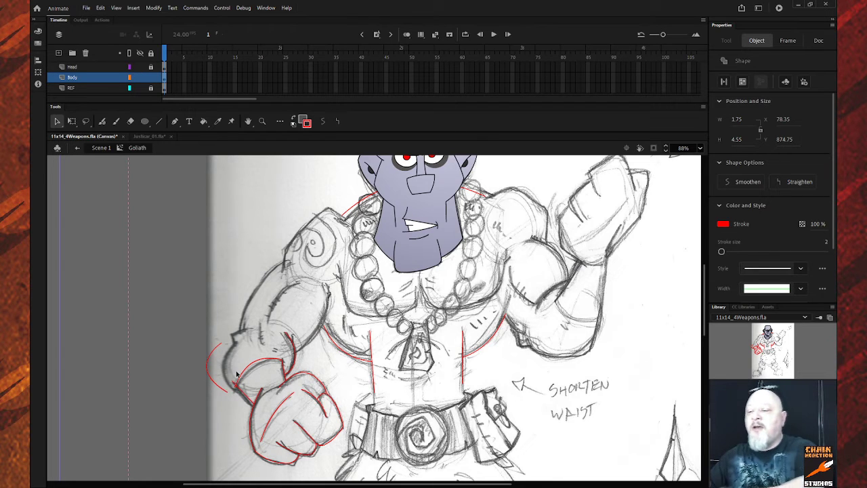
{"action": "left_click", "coordinate": [234, 364]}
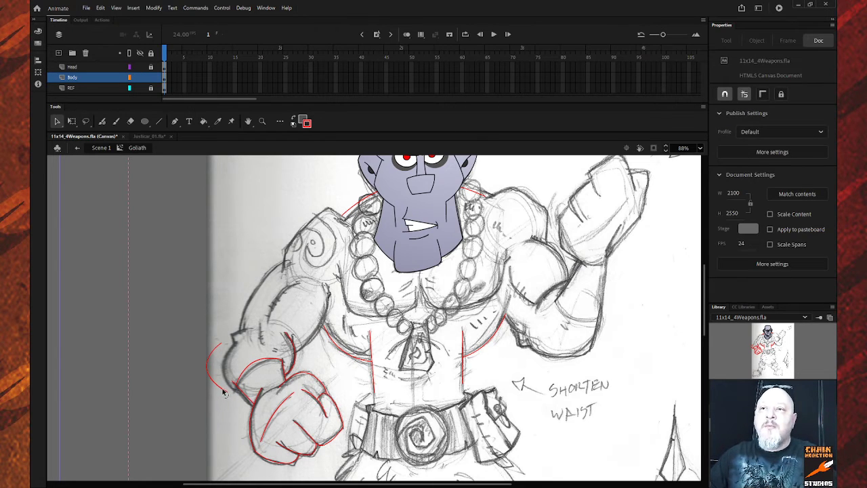
{"action": "left_click", "coordinate": [226, 393]}
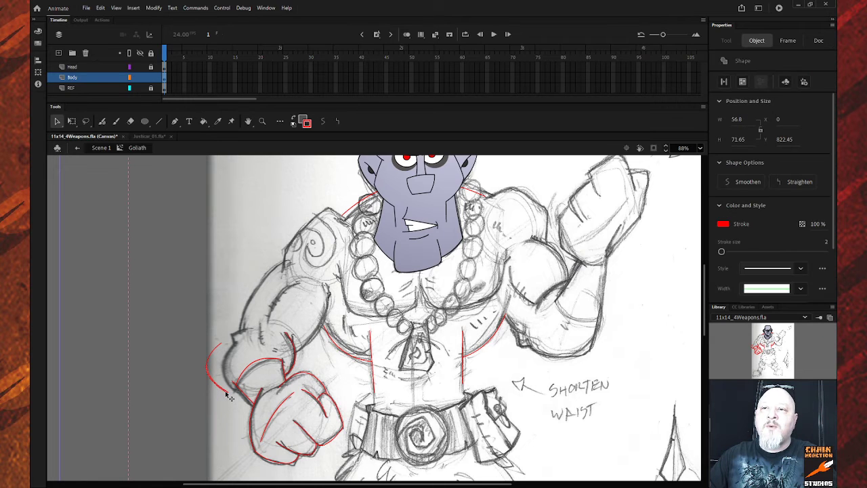
{"action": "double_click", "coordinate": [226, 394]}
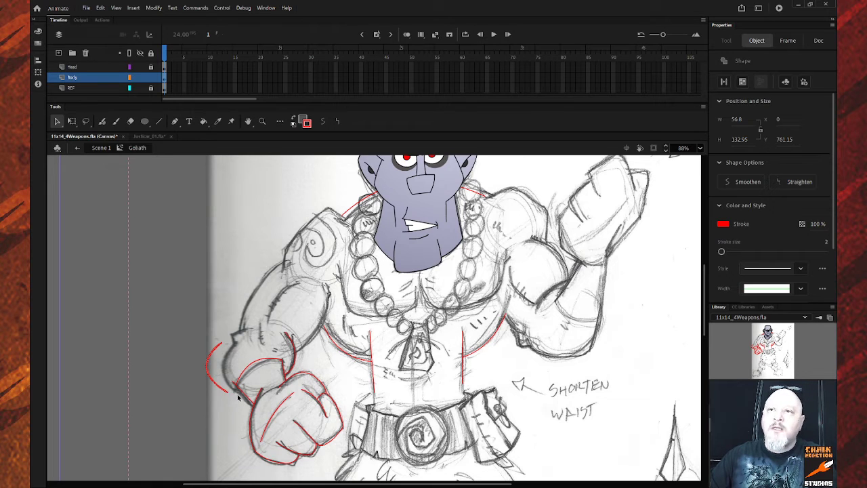
{"action": "left_click_drag", "start_coordinate": [230, 396], "coordinate": [241, 394]}
{"action": "left_click", "coordinate": [230, 398]}
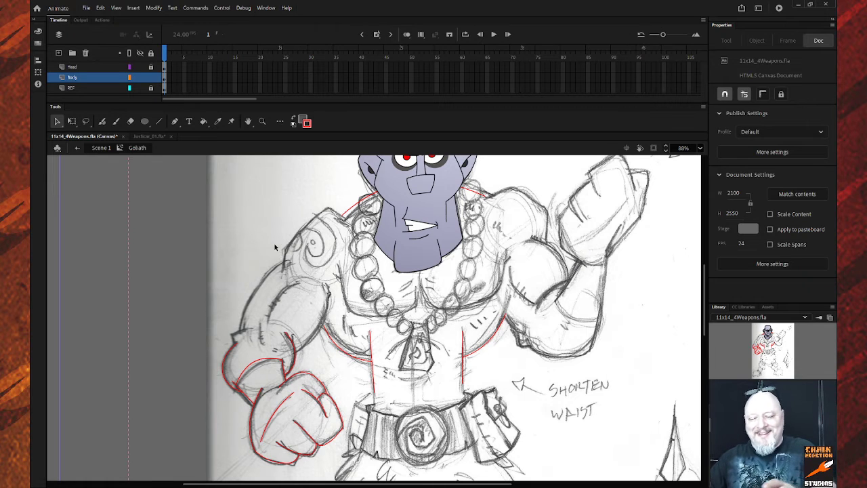
Draw red lines down Goliath's outer arm and up along the shoulder outline.
{"action": "key", "text": "n"}
{"action": "mouse_move", "coordinate": [283, 261]}
{"action": "left_mouse_down"}
{"action": "mouse_move", "coordinate": [239, 333]}
{"action": "mouse_move", "coordinate": [258, 304]}
{"action": "mouse_move", "coordinate": [249, 298]}
{"action": "left_mouse_up"}
{"action": "key", "text": "v"}
{"action": "key", "text": "n"}
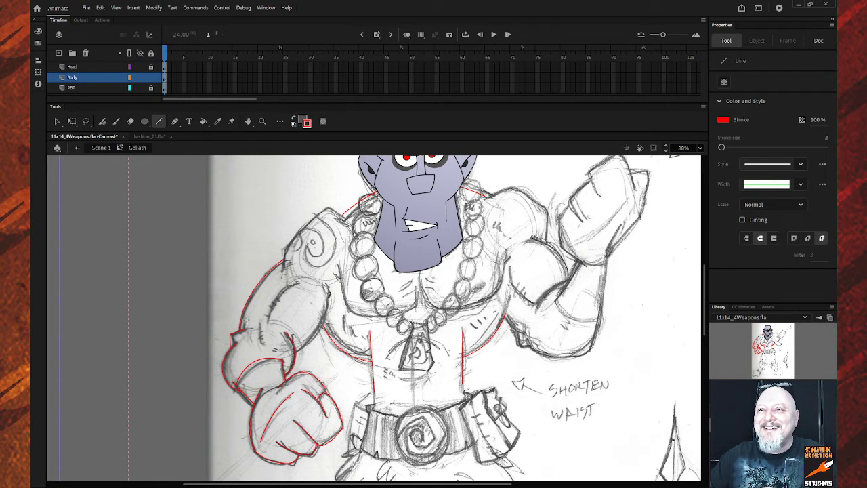
{"action": "key", "text": "v"}
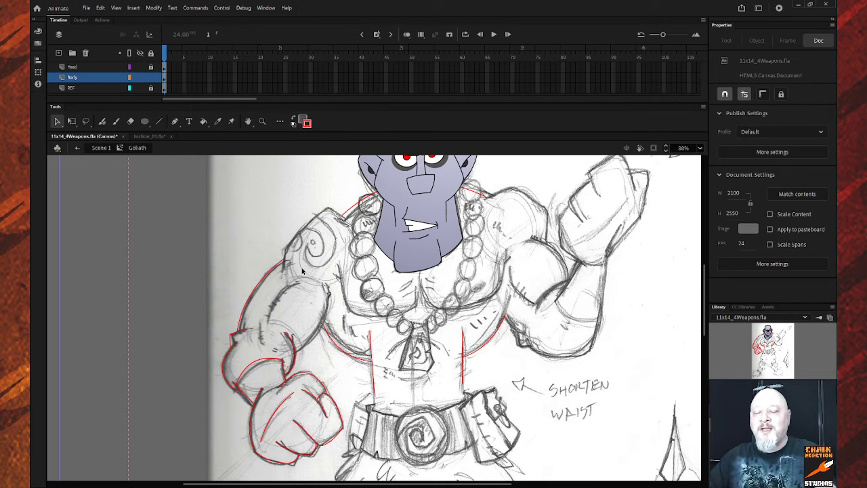
{"action": "key", "text": "n"}
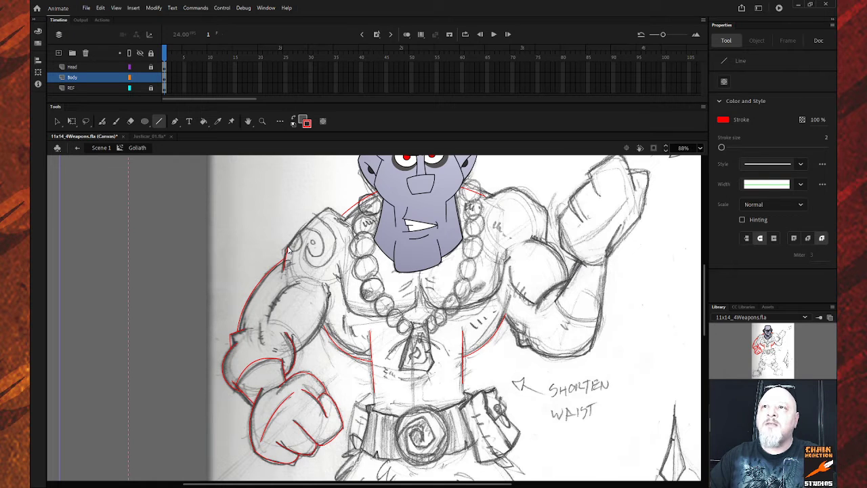
{"action": "left_click_drag", "start_coordinate": [287, 251], "coordinate": [328, 210]}
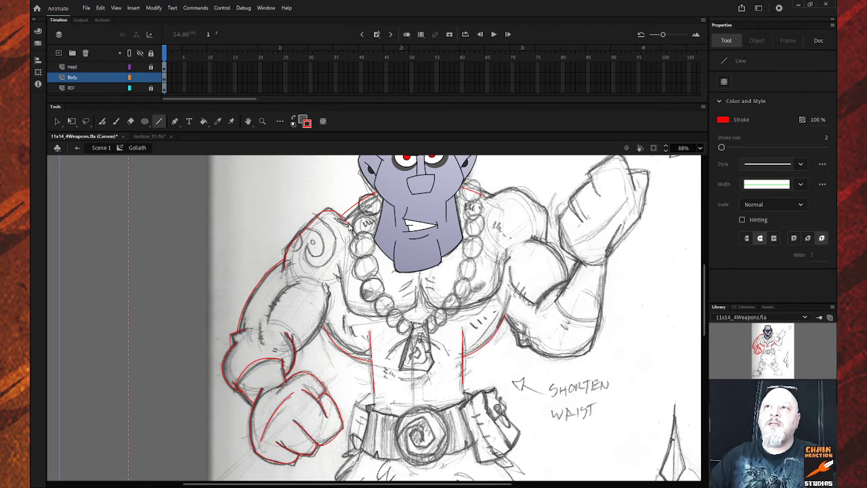
{"action": "key", "text": "v"}
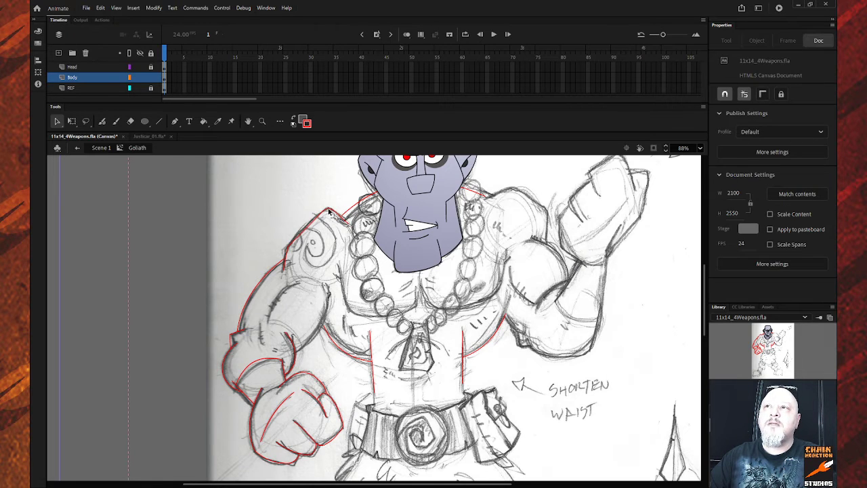
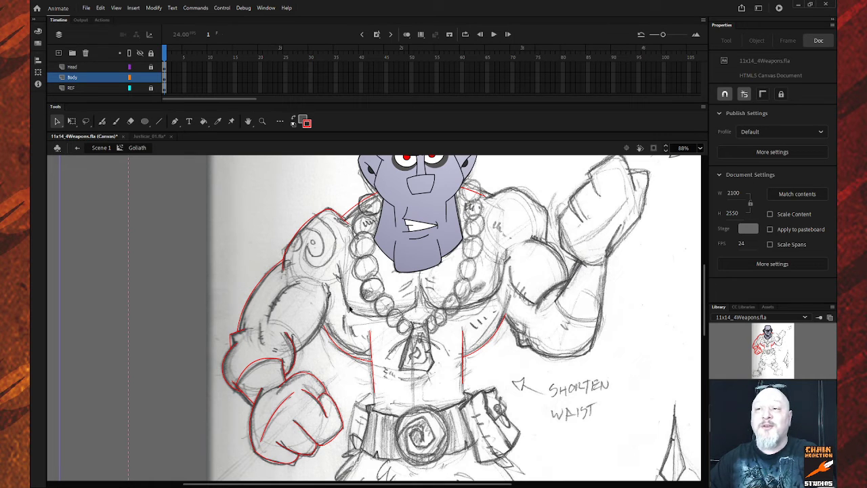
Draw two red lines down the left upper arm and bend the second into a curve.
{"action": "key", "text": "n"}
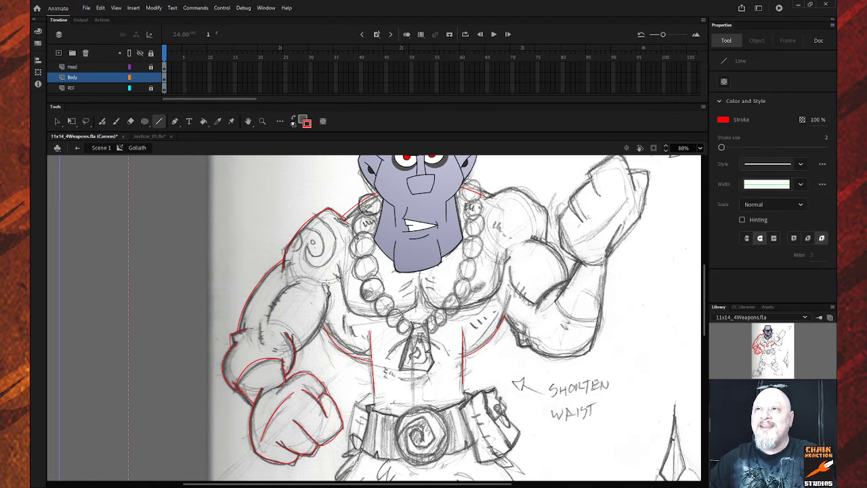
{"action": "mouse_move", "coordinate": [327, 285]}
{"action": "left_mouse_down"}
{"action": "mouse_move", "coordinate": [329, 347]}
{"action": "mouse_move", "coordinate": [302, 352]}
{"action": "mouse_move", "coordinate": [296, 346]}
{"action": "mouse_move", "coordinate": [325, 323]}
{"action": "left_mouse_up"}
{"action": "key", "text": "v"}
{"action": "key", "text": "n"}
{"action": "left_click_drag", "start_coordinate": [298, 279], "coordinate": [268, 323]}
{"action": "key", "text": "v"}
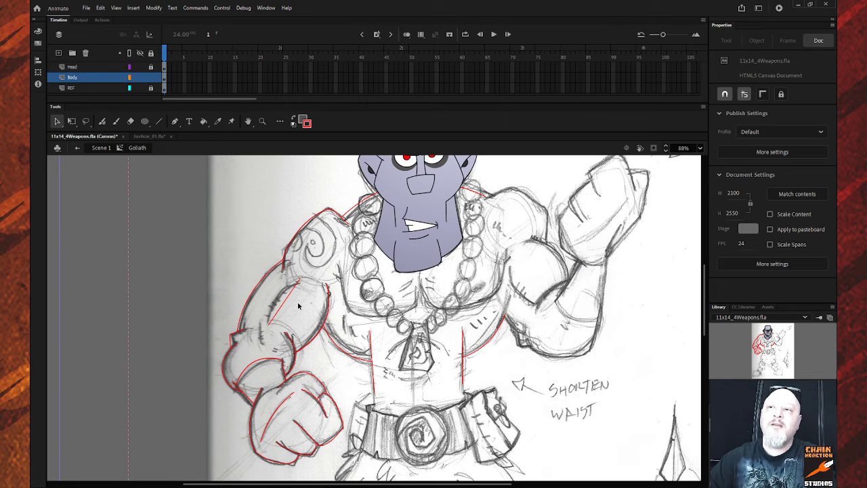
{"action": "left_click_drag", "start_coordinate": [285, 299], "coordinate": [277, 295]}
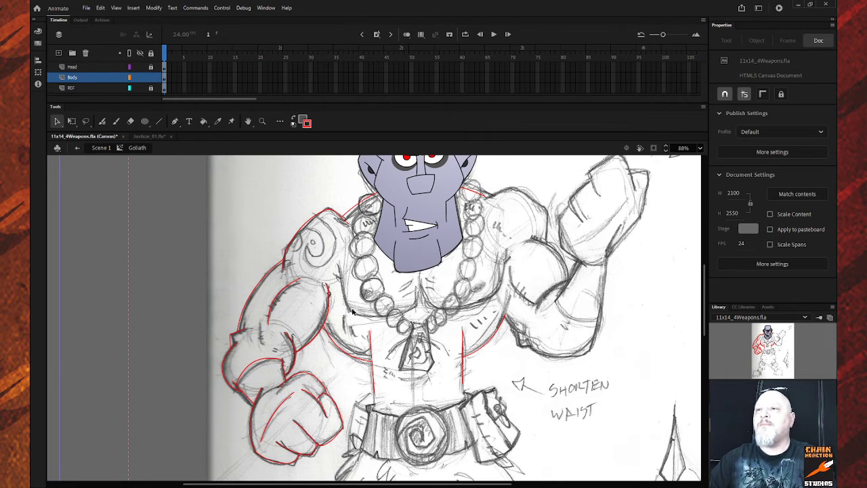
Draw a red line across the left pectoral under the necklace and bend it into a curve.
{"action": "key", "text": "n"}
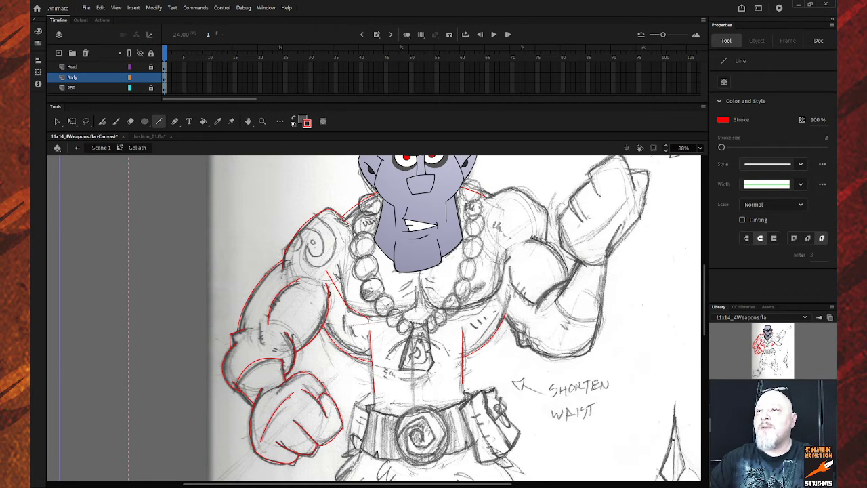
{"action": "left_click_drag", "start_coordinate": [369, 316], "coordinate": [417, 306]}
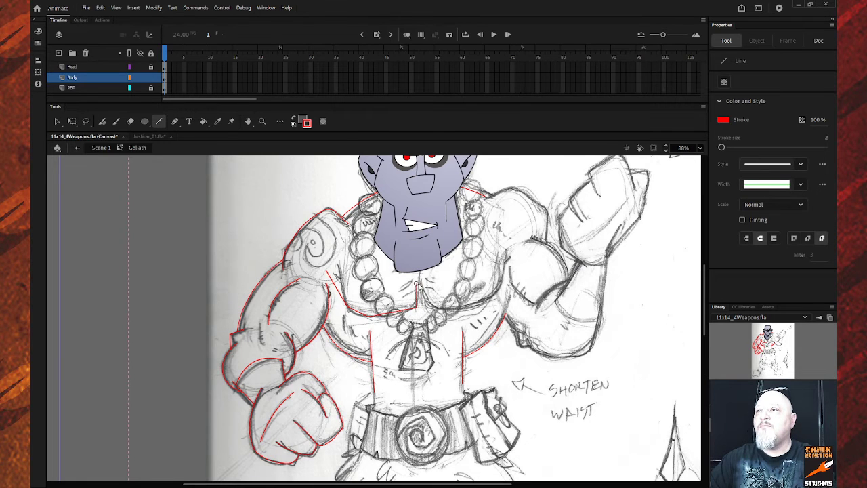
{"action": "key", "text": "v"}
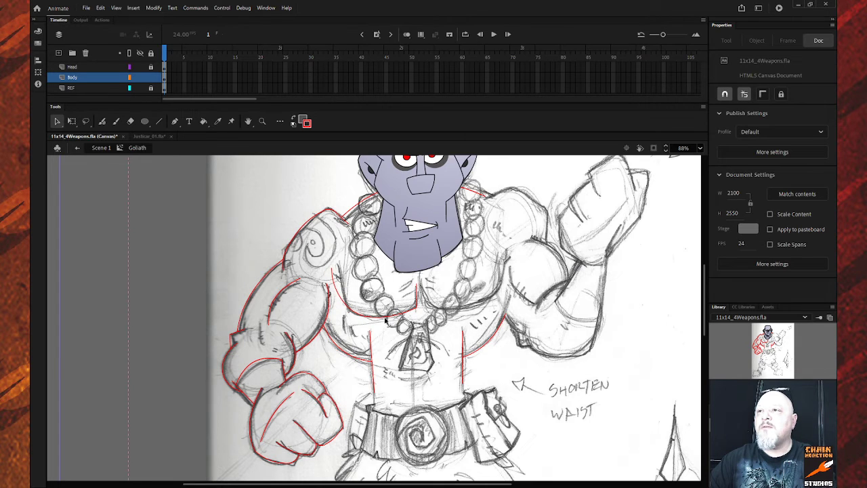
{"action": "left_click", "coordinate": [418, 300]}
{"action": "left_click", "coordinate": [421, 302]}
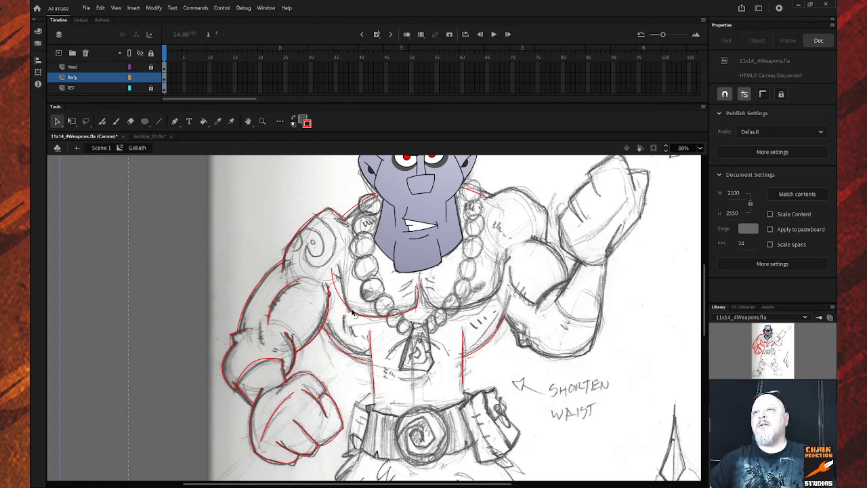
Duplicate the left chest curve, flip the copy horizontally, and move it onto the right pectoral.
{"action": "left_click", "coordinate": [352, 312]}
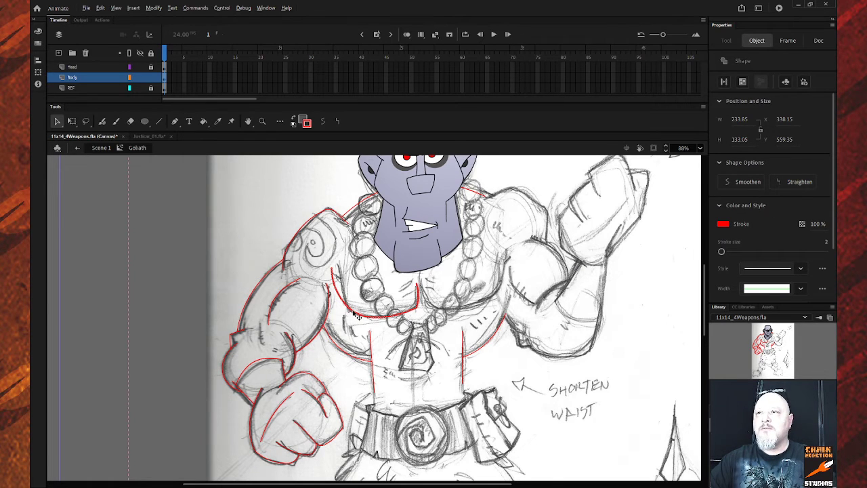
{"action": "left_click_drag", "start_coordinate": [351, 314], "coordinate": [552, 411]}
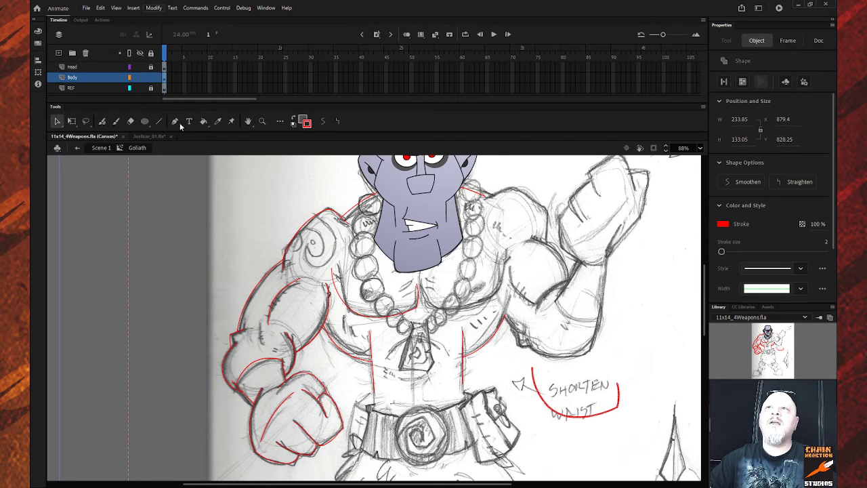
{"action": "left_click", "coordinate": [317, 212]}
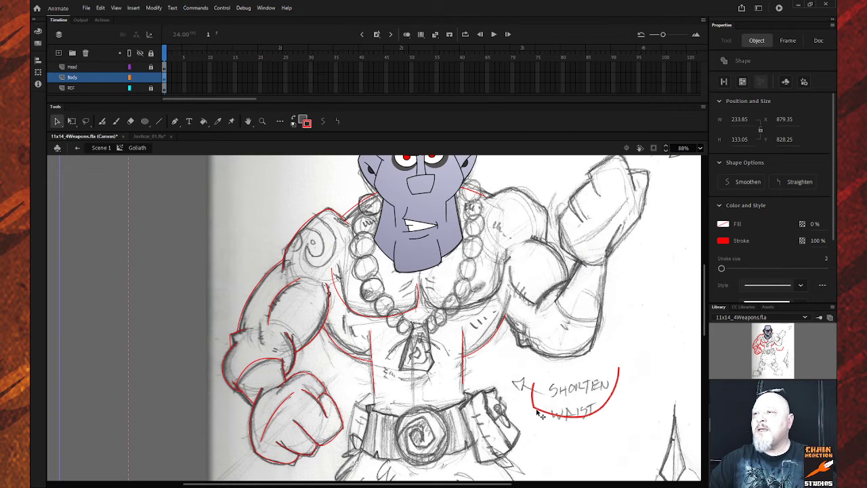
{"action": "left_click_drag", "start_coordinate": [535, 413], "coordinate": [433, 309]}
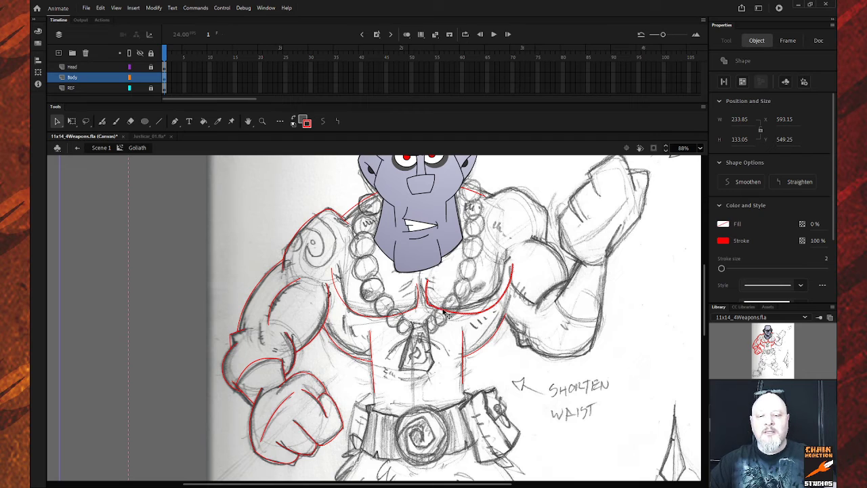
Rotate the mirrored chest curve counter-clockwise, scale it down slightly, then deselect it.
{"action": "key", "text": "q"}
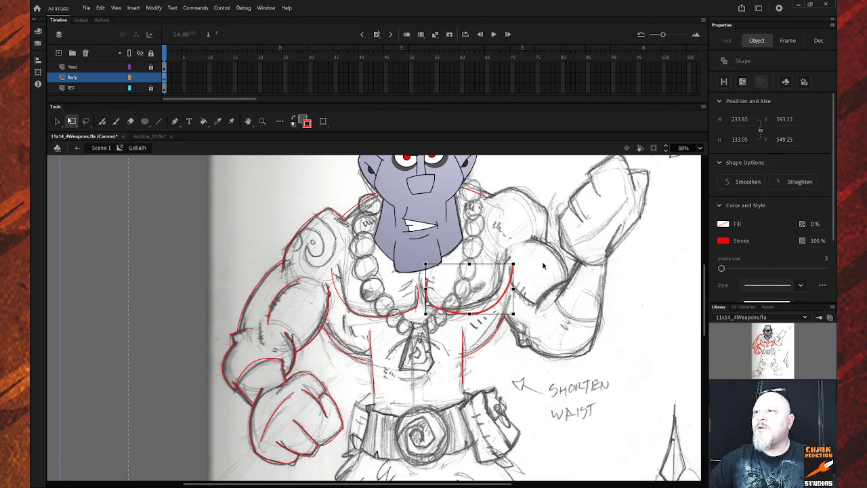
{"action": "left_click_drag", "start_coordinate": [520, 269], "coordinate": [516, 255]}
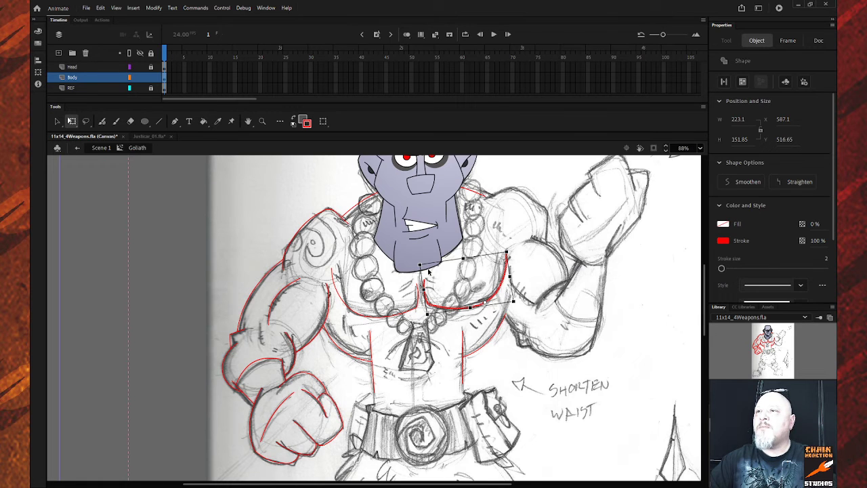
{"action": "left_click_drag", "start_coordinate": [420, 264], "coordinate": [425, 270]}
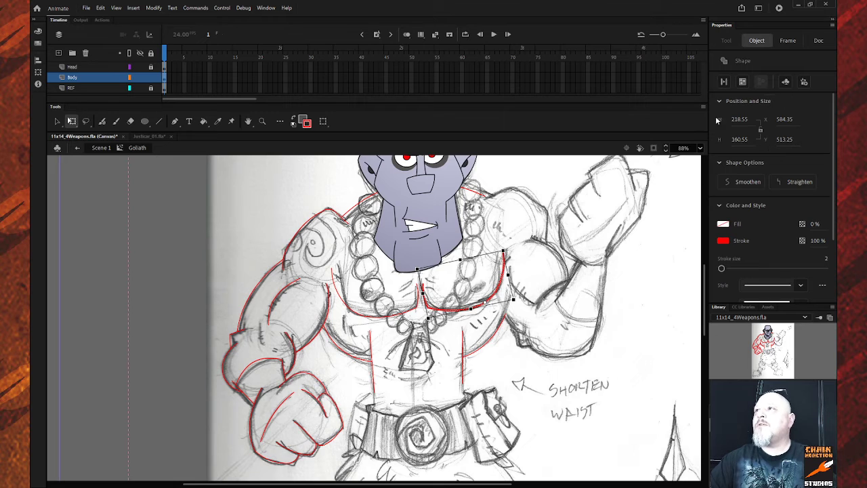
{"action": "left_click", "coordinate": [816, 42]}
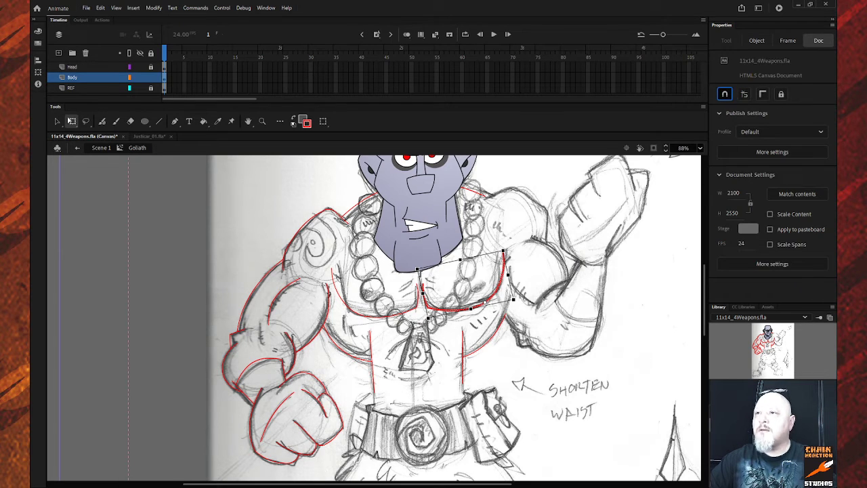
{"action": "left_click", "coordinate": [420, 270]}
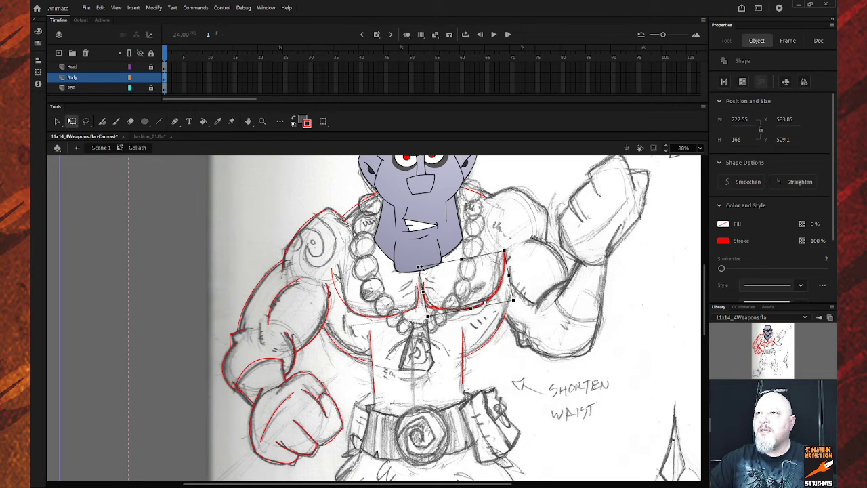
{"action": "left_click", "coordinate": [509, 377]}
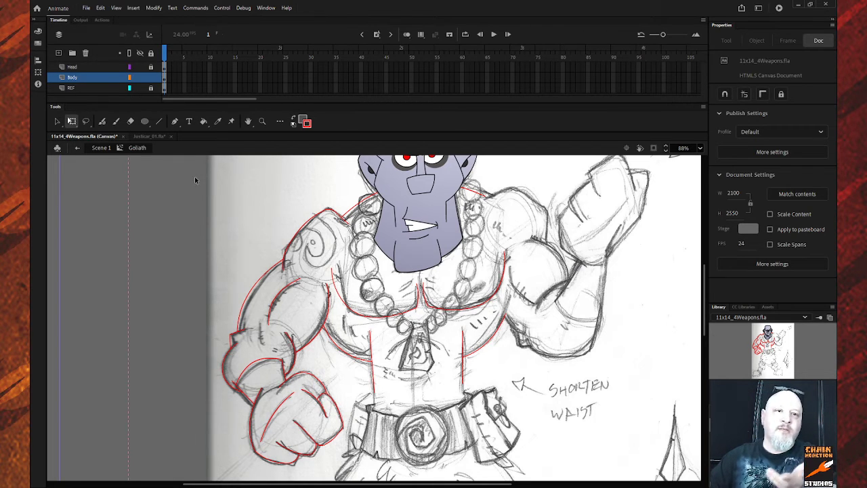
{"action": "key", "text": "v"}
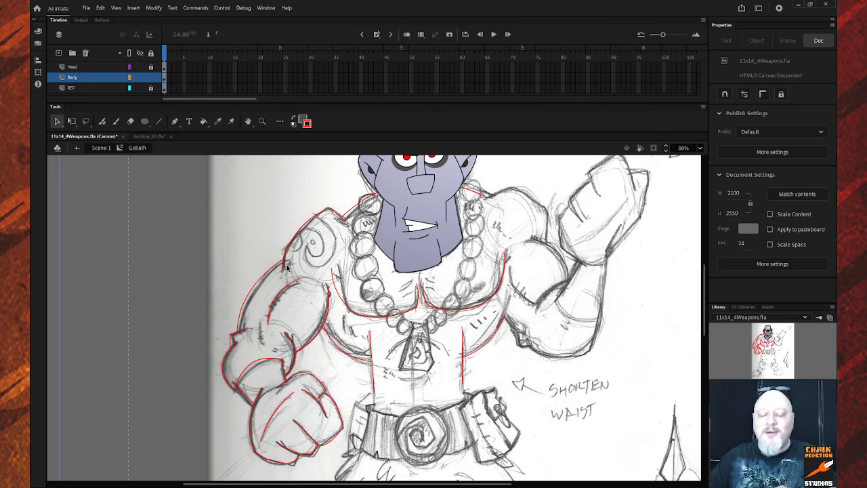
Zoom in with a marquee around the shoulder and upper arm next to the necklace.
{"action": "key", "text": "z"}
{"action": "left_click_drag", "start_coordinate": [266, 263], "coordinate": [398, 363]}
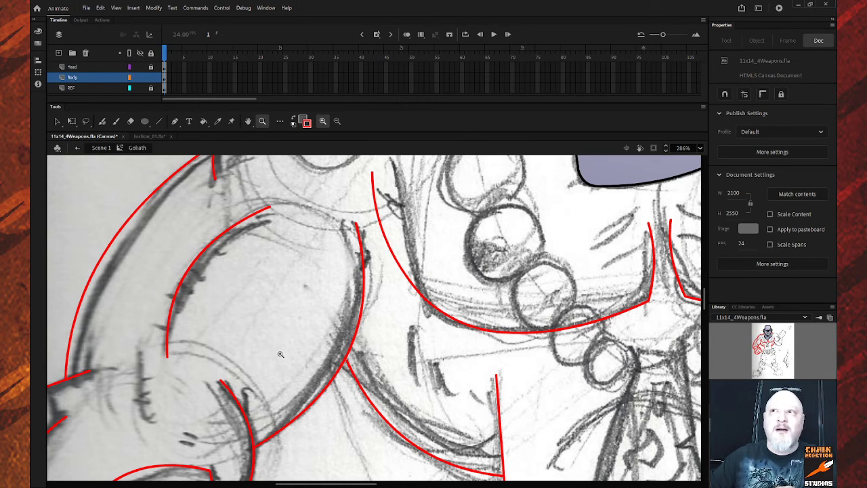
Turn on snap to objects and redraw the short red line at the shoulder.
{"action": "scroll", "coordinate": [403, 349], "scroll_direction": "up", "scroll_amount": 3}
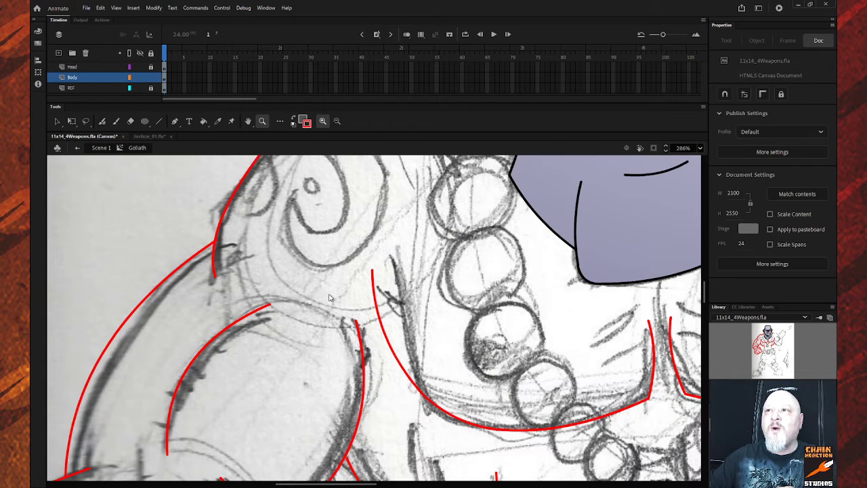
{"action": "left_click", "coordinate": [158, 121]}
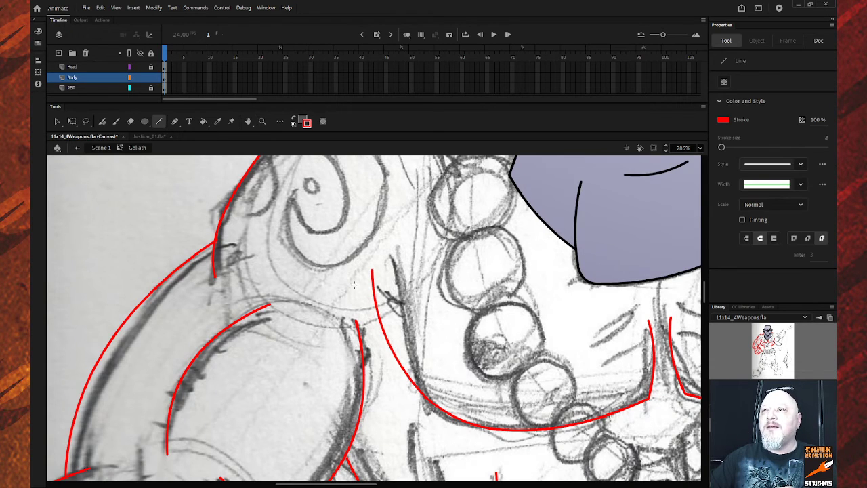
{"action": "left_click_drag", "start_coordinate": [351, 284], "coordinate": [377, 309]}
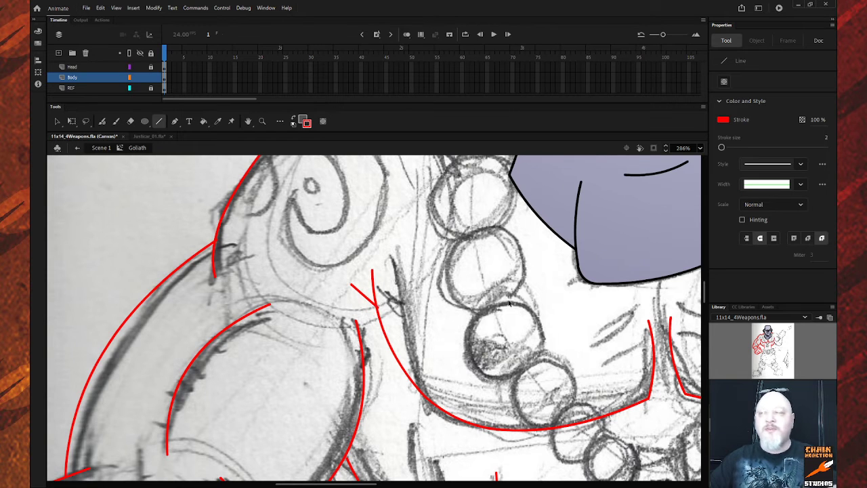
{"action": "key", "text": "ctrl+z"}
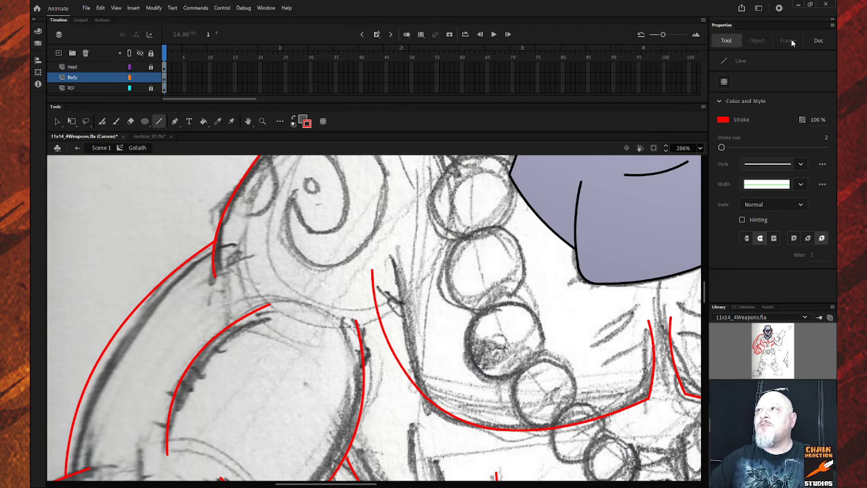
{"action": "left_click", "coordinate": [818, 41]}
{"action": "left_click", "coordinate": [725, 93]}
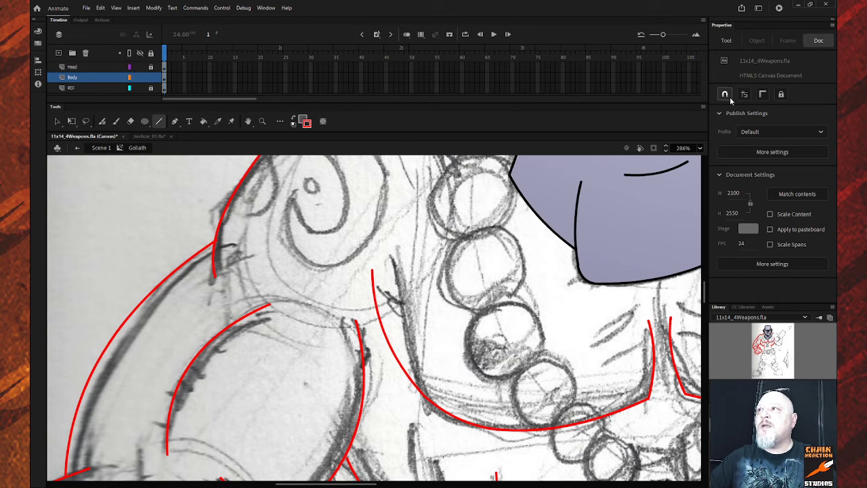
{"action": "left_click_drag", "start_coordinate": [355, 283], "coordinate": [375, 309]}
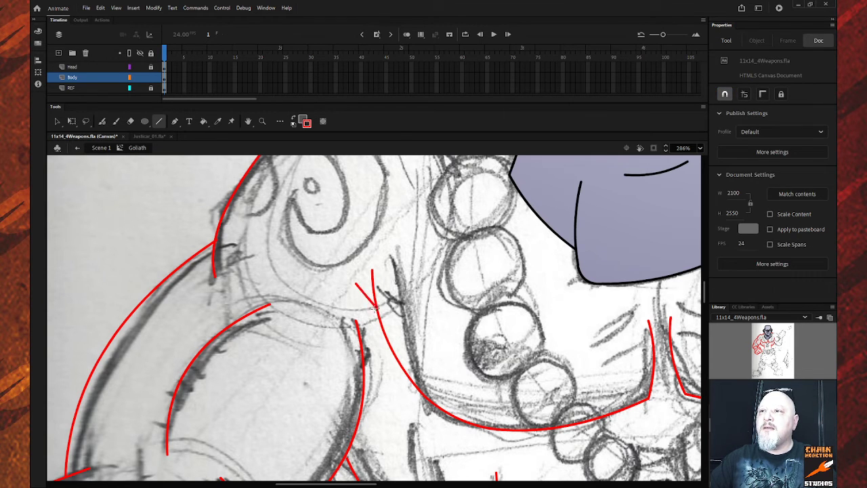
{"action": "key", "text": "v"}
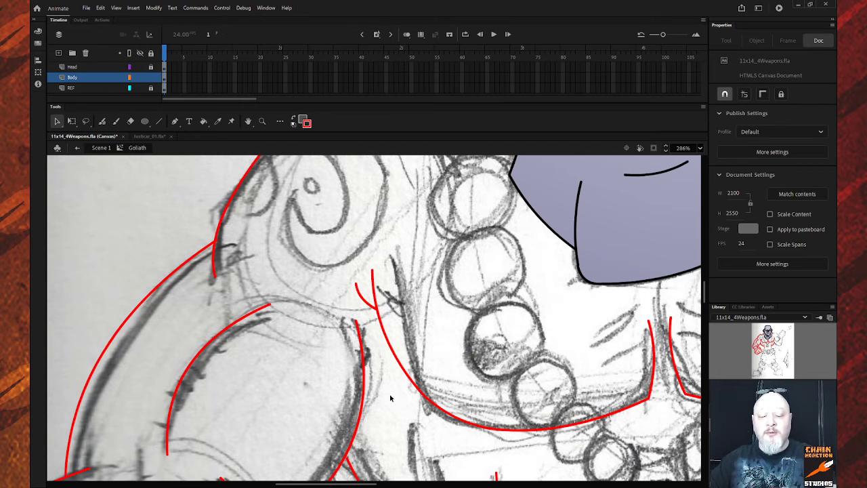
Zoom out to see chest and arm, then draw red lines over the top of the shoulder.
{"action": "key", "text": "z"}
{"action": "key", "text": "alt"}
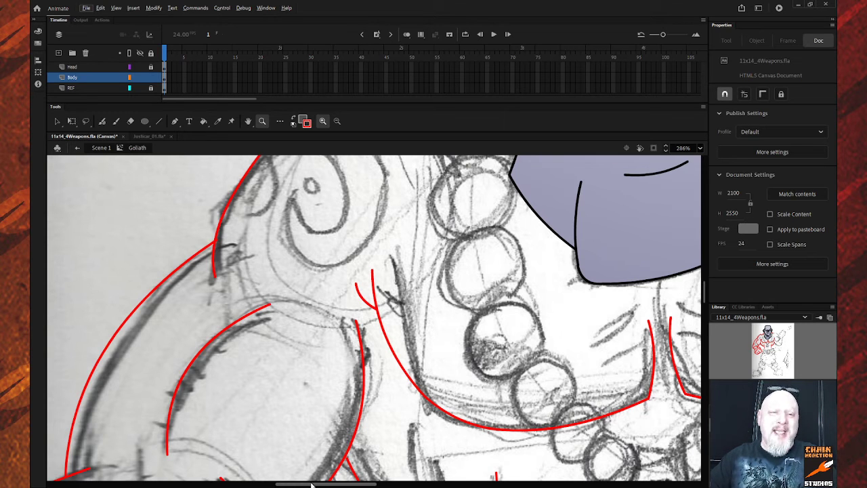
{"action": "mouse_move", "coordinate": [312, 485]}
{"action": "left_mouse_down"}
{"action": "mouse_move", "coordinate": [428, 485]}
{"action": "mouse_move", "coordinate": [413, 485]}
{"action": "left_mouse_up"}
{"action": "left_click", "coordinate": [363, 424], "text": "alt"}
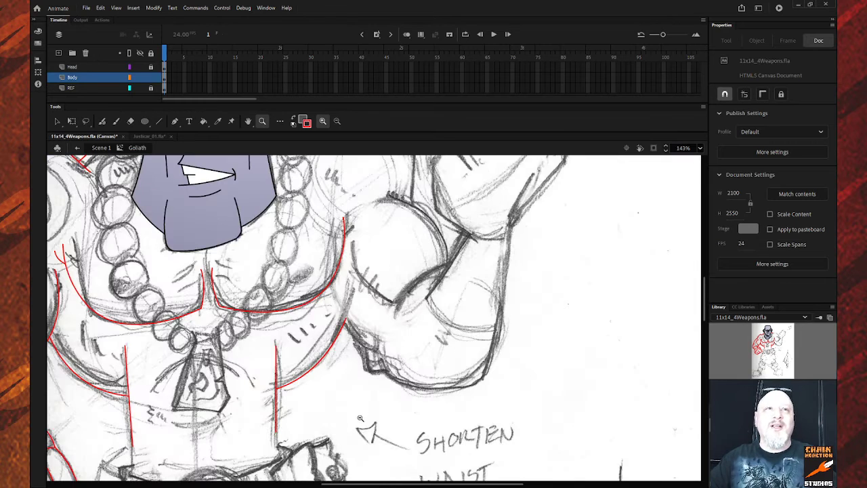
{"action": "scroll", "coordinate": [424, 277], "scroll_direction": "up", "scroll_amount": 3}
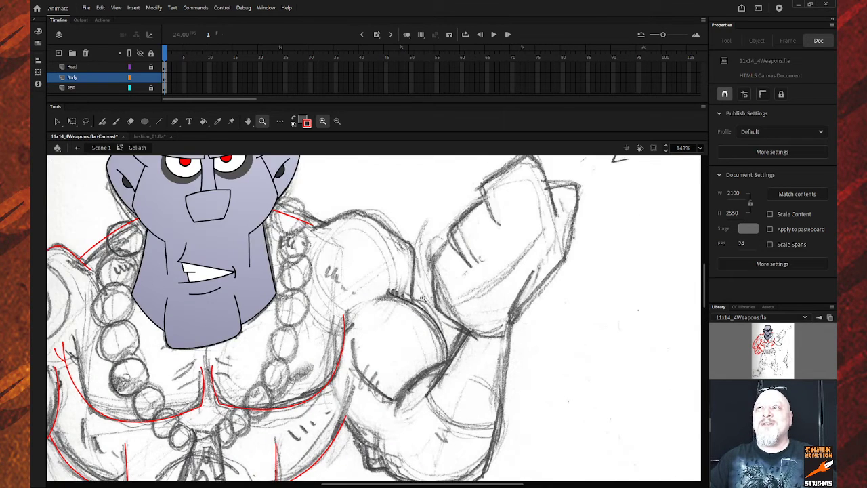
{"action": "scroll", "coordinate": [406, 271], "scroll_direction": "down", "scroll_amount": 3}
{"action": "scroll", "coordinate": [383, 261], "scroll_direction": "up", "scroll_amount": 3}
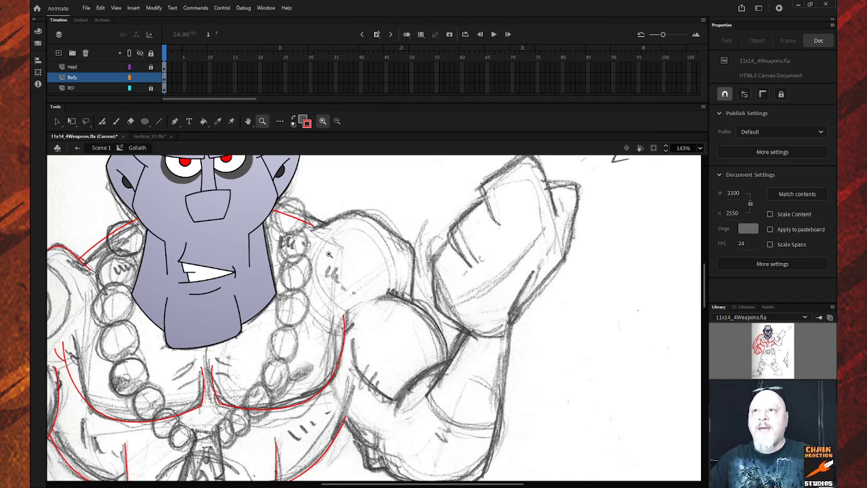
{"action": "key", "text": "v"}
{"action": "key", "text": "n"}
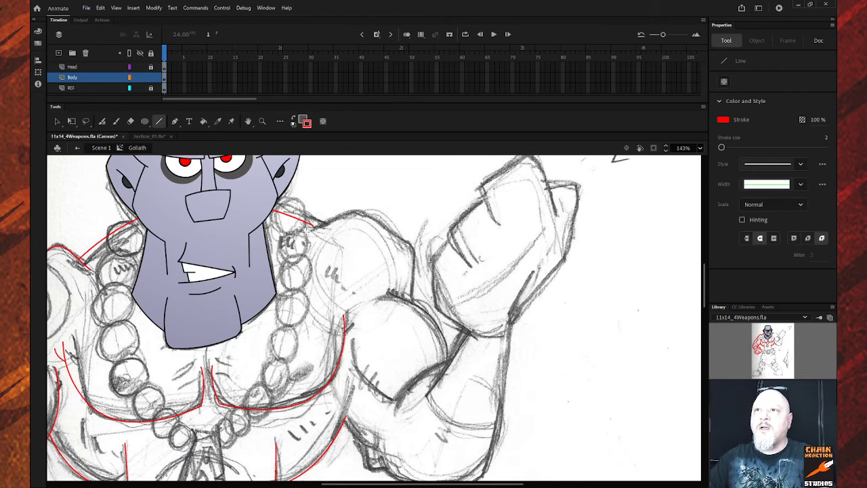
{"action": "mouse_move", "coordinate": [308, 230]}
{"action": "left_mouse_down"}
{"action": "mouse_move", "coordinate": [354, 212]}
{"action": "mouse_move", "coordinate": [410, 240]}
{"action": "mouse_move", "coordinate": [414, 298]}
{"action": "left_mouse_up"}
{"action": "key", "text": "v"}
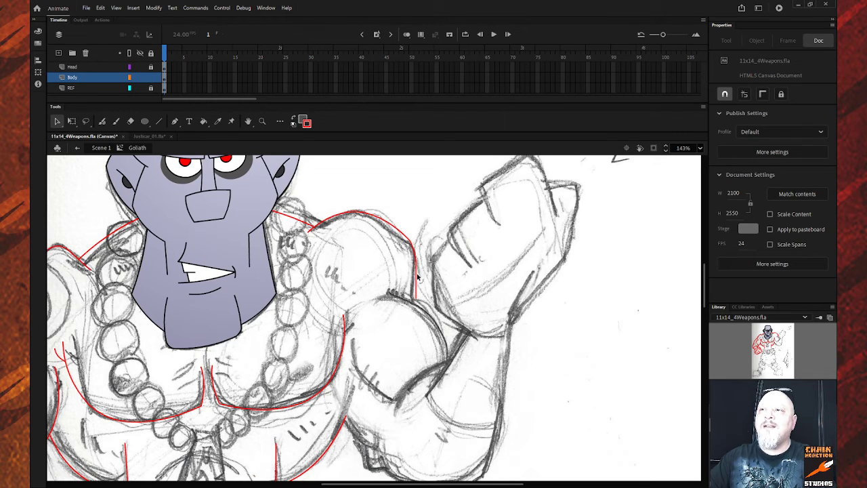
Draw a red diagonal line across the upper arm and curve it along the bicep.
{"action": "scroll", "coordinate": [417, 300], "scroll_direction": "down", "scroll_amount": 3}
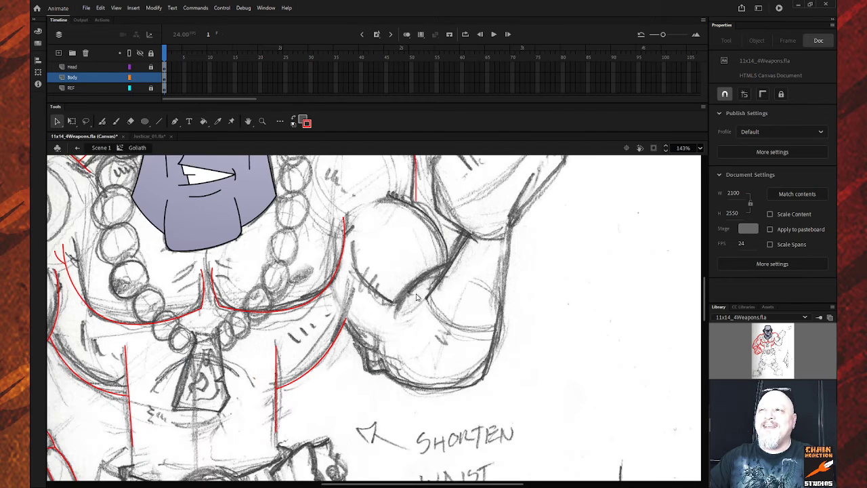
{"action": "key", "text": "n"}
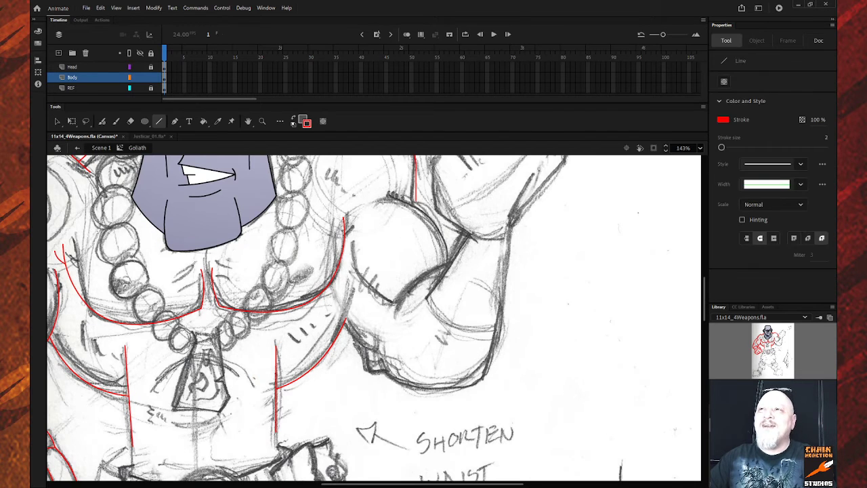
{"action": "left_click_drag", "start_coordinate": [382, 196], "coordinate": [447, 258]}
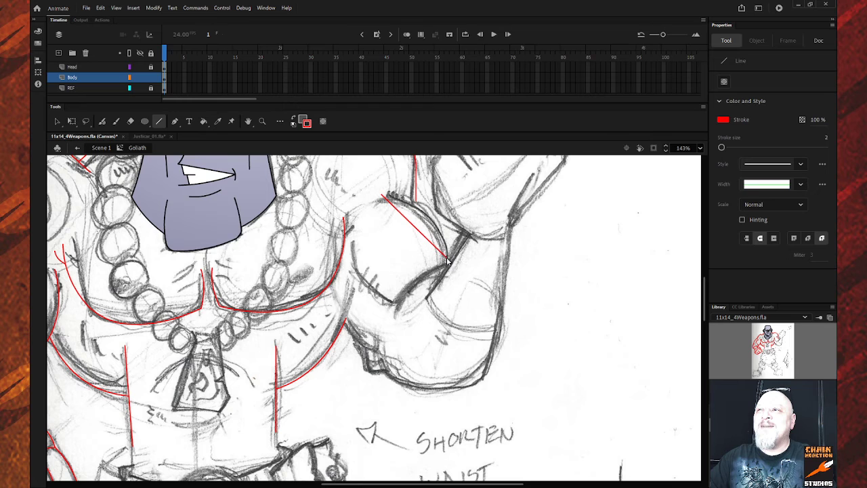
{"action": "key", "text": "v"}
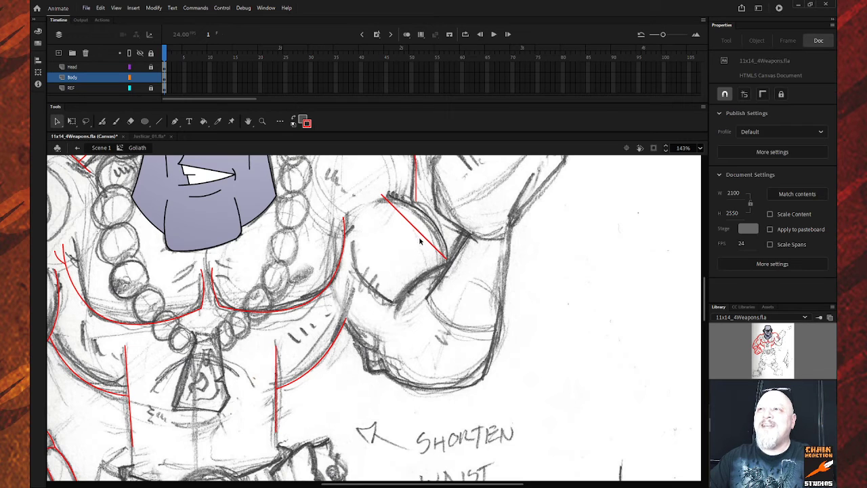
{"action": "left_click_drag", "start_coordinate": [420, 234], "coordinate": [437, 226]}
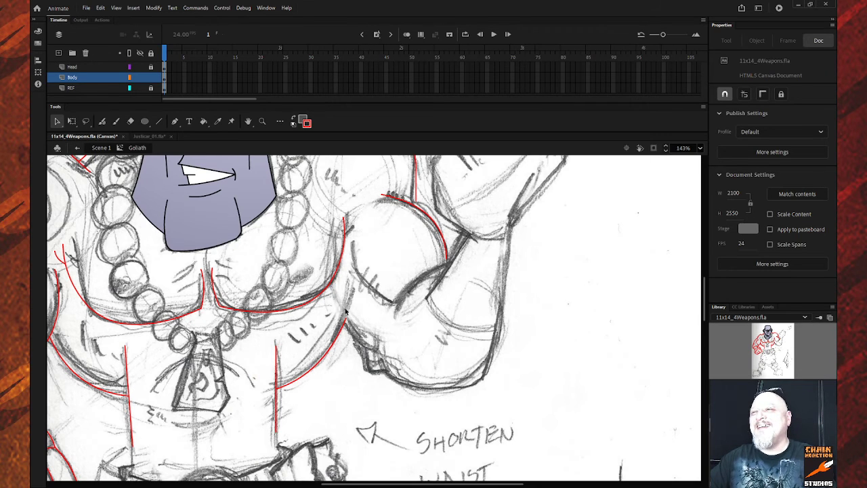
Draw a red line down the arm's inner edge, undo it, and redraw it longer.
{"action": "key", "text": "n"}
{"action": "mouse_move", "coordinate": [333, 296]}
{"action": "left_mouse_down"}
{"action": "mouse_move", "coordinate": [374, 353]}
{"action": "mouse_move", "coordinate": [347, 334]}
{"action": "left_mouse_up"}
{"action": "key", "text": "v"}
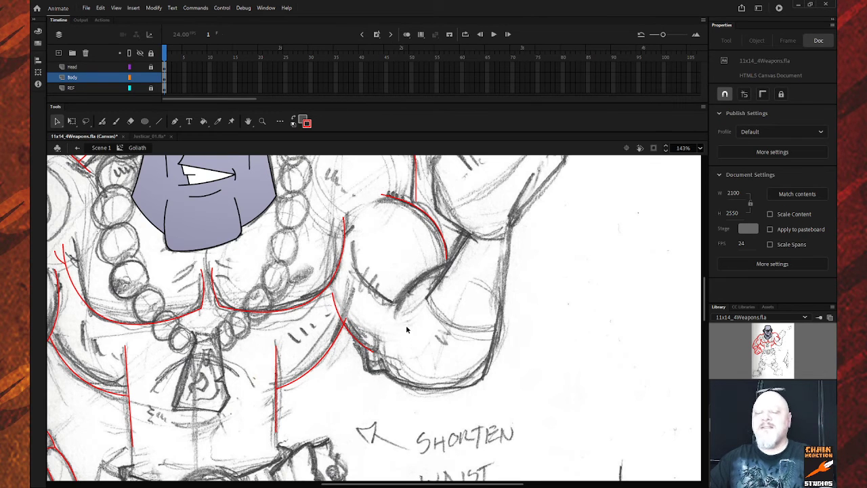
{"action": "key", "text": "ctrl+z"}
{"action": "key", "text": "ctrl+z"}
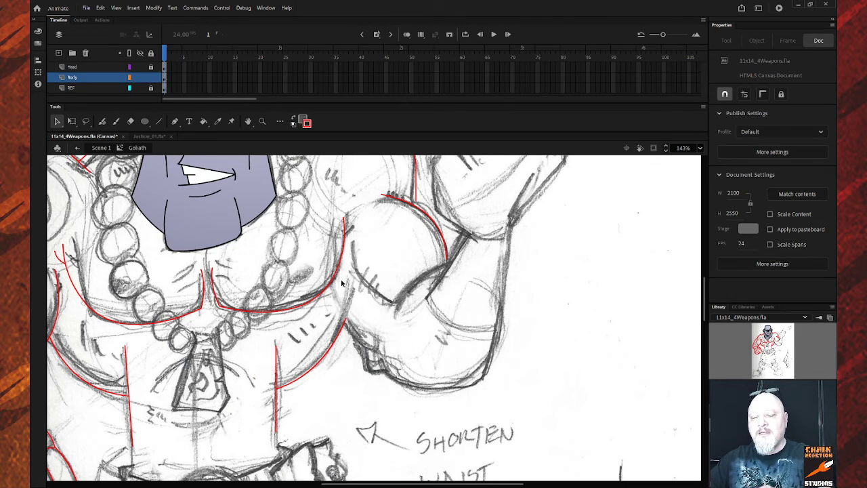
{"action": "key", "text": "n"}
{"action": "left_click_drag", "start_coordinate": [333, 294], "coordinate": [374, 351]}
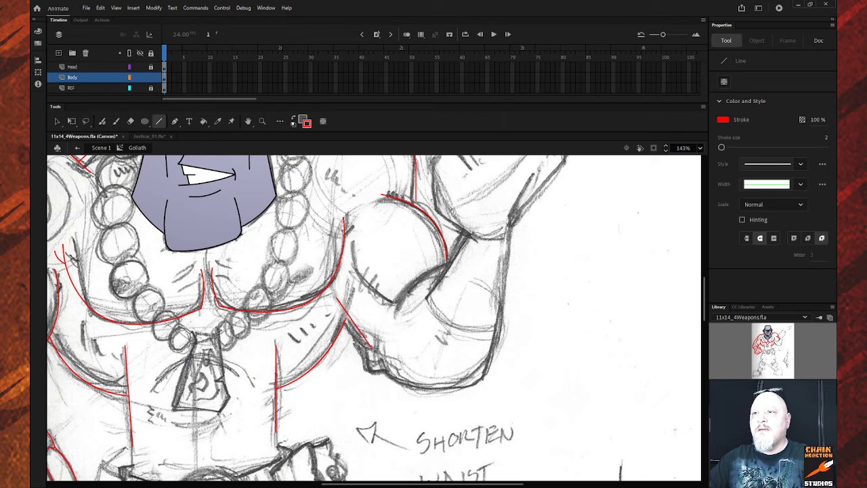
{"action": "key", "text": "v"}
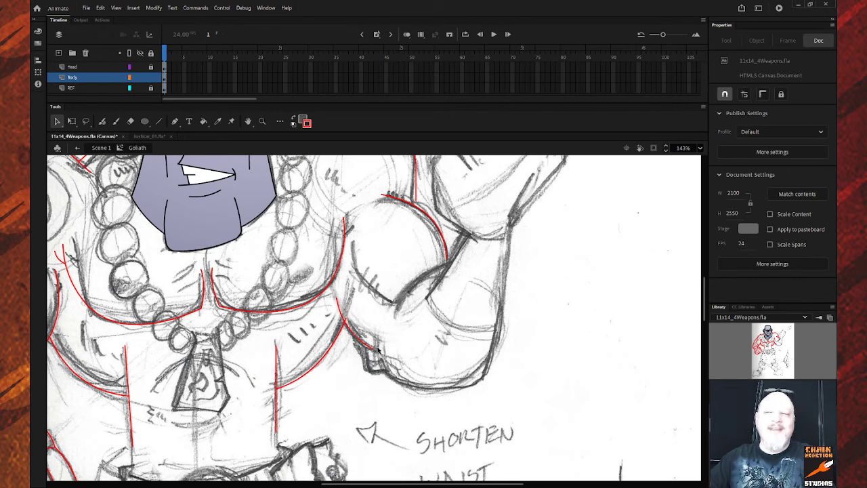
Add red lines across the elbow crease and down the forearm's outer edge, curving the latter.
{"action": "key", "text": "n"}
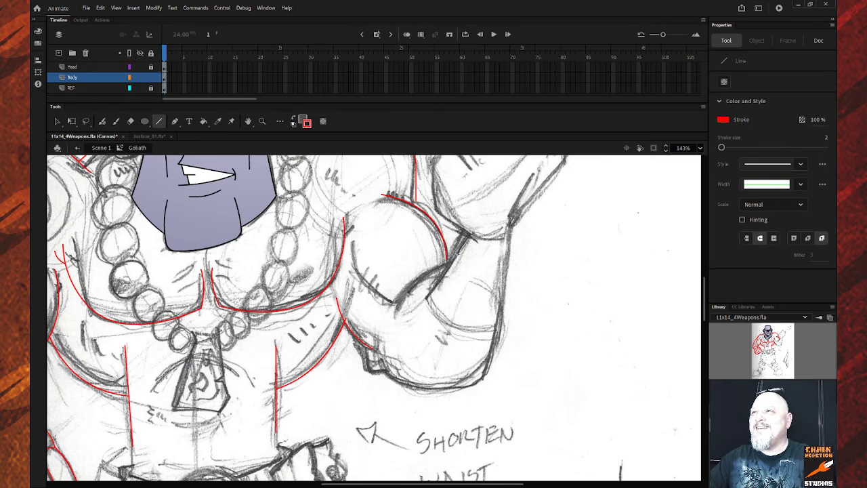
{"action": "left_click_drag", "start_coordinate": [469, 233], "coordinate": [425, 298]}
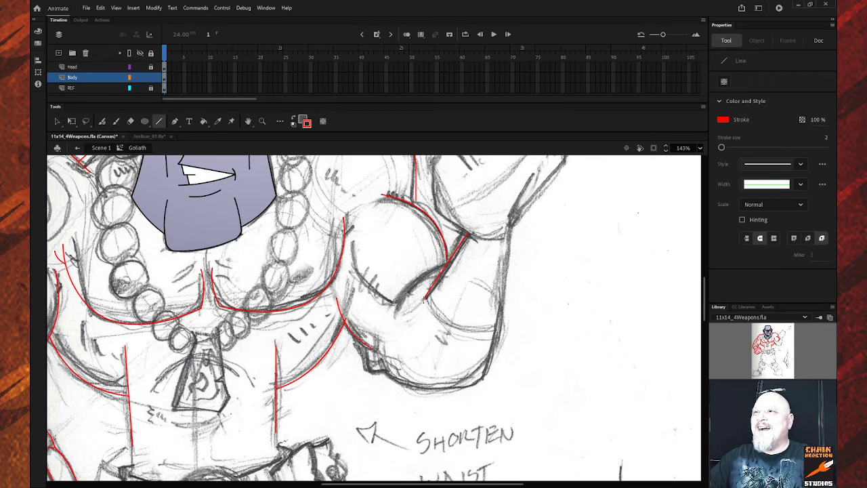
{"action": "key", "text": "v"}
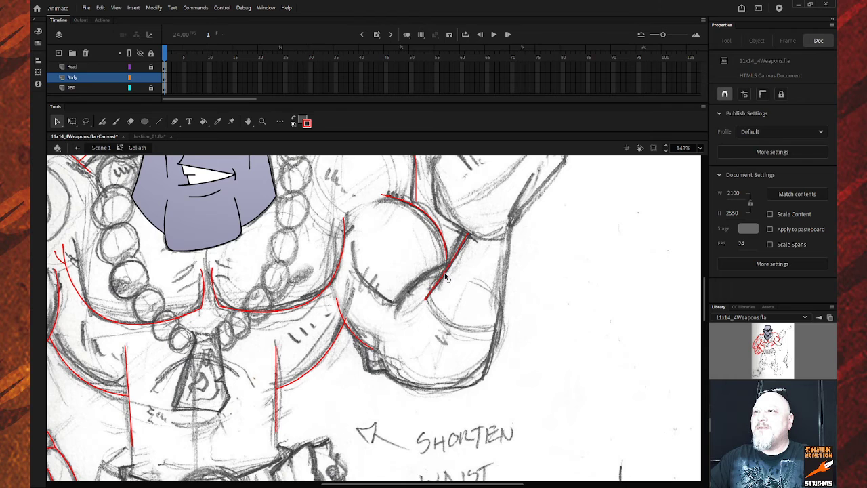
{"action": "key", "text": "n"}
{"action": "mouse_move", "coordinate": [507, 236]}
{"action": "left_mouse_down"}
{"action": "mouse_move", "coordinate": [493, 386]}
{"action": "mouse_move", "coordinate": [483, 381]}
{"action": "left_mouse_up"}
{"action": "key", "text": "v"}
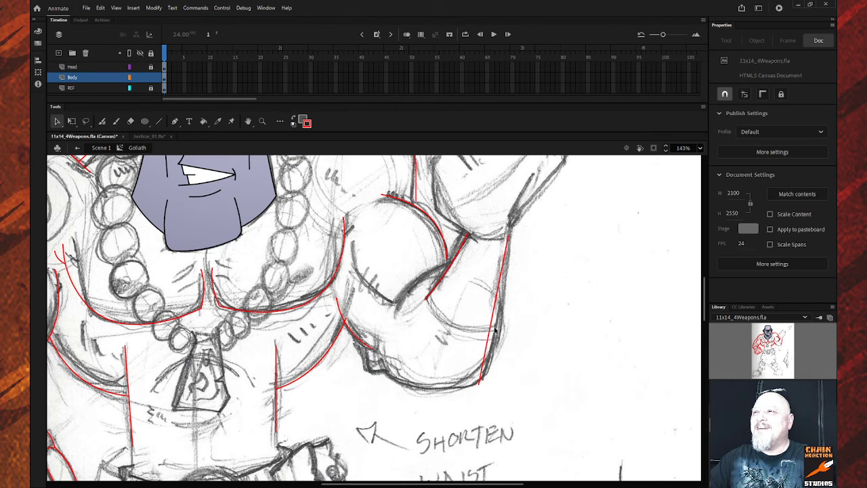
{"action": "left_click_drag", "start_coordinate": [493, 329], "coordinate": [502, 326]}
Draw a red curve along the lower upper arm and adjust its lower end.
{"action": "key", "text": "n"}
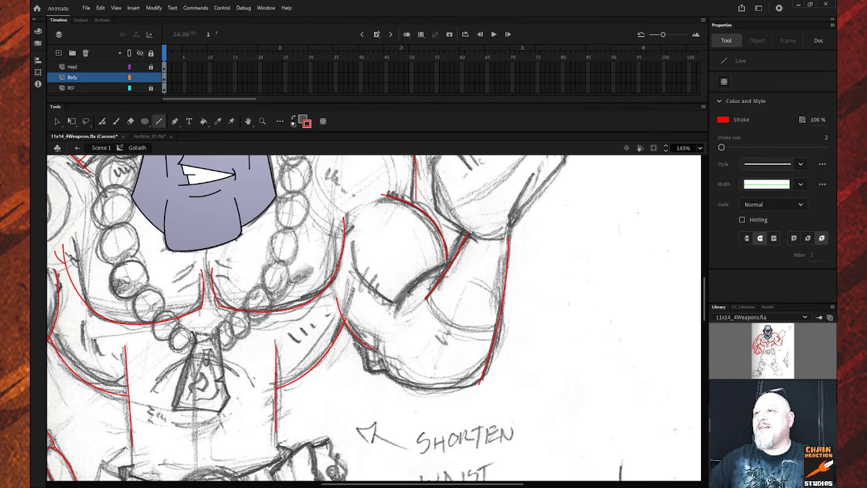
{"action": "left_click_drag", "start_coordinate": [386, 304], "coordinate": [449, 263]}
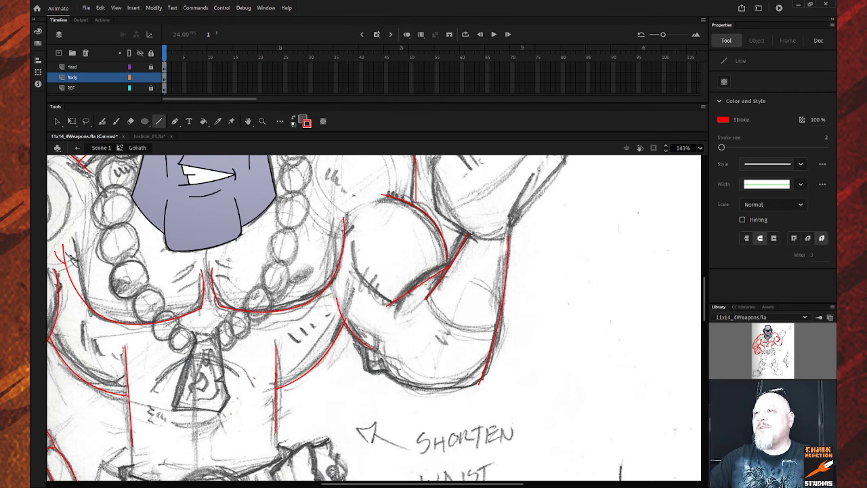
{"action": "key", "text": "v"}
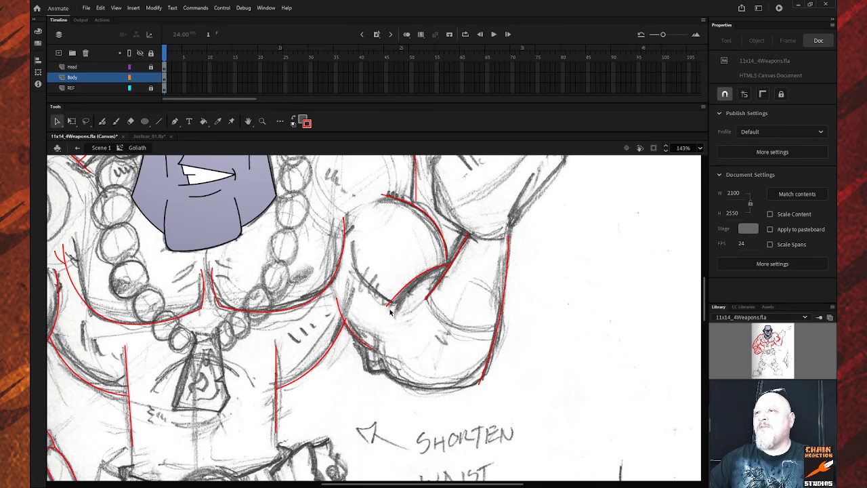
{"action": "left_click_drag", "start_coordinate": [386, 306], "coordinate": [393, 311]}
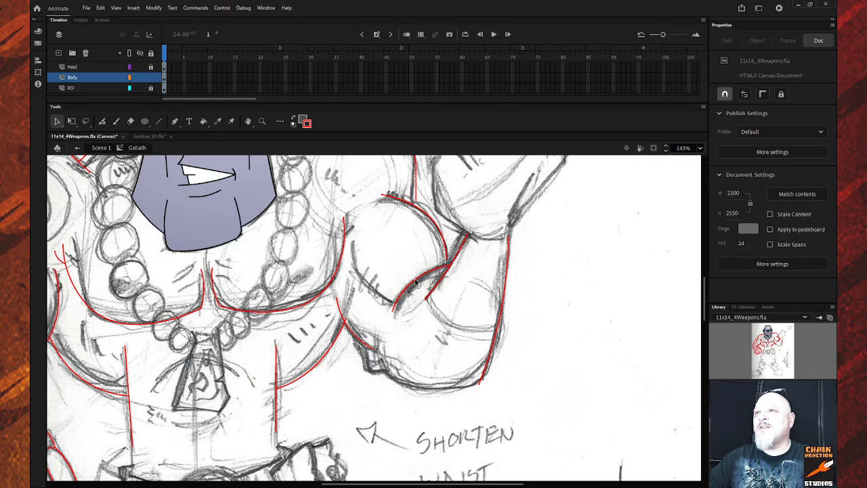
Add red lines along the forearm bottom, under its inner bend, and at the arm's bottom.
{"action": "key", "text": "n"}
{"action": "mouse_move", "coordinate": [480, 383]}
{"action": "left_mouse_down"}
{"action": "mouse_move", "coordinate": [414, 383]}
{"action": "mouse_move", "coordinate": [381, 363]}
{"action": "mouse_move", "coordinate": [409, 396]}
{"action": "left_mouse_up"}
{"action": "key", "text": "v"}
{"action": "key", "text": "n"}
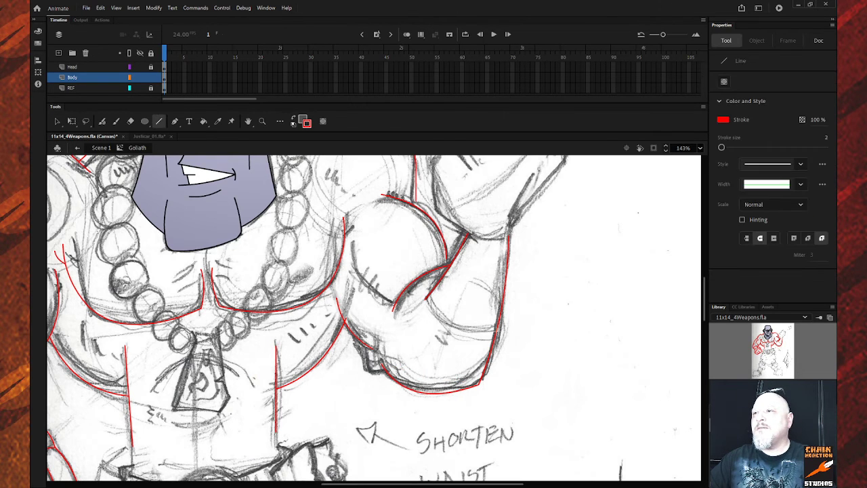
{"action": "left_click_drag", "start_coordinate": [495, 329], "coordinate": [450, 335]}
{"action": "key", "text": "v"}
{"action": "key", "text": "n"}
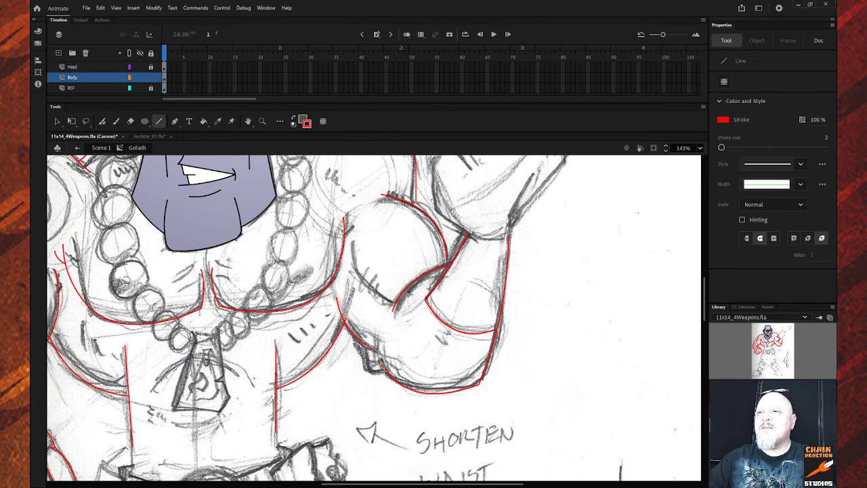
{"action": "mouse_move", "coordinate": [388, 374]}
{"action": "left_mouse_down"}
{"action": "mouse_move", "coordinate": [365, 369]}
{"action": "mouse_move", "coordinate": [364, 343]}
{"action": "mouse_move", "coordinate": [353, 348]}
{"action": "mouse_move", "coordinate": [395, 402]}
{"action": "mouse_move", "coordinate": [372, 392]}
{"action": "left_mouse_up"}
Draw a red line across the wrist closing the forearm top and bend it into a curve.
{"action": "scroll", "coordinate": [482, 273], "scroll_direction": "up", "scroll_amount": 3}
{"action": "key", "text": "v"}
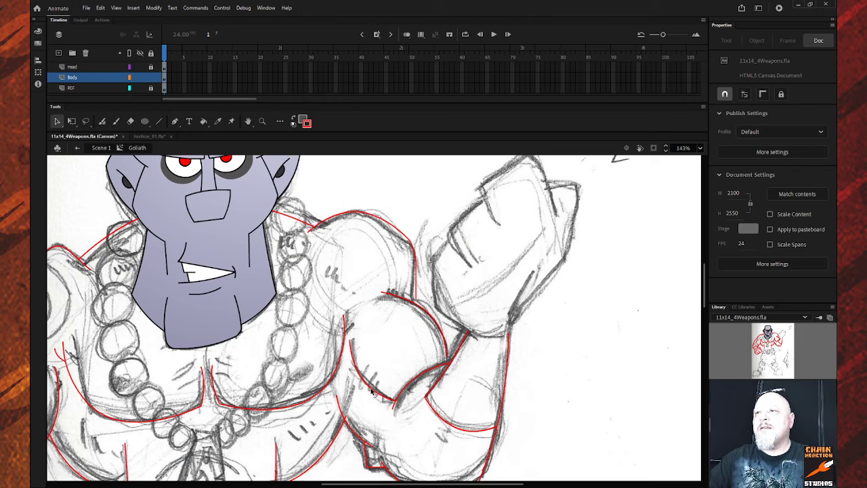
{"action": "key", "text": "n"}
{"action": "left_click_drag", "start_coordinate": [469, 333], "coordinate": [492, 338]}
{"action": "key", "text": "v"}
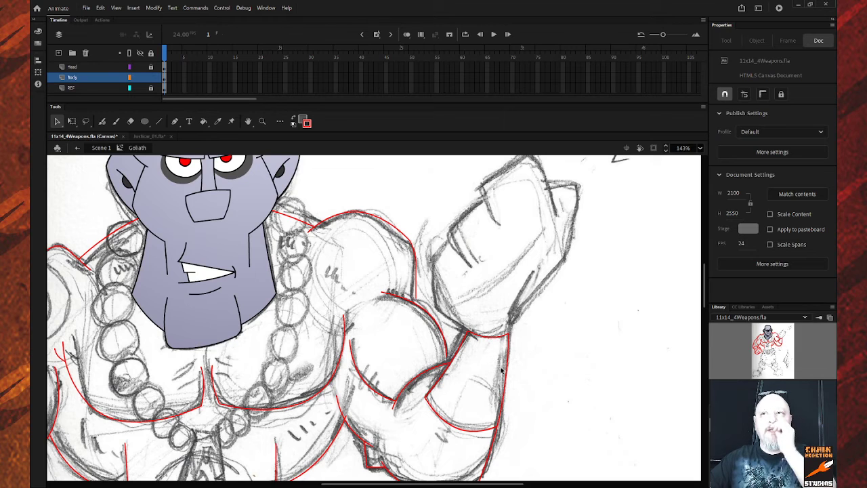
Zoom out twice to 36% and scroll to frame the whole barbarian figure.
{"action": "key", "text": "z"}
{"action": "left_click", "coordinate": [374, 360], "text": "alt"}
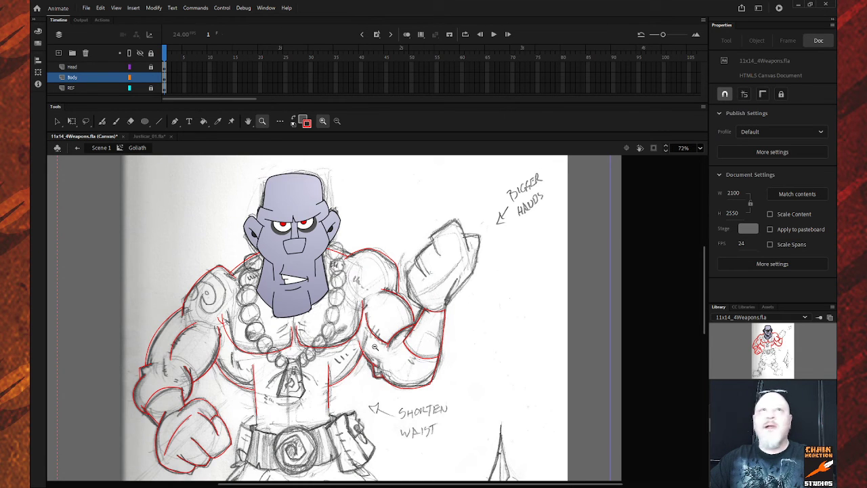
{"action": "left_click", "coordinate": [407, 336], "text": "alt"}
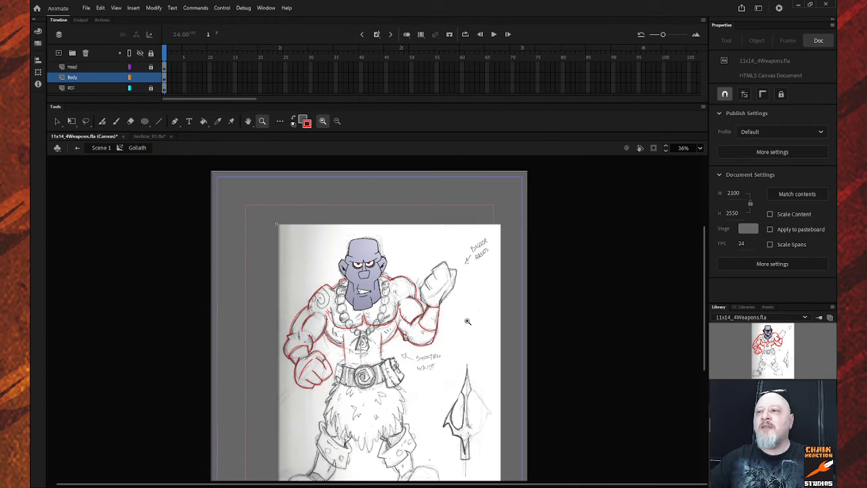
{"action": "scroll", "coordinate": [468, 321], "scroll_direction": "down", "scroll_amount": 3}
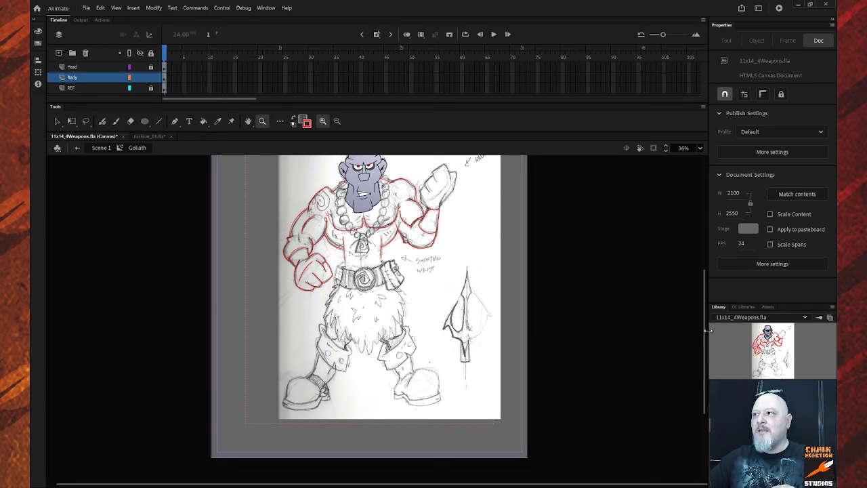
{"action": "left_click_drag", "start_coordinate": [705, 334], "coordinate": [706, 313]}
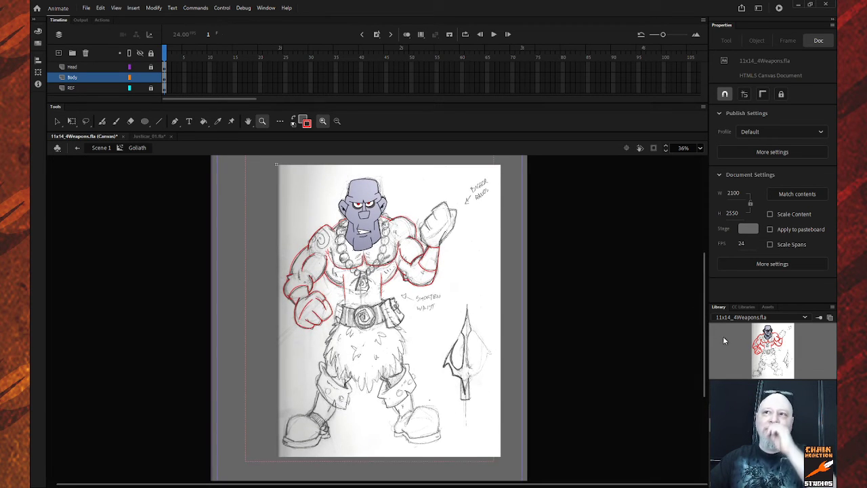